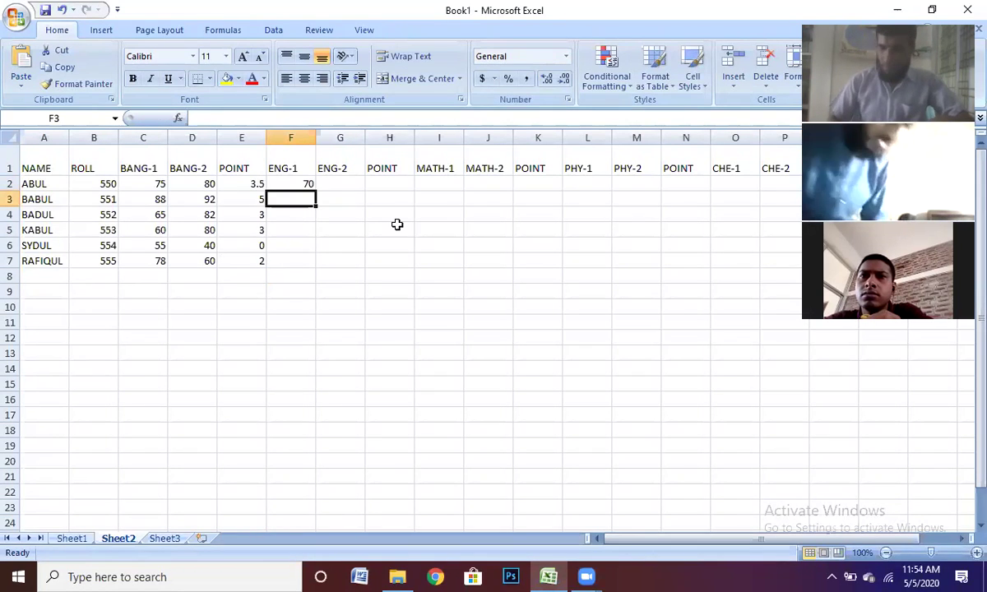
Enter the ENG-1 marks 90, 60, 55, 30 and 55 in cells F3 to F7.
type("90")
key("Return")
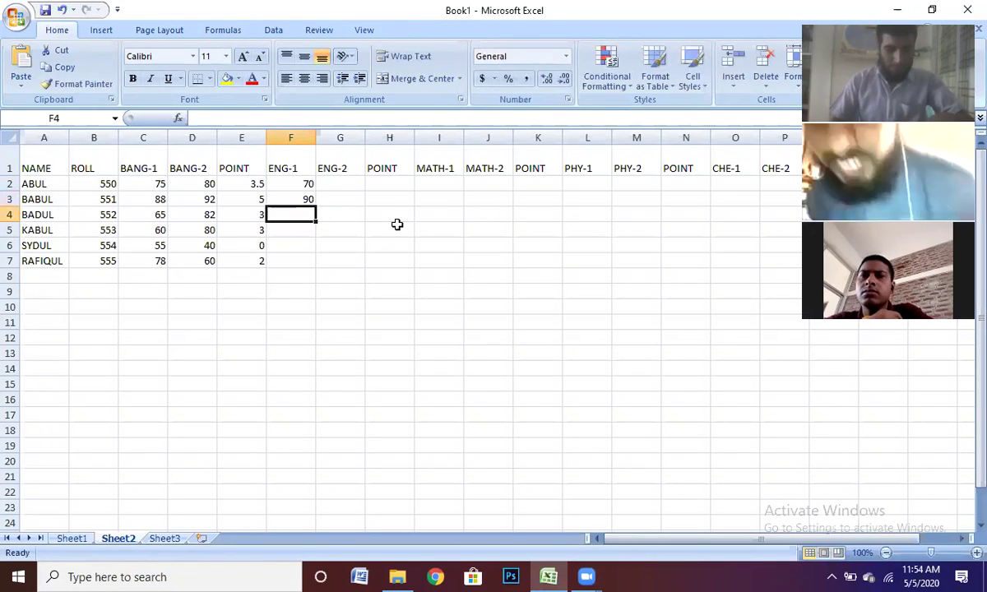
type("60")
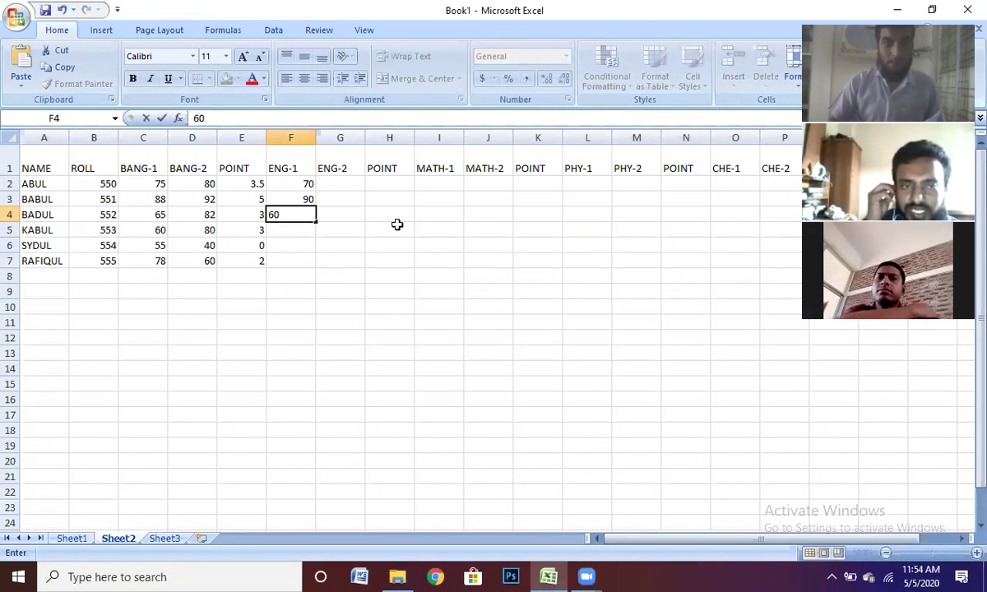
key("Return")
type("55")
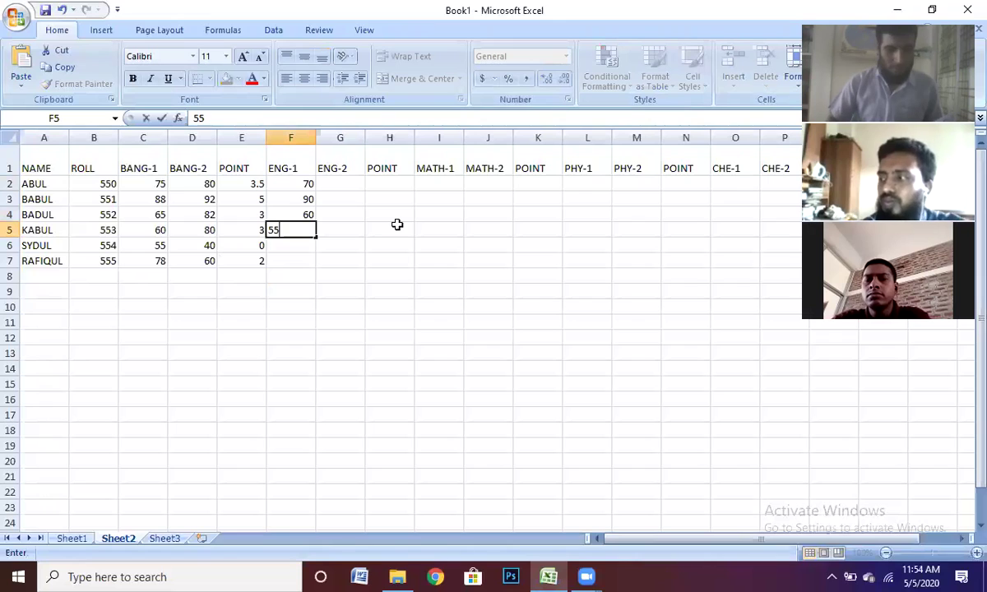
key("Return")
type("30")
key("Return")
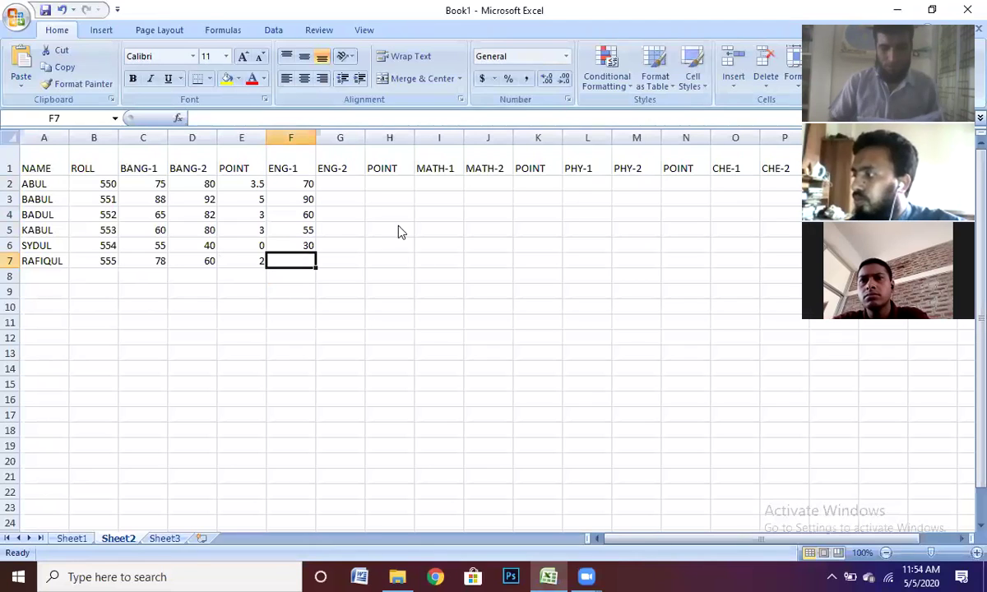
type("55")
key("Right")
Enter the ENG-2 marks 85, 80, 75, 65, 55 and 30 in cells G2 to G7.
key("Up")
key("Up")
key("Up")
key("Up")
key("Up")
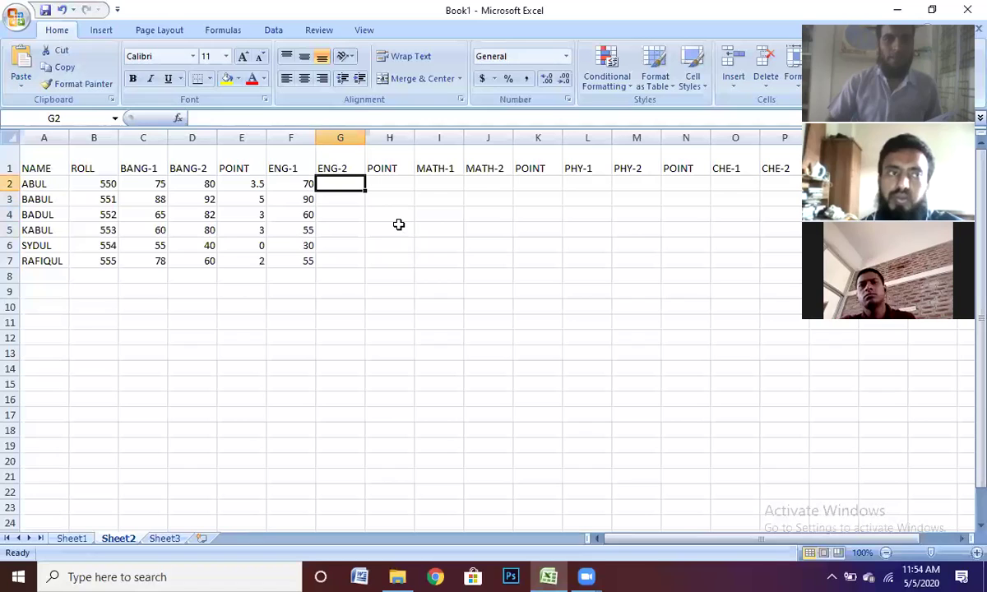
type("85")
key("Return")
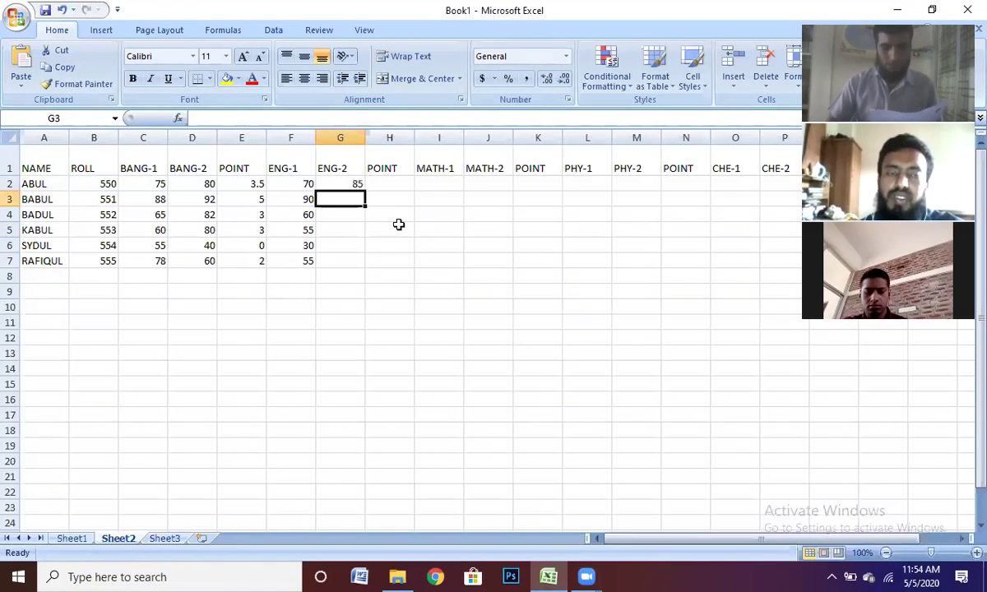
type("80")
key("Return")
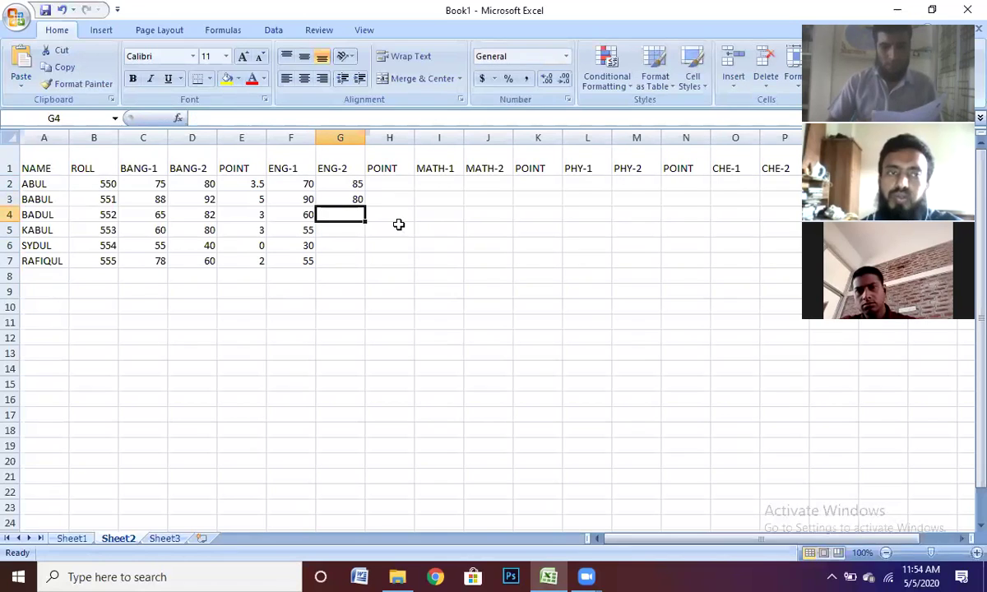
type("75")
key("Return")
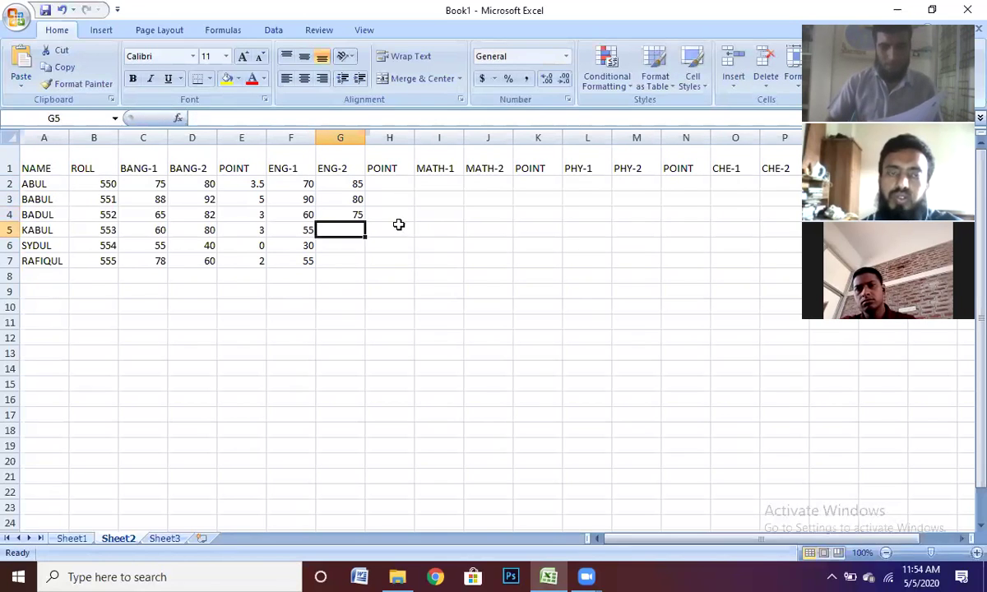
type("65")
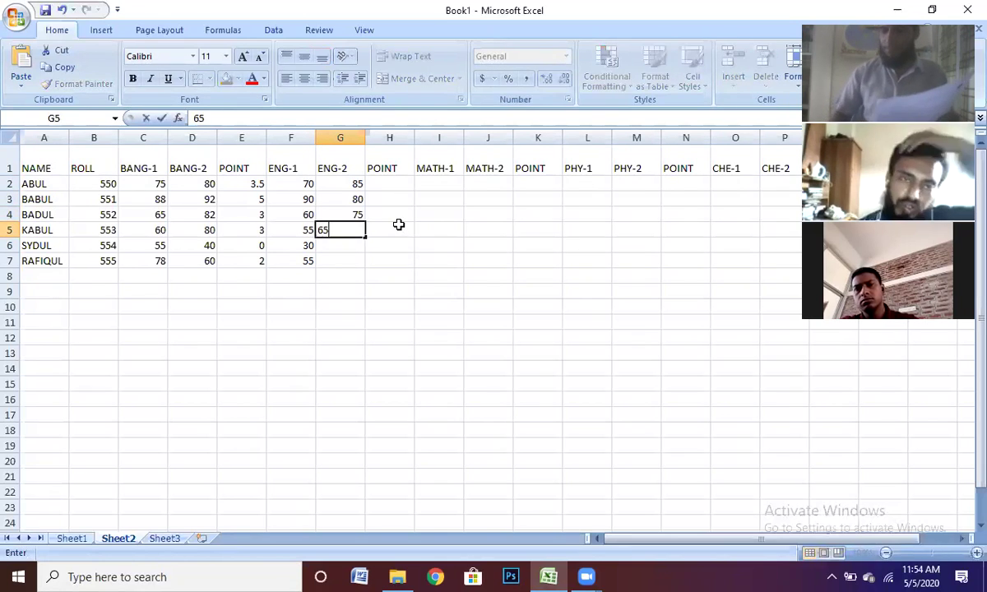
key("Return")
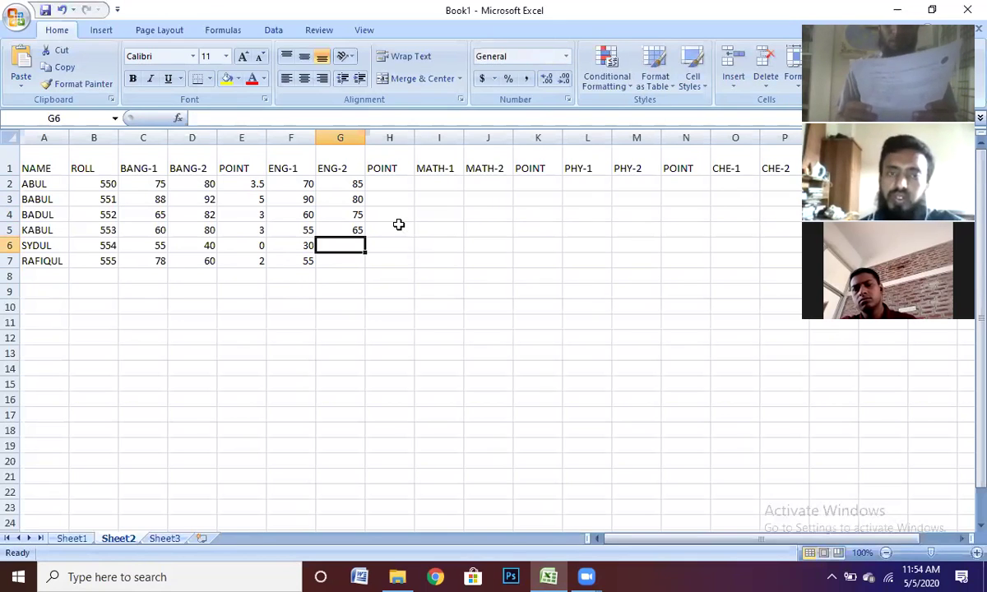
type("55")
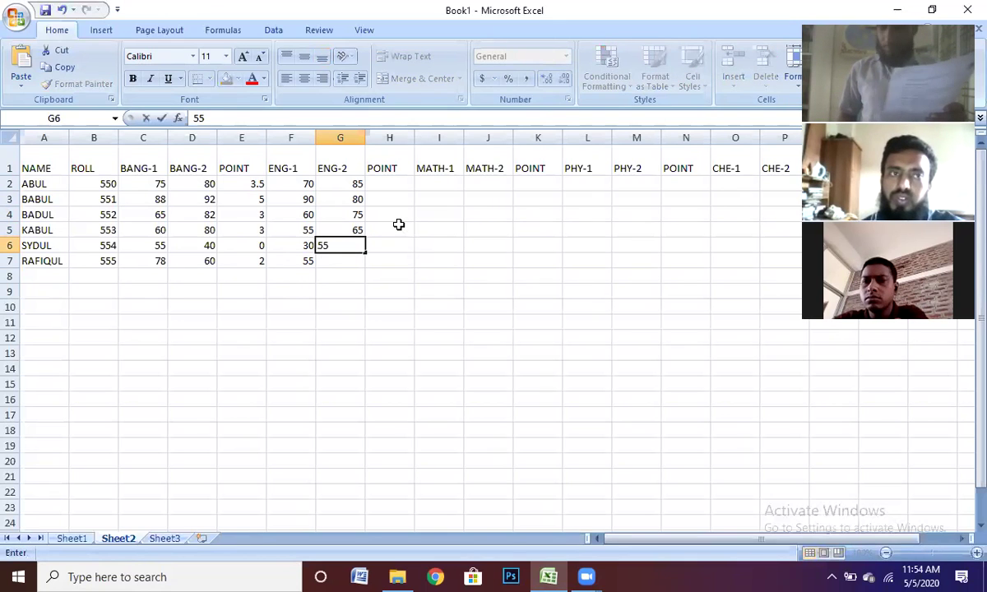
key("Return")
type("30")
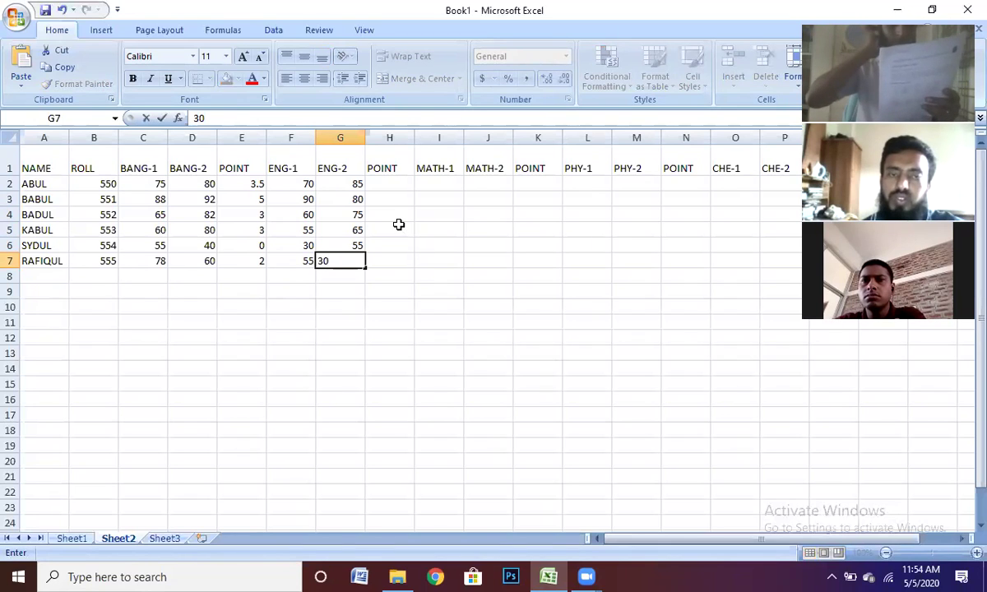
left_click(385, 180)
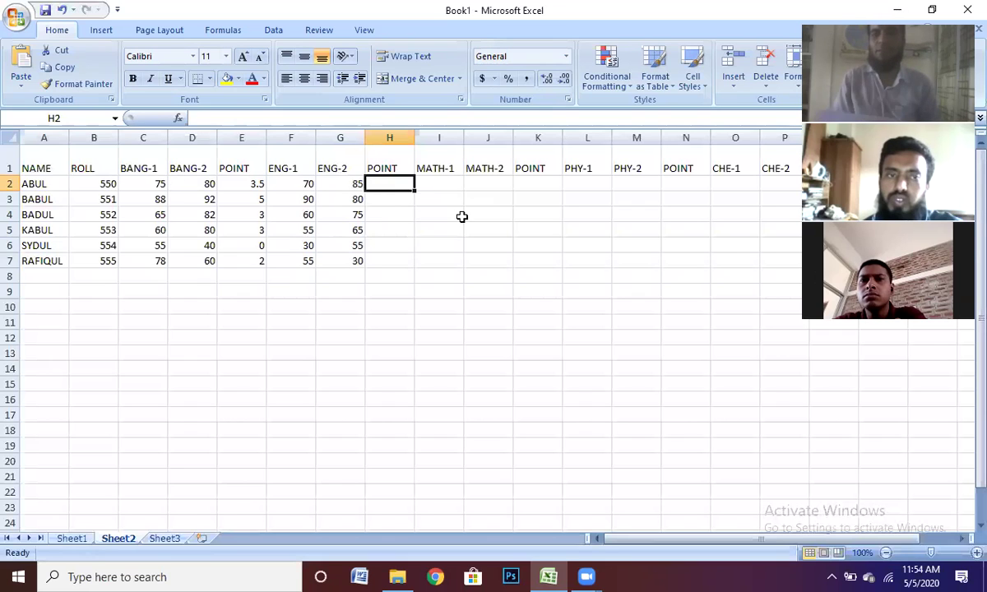
Copy the full text of the nested IF formula in E2 and paste it into H2, the English POINT cell.
left_click(249, 184)
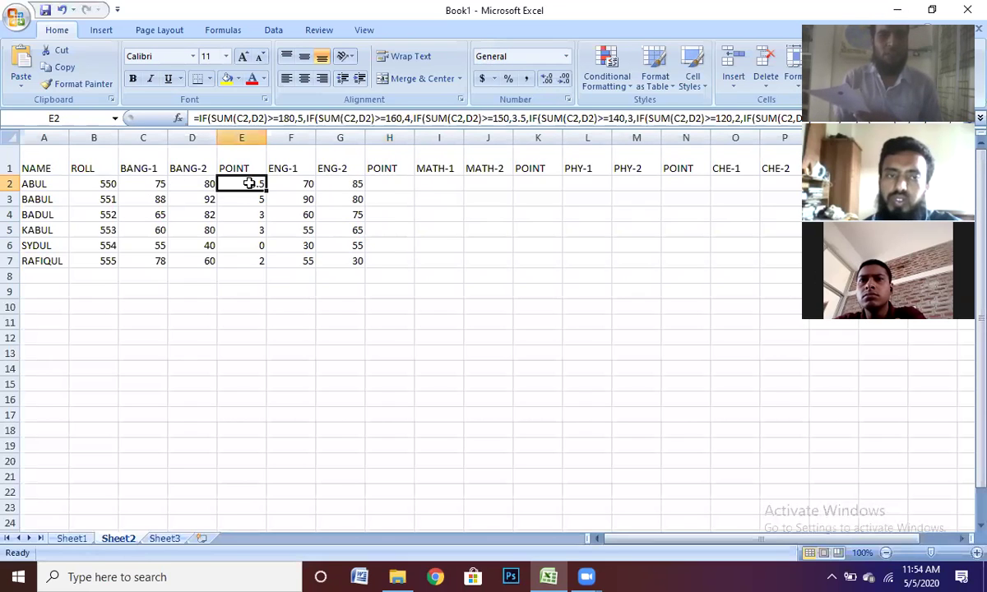
left_click(200, 117)
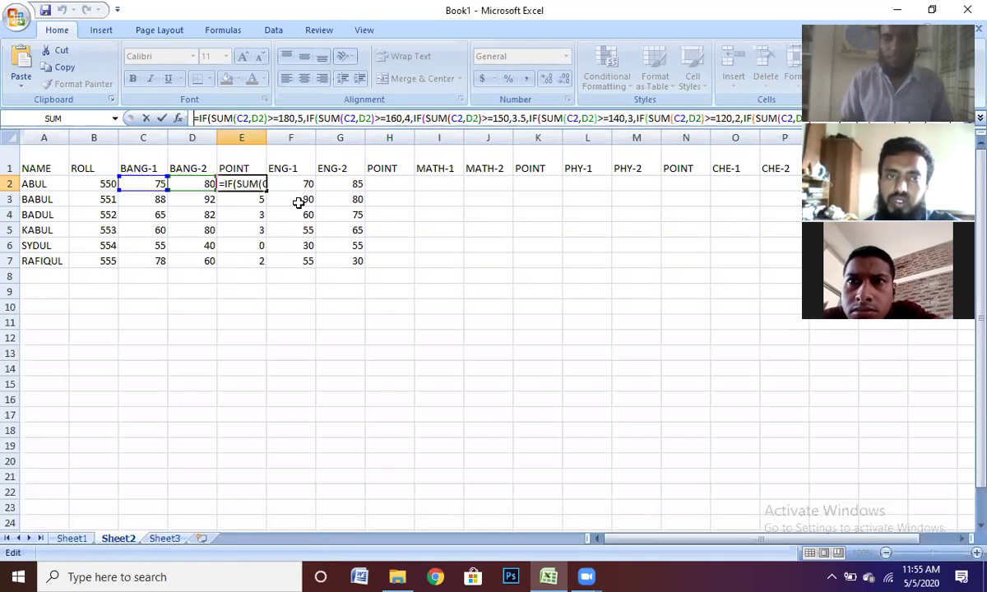
key("shift+Right")
key("shift+Right")
key("shift+Right")
key("shift+Right")
key("shift+Right")
key("shift+Right")
key("shift+Right")
key("shift+Right")
key("shift+Right")
key("shift+Right")
key("shift+Right")
key("shift+Right")
key("shift+Right")
key("shift+Right")
key("shift+Right")
key("shift+Right")
key("shift+Right")
key("shift+Right")
key("shift+Right")
key("shift+Right")
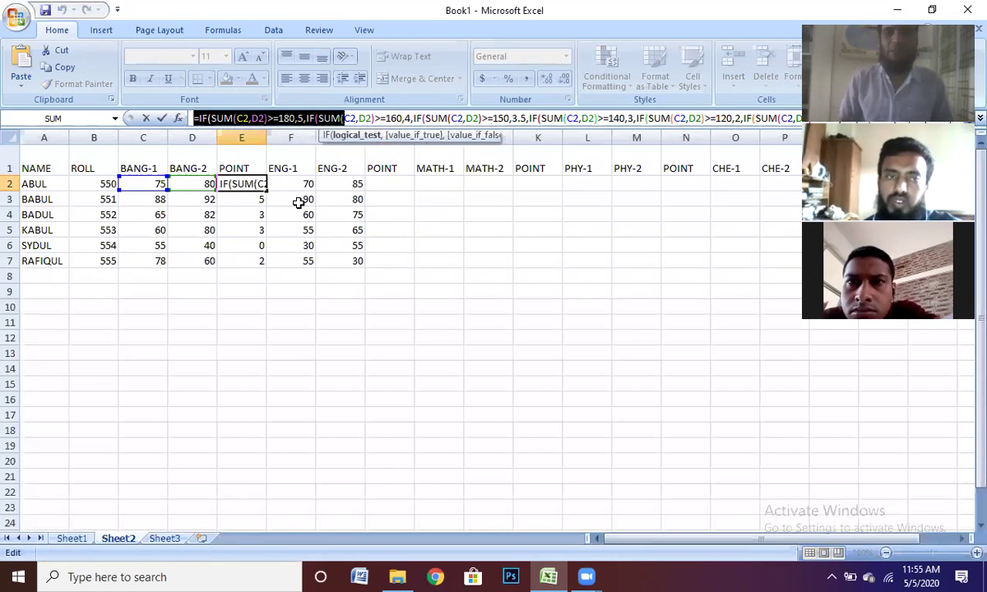
key("shift+Right")
key("shift+Right")
key("shift+Right")
key("shift+Right")
key("shift+Right")
key("shift+Right")
key("shift+Right")
key("shift+Right")
key("shift+Right")
key("shift+Right")
key("shift+Right")
key("shift+Right")
key("shift+Right")
key("shift+Right")
key("shift+Right")
key("shift+Right")
key("shift+Right")
key("shift+Right")
key("shift+Right")
key("shift+Right")
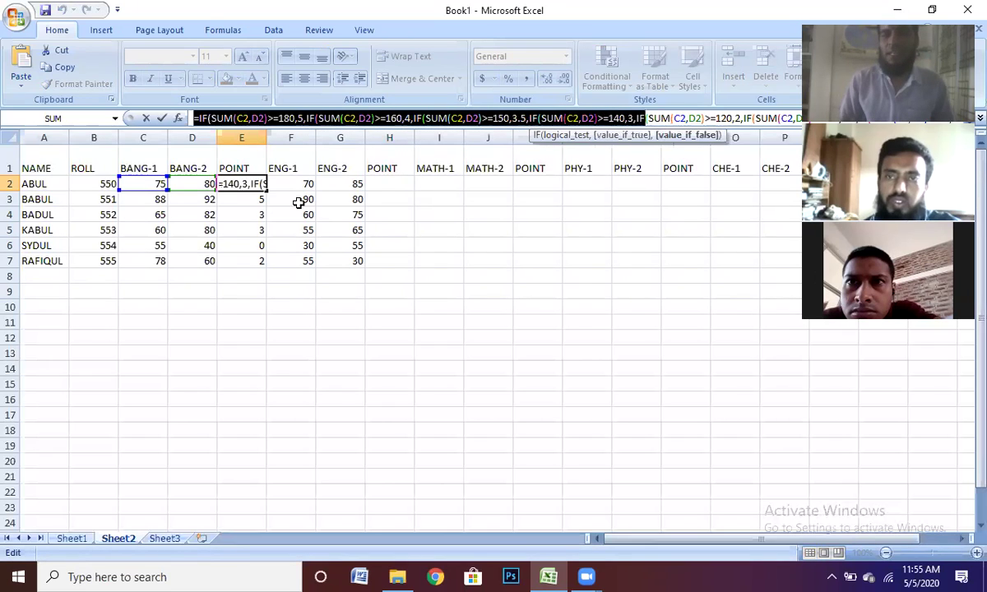
key("shift+Right")
key("shift+Right")
key("shift+Right")
key("shift+Right")
key("shift+Right")
key("shift+Right")
key("shift+Right")
key("shift+Right")
key("shift+Right")
key("shift+Right")
key("shift+Right")
key("shift+Right")
key("shift+Right")
key("shift+Right")
key("shift+Right")
key("shift+Right")
key("shift+Right")
key("shift+Right")
key("shift+Right")
key("shift+Right")
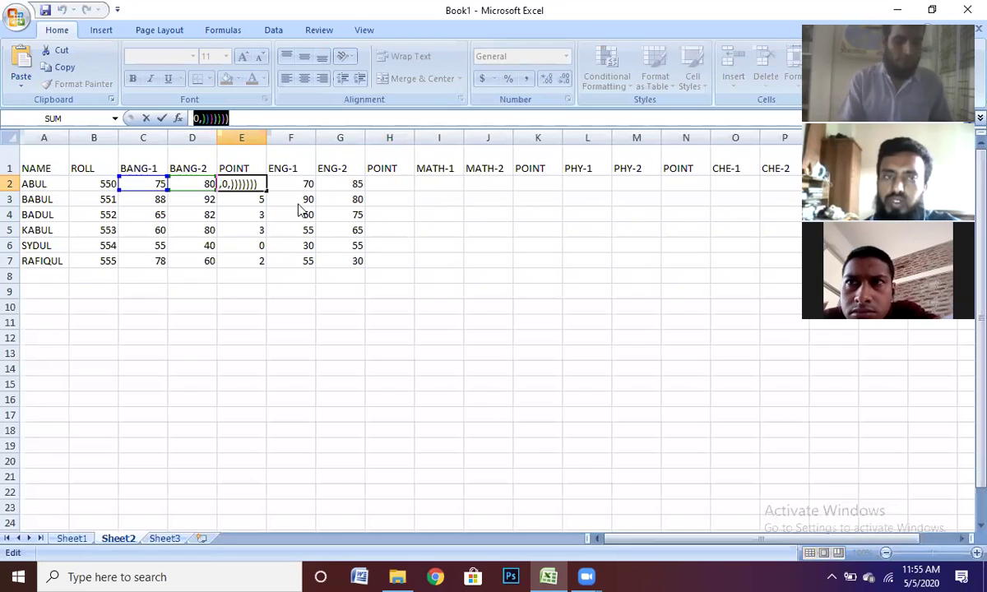
left_click(238, 118)
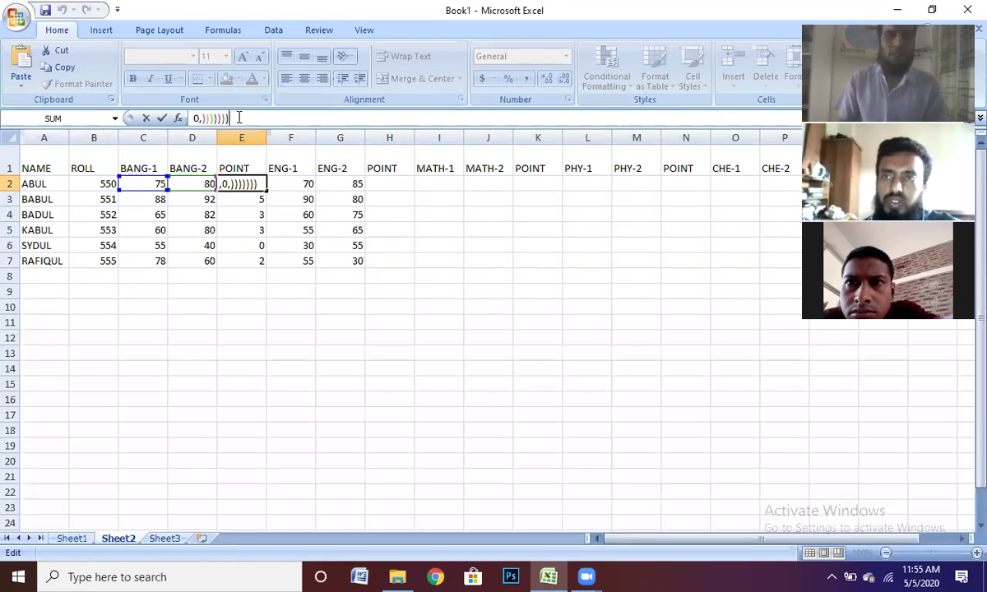
key("Return")
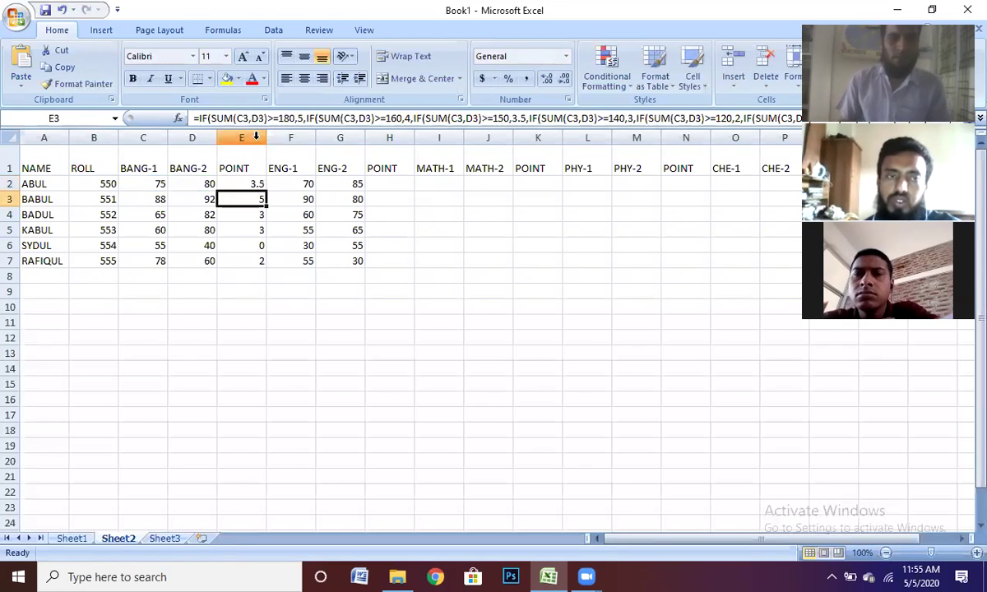
left_click(393, 183)
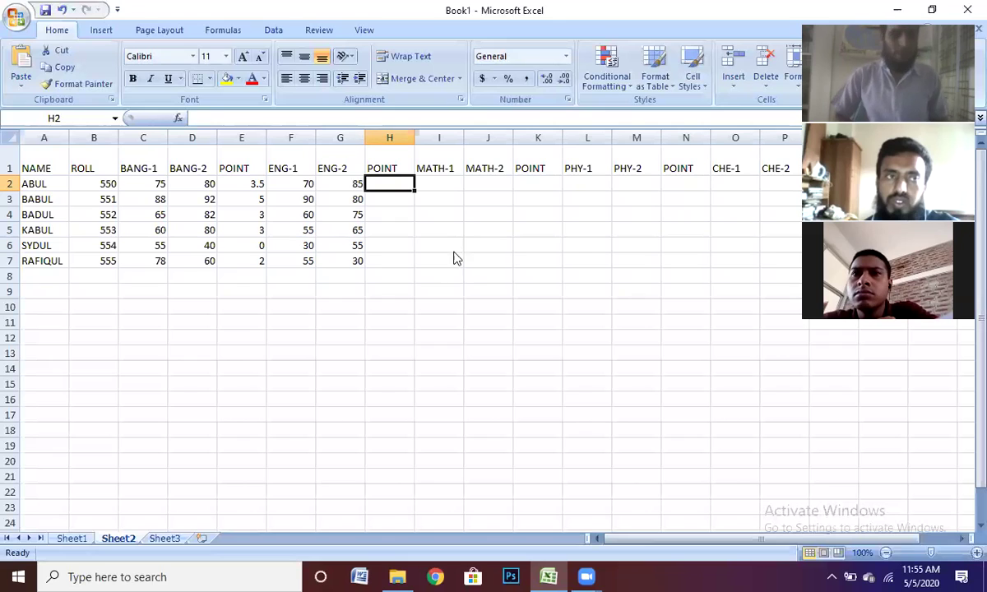
key("ctrl+v")
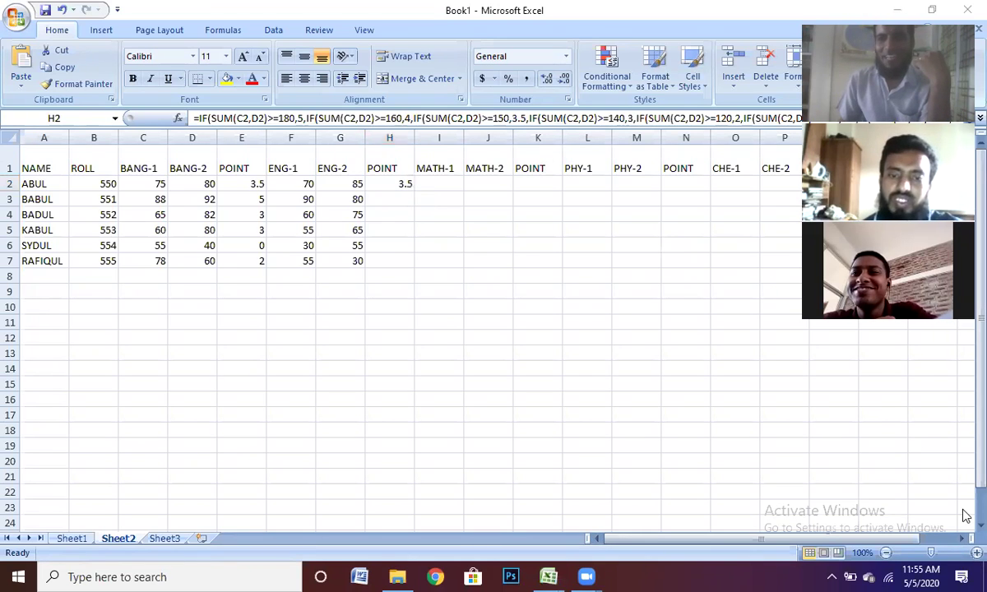
Change the references in the first SUM of H2's formula, the >=180 condition, to F2,H2.
left_click(399, 189)
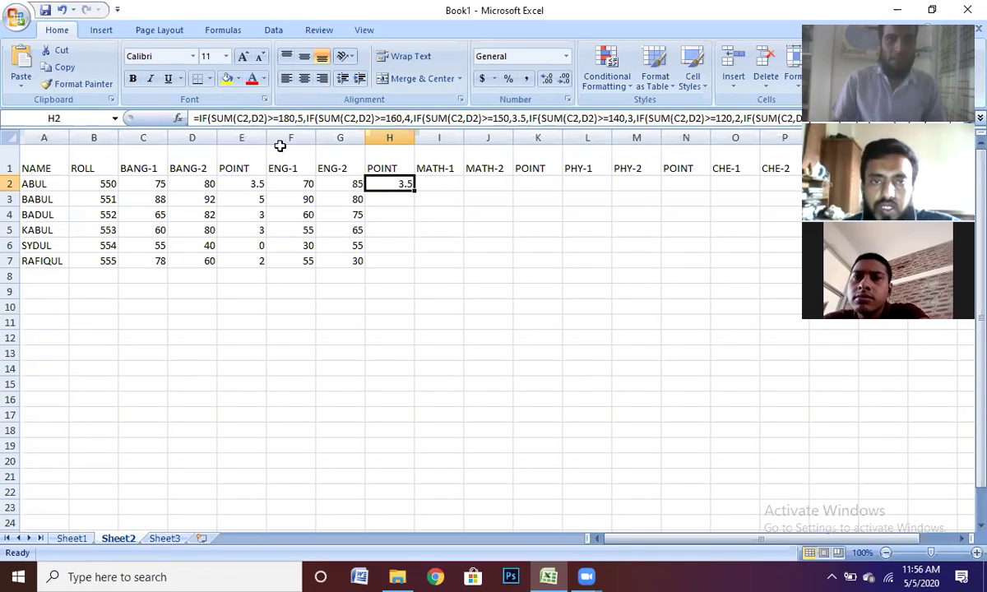
left_click(238, 118)
key("BackSpace")
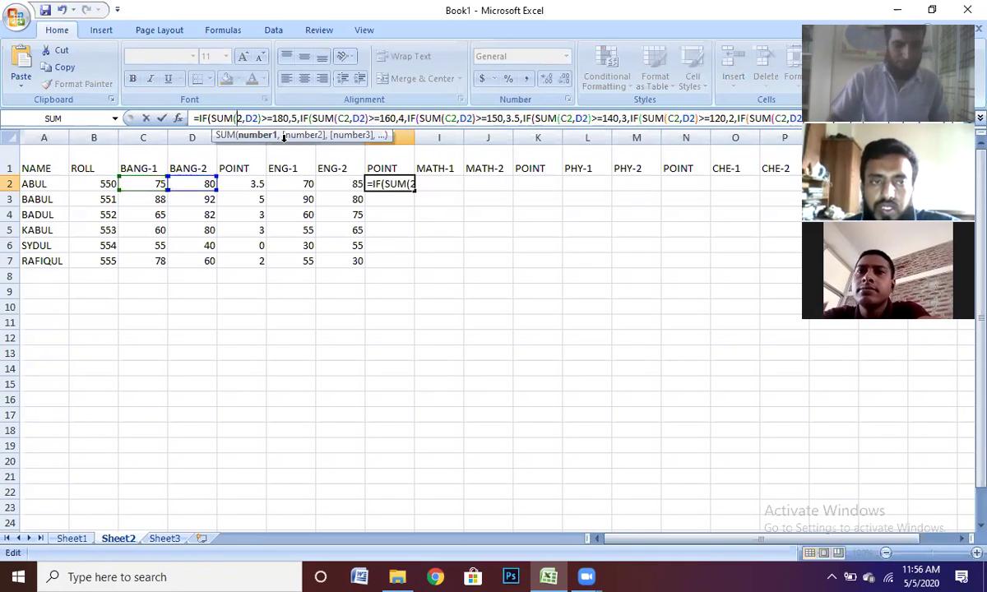
type("F")
key("Right")
key("Right")
key("Right")
key("Right")
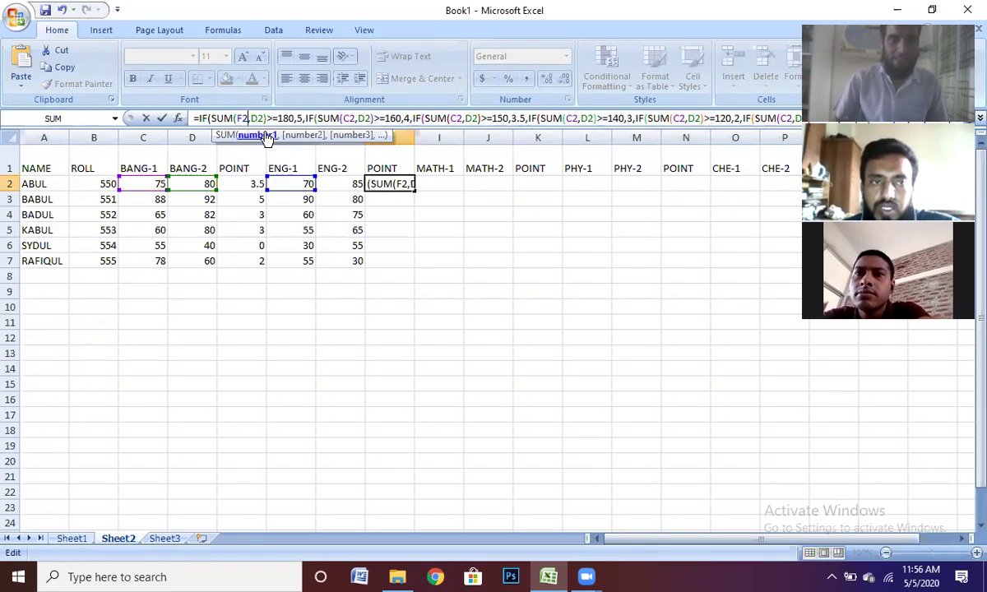
key("BackSpace")
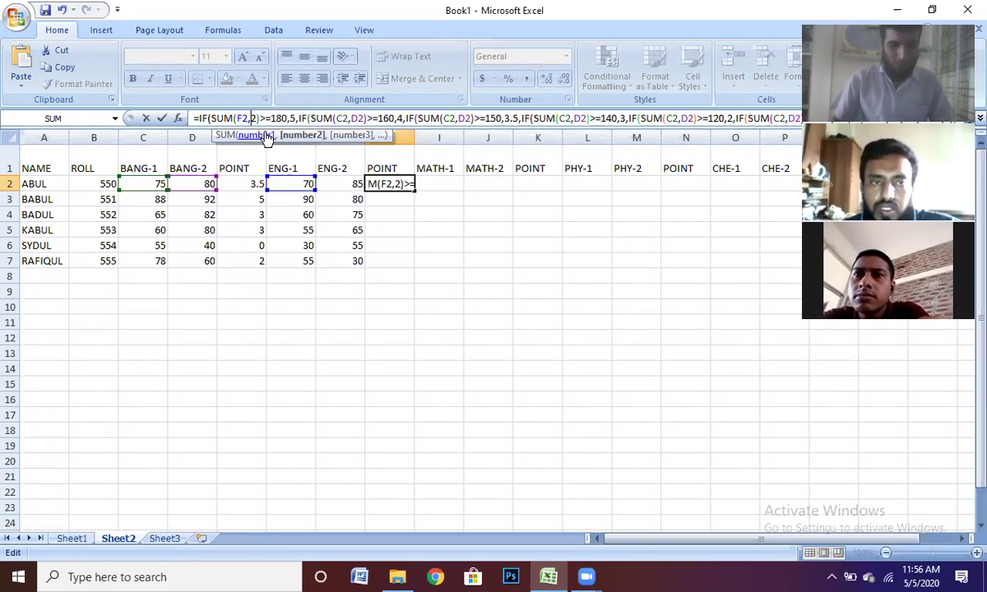
type("H")
Change the references in the second SUM of H2's formula, the >=160 condition, to F2,H2.
key("Right")
key("Right")
key("Right")
key("Right")
key("Right")
key("Right")
key("Right")
key("Right")
key("Right")
key("Right")
key("Right")
key("Right")
key("Right")
key("Right")
key("Right")
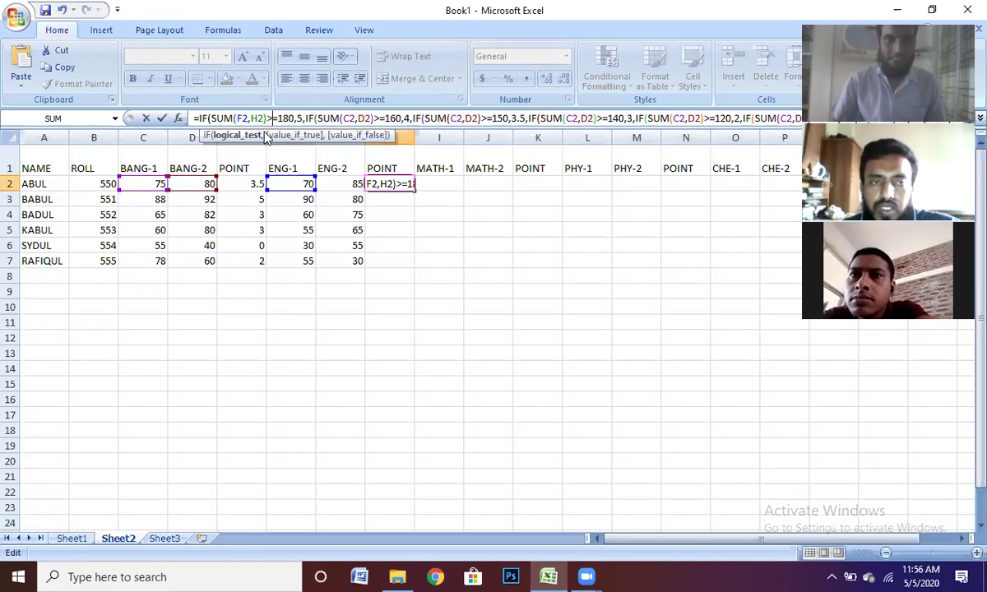
key("Right")
key("Right")
key("Right")
key("Right")
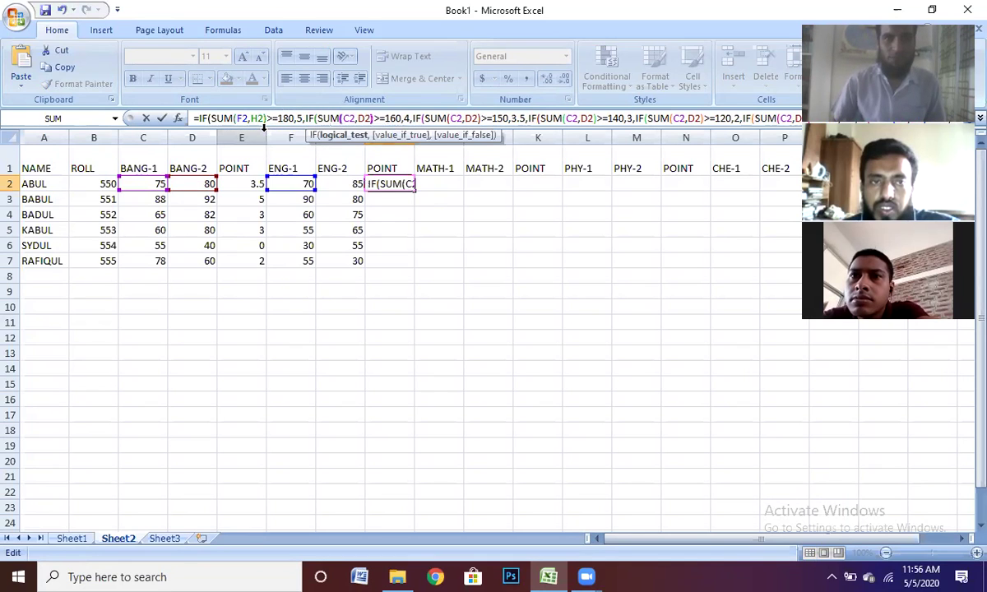
key("Left")
key("BackSpace")
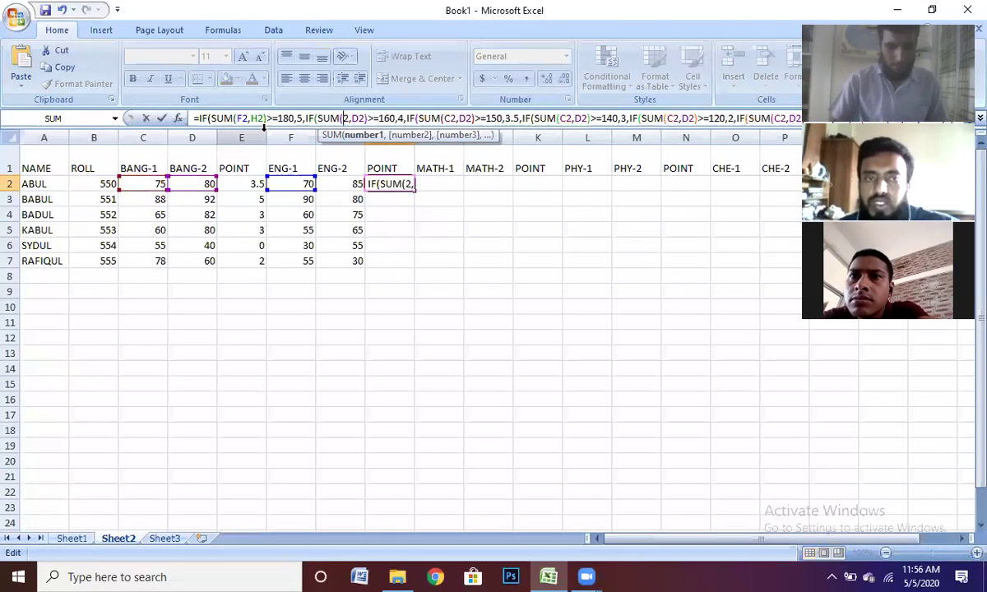
type("F")
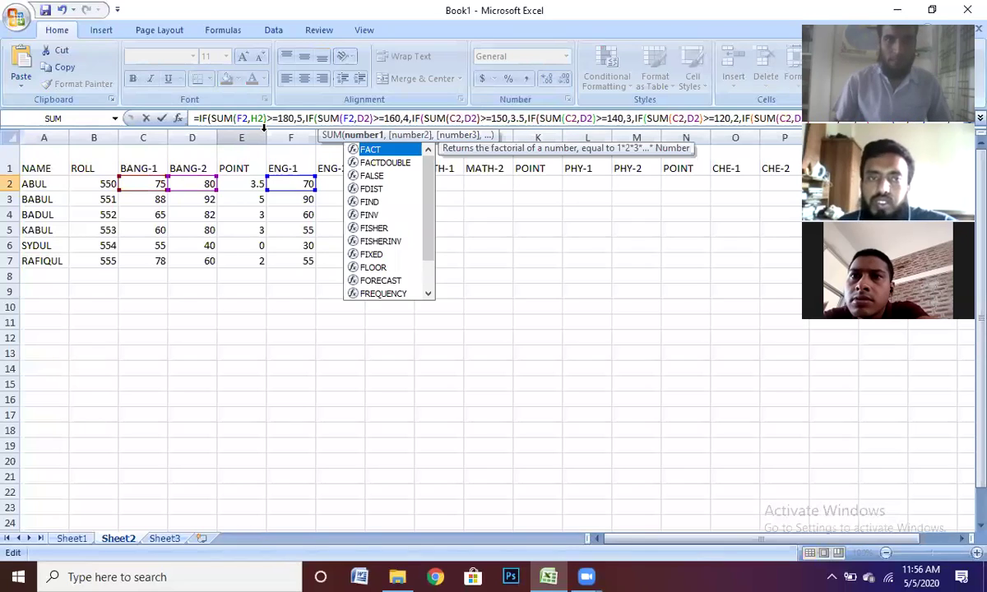
key("Right")
key("Right")
key("Right")
key("Right")
key("Left")
key("BackSpace")
type("H")
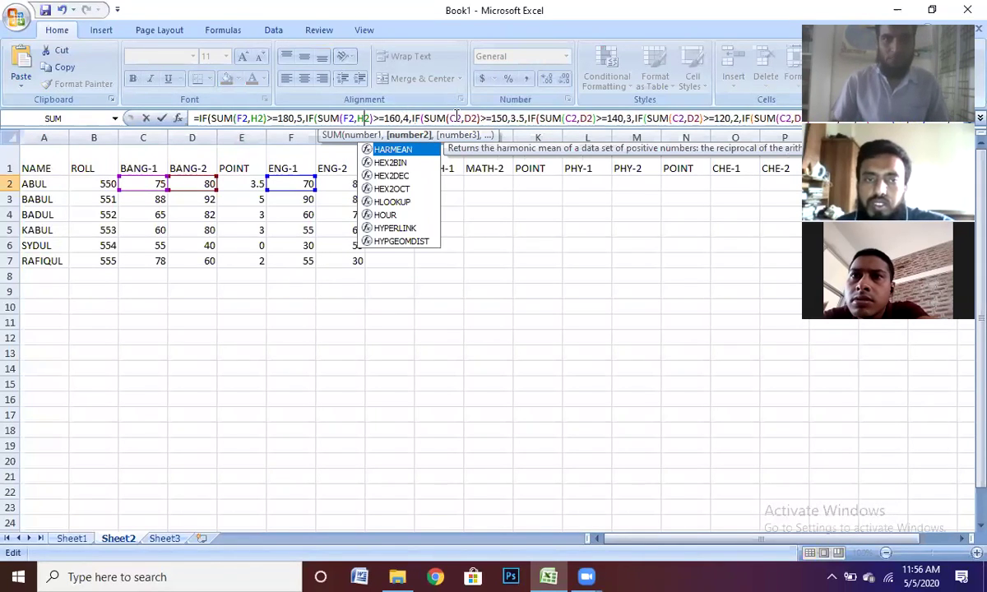
Change the references in the third SUM of H2's formula, the >=150 condition, to F2,G2.
left_click(455, 117)
key("BackSpace")
type("F")
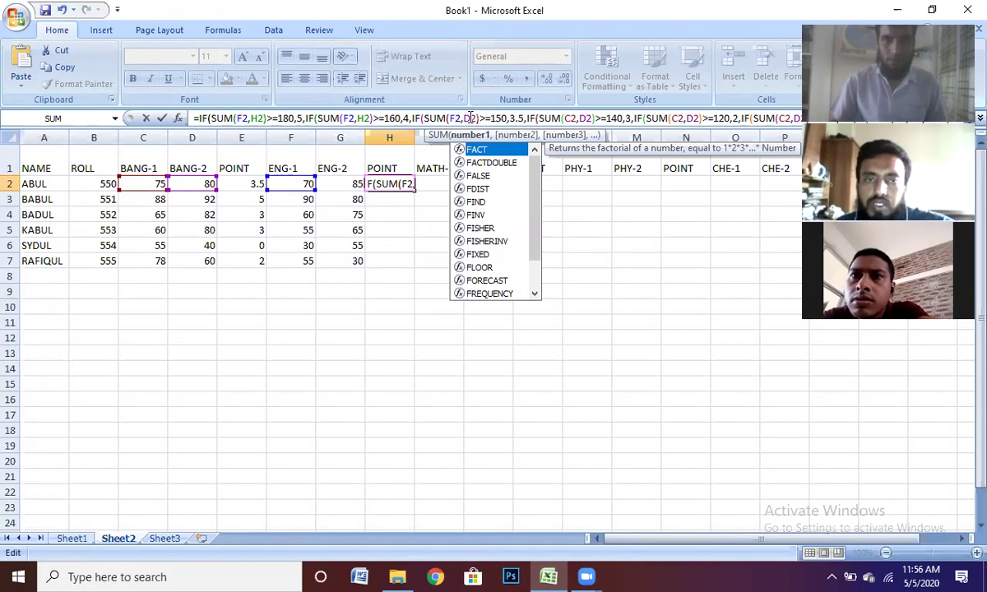
left_click(470, 117)
key("BackSpace")
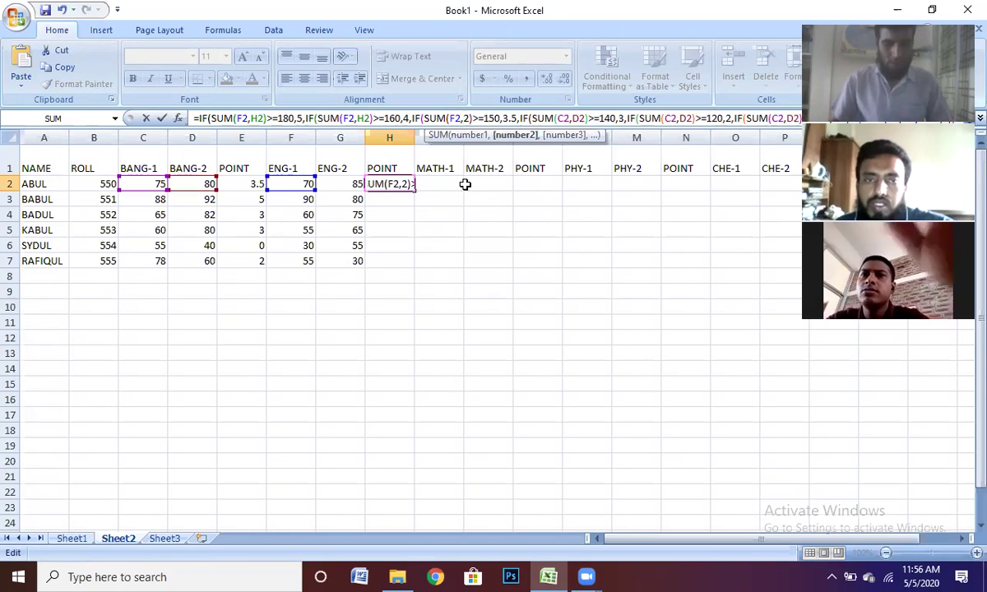
type("H")
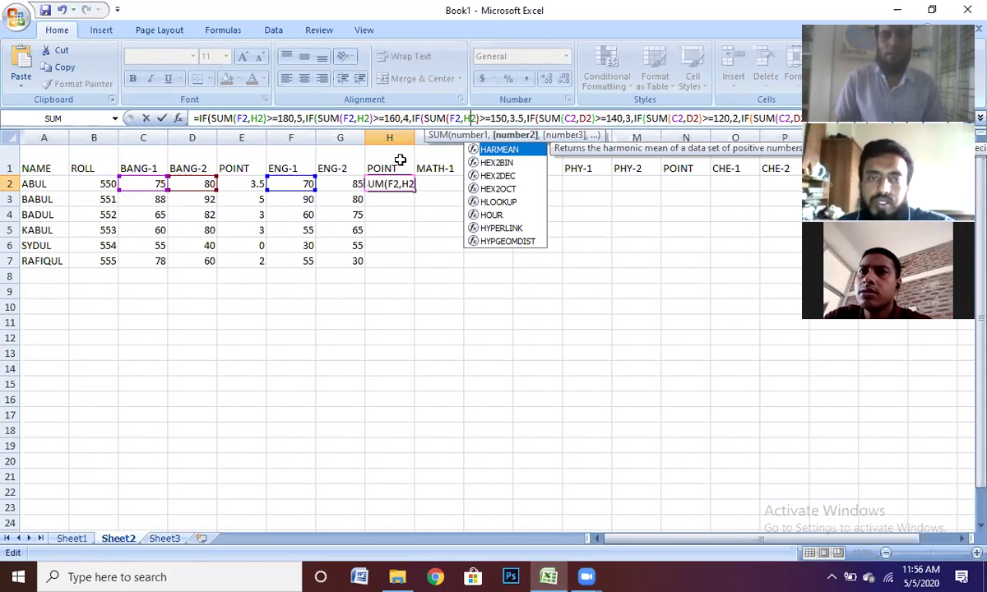
key("BackSpace")
key("BackSpace")
type("G2")
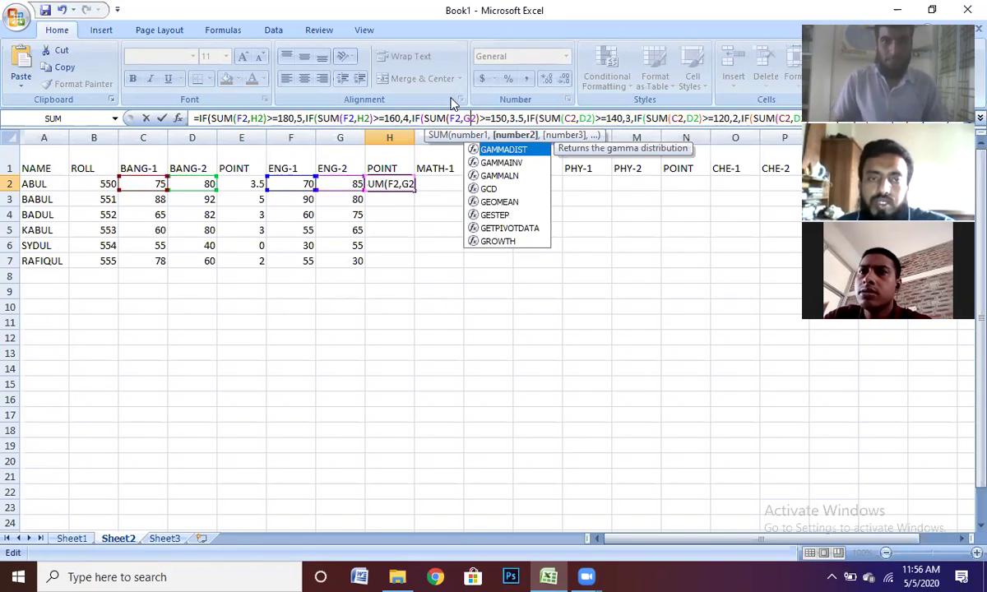
Correct the second reference in the >=160 and >=180 SUMs of H2's formula to G2.
left_click(368, 117)
key("BackSpace")
key("BackSpace")
type("G2")
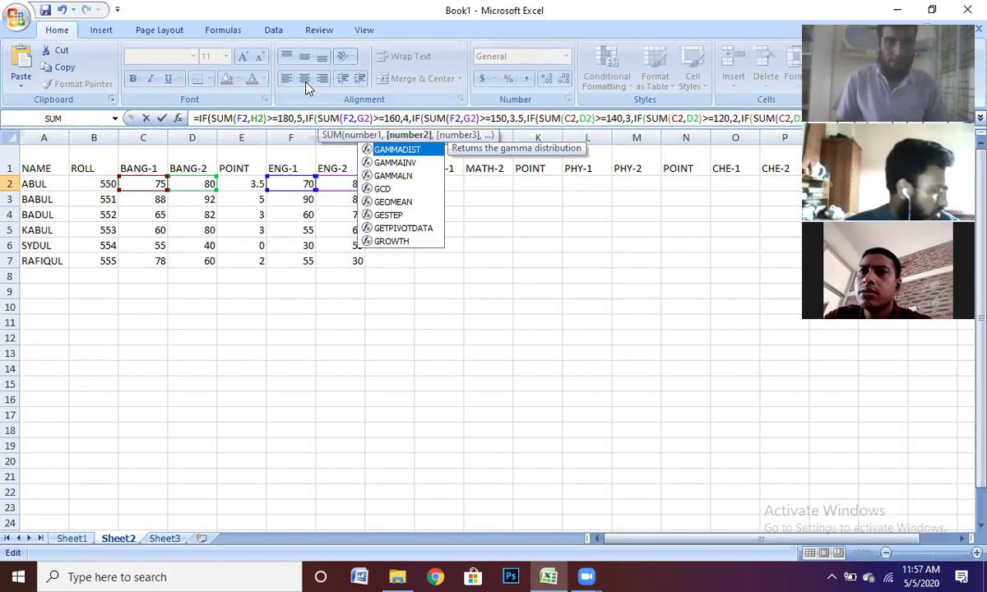
left_click_drag(250, 118, 257, 117)
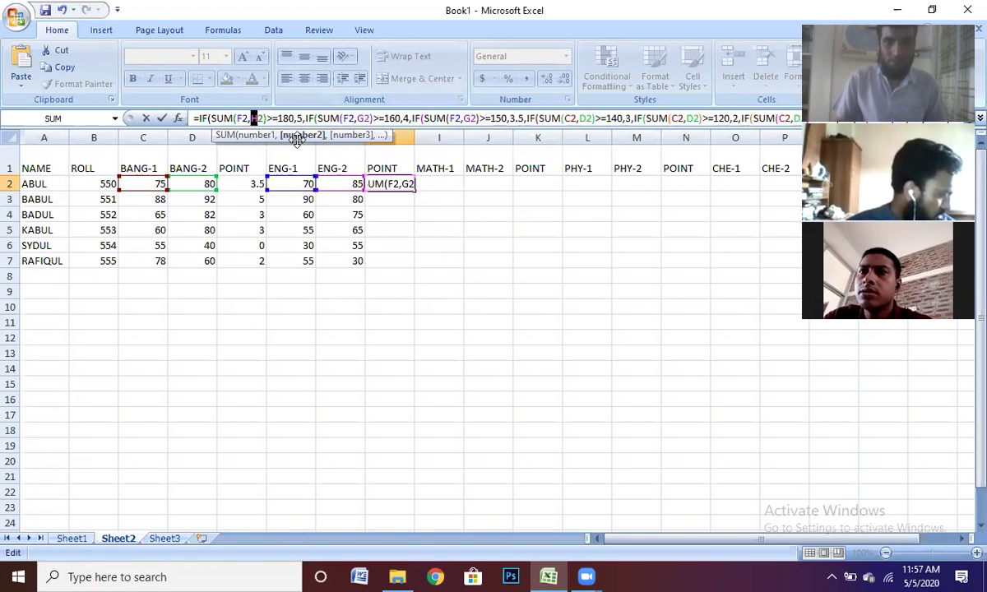
type("G")
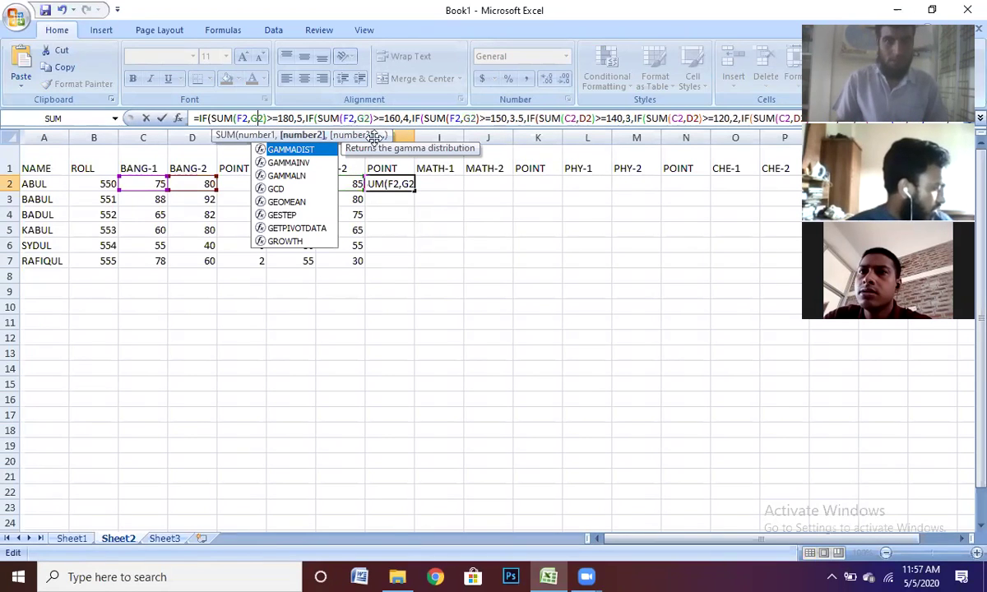
Change the references in the fourth SUM of H2's formula, the >=140 condition, to F2,G2.
left_click(572, 122)
key("BackSpace")
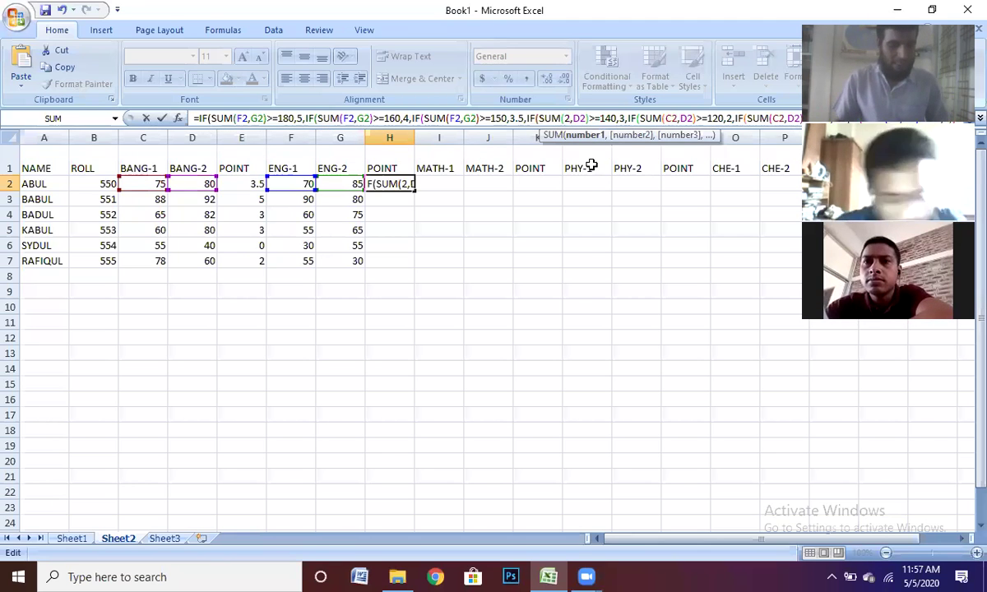
type("F")
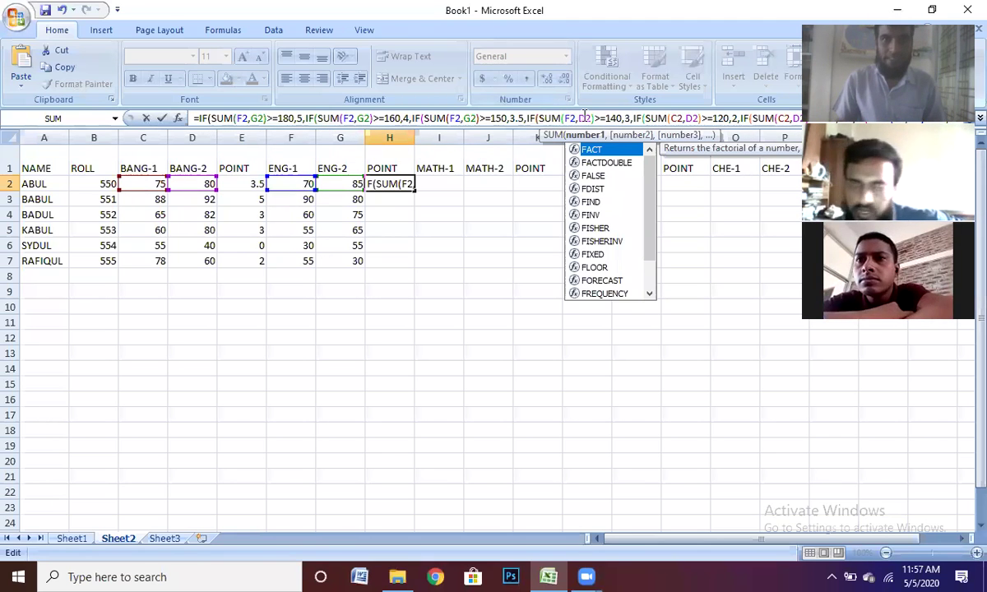
left_click(586, 118)
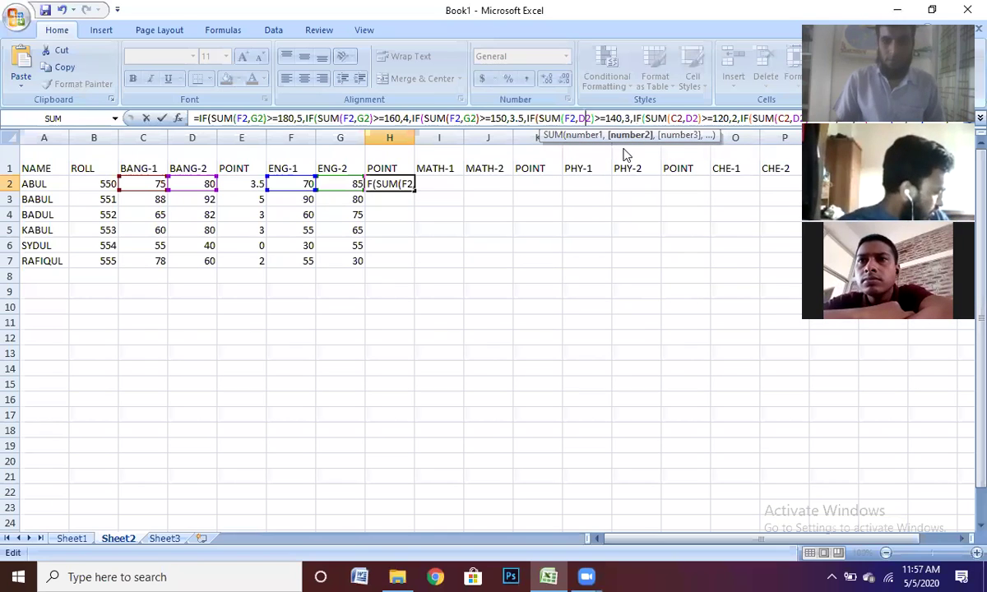
key("BackSpace")
type("G")
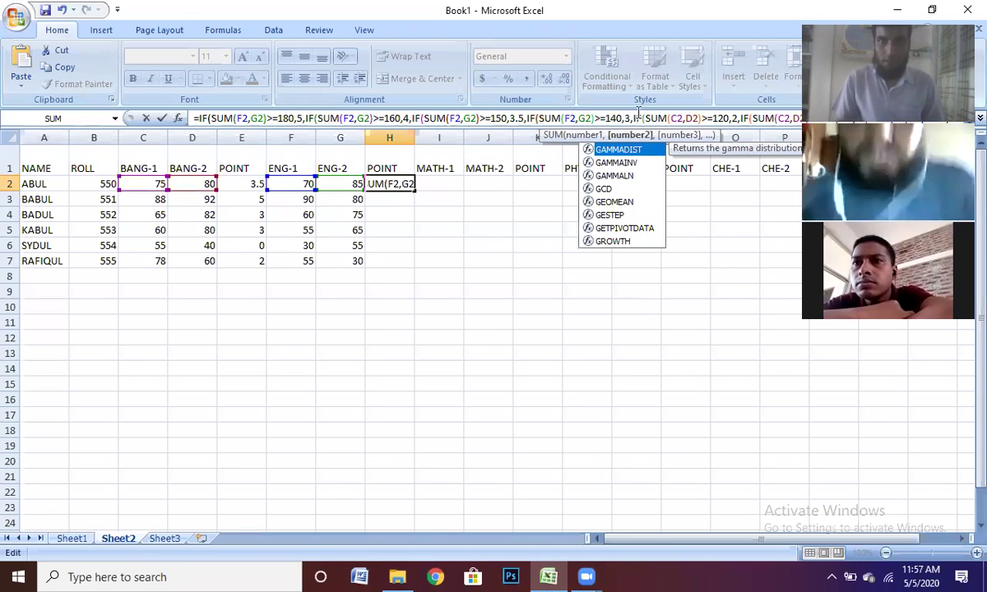
Change the references in the fifth SUM of H2's formula, the >=120 condition, to F2,G2.
left_click(676, 119)
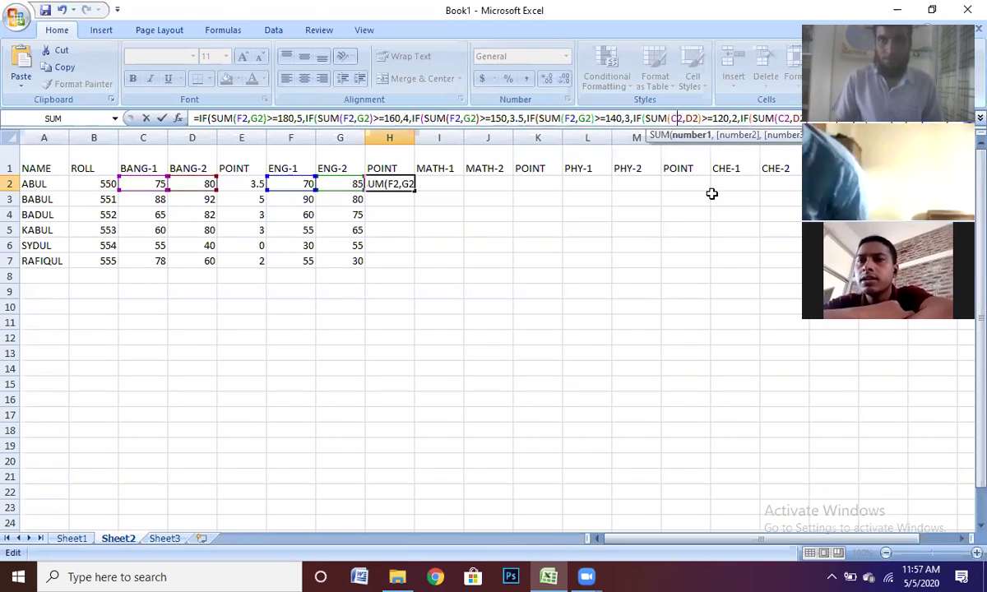
key("BackSpace")
type("F")
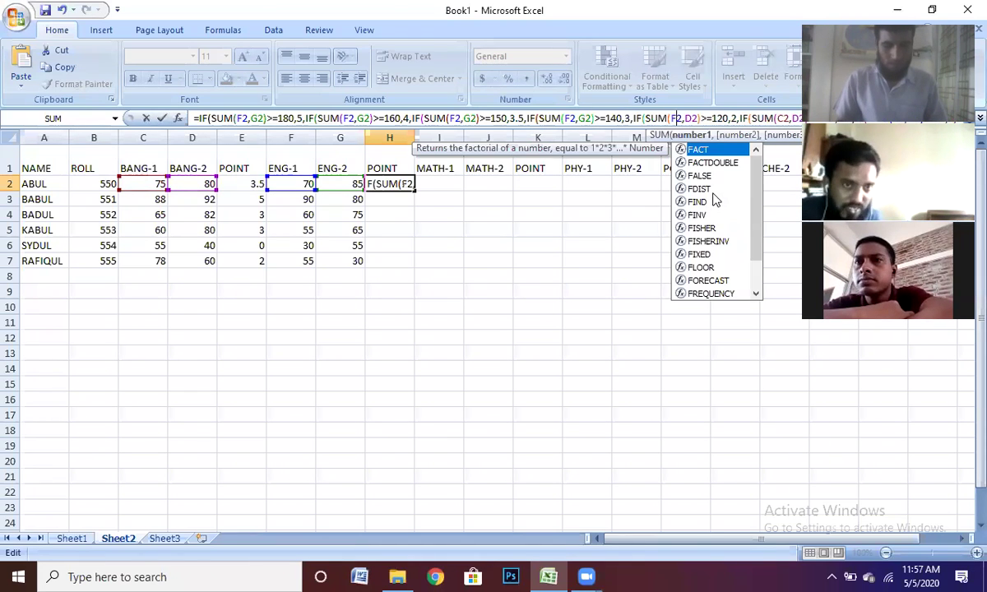
left_click(693, 118)
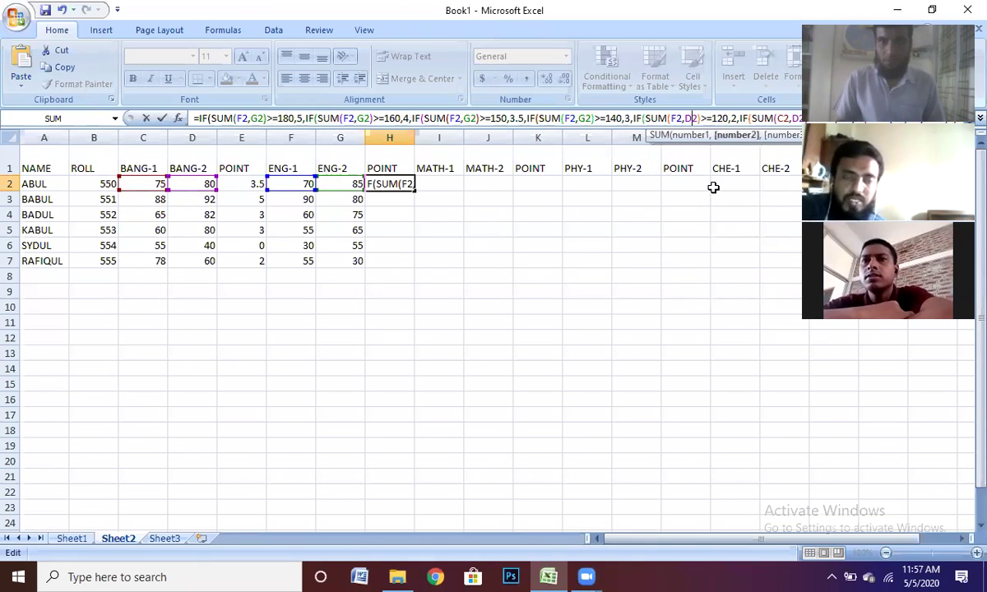
key("BackSpace")
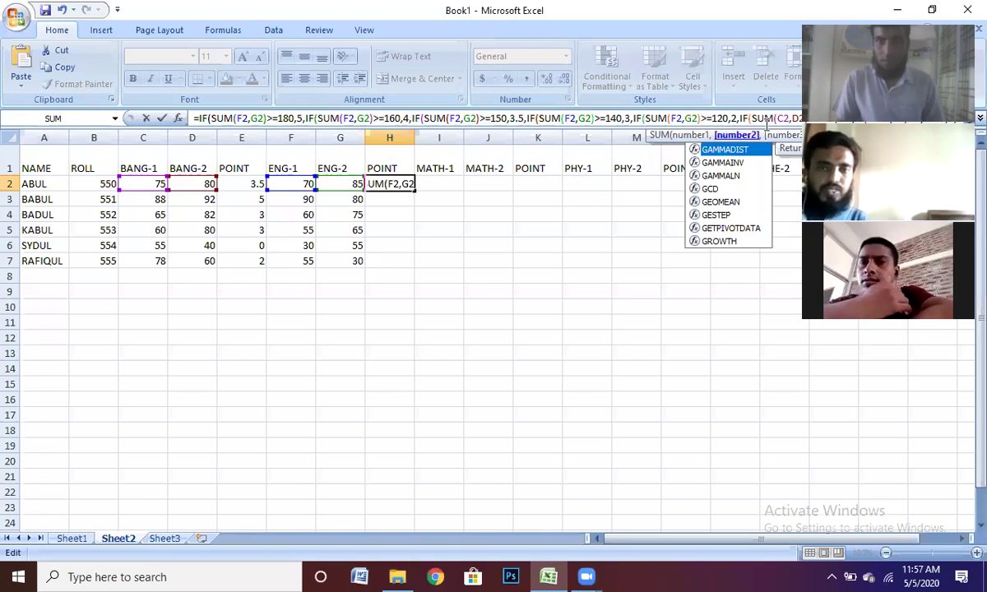
Change the references in the sixth SUM of H2's formula, the >=100 condition, to F2,G2.
key("Right")
key("Right")
key("Right")
key("Right")
key("Right")
key("Right")
key("Right")
key("Right")
key("Right")
key("Right")
key("Right")
key("Right")
key("Right")
key("Right")
key("Right")
key("Right")
key("Right")
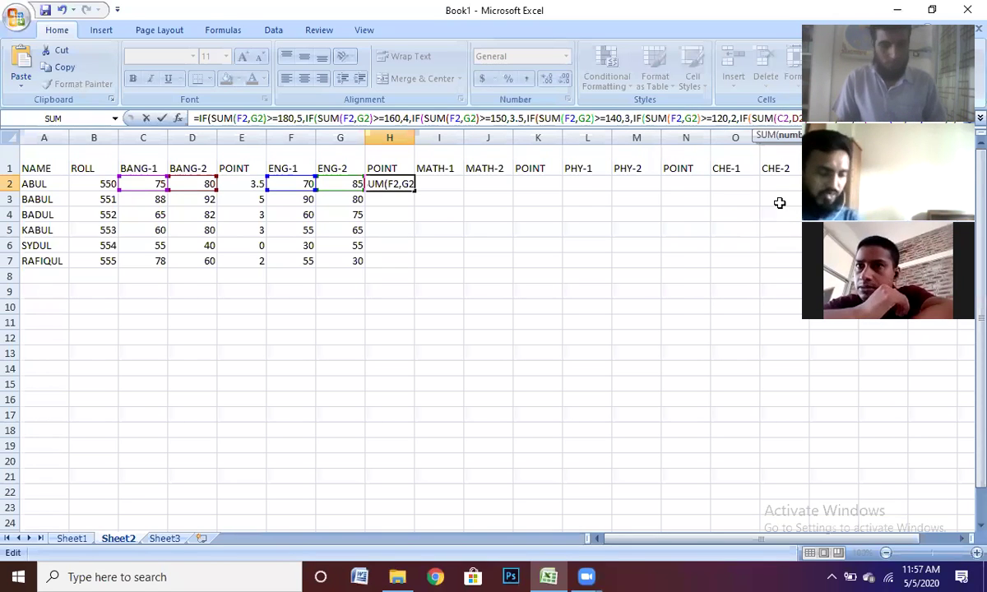
key("BackSpace")
type("F")
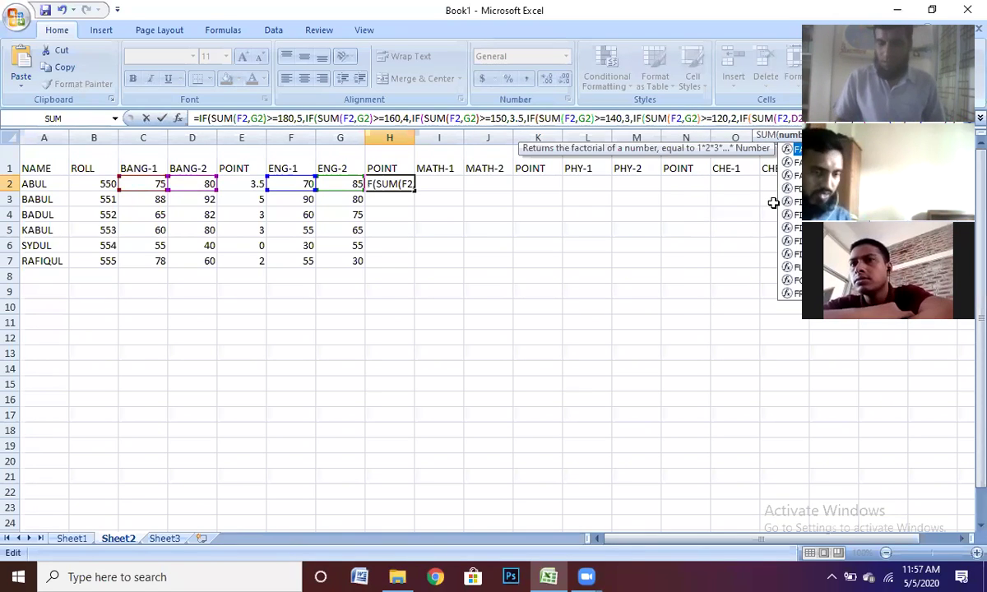
key("Right")
key("Right")
key("Right")
key("BackSpace")
type("G")
key("Right")
key("Right")
key("Right")
key("Right")
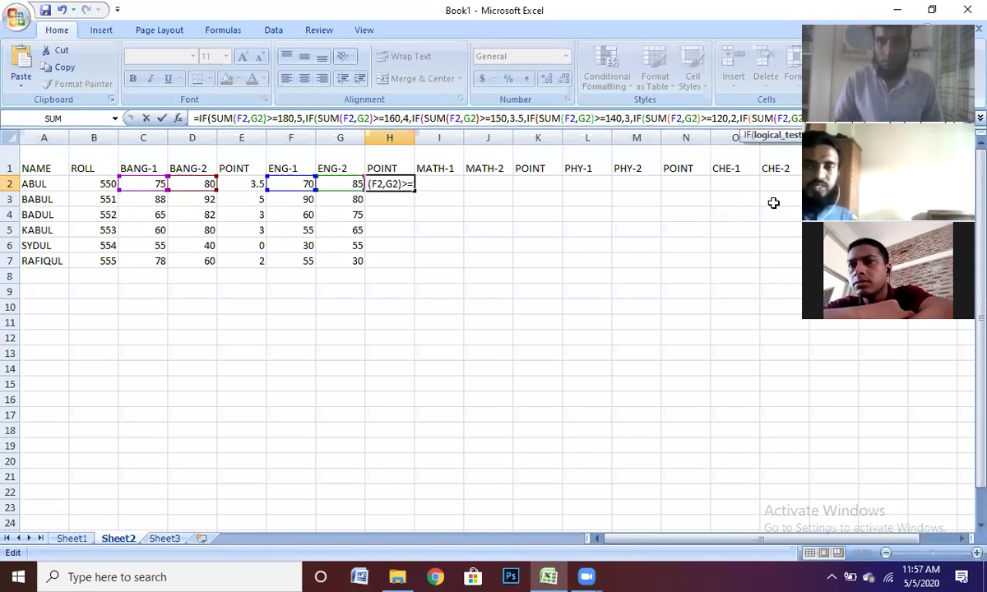
Change the references in the last SUM of H2's formula, the <=80 condition, to F2,G2.
left_click(959, 538)
left_click(959, 539)
left_click(959, 539)
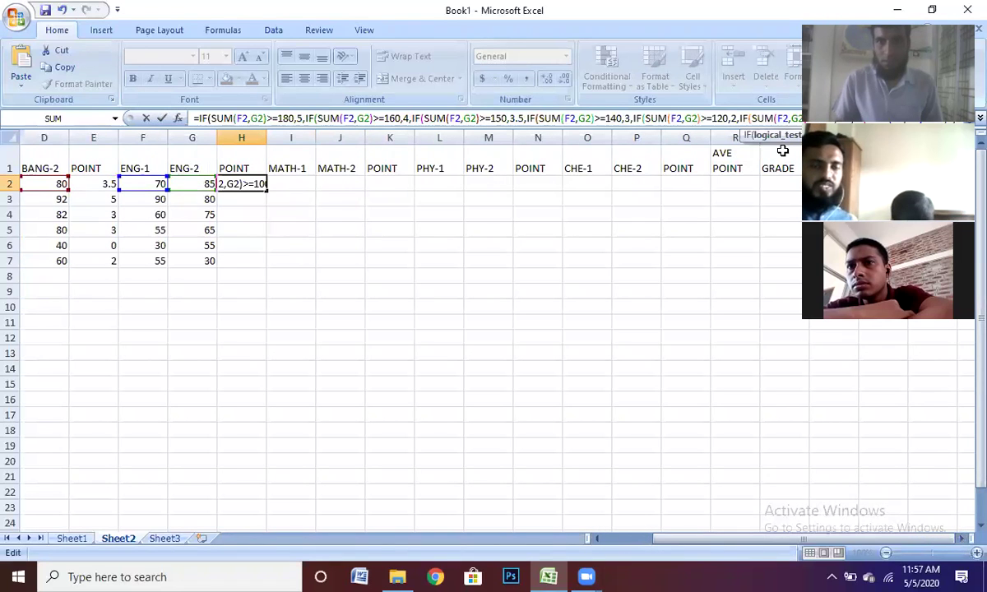
left_click(791, 118)
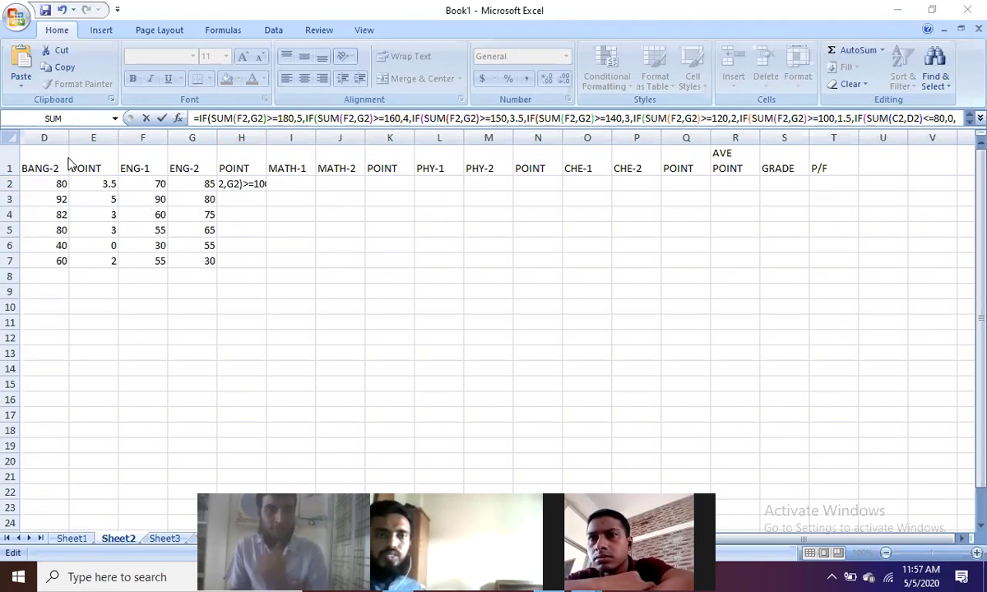
left_click(899, 118)
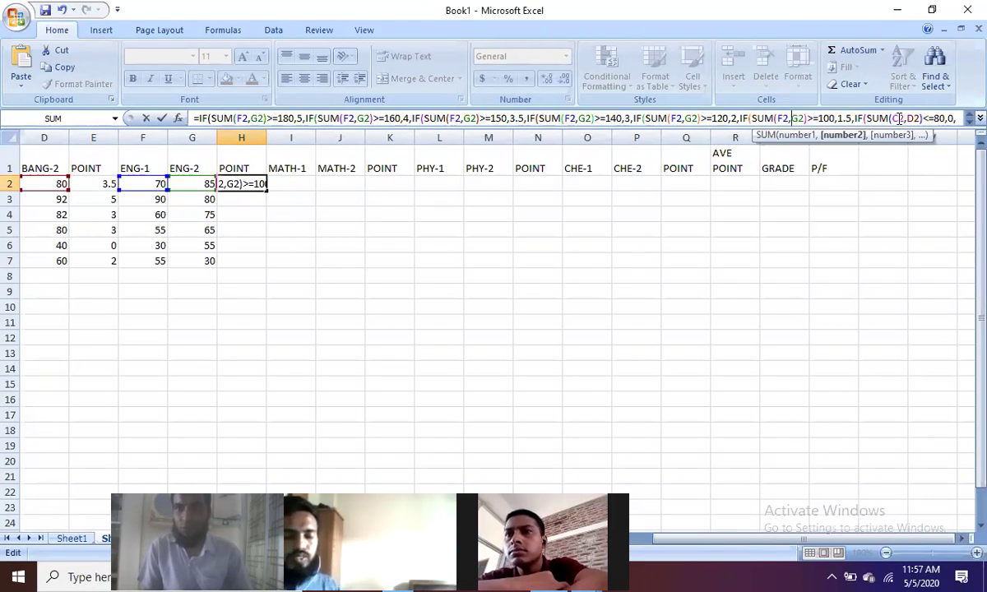
key("BackSpace")
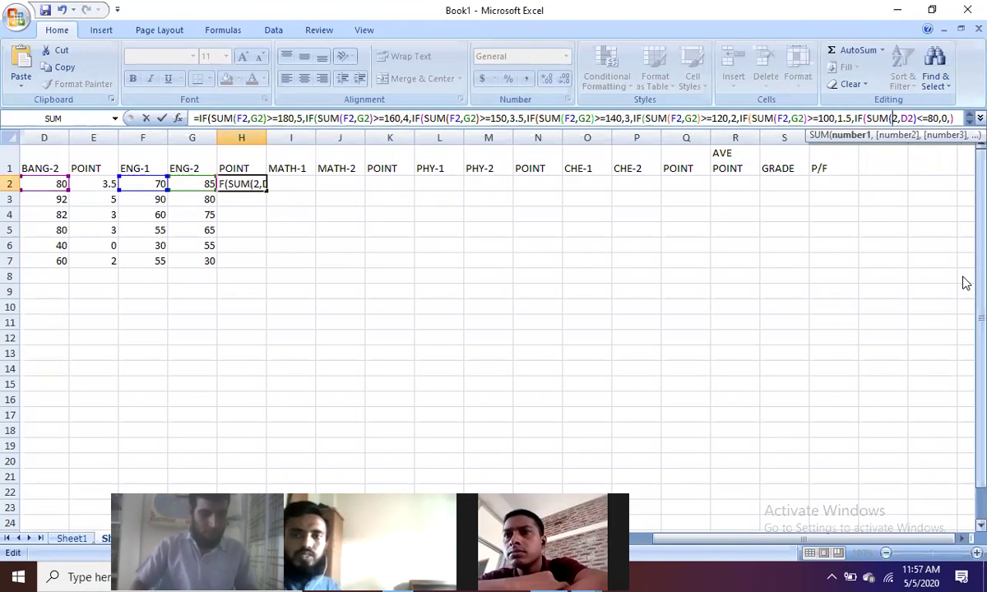
type("F")
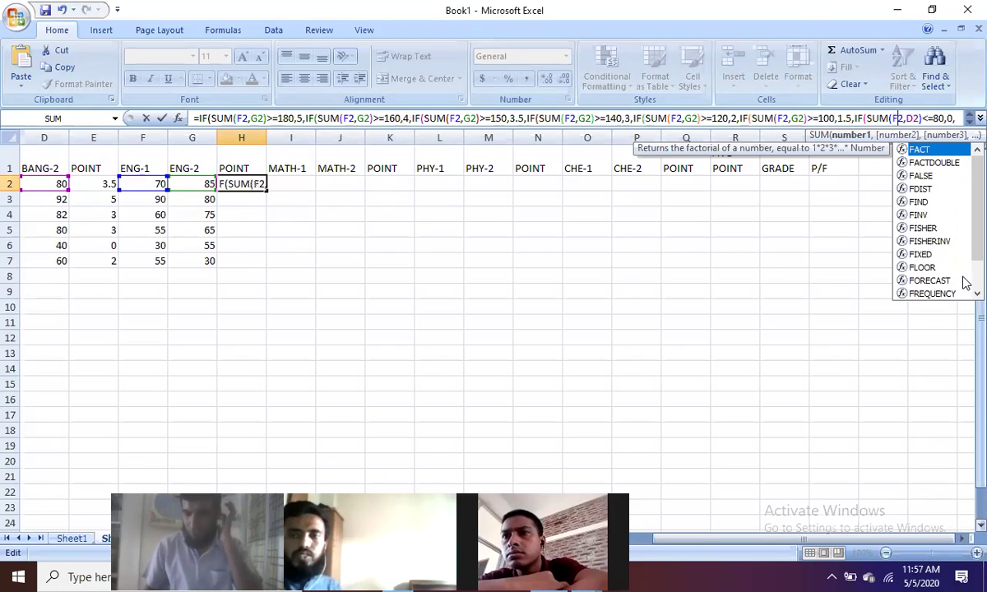
key("Right")
key("Right")
key("Delete")
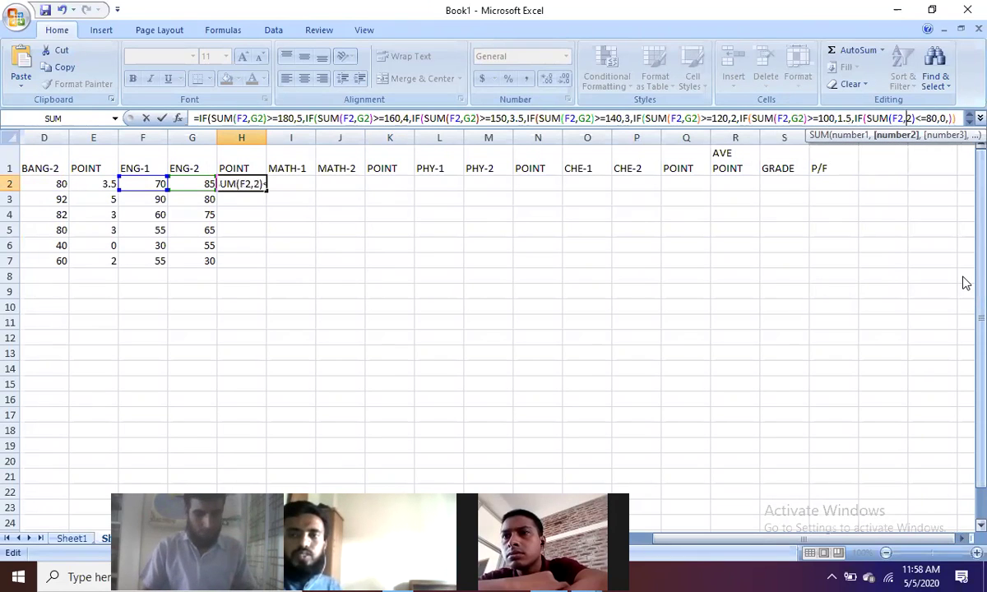
type("G")
Commit the edited formula in H2 after checking its closing parentheses, and fill it down through H7.
key("Right")
key("Right")
key("Right")
key("Right")
key("Right")
key("Right")
key("Right")
key("Right")
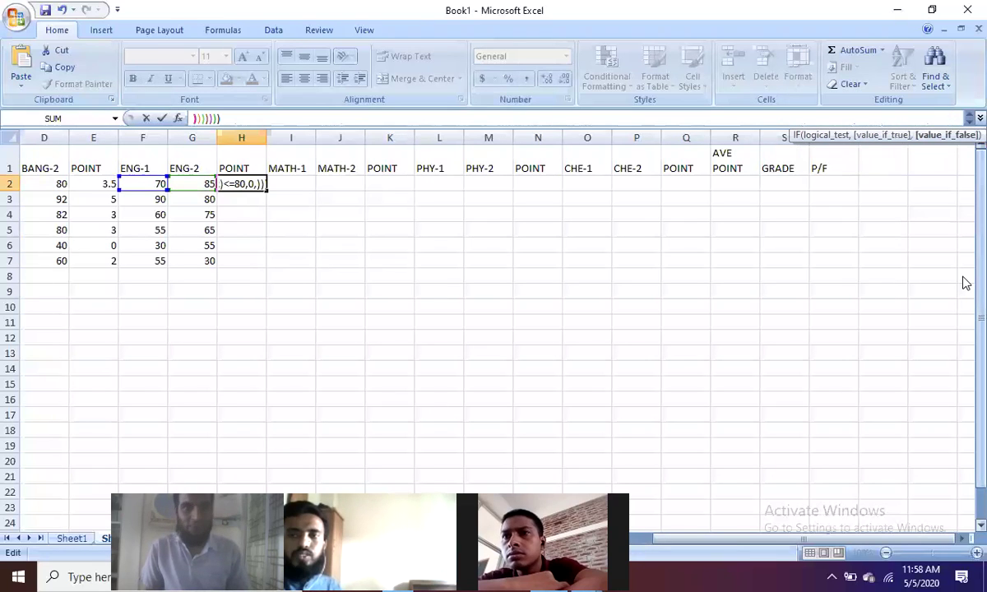
key("Right")
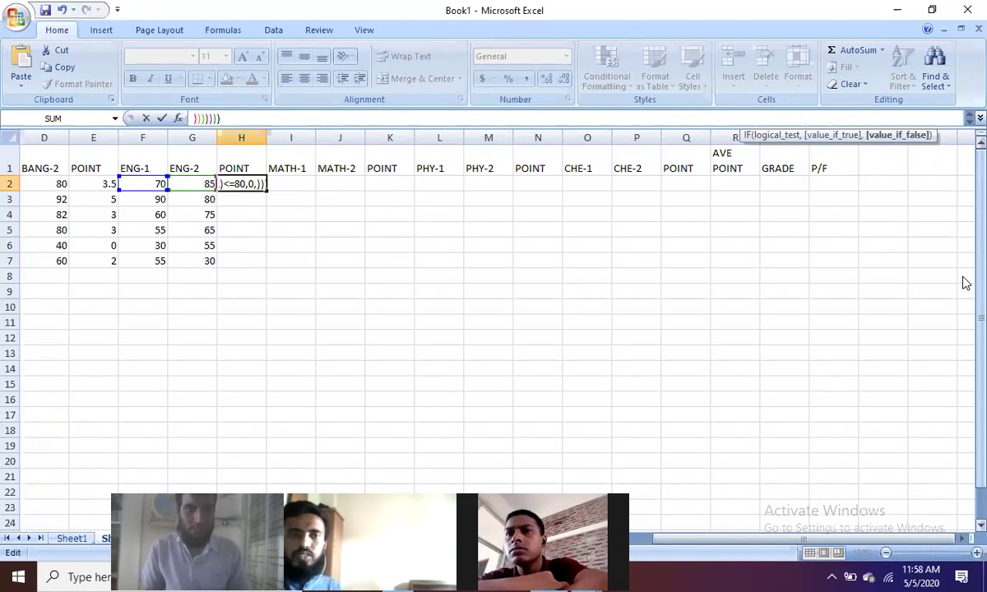
key("Left")
key("Right")
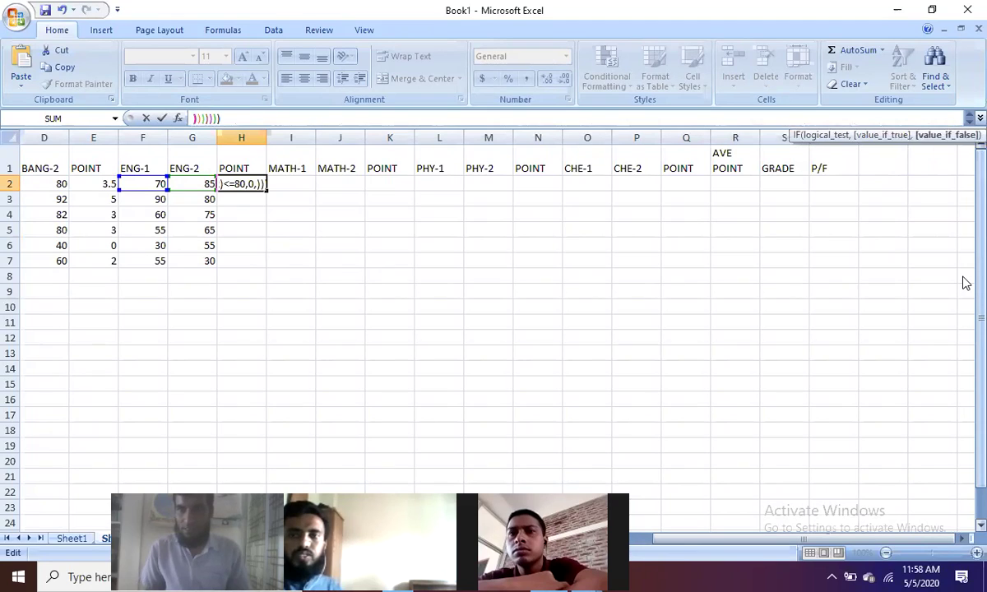
key("Right")
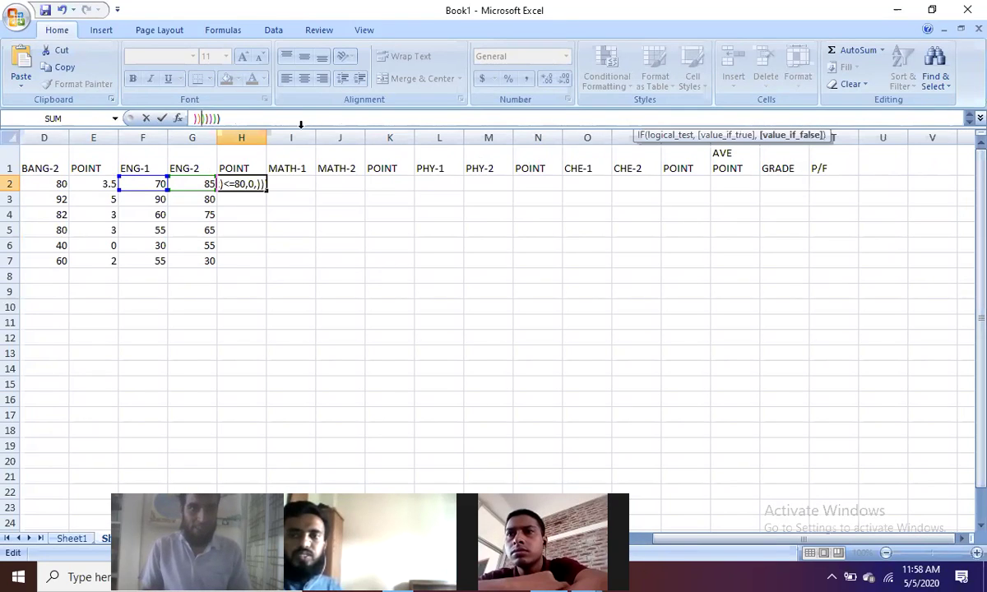
left_click(228, 118)
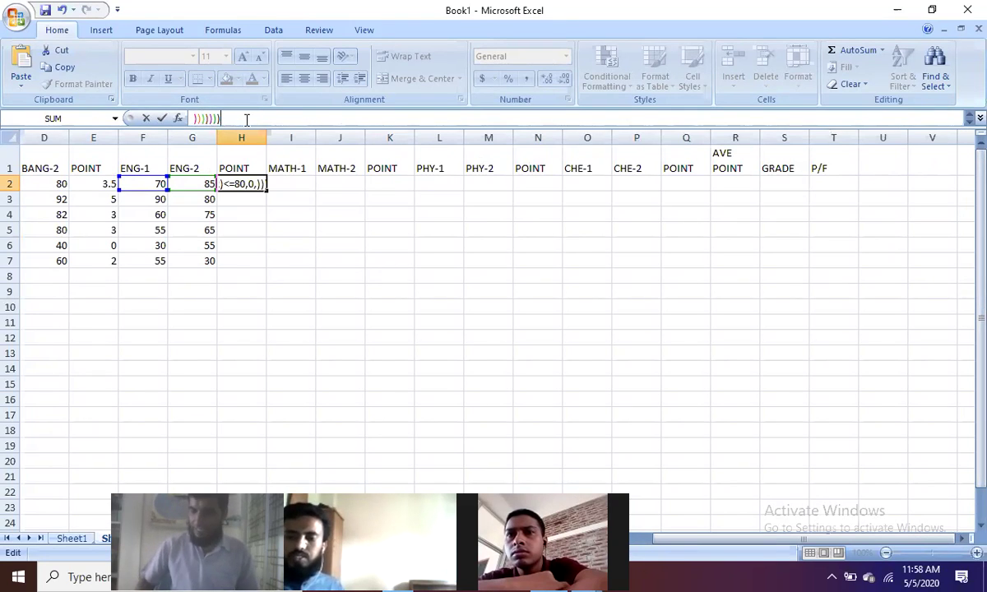
key("Return")
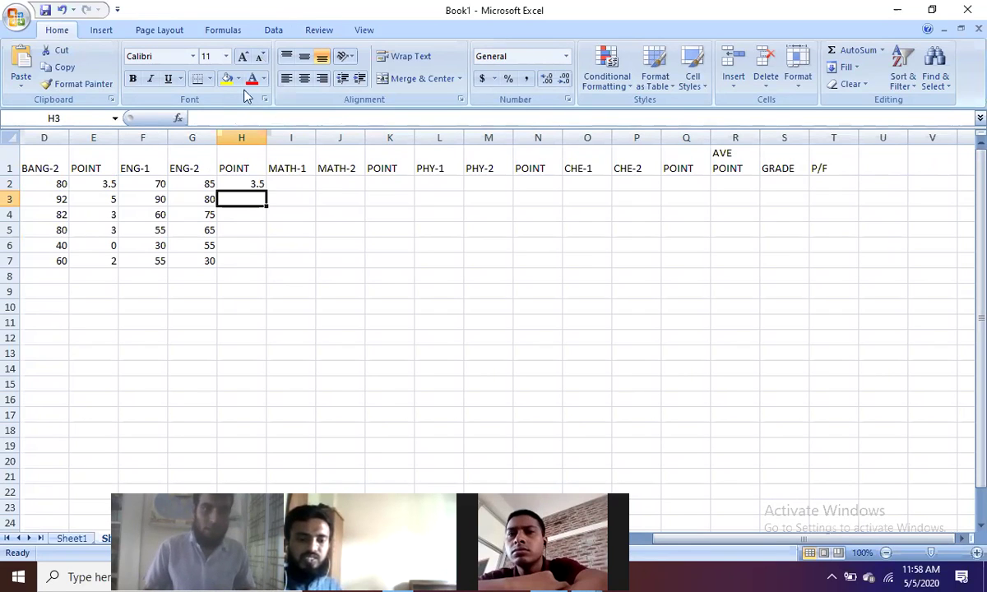
left_click(245, 182)
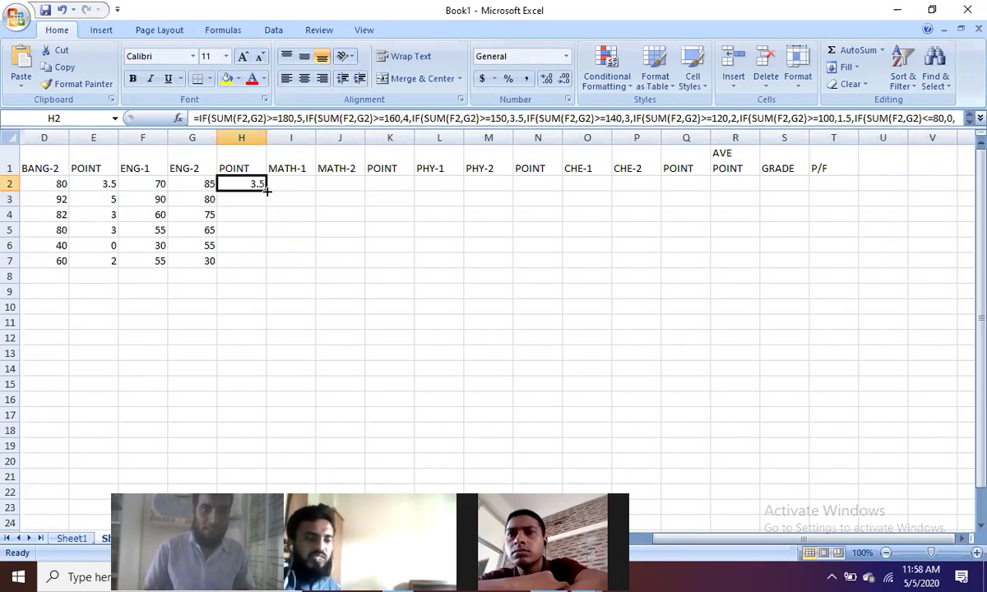
left_click_drag(266, 188, 264, 267)
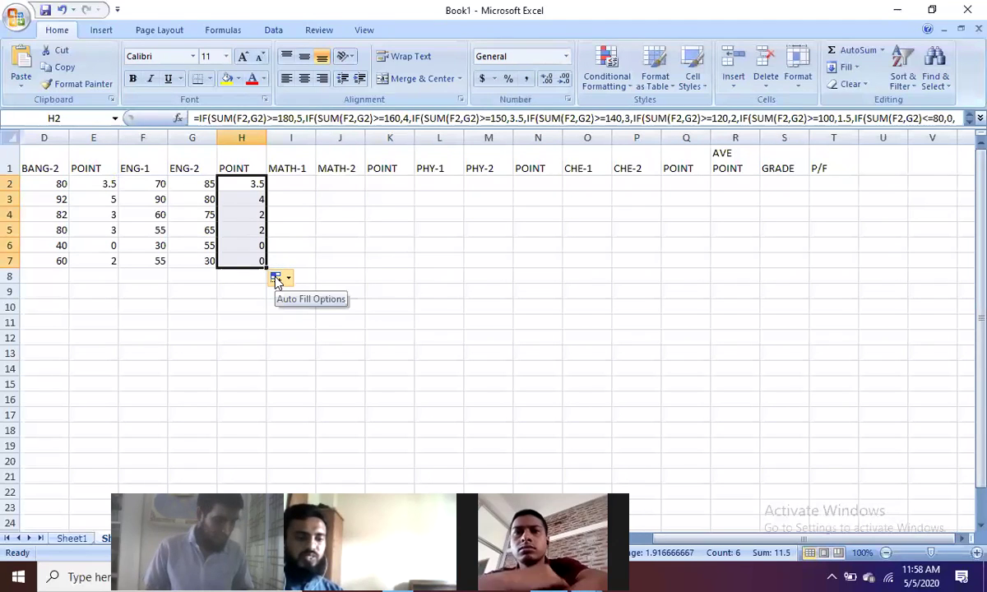
Enter the MATH-1 marks 88, 80, 57, 75, 70 and 33 in cells I2 to I7.
left_click(290, 186)
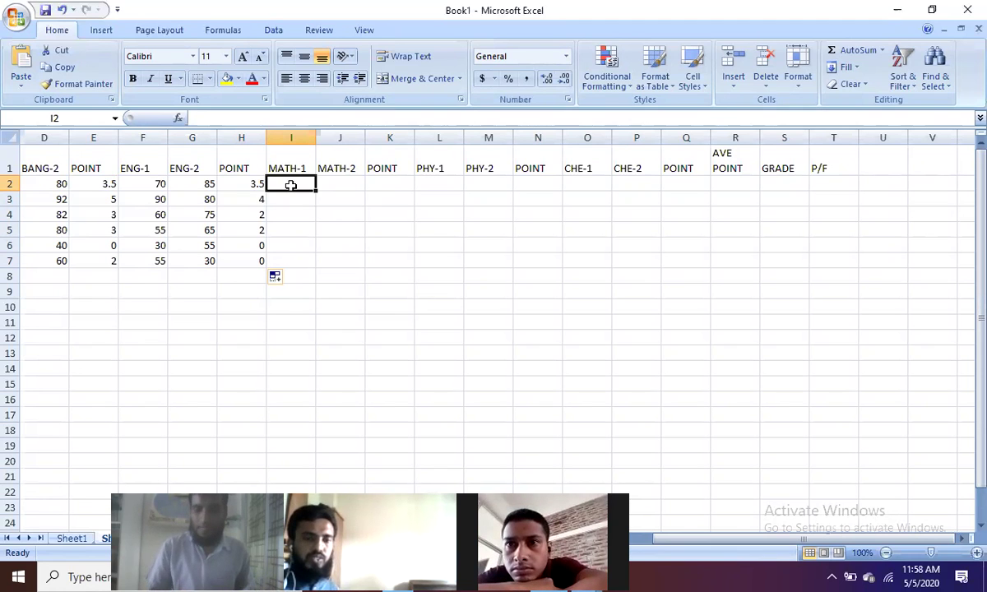
type("88")
key("Return")
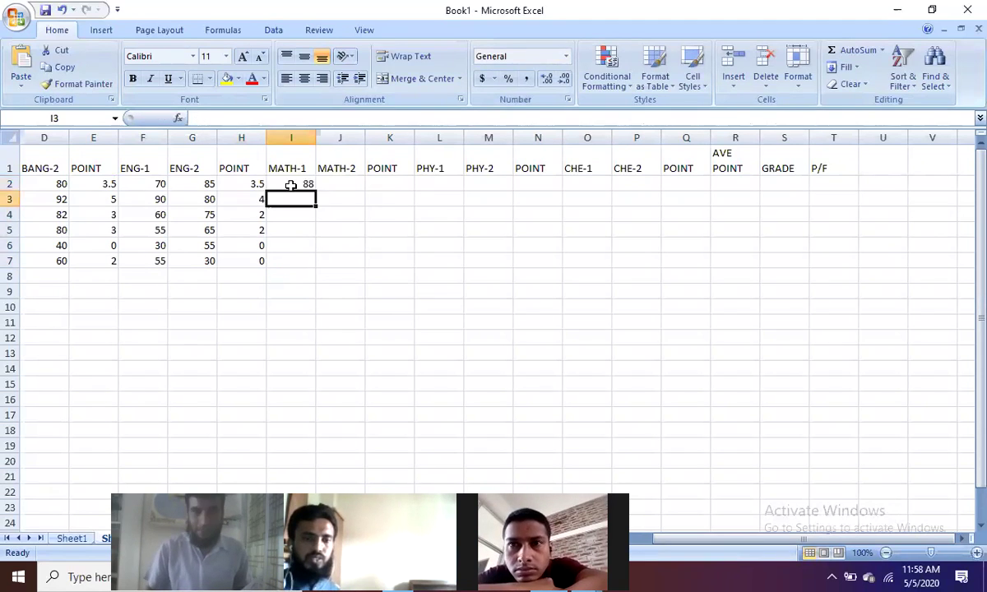
type("80")
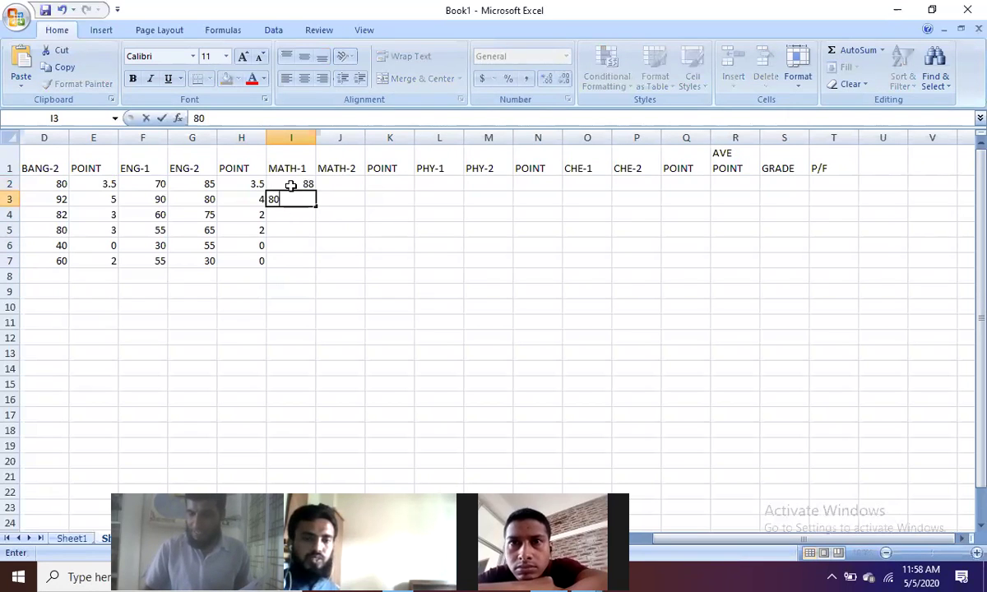
key("Return")
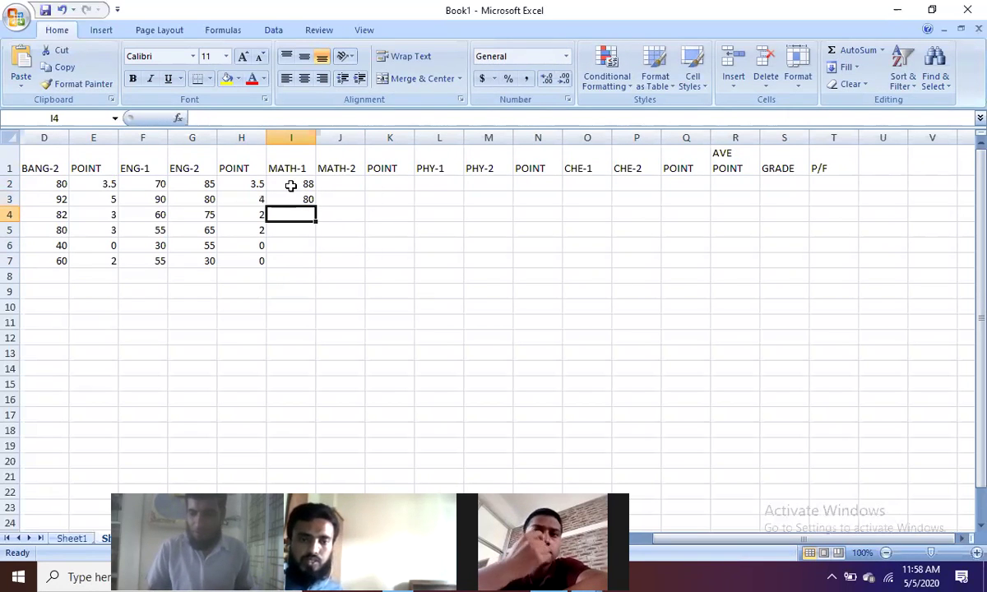
type("57")
key("Return")
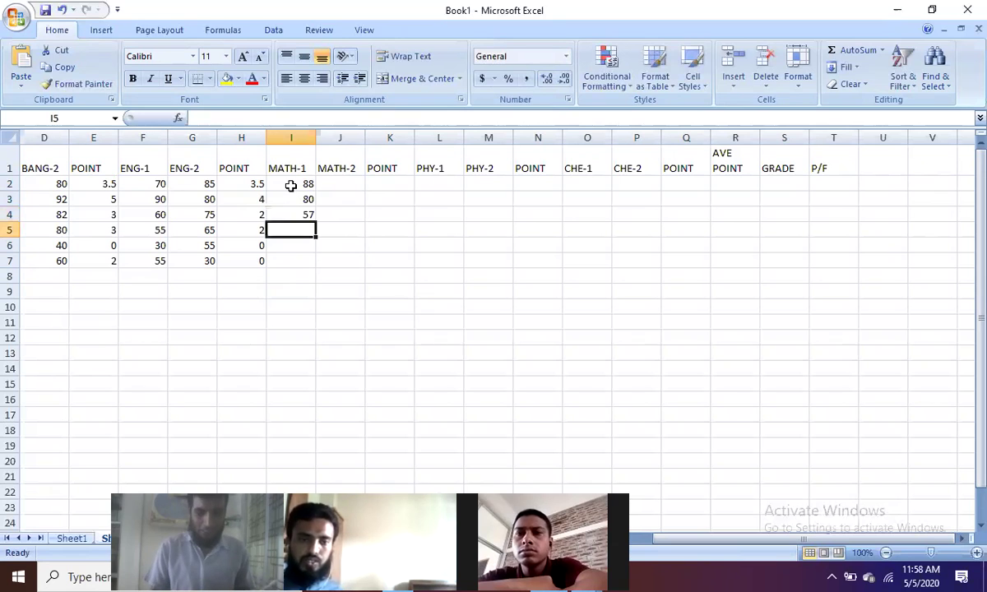
type("75")
key("Return")
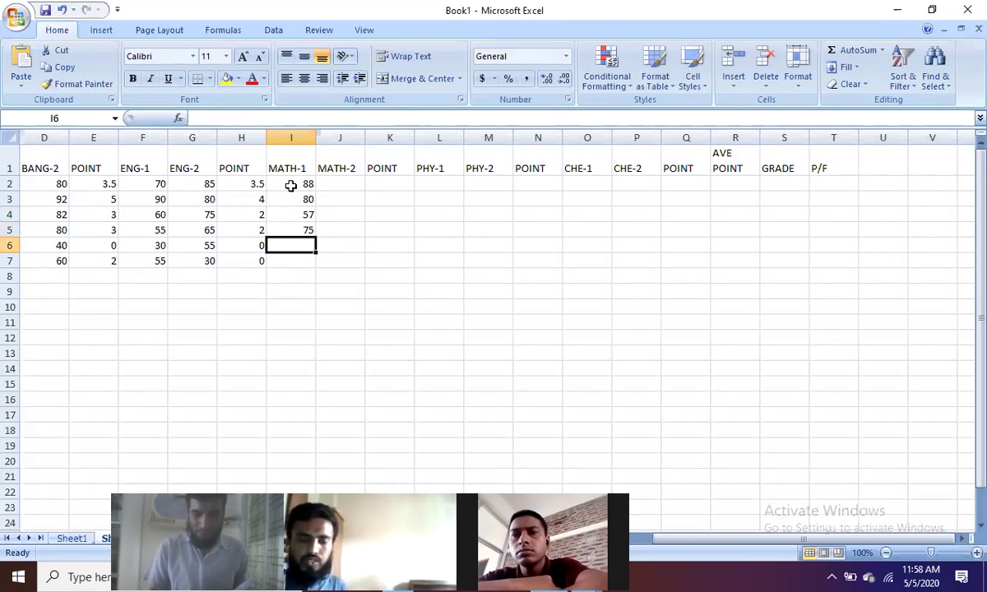
type("70")
key("Return")
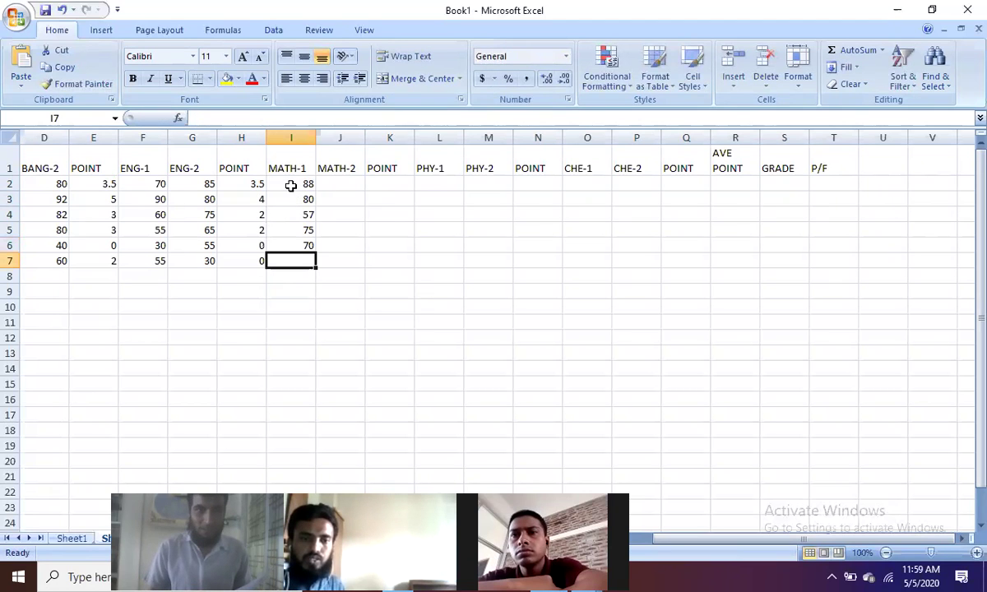
type("33")
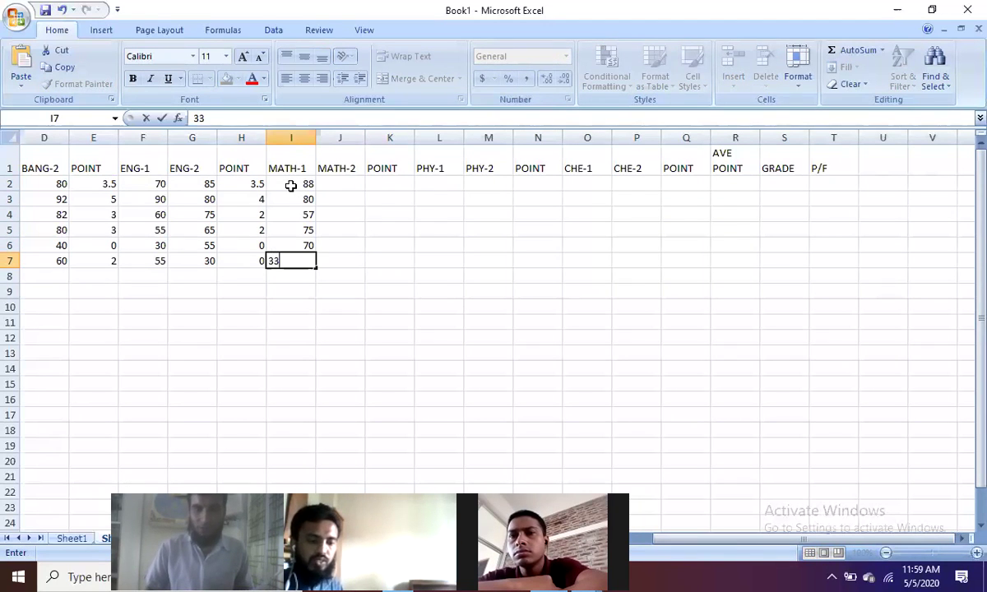
key("Tab")
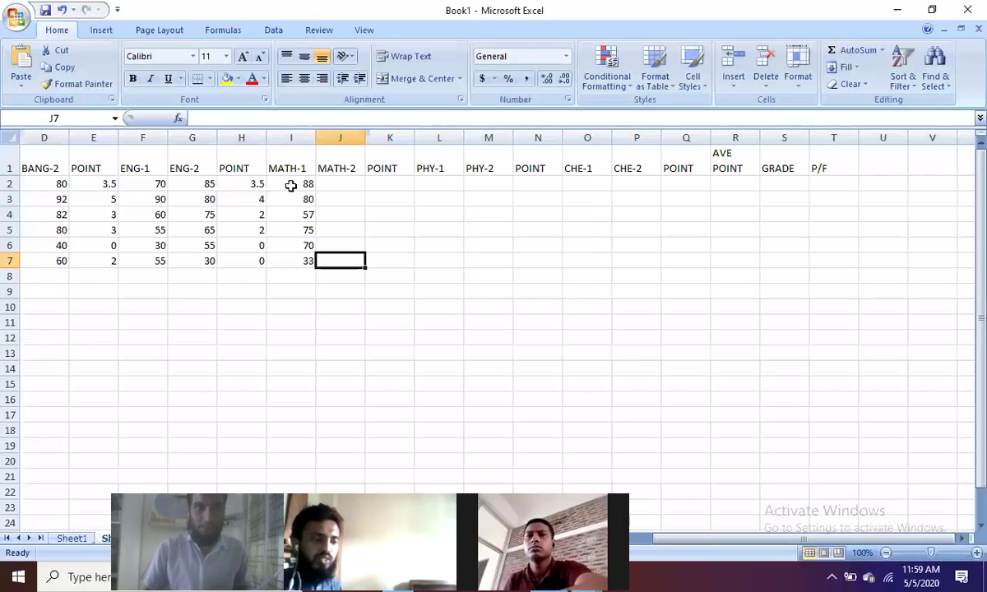
Enter the MATH-2 marks 80 and 90 in J2:J3 and 66, 55 and 40 in J5:J7.
key("Up")
key("Up")
key("Up")
key("Up")
key("Up")
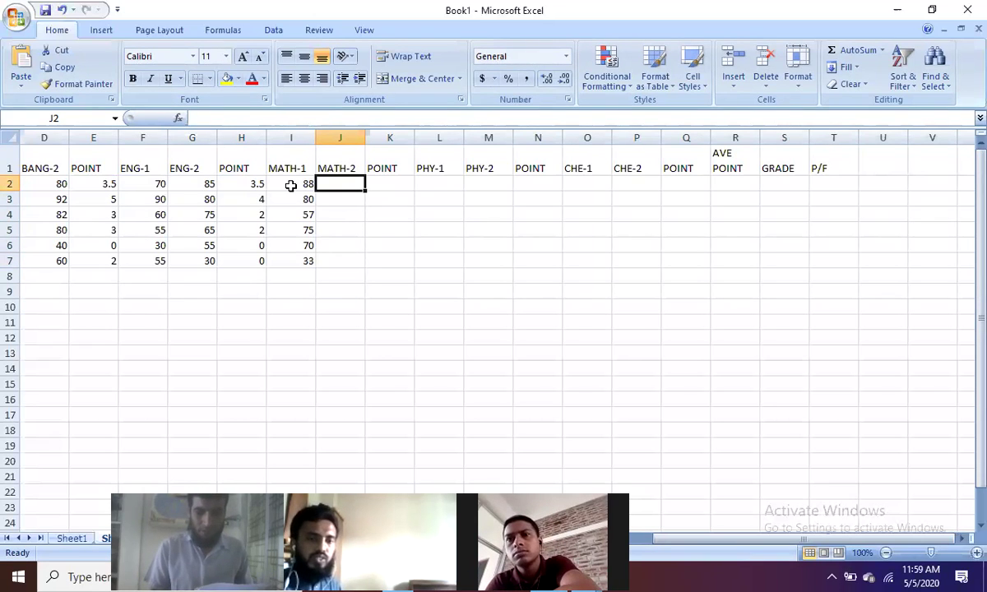
type("80")
key("Return")
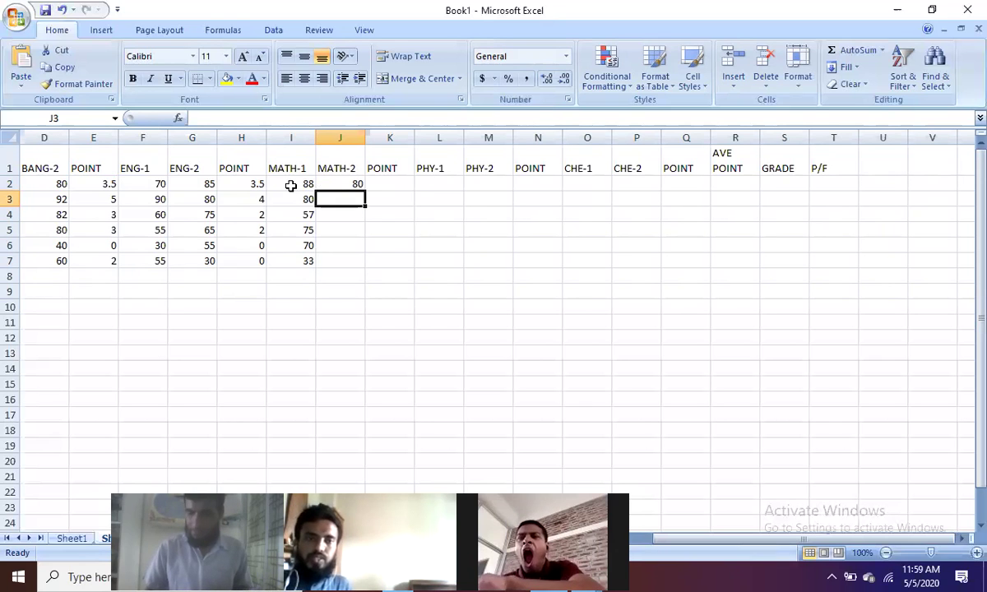
type("90")
key("Return")
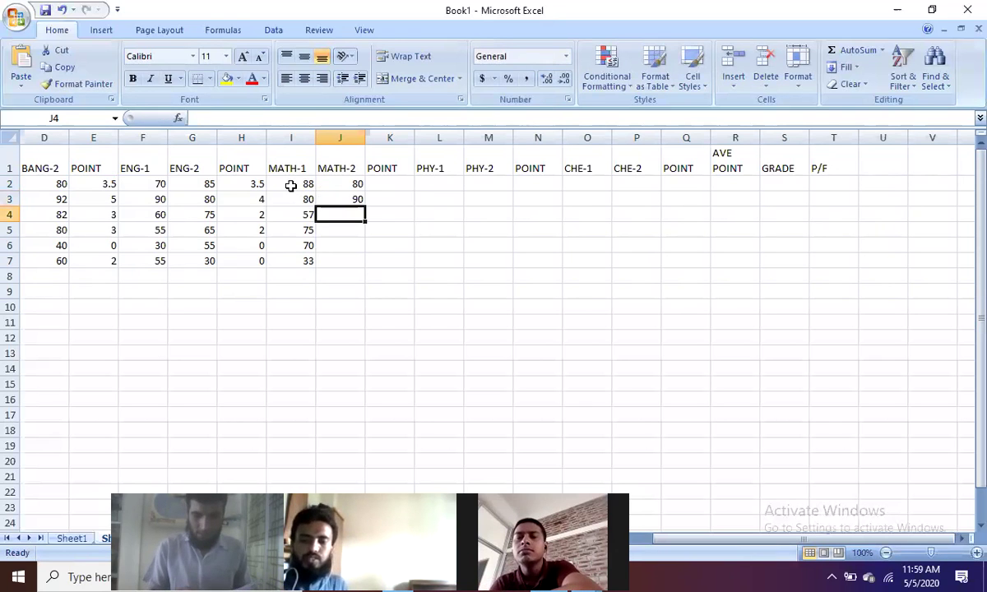
key("Return")
type("66")
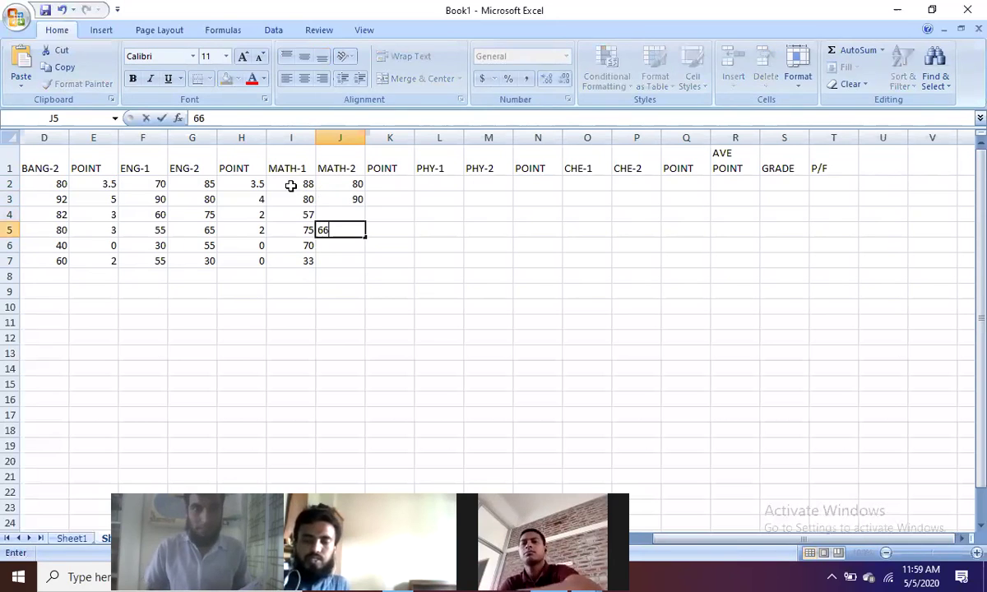
key("Return")
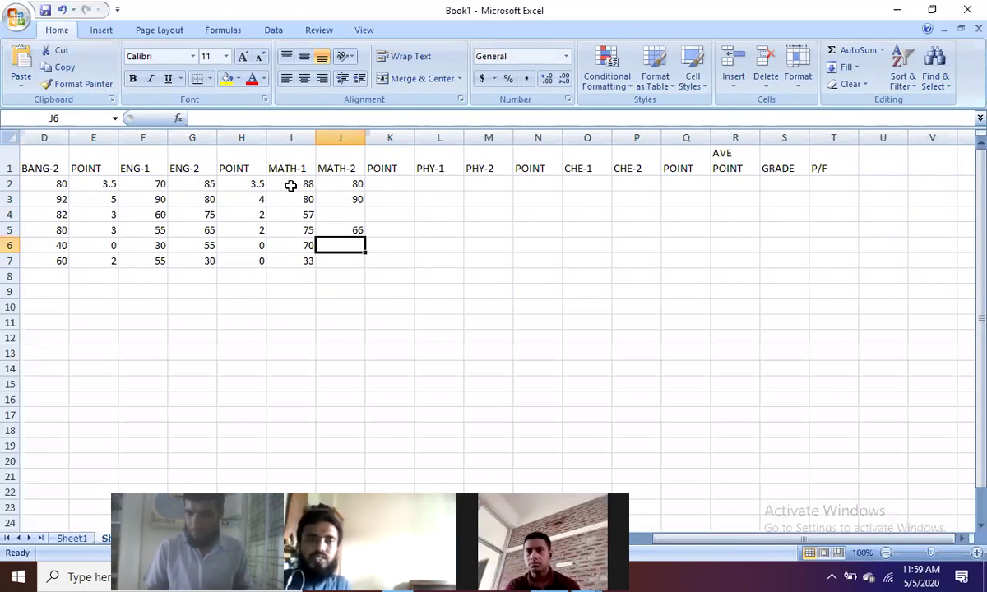
type("55")
key("Return")
type("40")
key("Return")
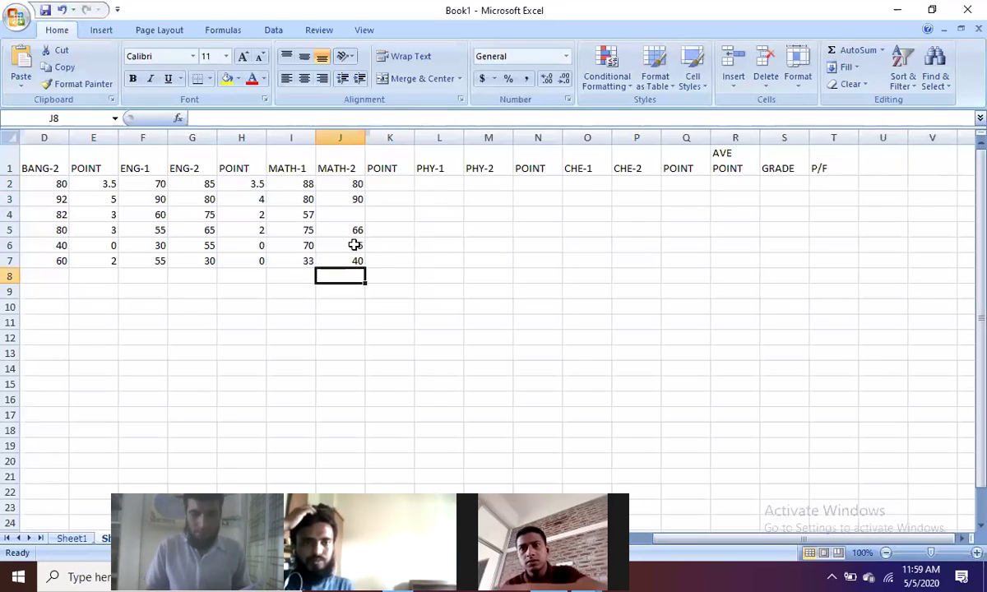
Move the MATH-2 marks in J5:J7 up to J4:J6 and enter 32 in J7.
left_click(408, 244)
left_click(339, 230)
key("shift+Down")
key("shift+Down")
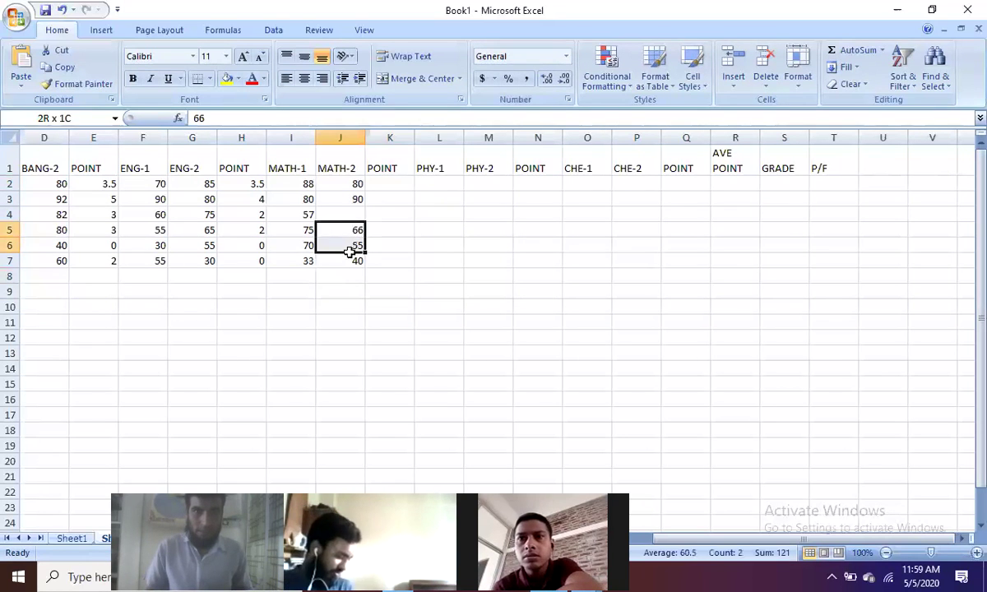
left_click_drag(322, 222, 325, 212)
left_click(354, 262)
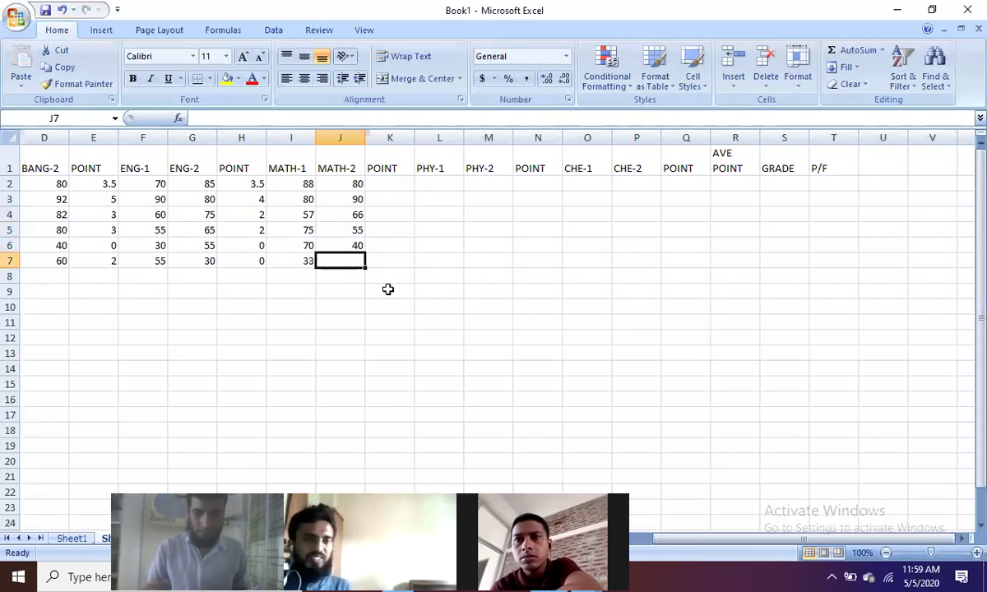
type("32")
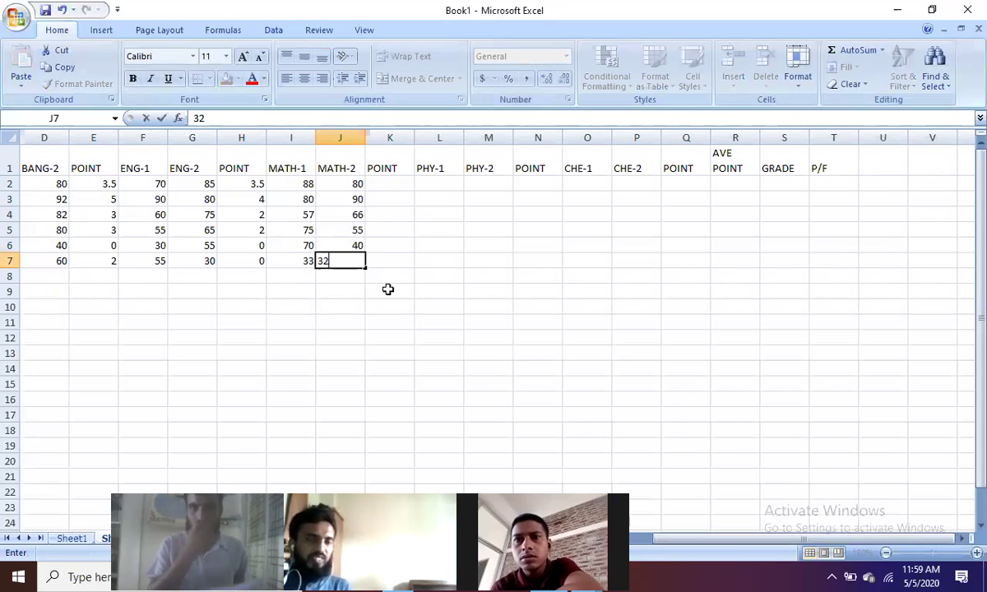
left_click(388, 185)
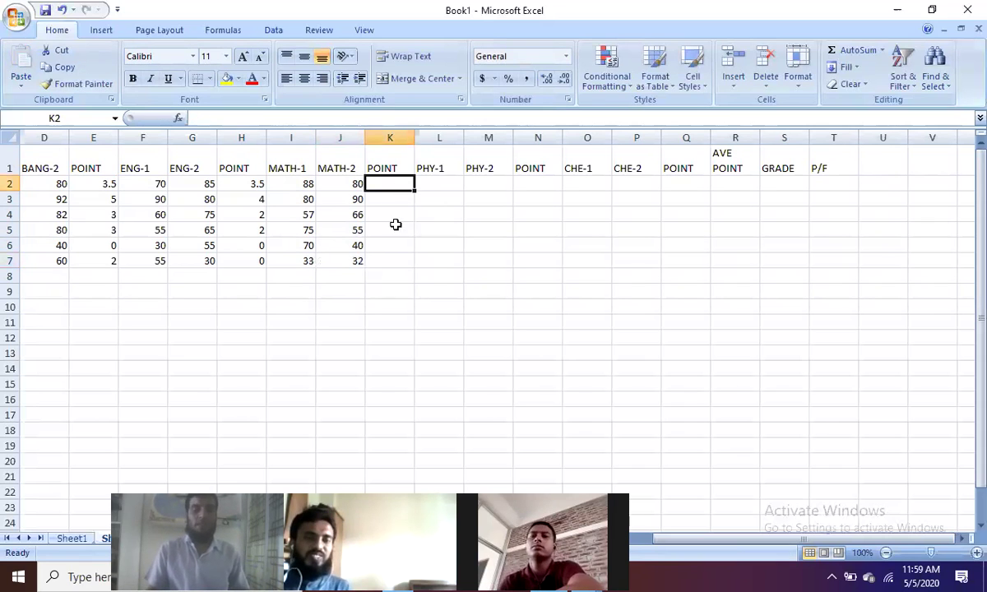
Open E2's grade point formula for editing and remove the stray J2 reference from its start.
left_click(105, 185)
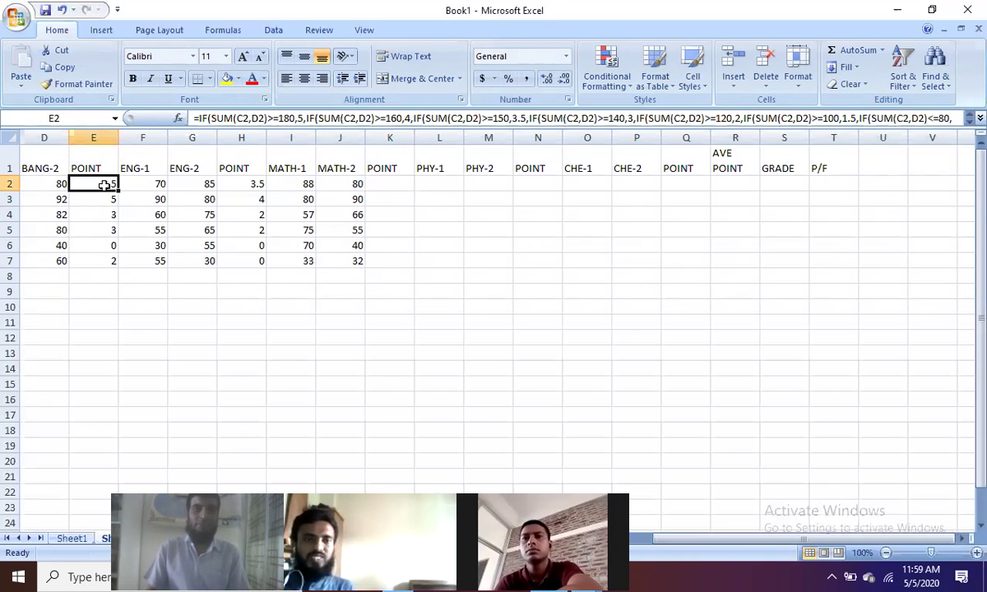
left_click(192, 118)
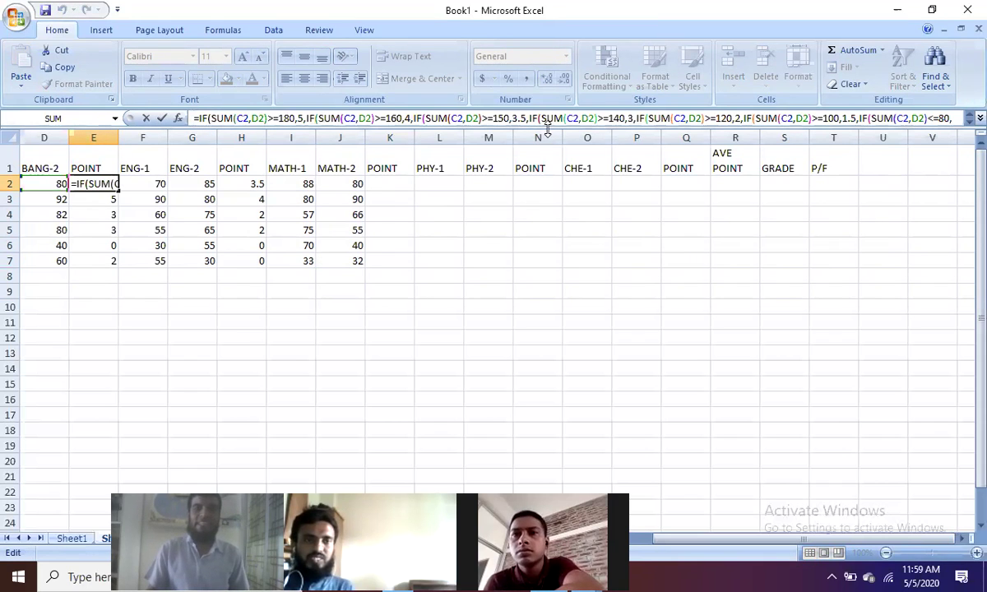
left_click(358, 185)
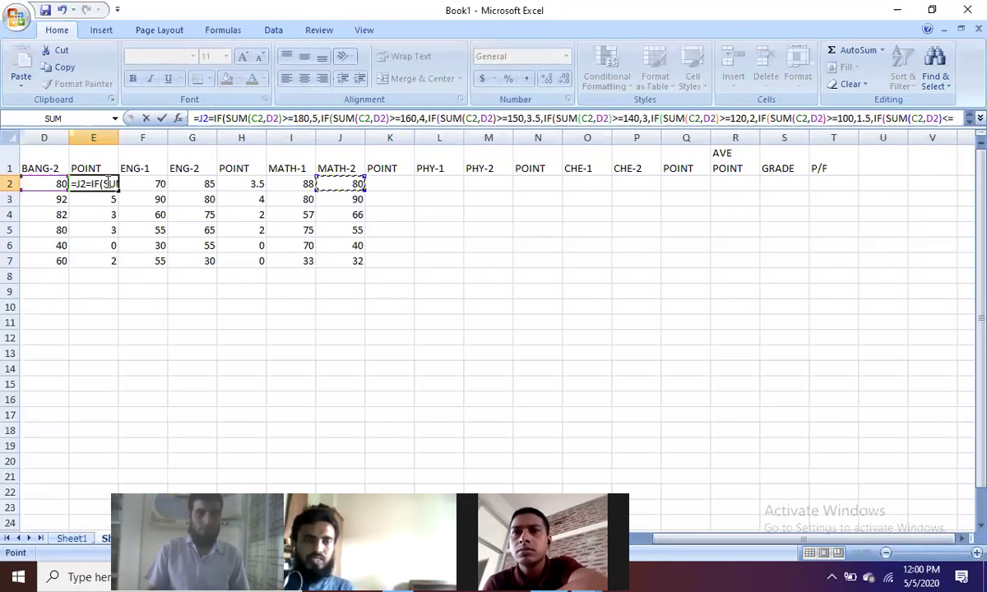
key("BackSpace")
key("BackSpace")
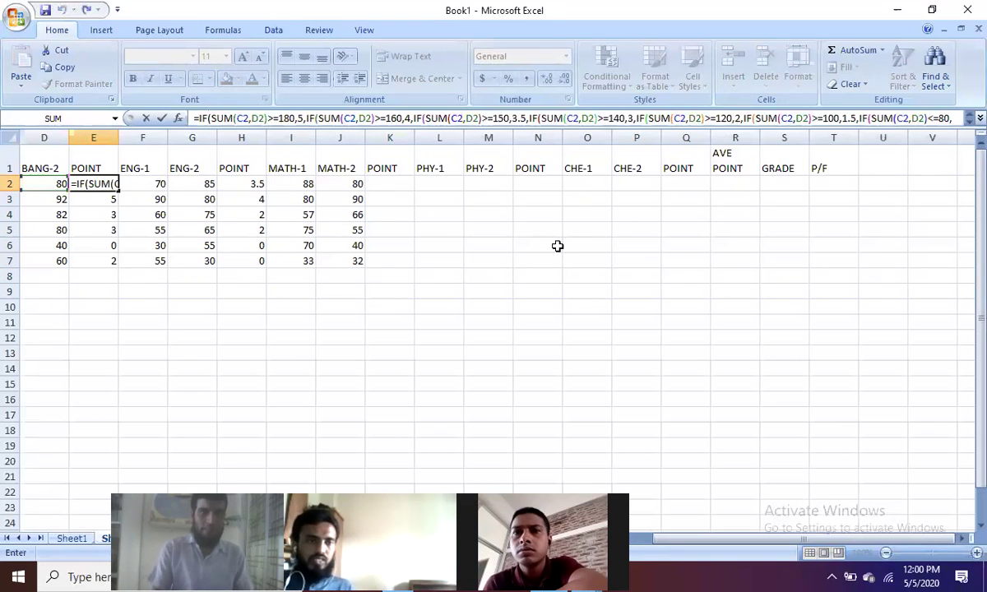
Move the reference ahead of the IF in E2's formula along row 2 and back to E2.
key("Right")
key("Right")
key("Right")
key("Right")
key("Right")
key("Right")
key("Right")
key("Right")
key("Right")
key("Right")
key("Right")
key("Right")
key("Right")
key("Right")
key("Right")
key("Right")
key("Right")
key("Right")
key("Right")
key("Right")
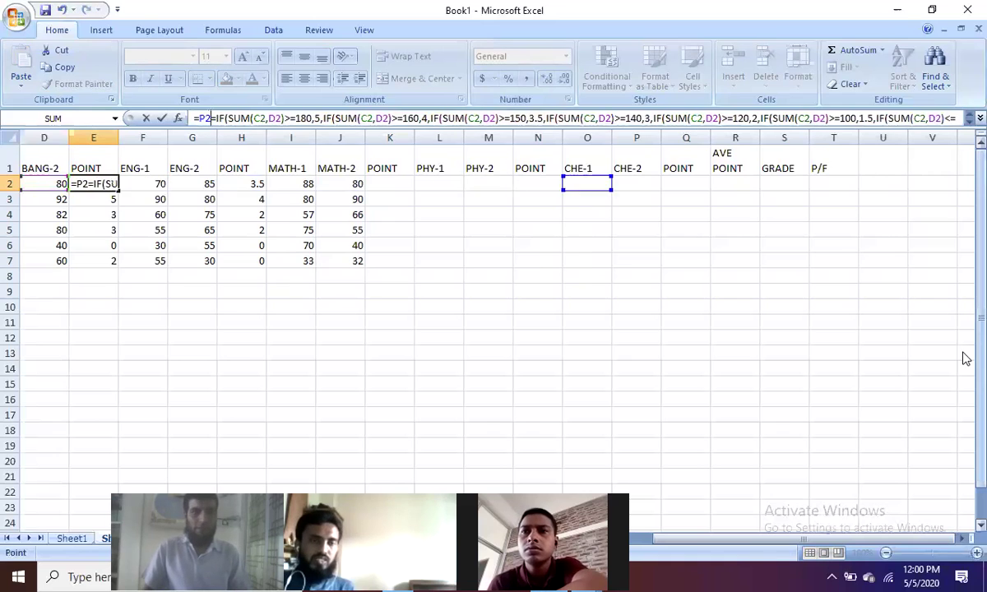
key("Right")
key("Right")
key("Right")
key("Right")
key("Right")
key("Right")
key("Right")
key("Right")
key("Right")
key("Right")
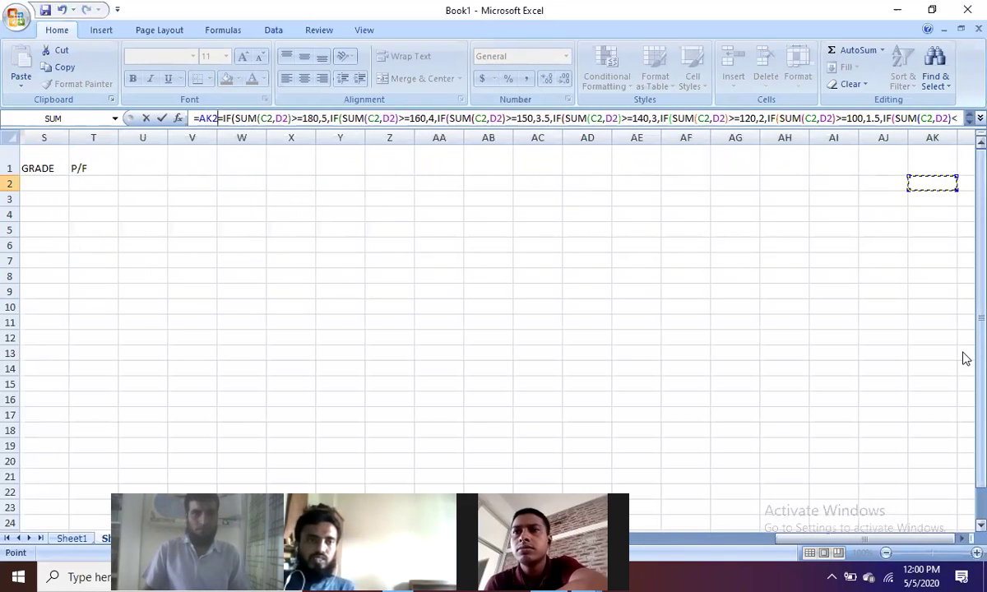
key("Right")
key("Right")
key("Right")
key("Right")
key("Right")
key("Right")
key("Right")
key("Right")
key("Right")
key("Right")
key("Right")
key("Right")
key("Right")
key("Right")
key("Right")
key("Right")
key("Right")
key("Right")
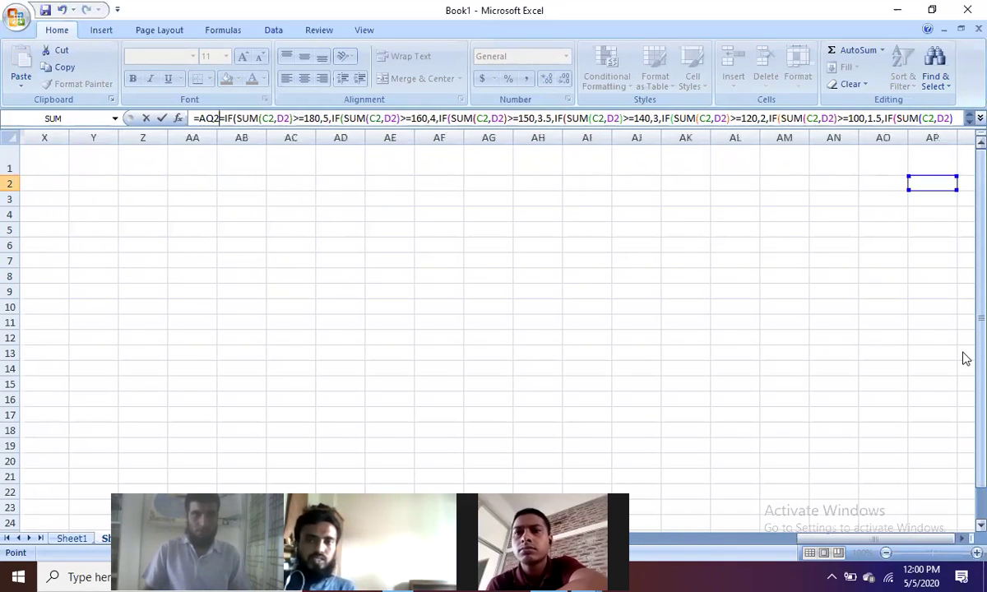
key("Right")
key("Right")
key("Right")
key("Right")
key("Right")
key("Right")
key("Right")
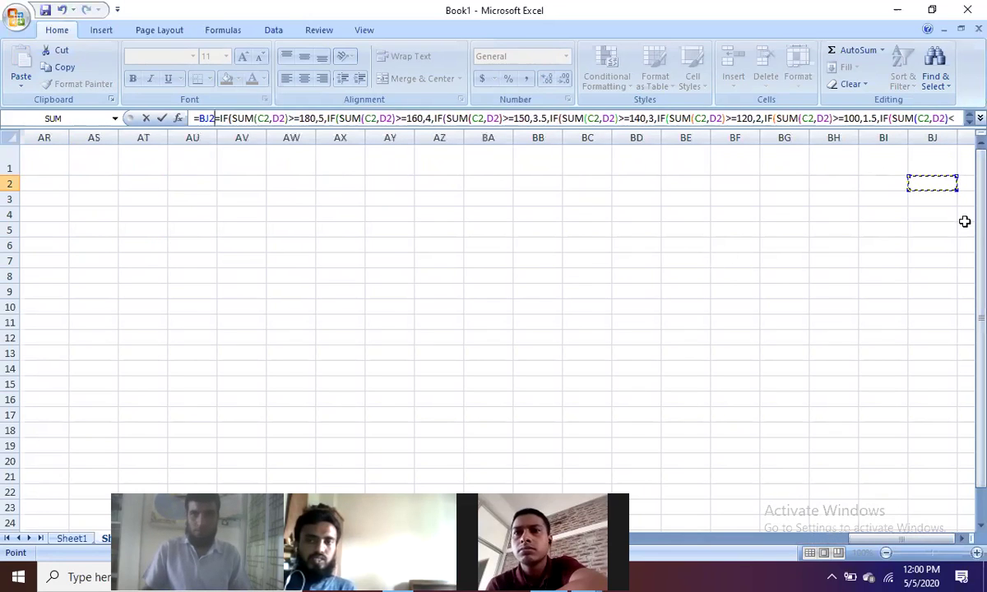
key("Left")
key("Left")
key("Left")
key("Left")
key("Left")
key("Left")
key("Left")
key("Left")
key("Left")
key("Left")
key("Left")
key("Left")
key("Left")
key("Left")
key("Left")
key("Left")
key("Left")
key("Left")
key("Left")
key("Left")
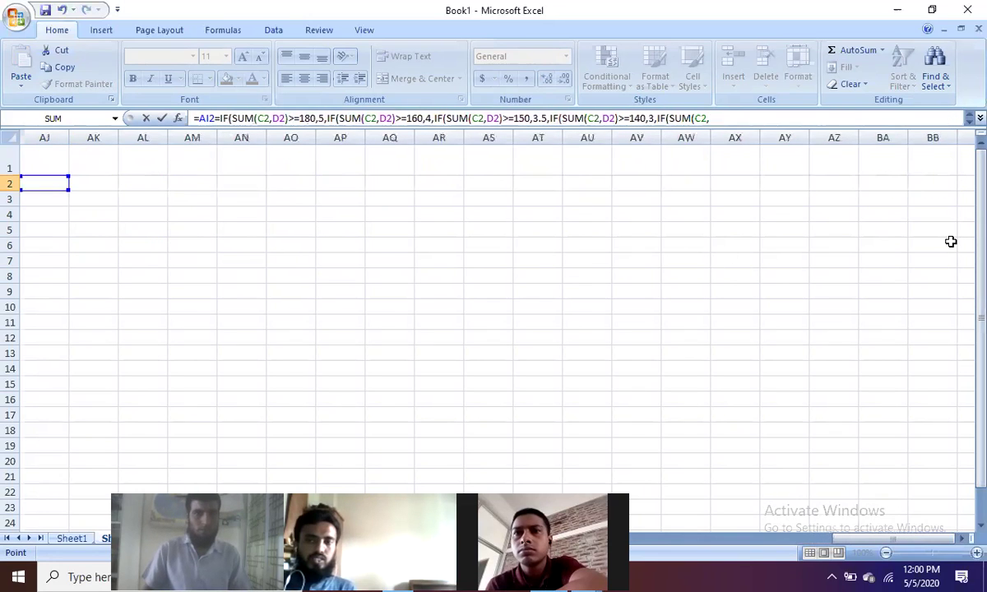
key("Left")
key("Left")
key("Left")
key("Left")
key("Left")
key("Left")
key("Left")
key("Left")
key("Left")
key("Left")
key("Left")
key("Left")
key("Left")
key("Left")
key("Left")
key("Left")
key("Left")
key("Left")
key("Left")
key("Left")
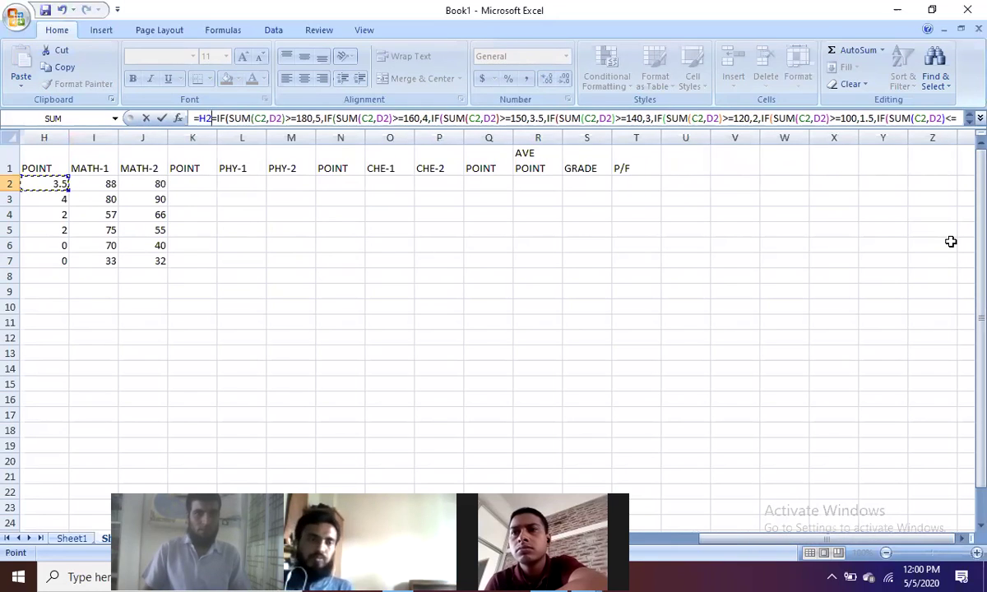
key("Left")
key("Left")
key("Left")
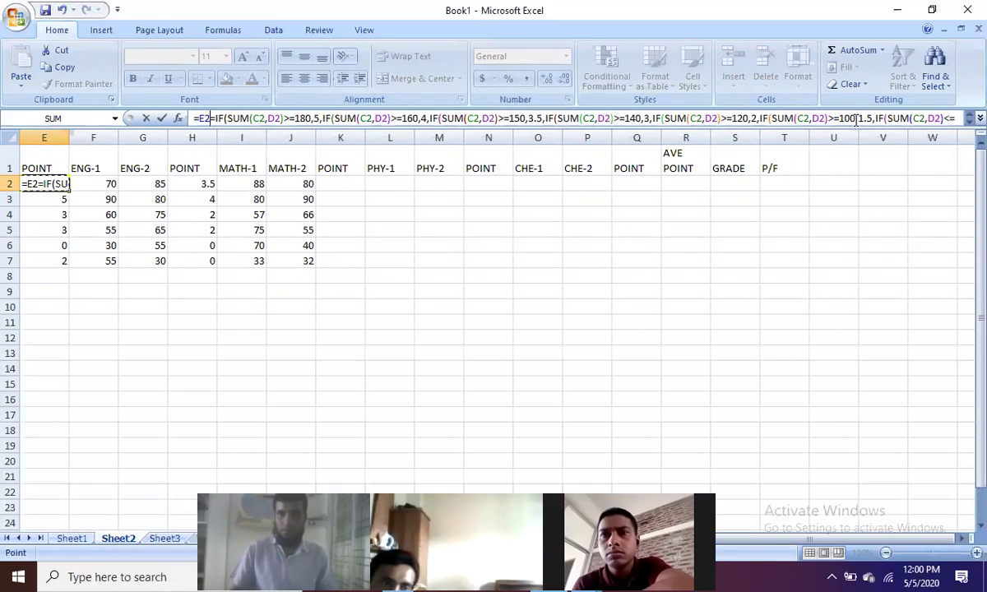
Go to the closing parentheses of E2's formula, commit it and dismiss the resulting dialogs.
left_click(957, 118)
type("80,0,))))))")
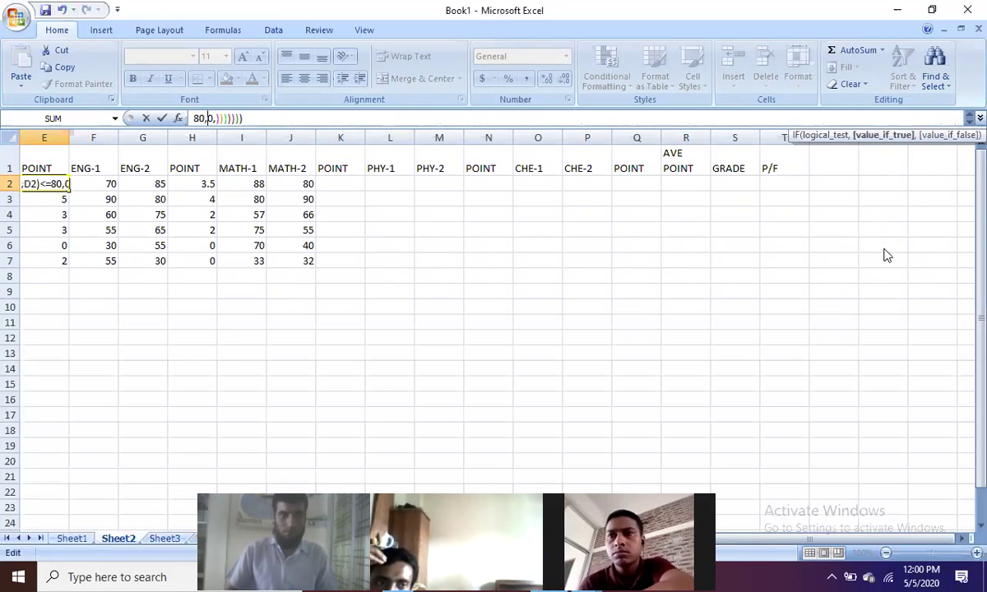
type(")")
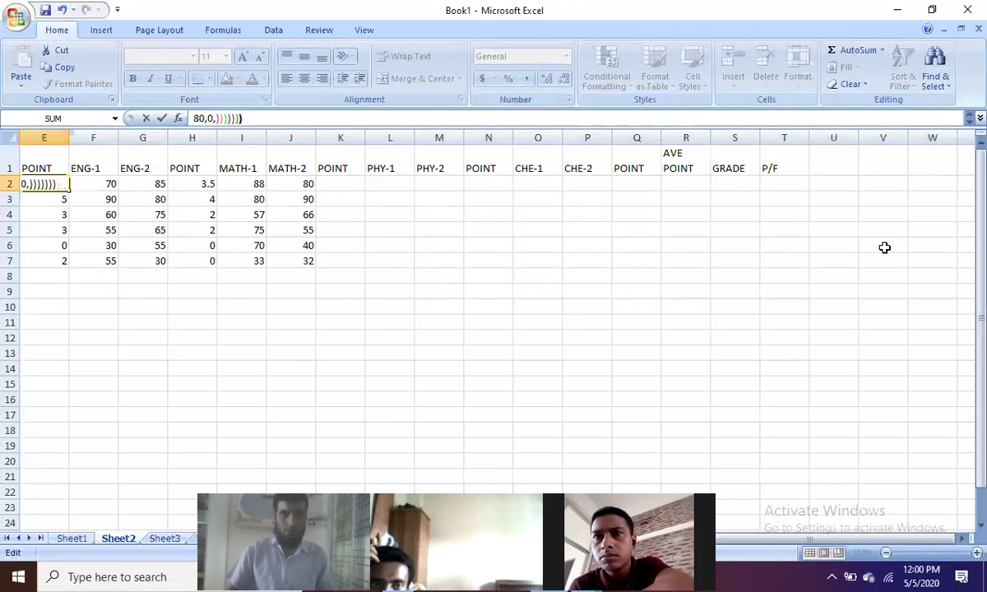
key("Return")
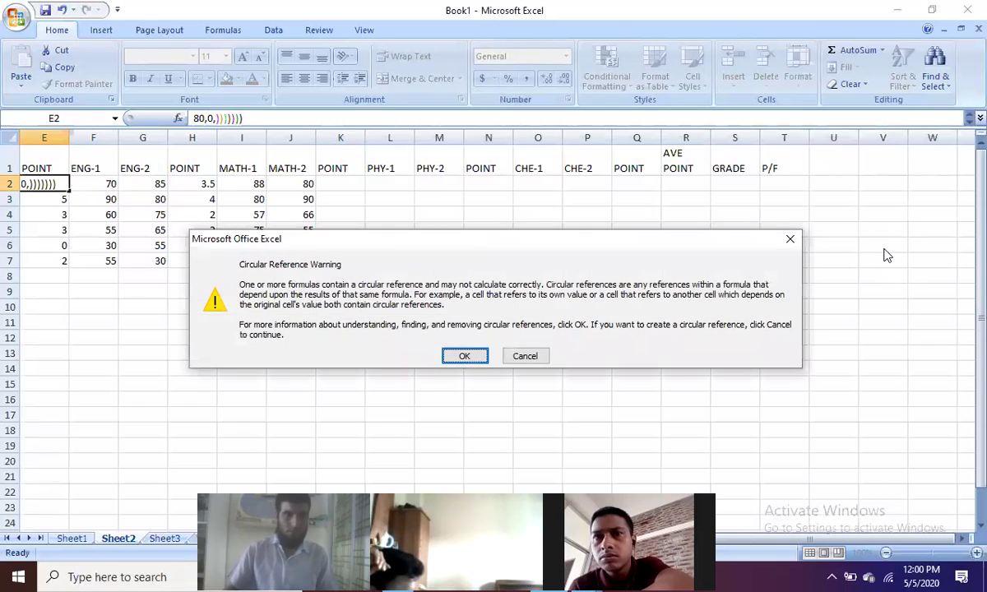
left_click(467, 356)
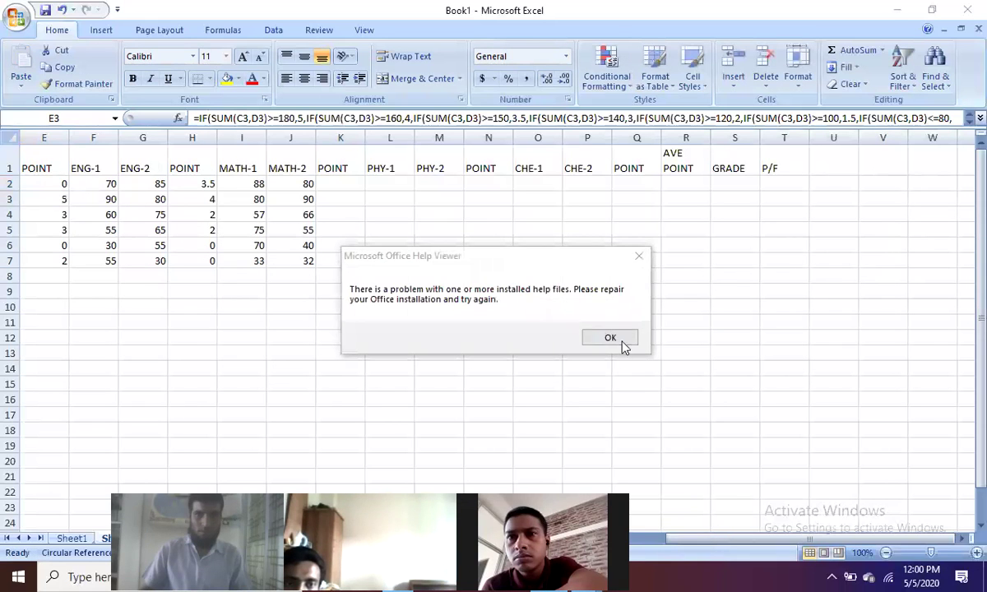
left_click(609, 337)
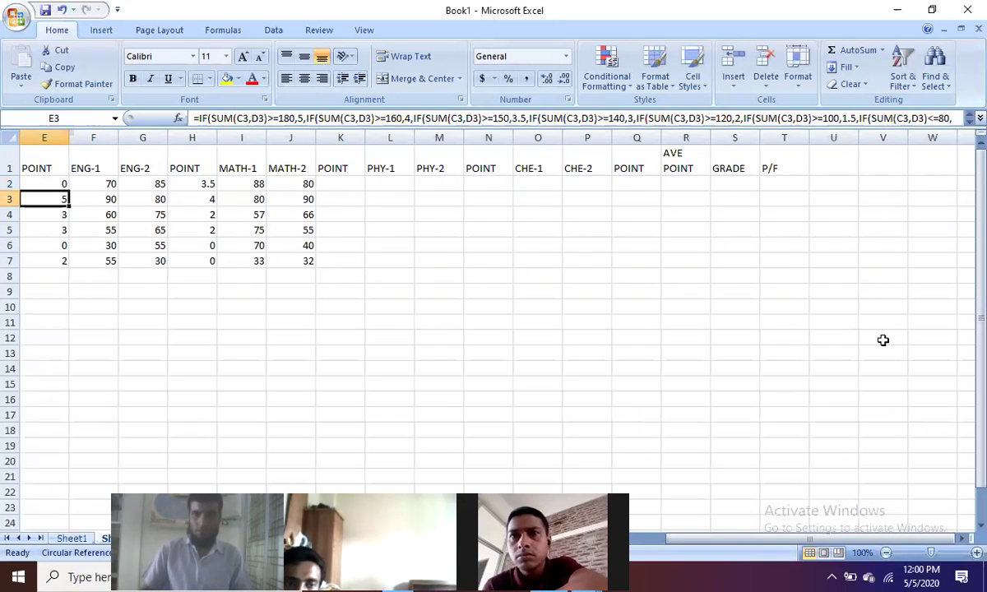
Remove the stray E2 reference and the extra equals sign from the start of E2's grade point formula.
left_click_drag(918, 539, 885, 539)
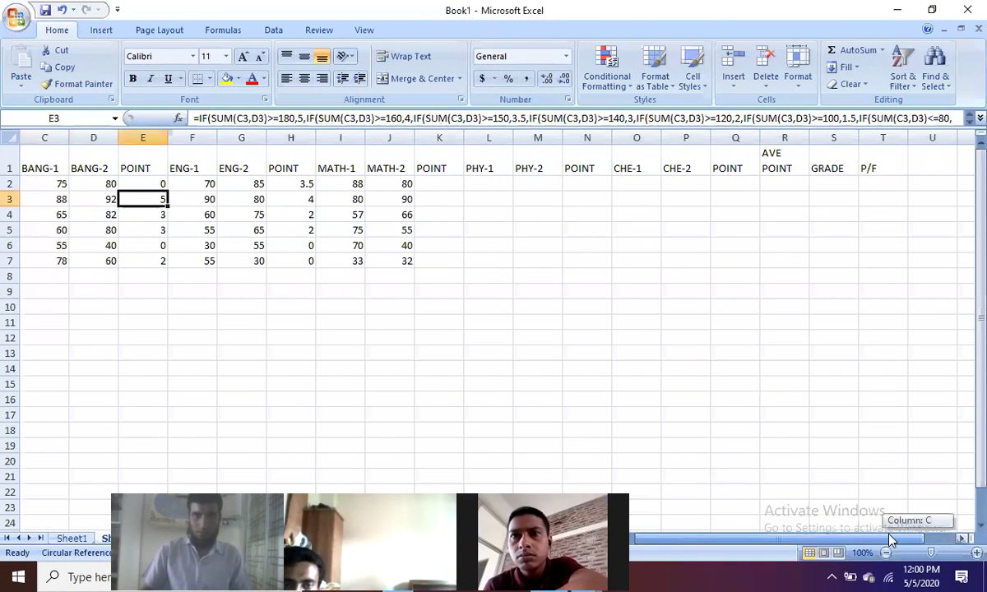
left_click(147, 181)
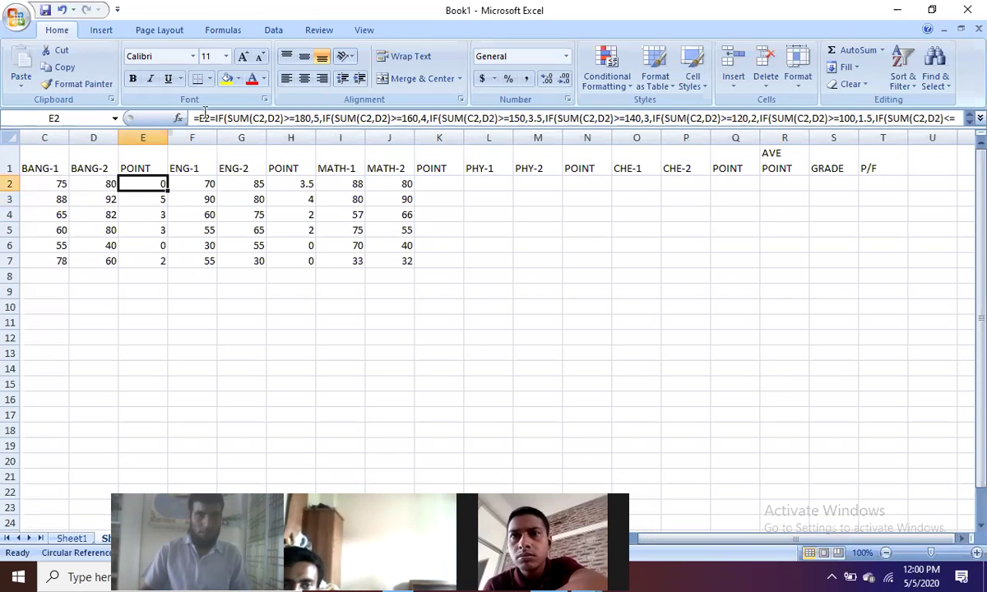
left_click(203, 118)
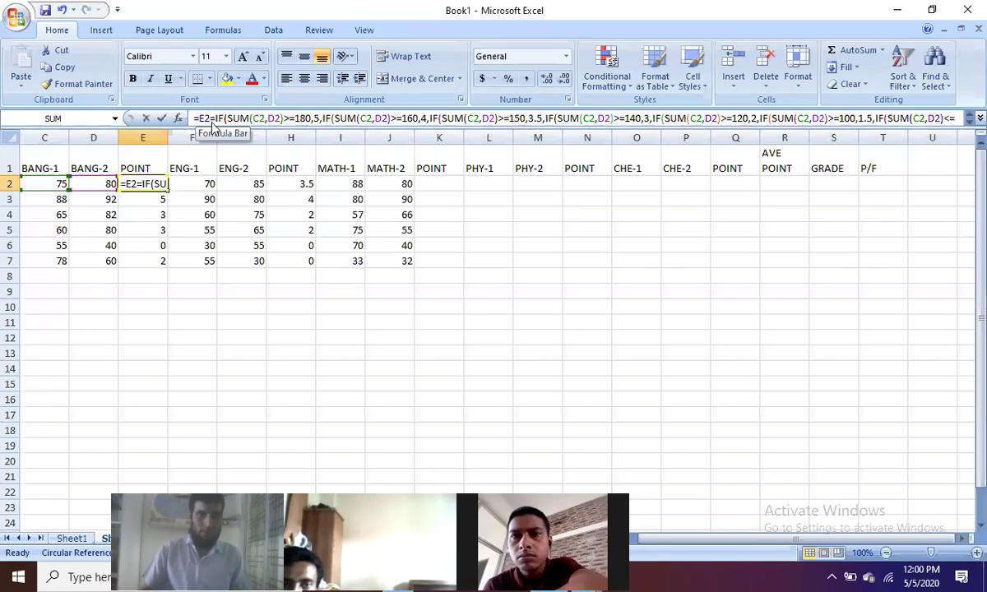
key("BackSpace")
key("BackSpace")
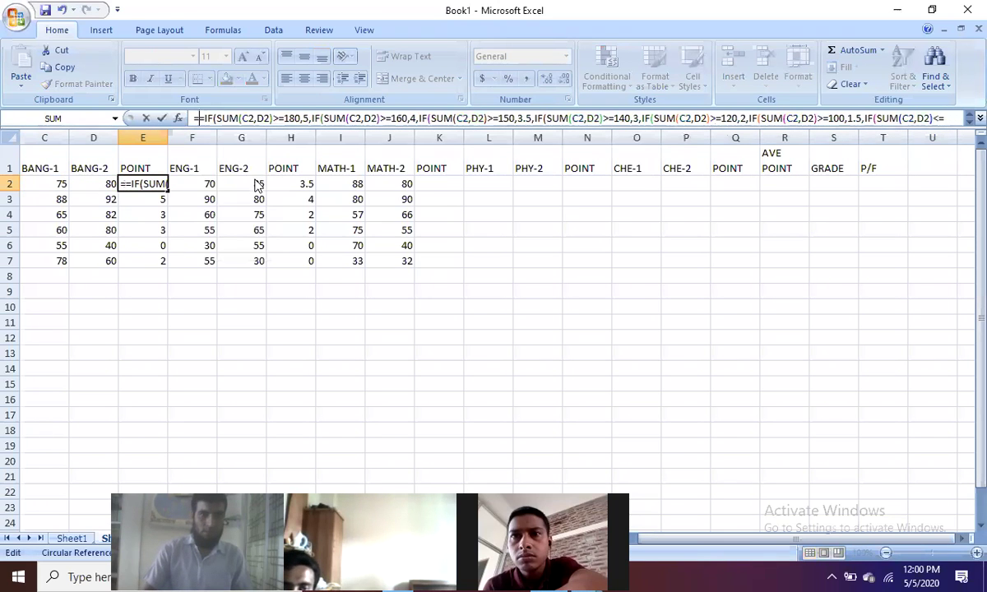
key("BackSpace")
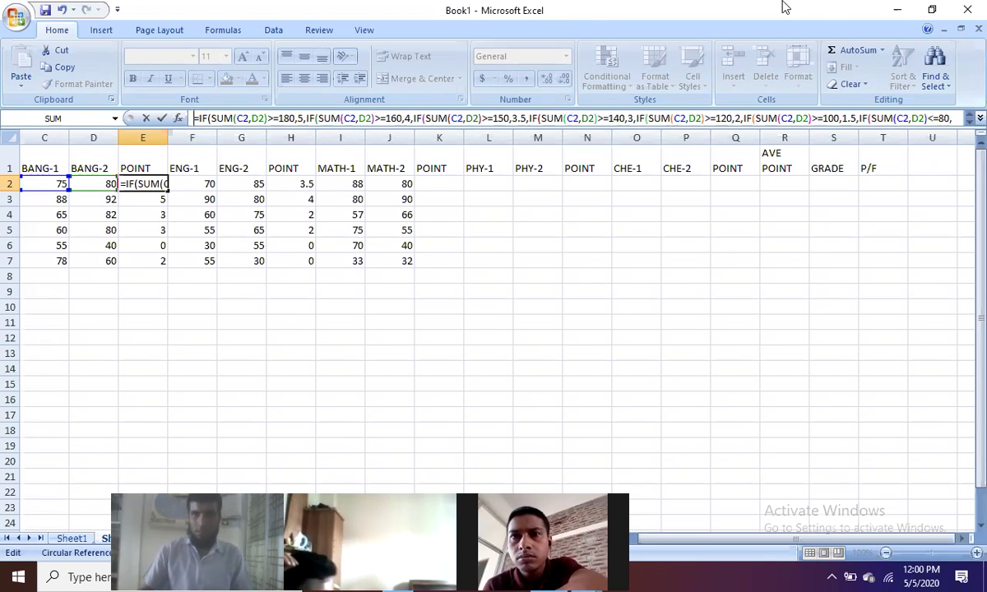
Go past the closing parentheses of E2's grade point formula and commit it.
left_click(945, 118)
type("0,")
key("Right")
key("Right")
key("Right")
key("Right")
key("Right")
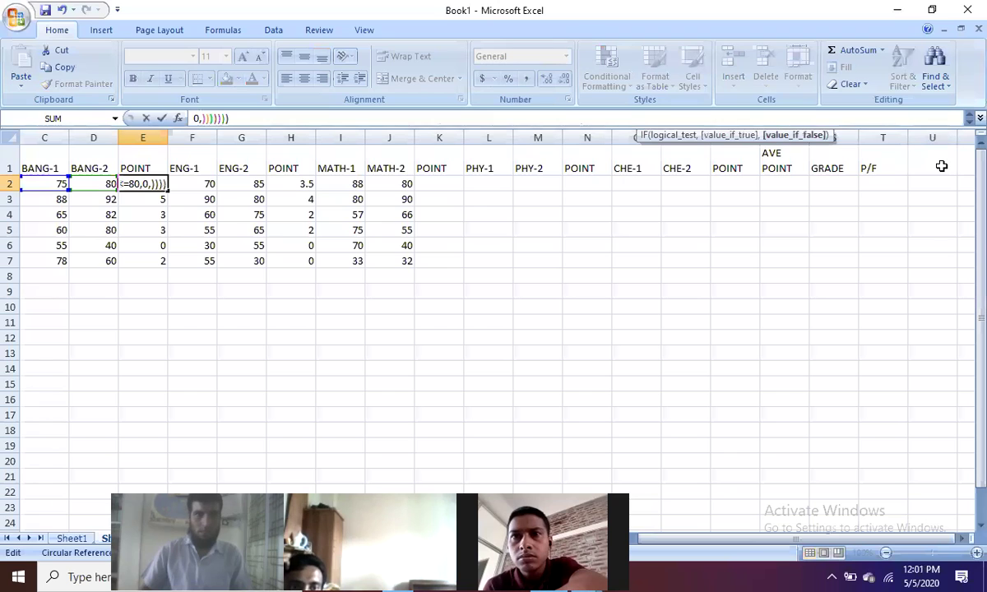
key("Right")
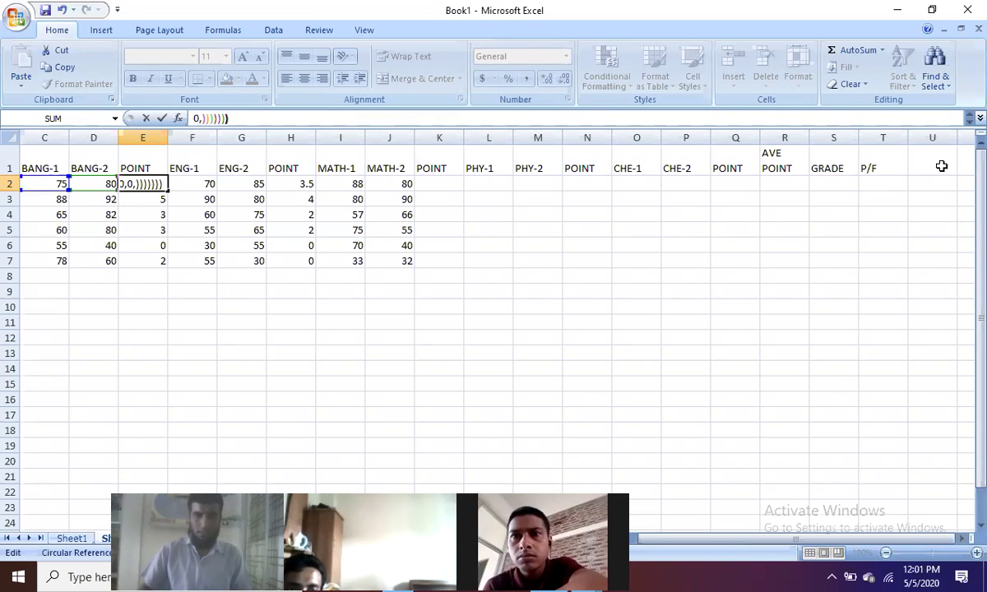
key("Return")
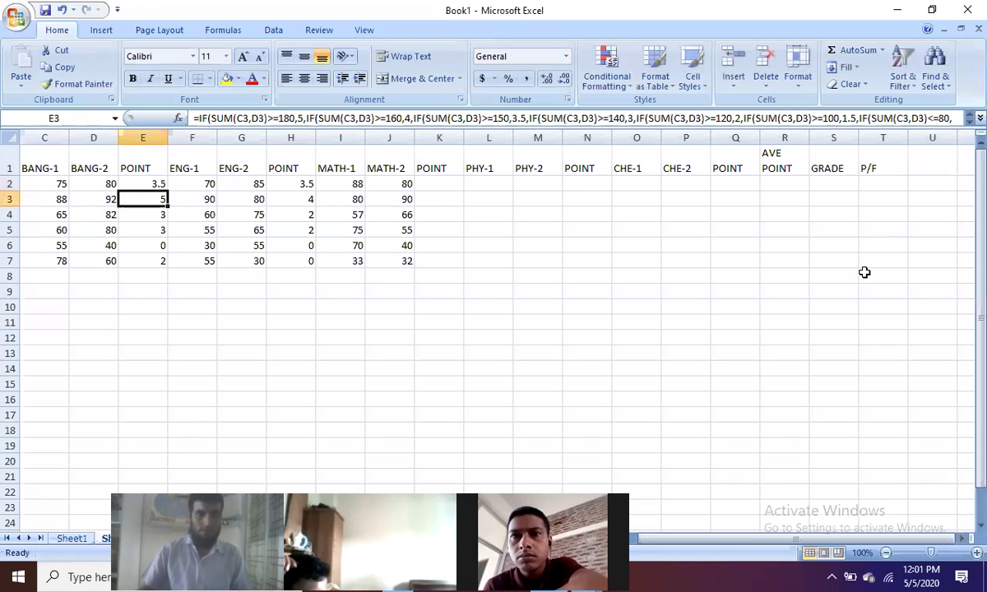
left_click(441, 183)
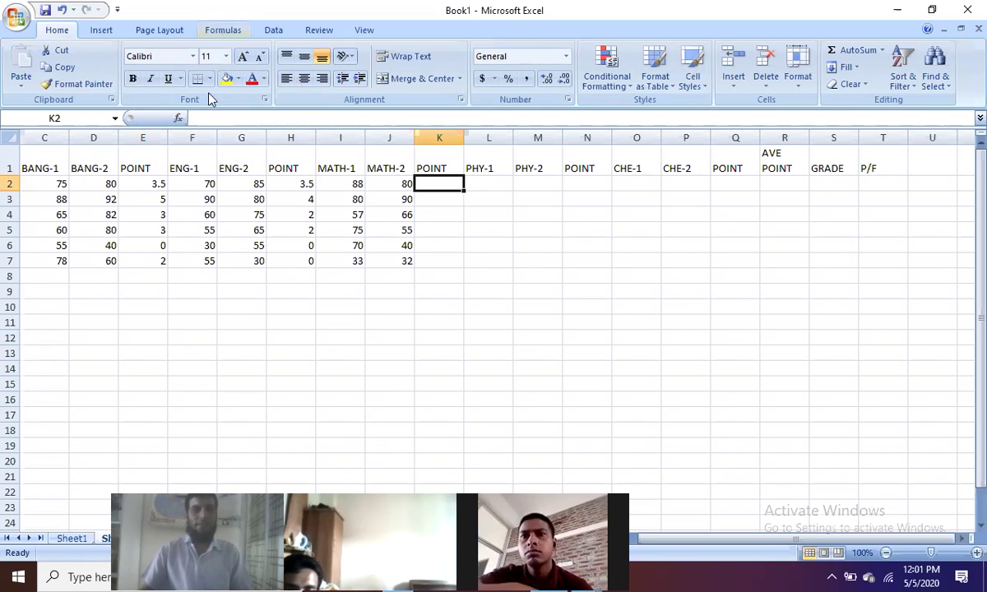
left_click(217, 116)
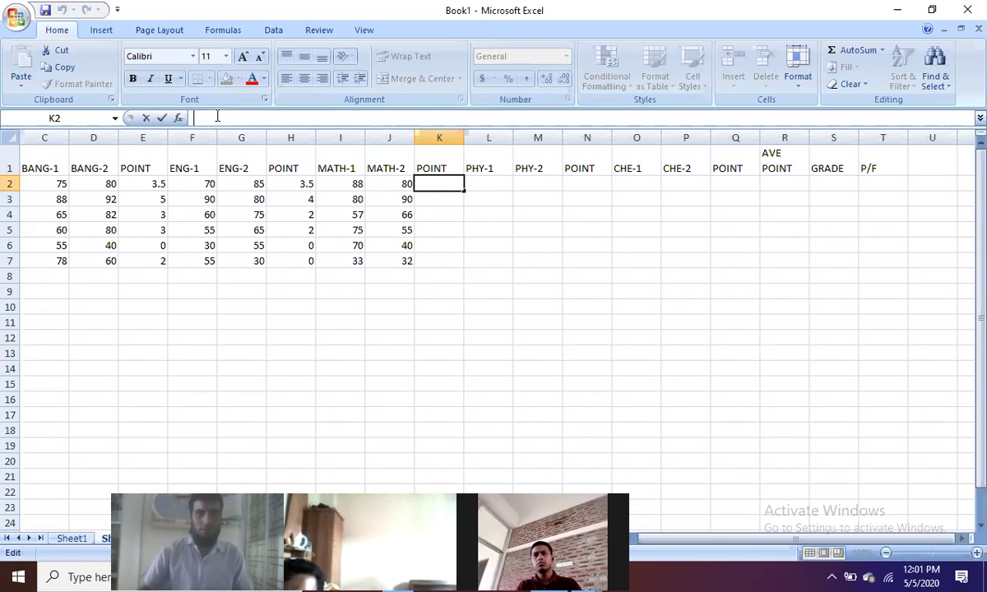
double_click(442, 183)
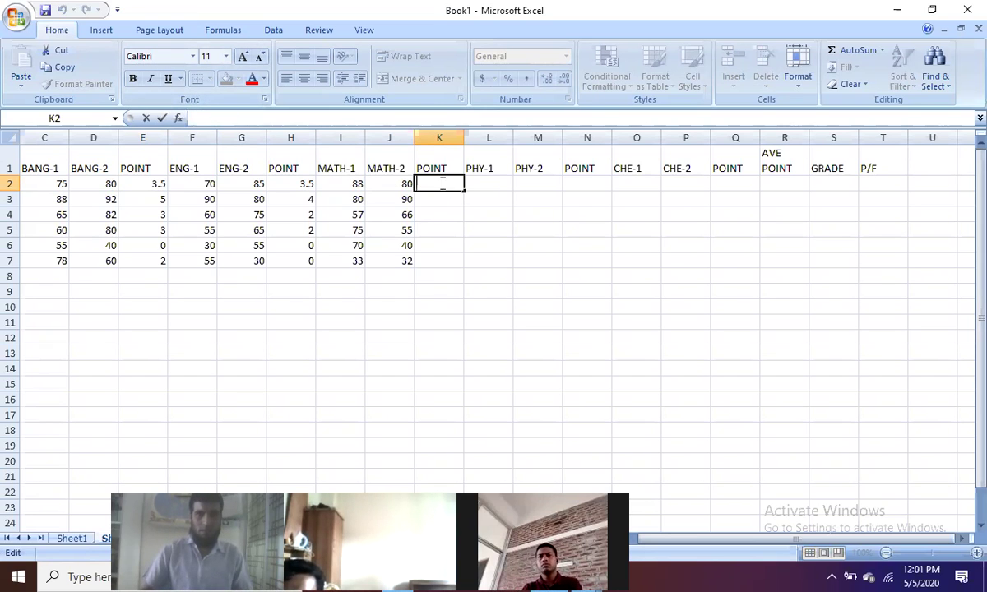
type("=")
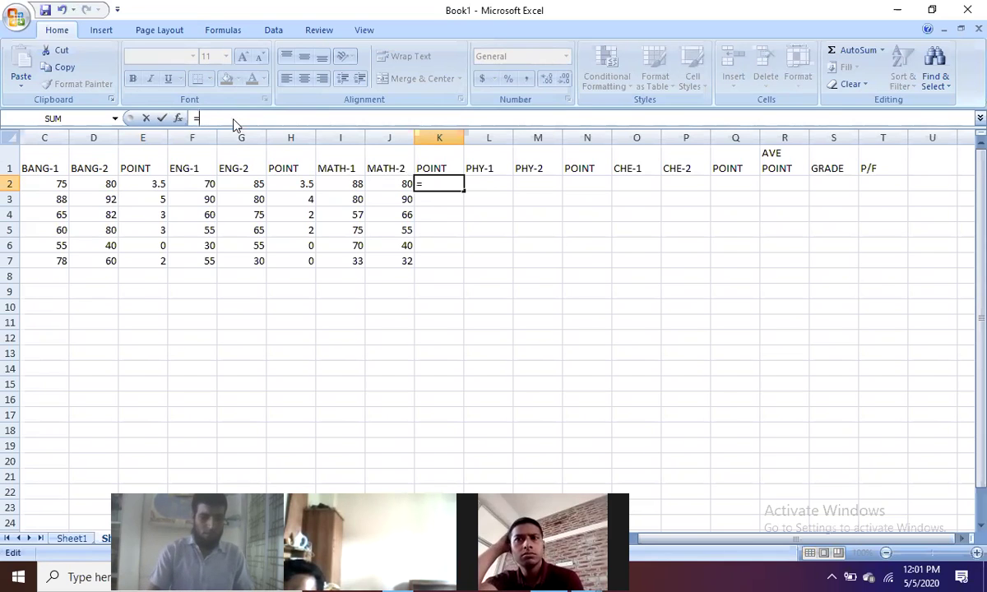
key("BackSpace")
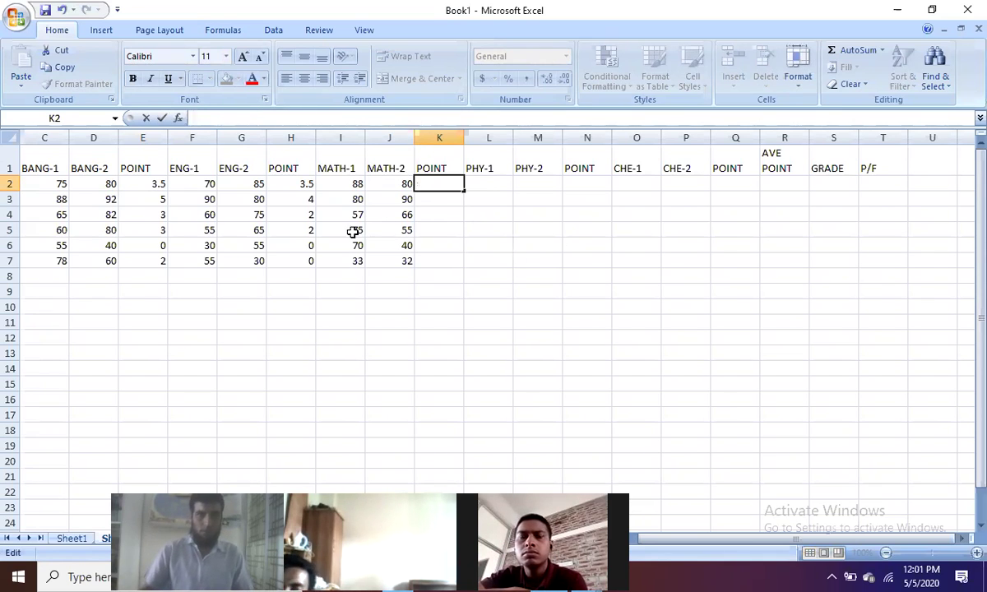
Select the entire nested IF formula in H2, from the equals sign through the closing parentheses, and copy it.
left_click(293, 184)
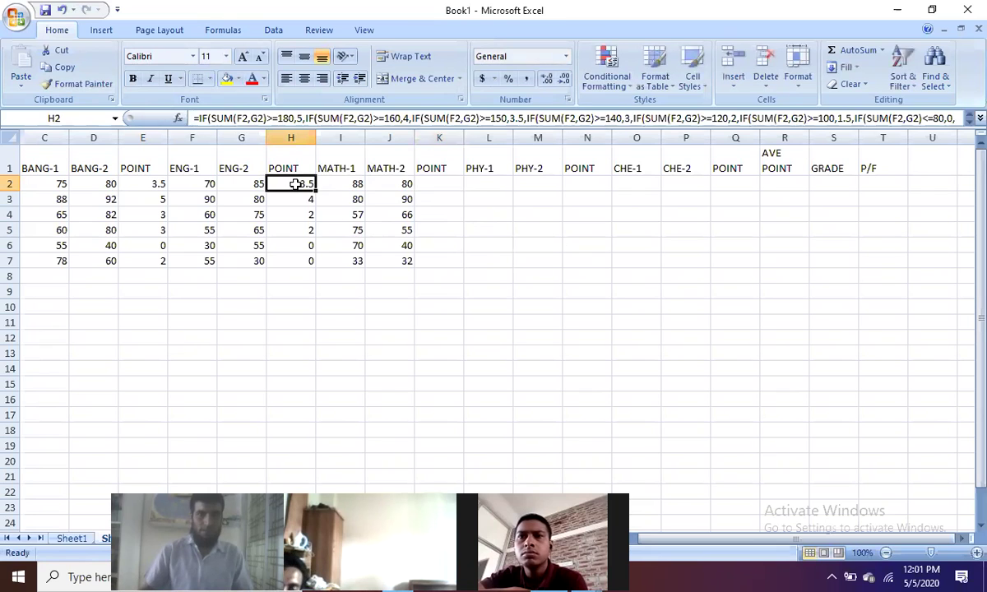
left_click(194, 119)
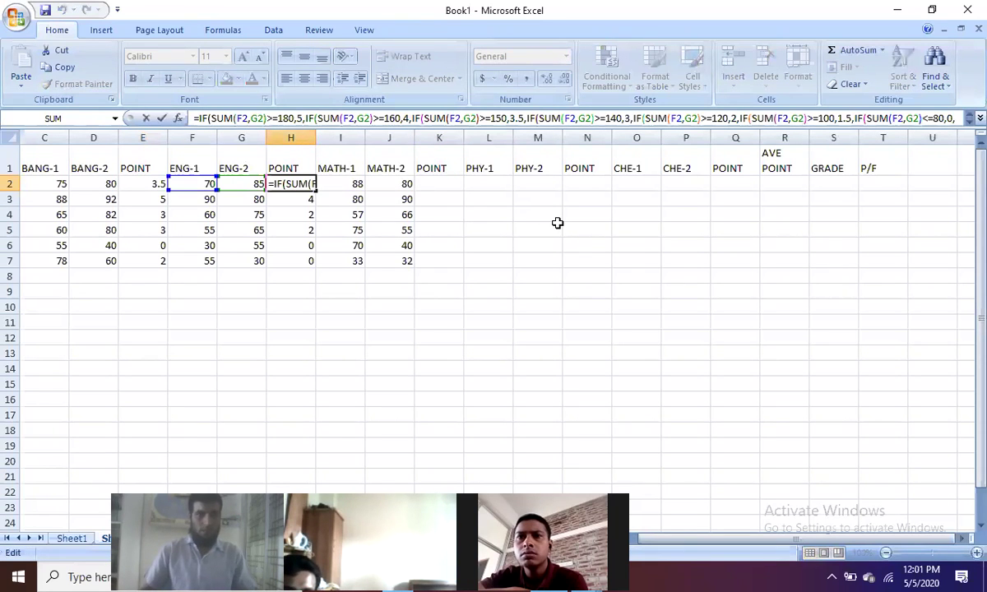
key("shift+Right")
key("shift+Right")
key("shift+Right")
key("shift+Right")
key("shift+Right")
key("shift+Right")
key("shift+Right")
key("shift+Right")
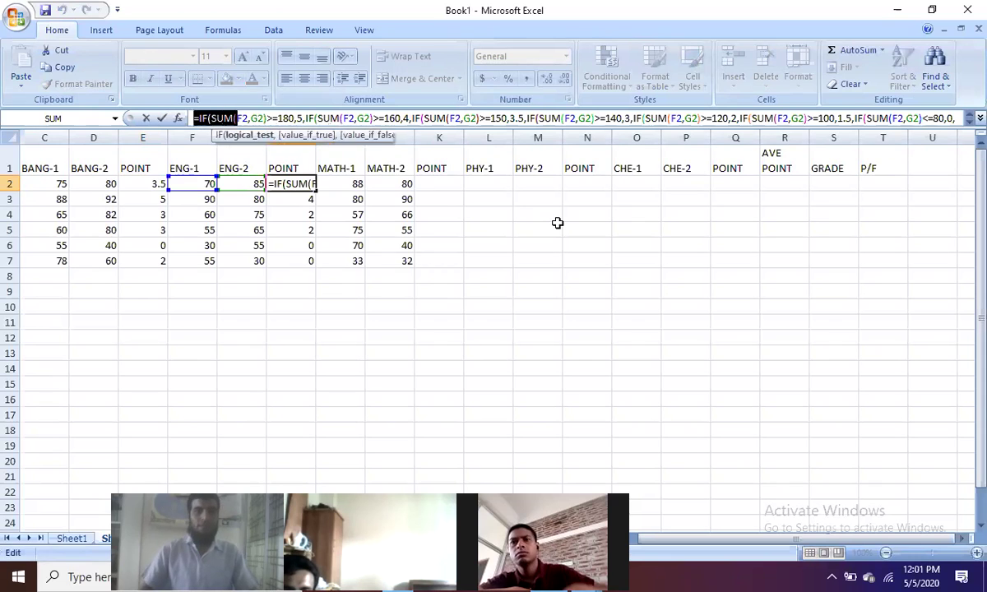
key("shift+Right")
key("shift+Right")
key("shift+Right")
key("shift+Right")
key("shift+Right")
key("shift+Right")
key("shift+Right")
key("shift+Right")
key("shift+Right")
key("shift+Right")
key("shift+Right")
key("shift+Right")
key("shift+Right")
key("shift+Right")
key("shift+Right")
key("shift+Right")
key("shift+Right")
key("shift+Right")
key("shift+Right")
key("shift+Right")
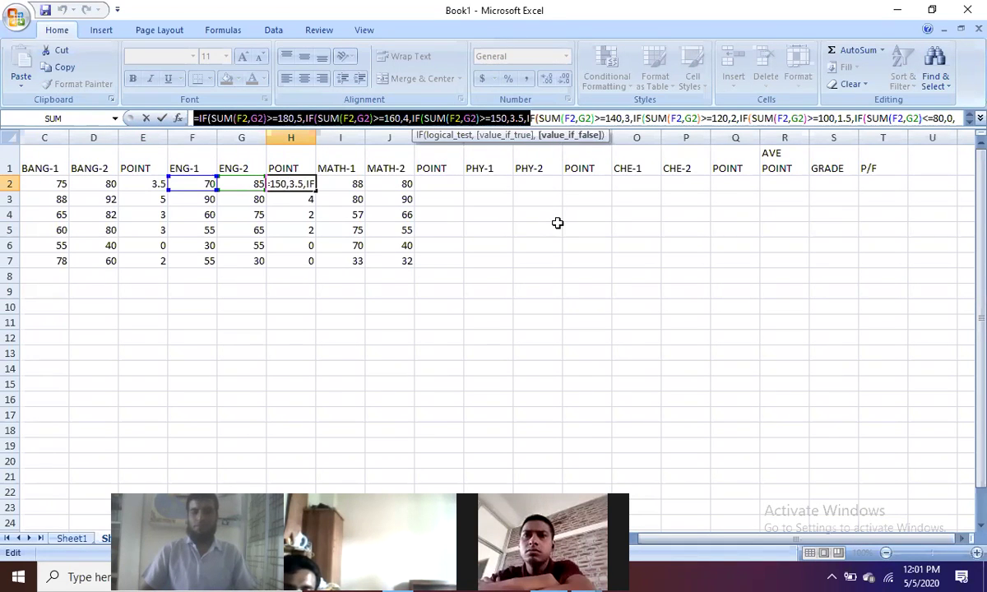
key("shift+Right")
key("shift+Right")
key("shift+Right")
key("shift+Right")
key("shift+Right")
key("shift+Right")
key("shift+Right")
key("shift+Right")
key("shift+Right")
key("shift+Right")
key("shift+Right")
key("shift+Right")
key("shift+Right")
key("shift+Right")
key("shift+Right")
key("shift+Right")
key("shift+Right")
key("shift+Right")
key("shift+Right")
key("shift+Right")
key("shift+Right")
key("shift+Right")
key("shift+Right")
key("shift+Right")
key("shift+Right")
key("shift+Right")
key("shift+Right")
key("shift+Right")
key("shift+Right")
key("shift+Right")
key("shift+Right")
key("shift+Right")
key("shift+Right")
key("shift+Right")
key("shift+Right")
key("shift+Right")
key("shift+Right")
key("shift+Right")
key("shift+Right")
key("shift+Right")
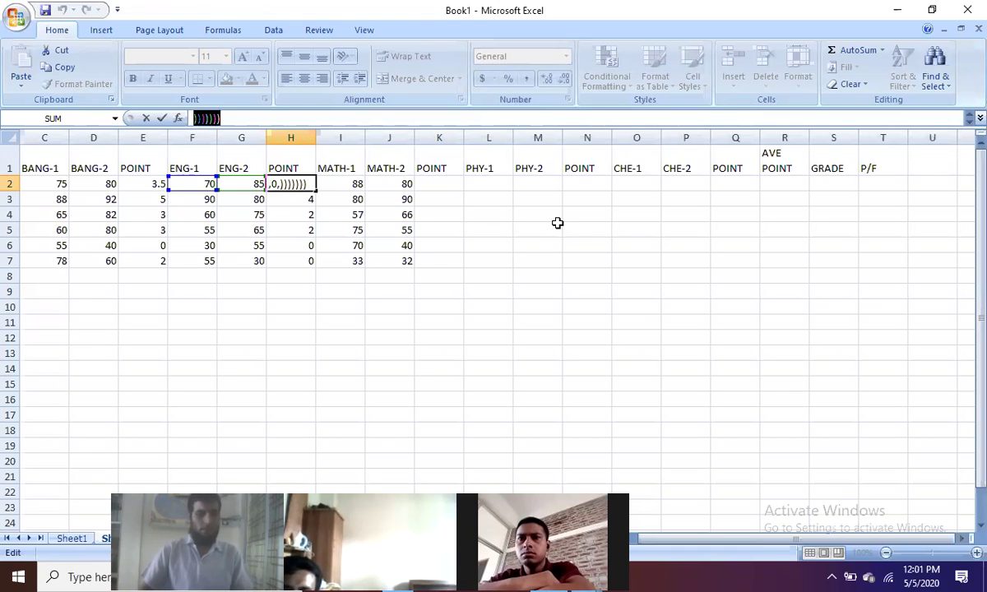
type("=")
left_click(434, 184)
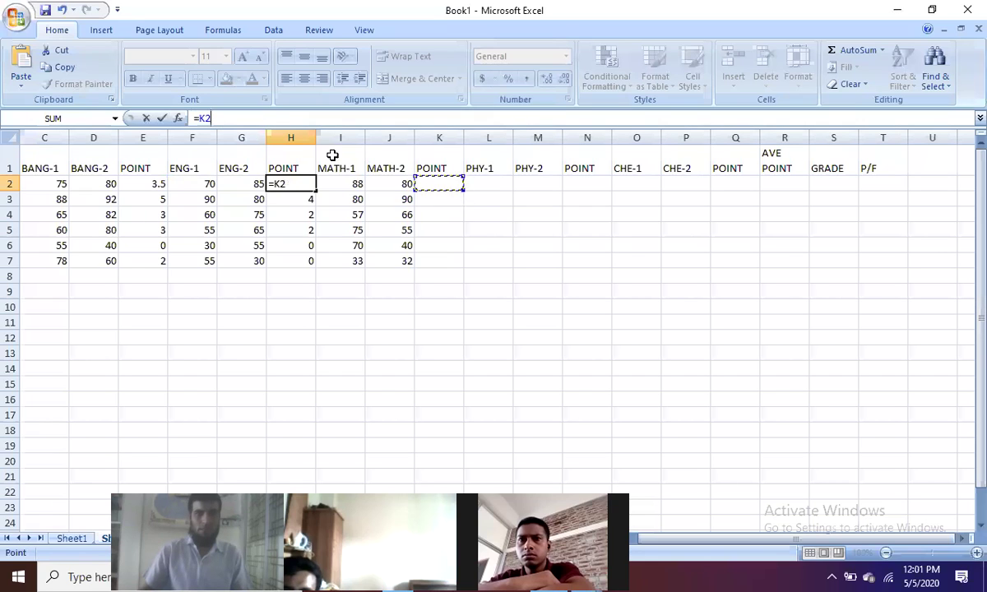
left_click(279, 184)
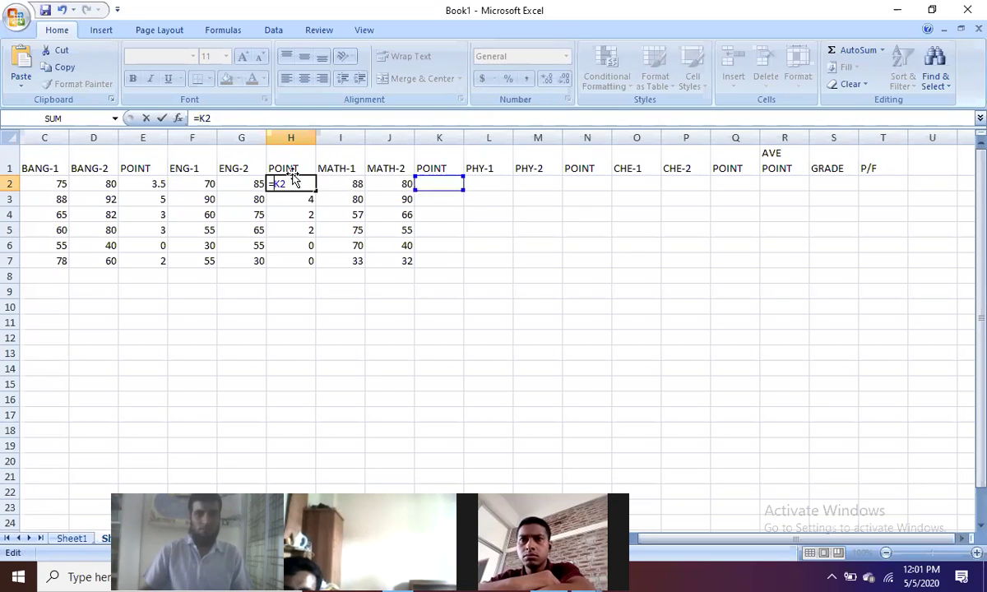
key("BackSpace")
key("BackSpace")
key("BackSpace")
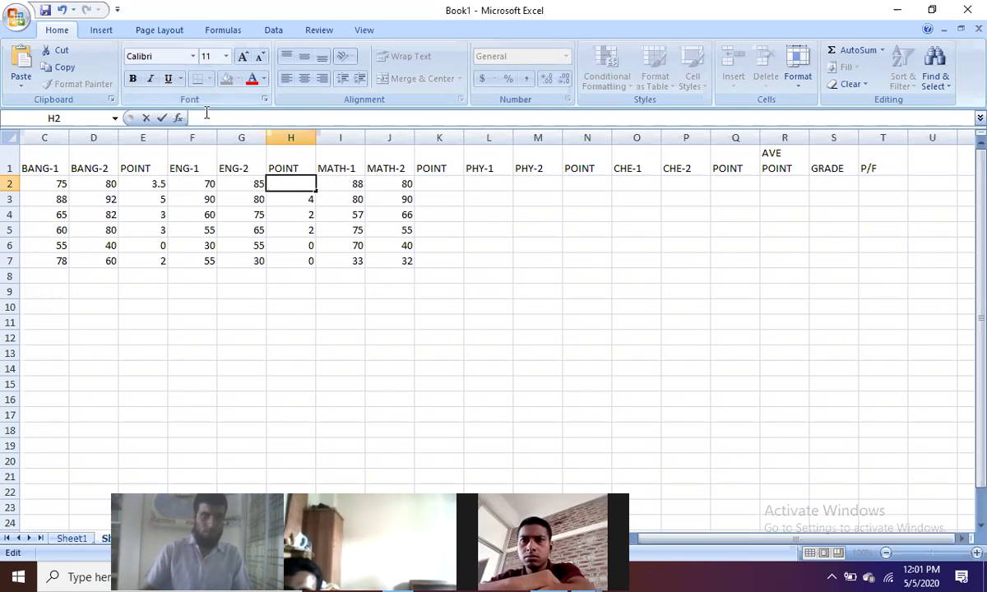
key("ctrl+v")
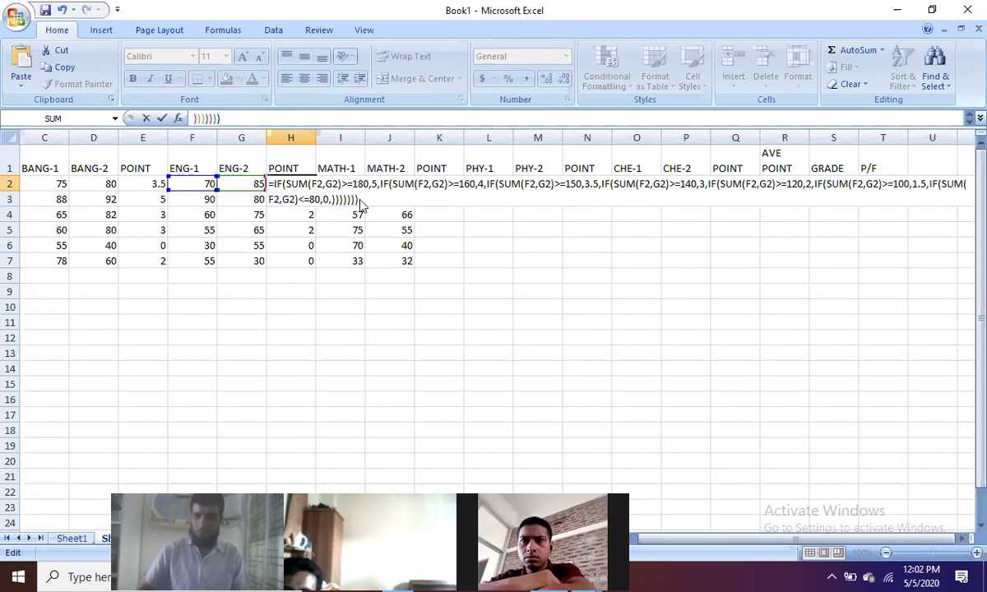
key("Return")
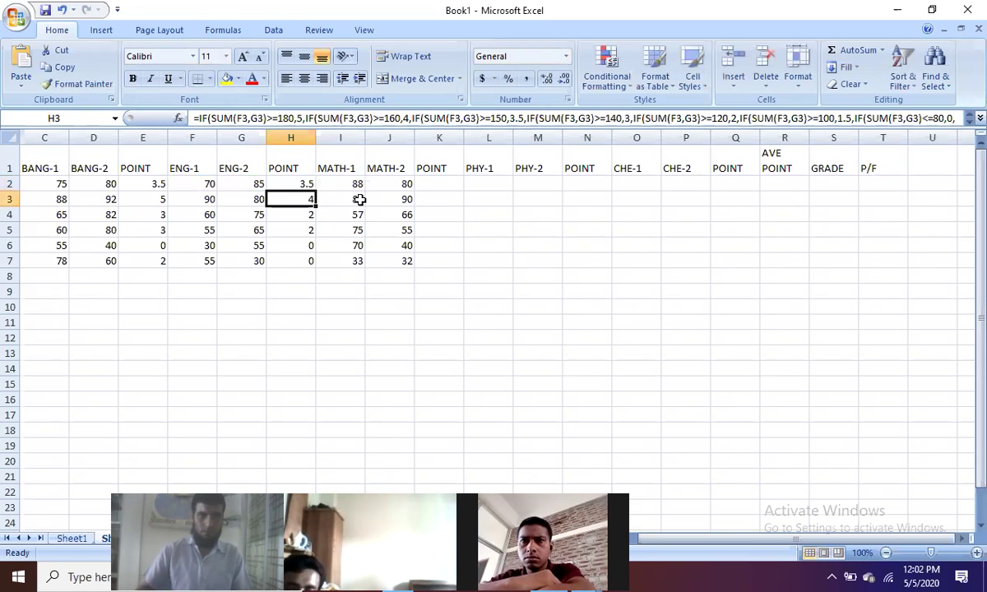
Paste the copied H2 grade point formula into K2, the POINT cell for Math.
left_click(438, 182)
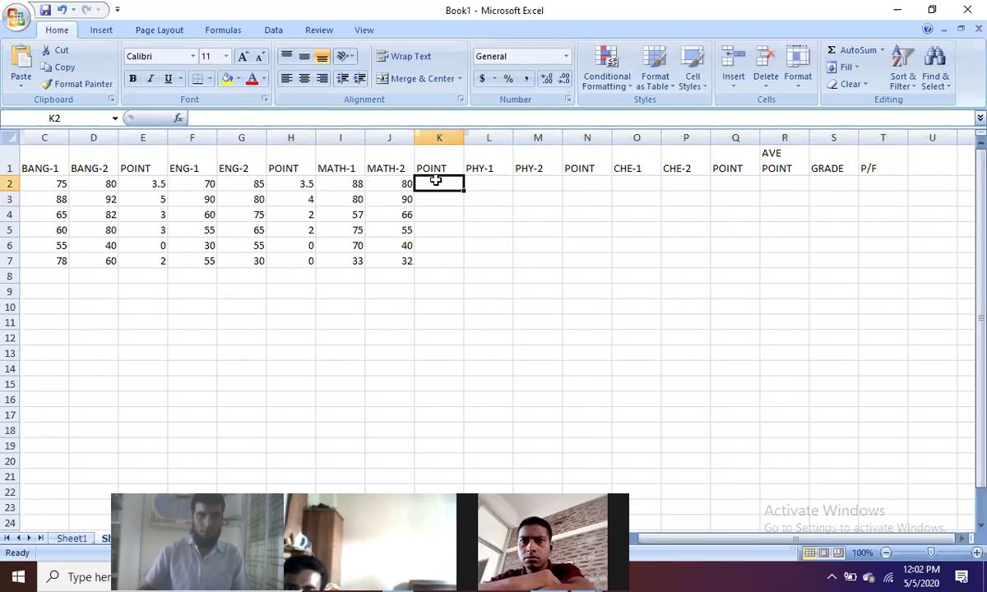
left_click(250, 119)
key("ctrl+v")
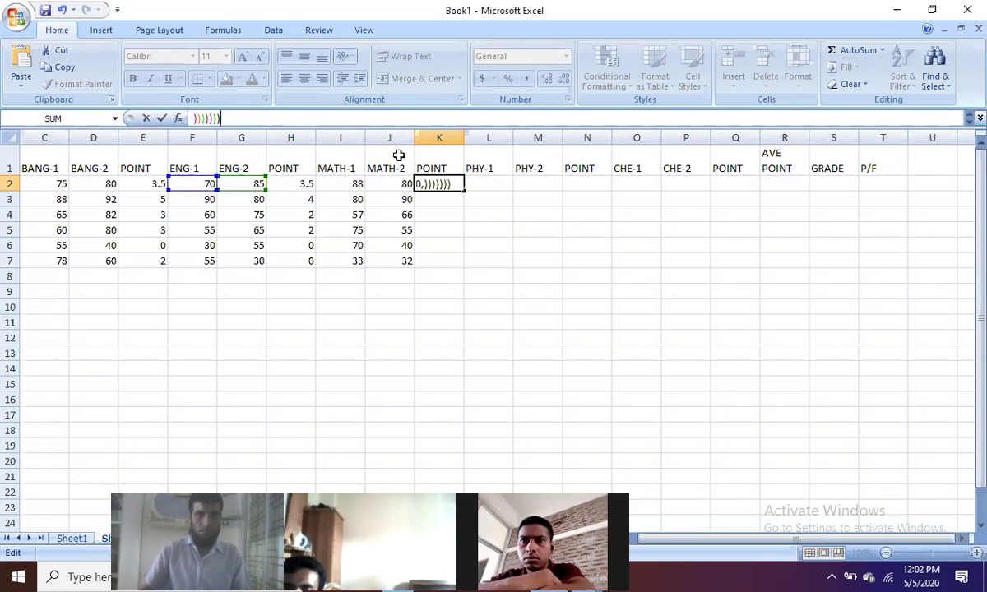
In the first condition of K2's formula (>=180), change the summed cells to I2 and J2.
key("Left")
key("Left")
key("Left")
key("Left")
key("Left")
key("Left")
key("Left")
key("Left")
key("Left")
key("Left")
key("Left")
key("Left")
key("Left")
key("Left")
key("Left")
key("Left")
key("Left")
key("Left")
key("Left")
key("Left")
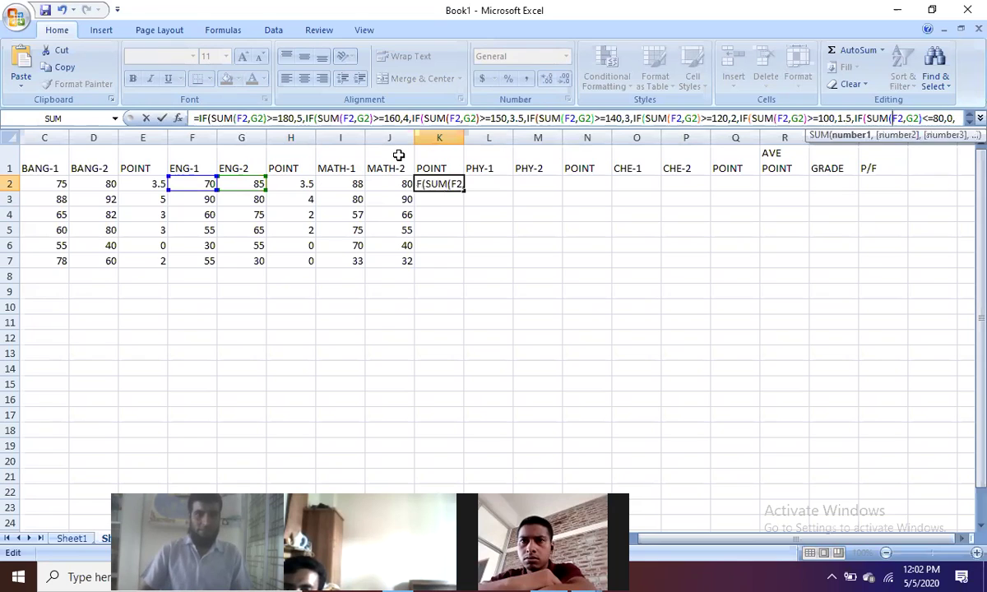
key("Left")
key("Left")
key("Left")
key("Left")
key("Left")
key("Left")
key("Left")
key("Left")
key("Left")
key("Left")
key("Left")
key("Left")
key("Left")
key("Left")
key("Left")
key("Left")
key("Left")
key("Left")
key("Left")
key("Left")
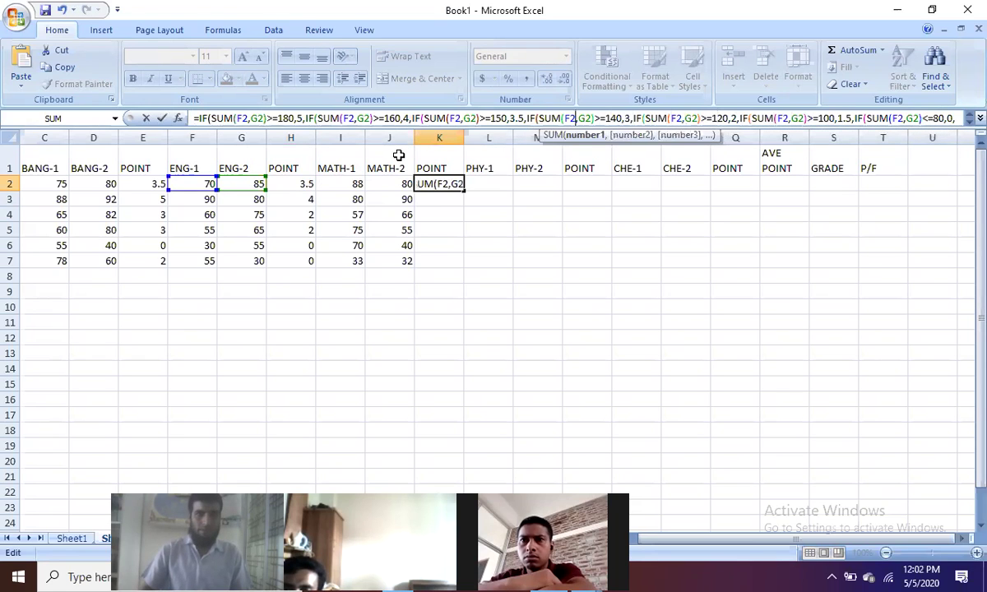
key("Left")
key("Left")
key("Left")
key("Left")
key("Left")
key("Left")
key("Left")
key("Left")
key("Left")
key("Left")
key("Left")
key("Left")
key("Left")
key("Left")
key("Left")
key("Left")
key("Left")
key("Left")
key("Left")
key("Left")
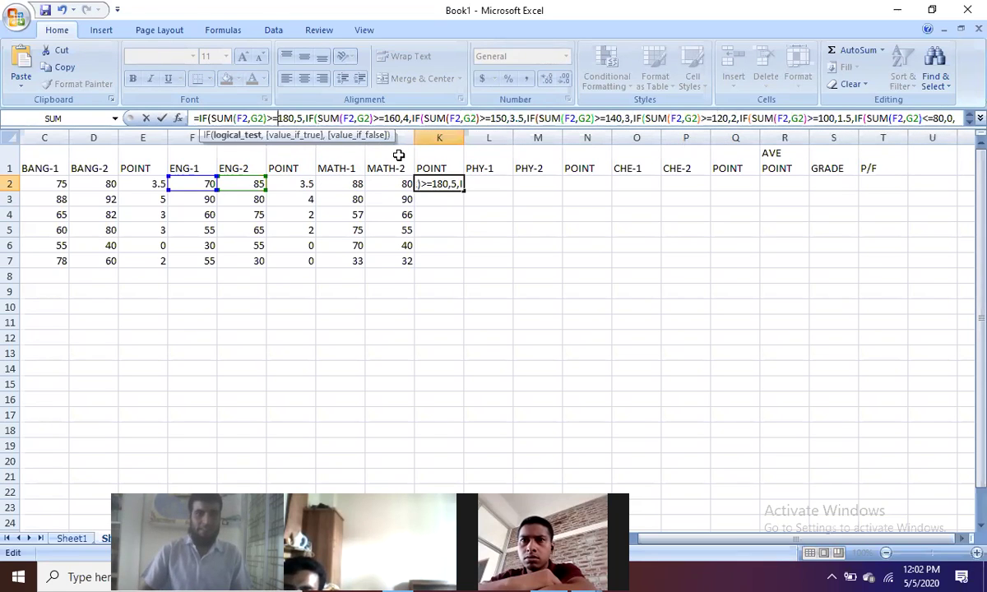
key("Right")
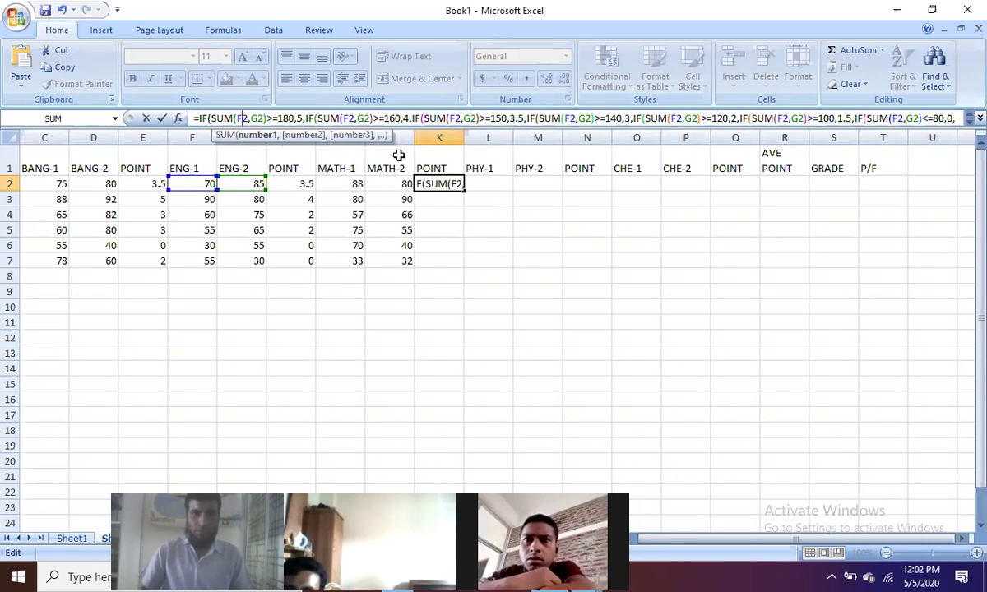
key("Right")
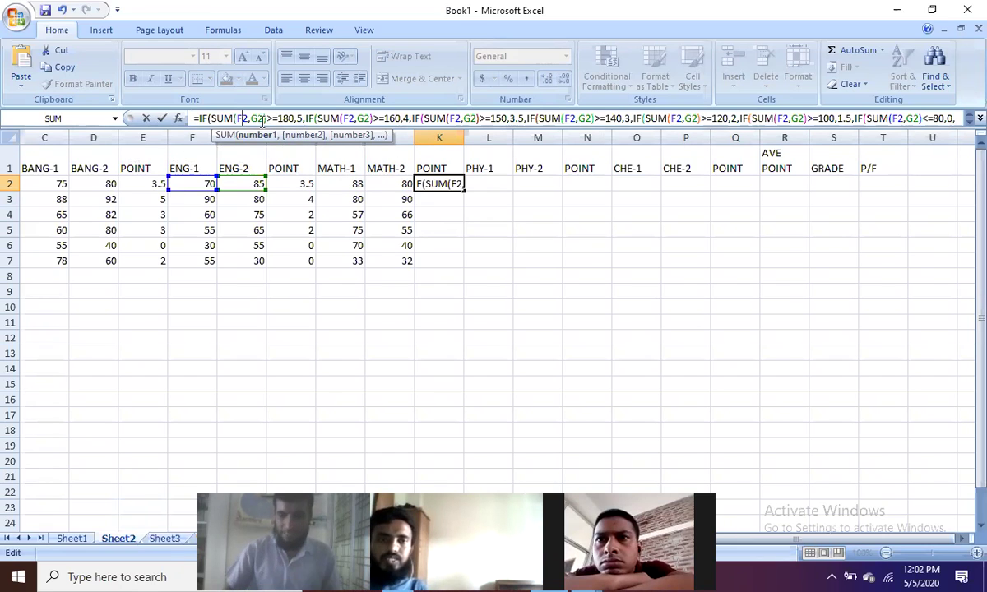
key("BackSpace")
type("I")
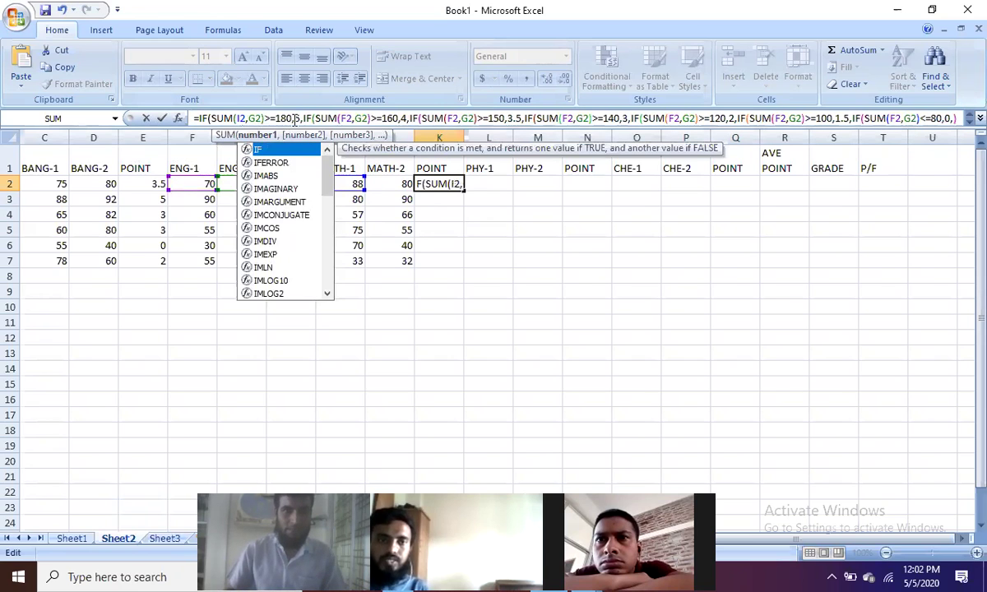
left_click(256, 118)
key("Delete")
type("J")
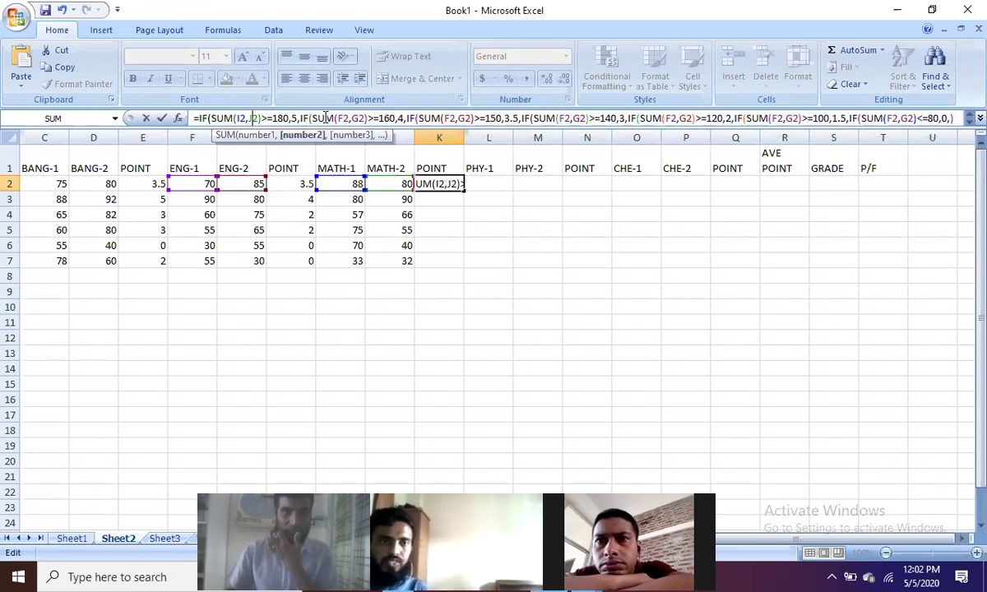
Change the SUM references in the >=160 condition of K2's formula to I2 and J2.
left_click(343, 118)
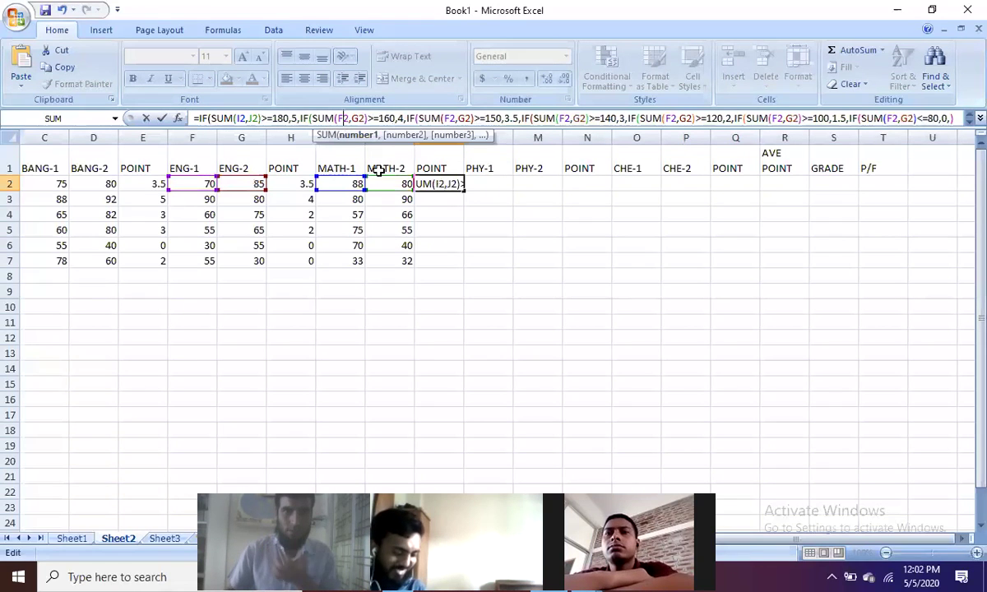
key("BackSpace")
type("I")
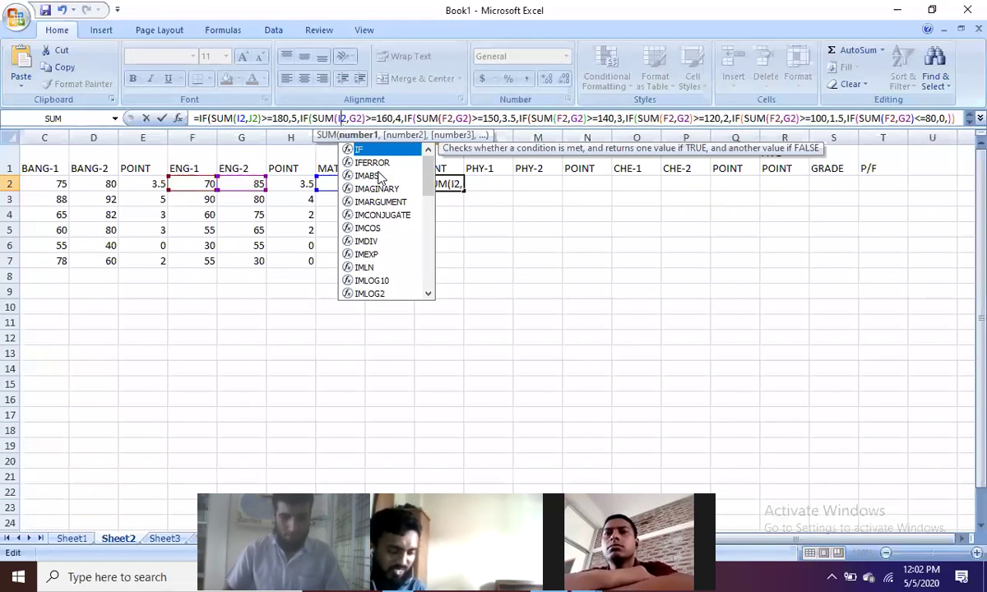
key("Right")
key("Right")
key("Right")
key("Right")
key("Left")
key("BackSpace")
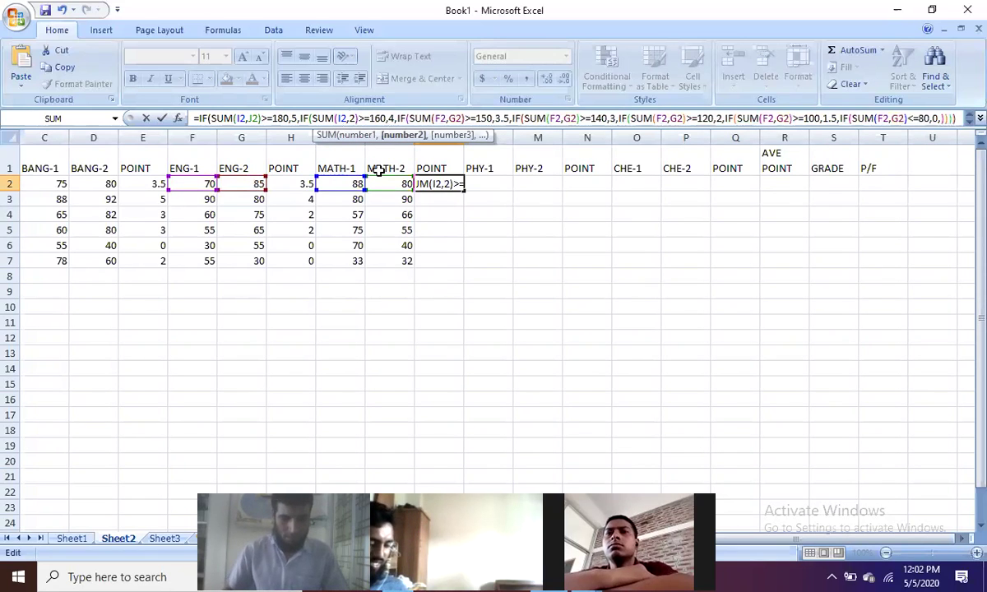
type("J")
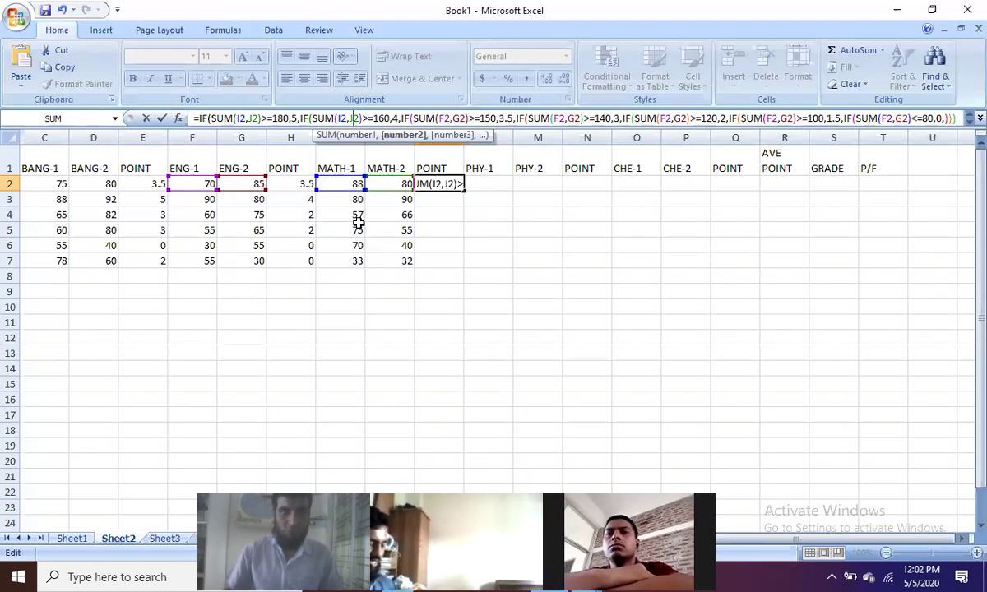
Change the SUM references in the >=150 condition of K2's formula to I2 and J2.
left_click(443, 117)
key("BackSpace")
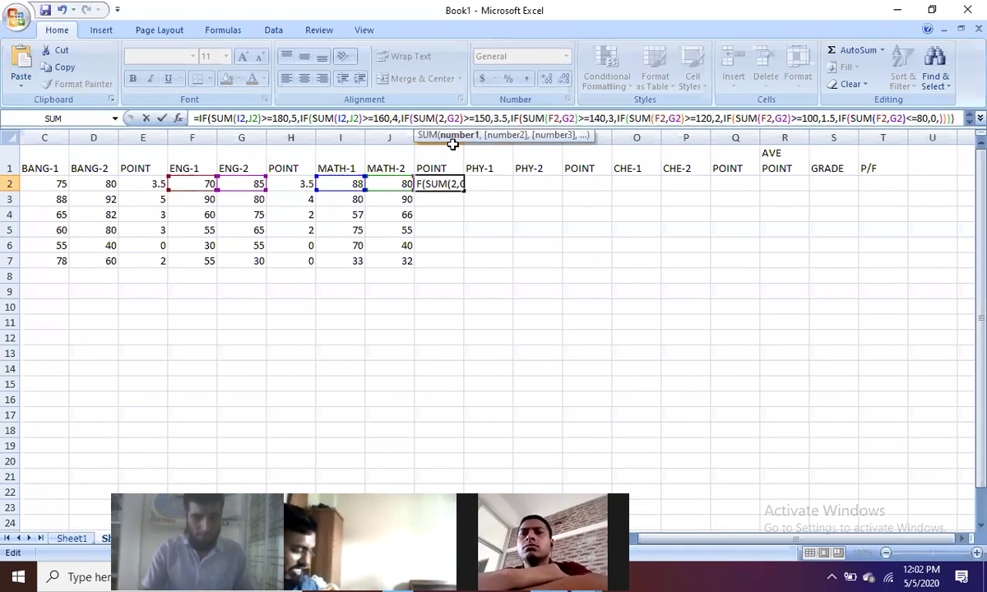
type("I")
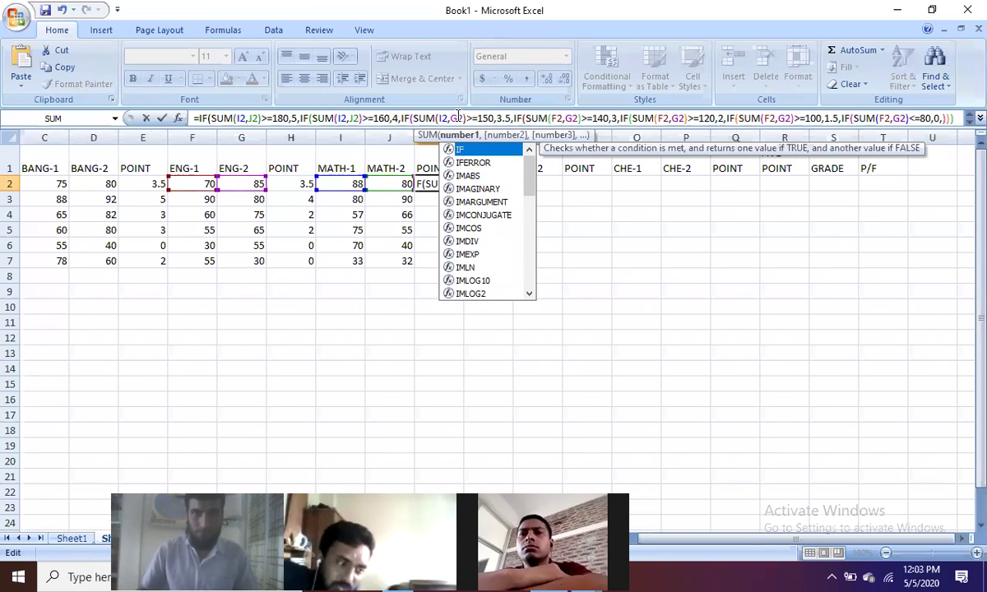
left_click(458, 118)
key("BackSpace")
type("J")
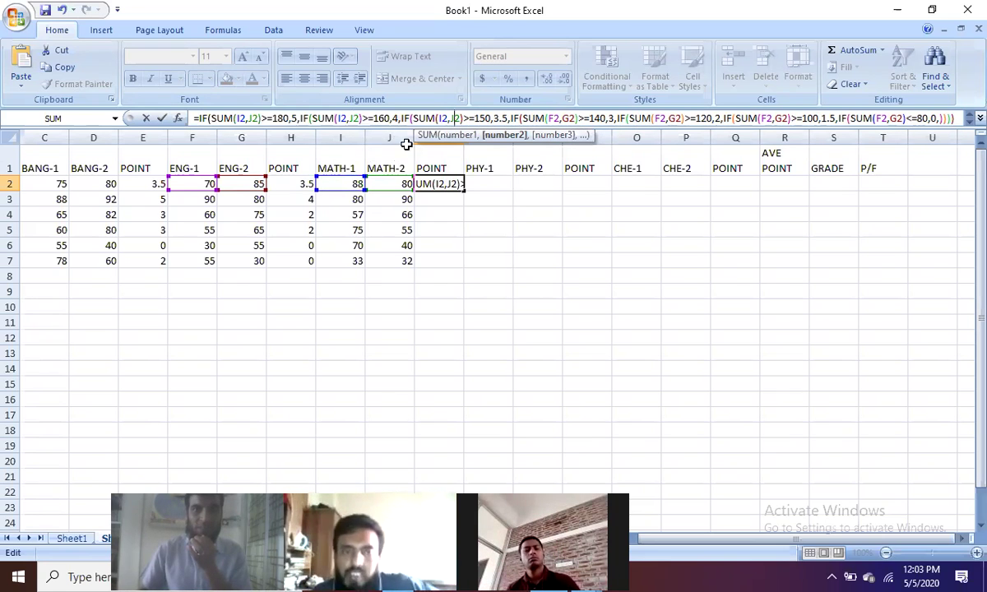
Change the SUM references in the >=140 condition of K2's formula to I2 and J2.
left_click(556, 118)
key("BackSpace")
type("I")
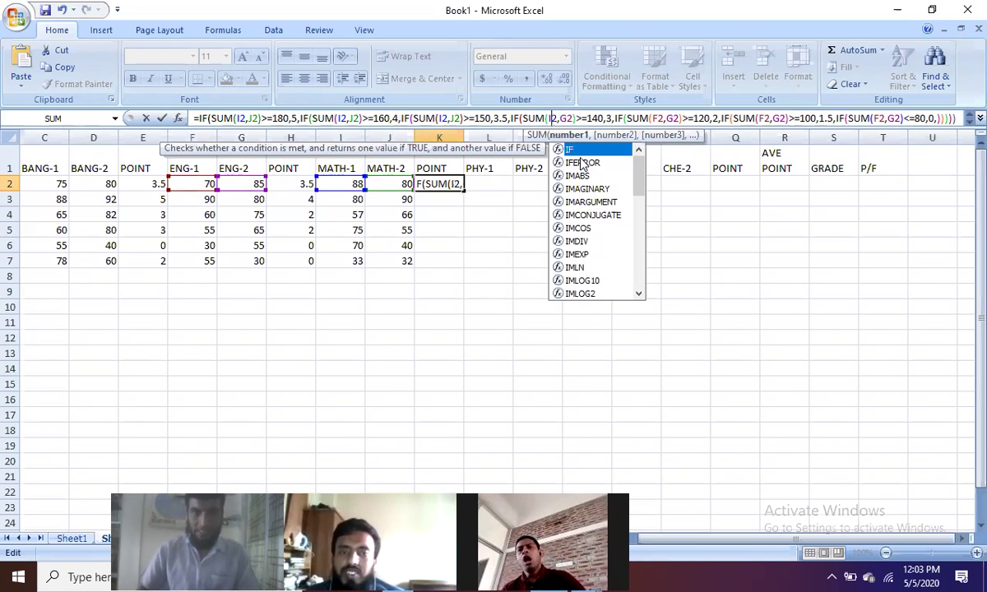
key("Right")
key("Right")
key("Right")
key("BackSpace")
type("J")
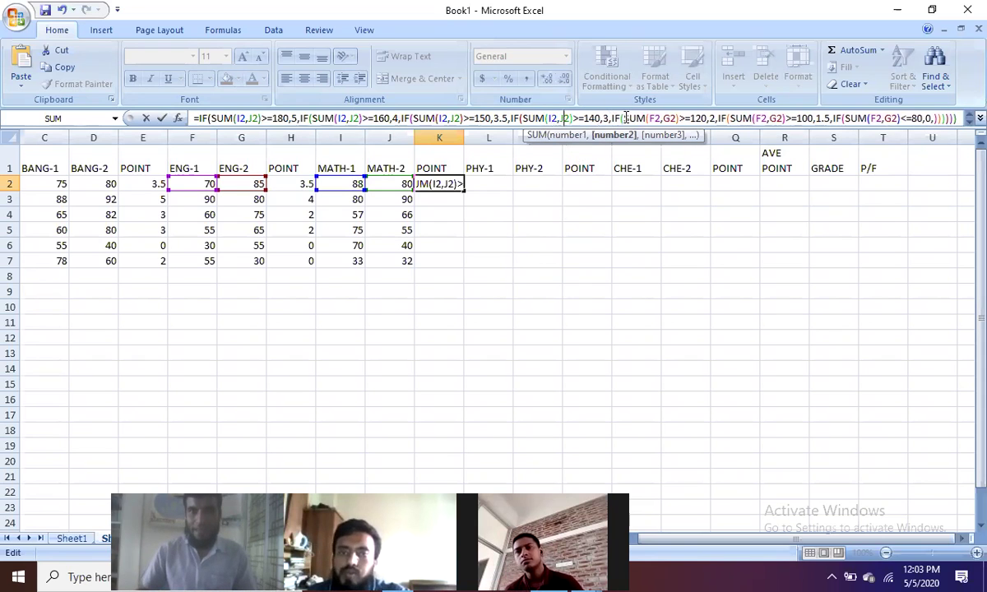
Change the SUM references in the >=120 condition of K2's formula to I2 and J2.
left_click(657, 118)
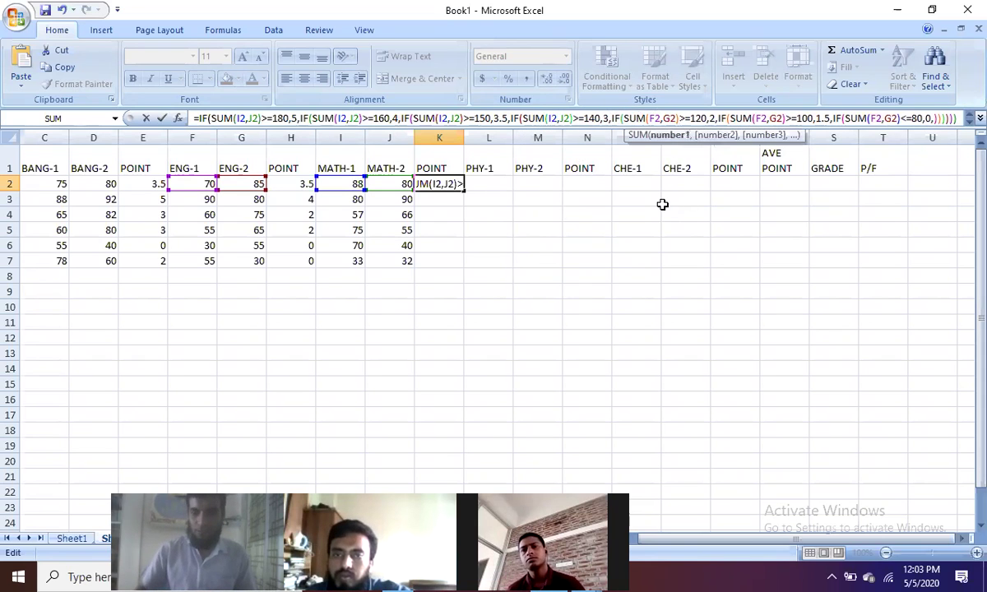
key("BackSpace")
type("I")
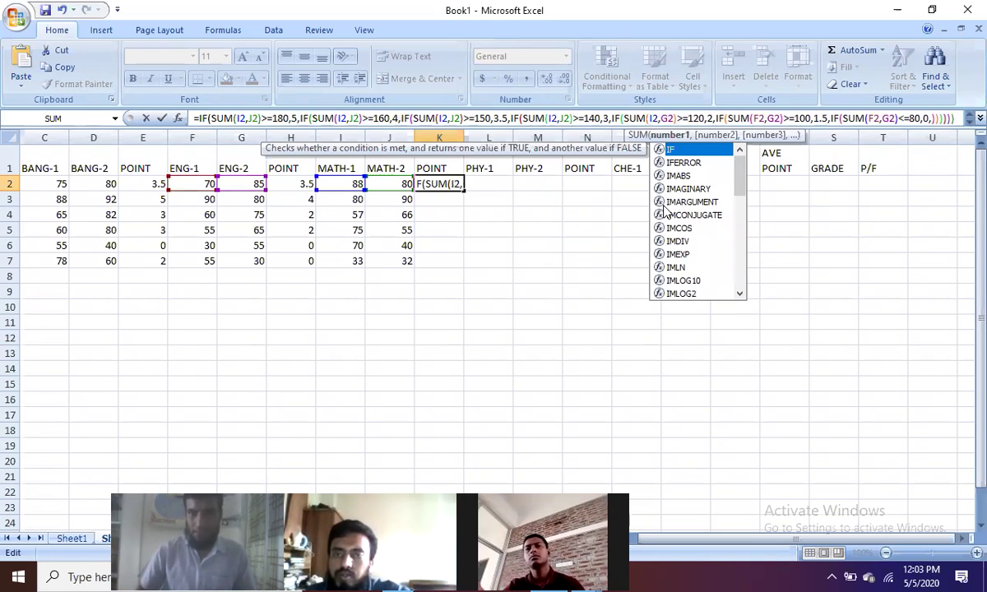
key("Right")
key("Right")
key("Right")
key("BackSpace")
type("J")
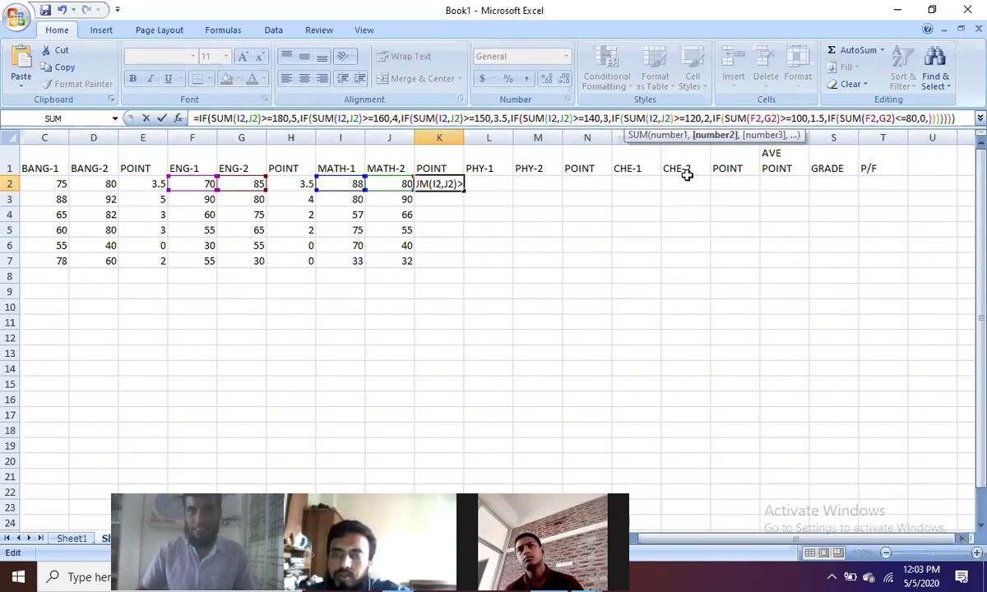
Change the SUM references in the >=100 condition of K2's formula to I2 and J2.
key("Right")
key("Right")
key("Right")
key("Right")
key("Right")
key("Right")
key("Right")
key("Right")
key("Right")
key("Right")
key("Right")
key("Right")
key("Right")
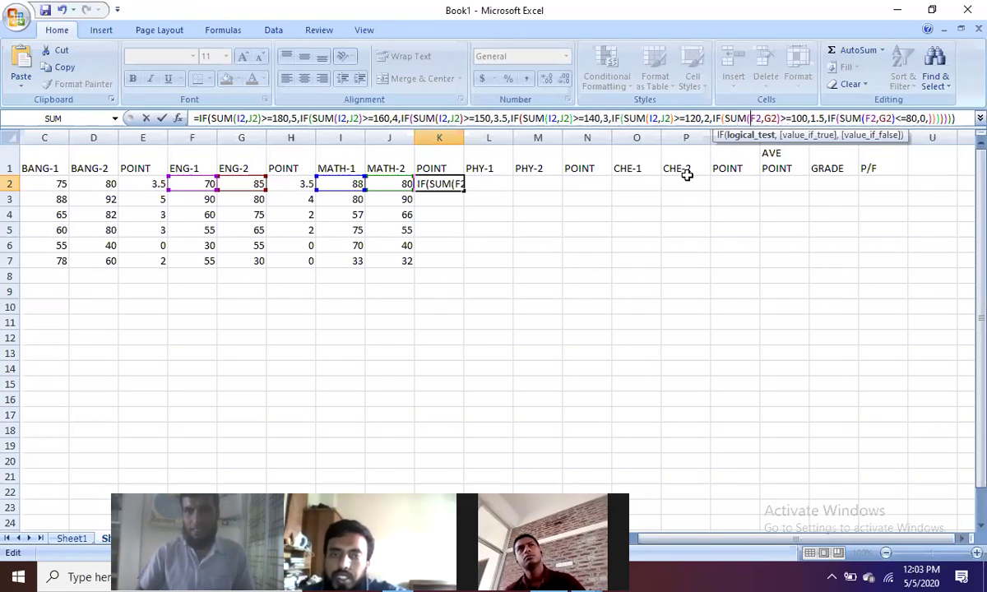
key("Right")
key("Right")
key("Right")
key("Right")
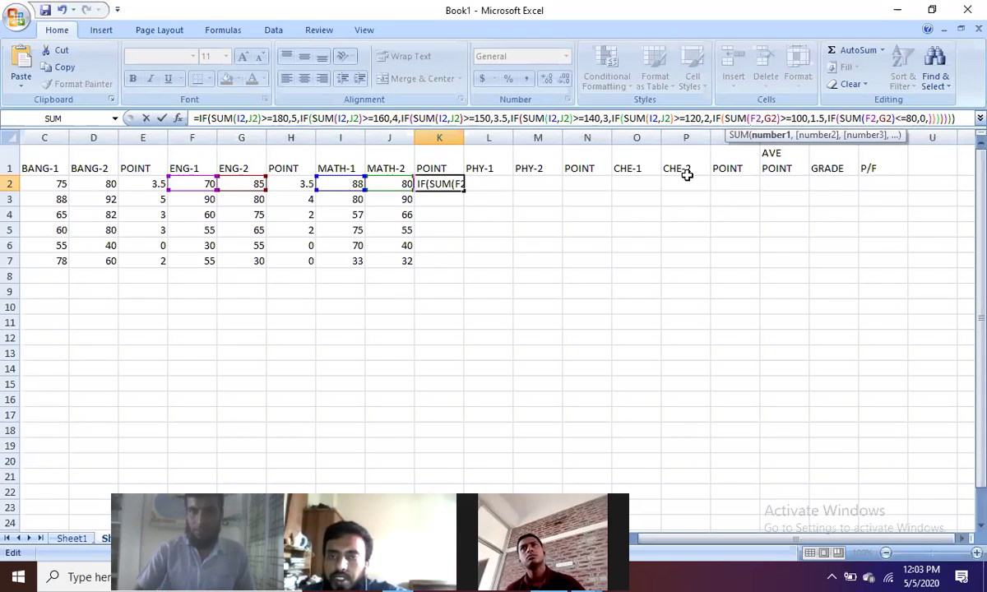
key("BackSpace")
type("I")
key("Right")
key("Right")
key("Delete")
type("J")
Change the SUM references in the final <=80 condition of K2's formula to I2 and J2.
key("Right")
key("Right")
key("Right")
key("Right")
key("Right")
key("Right")
key("Right")
key("Right")
key("Right")
key("Right")
key("Right")
key("Right")
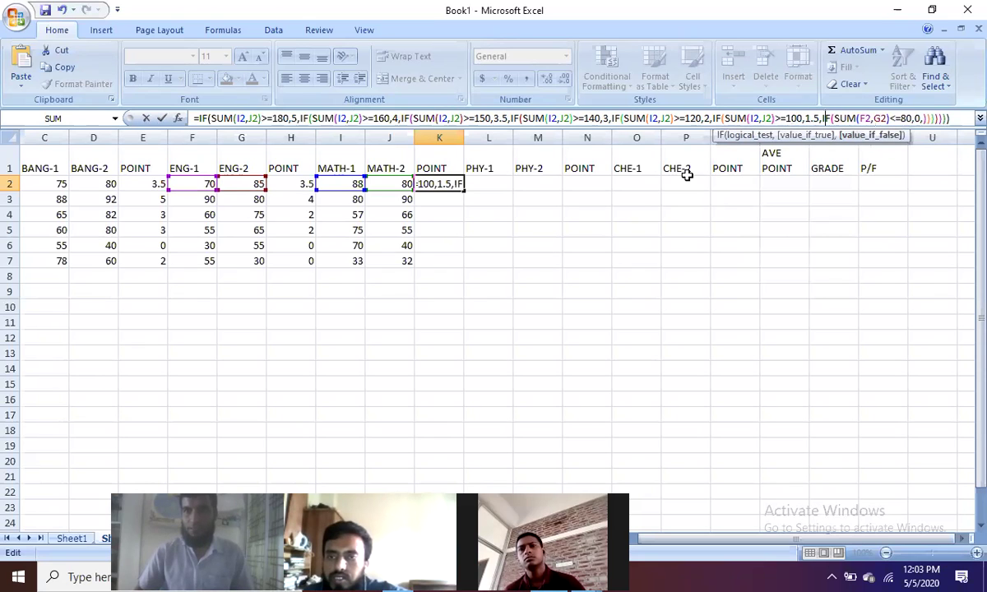
key("Right")
key("Right")
key("Right")
key("Right")
key("Right")
key("Right")
key("Right")
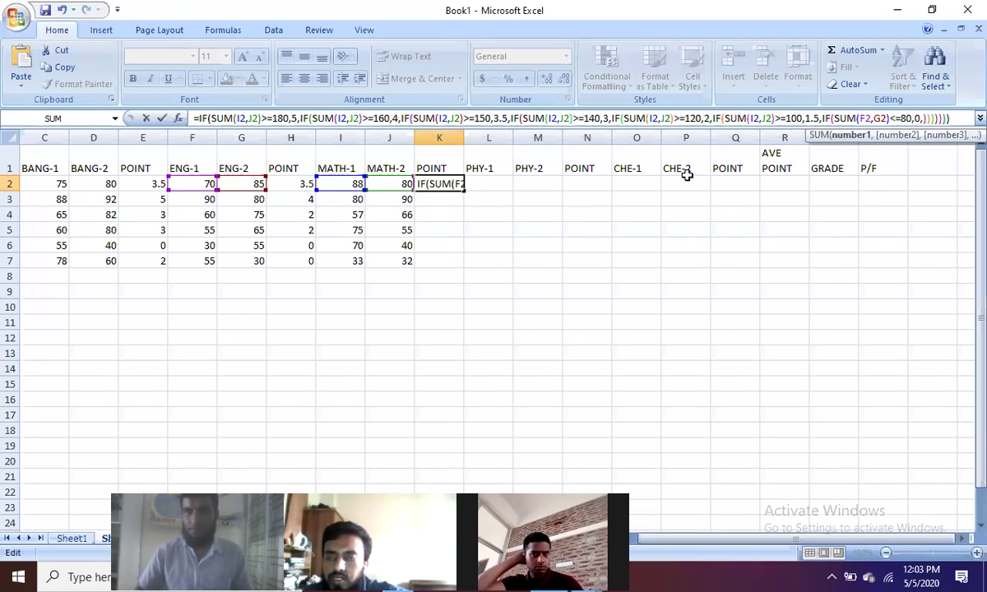
key("Delete")
type("I")
key("Right")
key("Right")
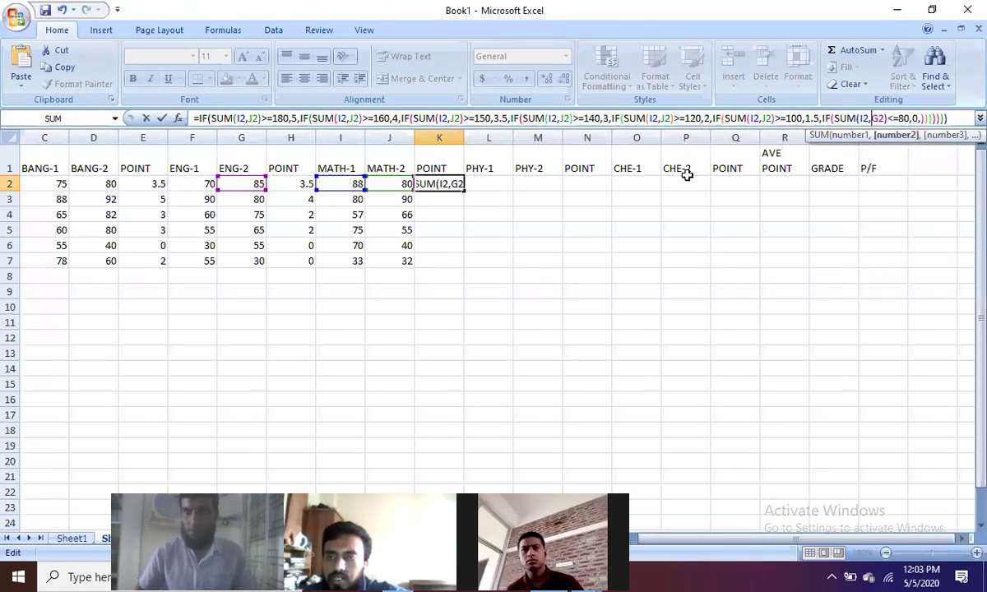
key("Delete")
type("J")
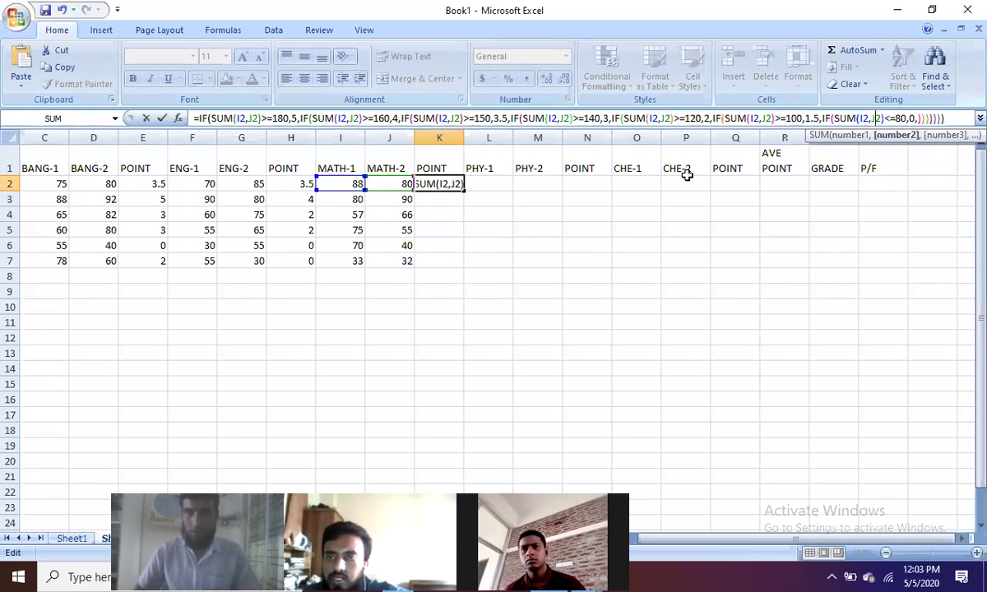
Go past the closing parentheses of K2's Math grade point formula and commit it.
key("Right")
key("Right")
key("Right")
key("Right")
key("Right")
key("Right")
key("Right")
key("Right")
key("Right")
key("Right")
key("Right")
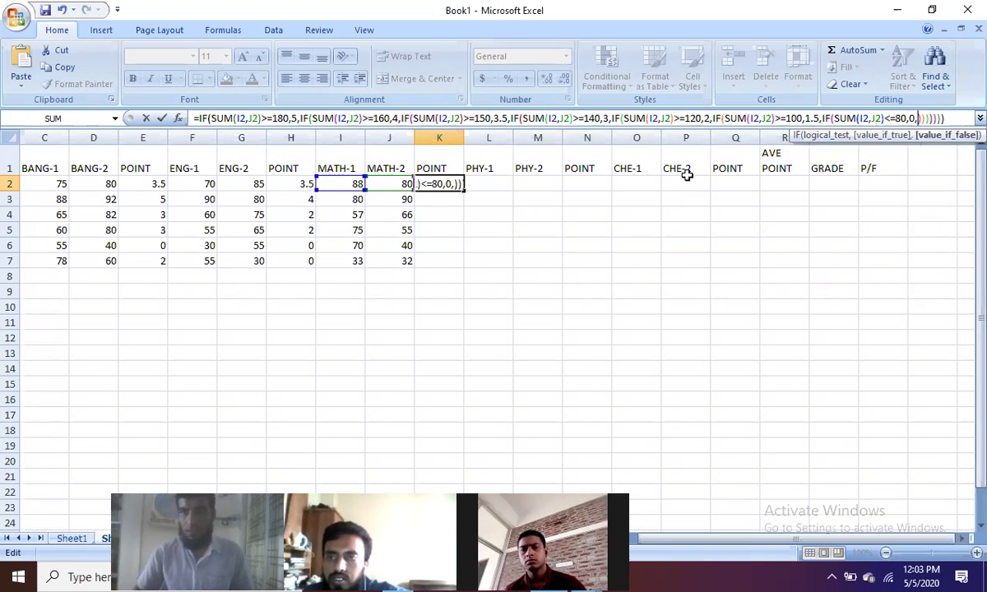
key("Right")
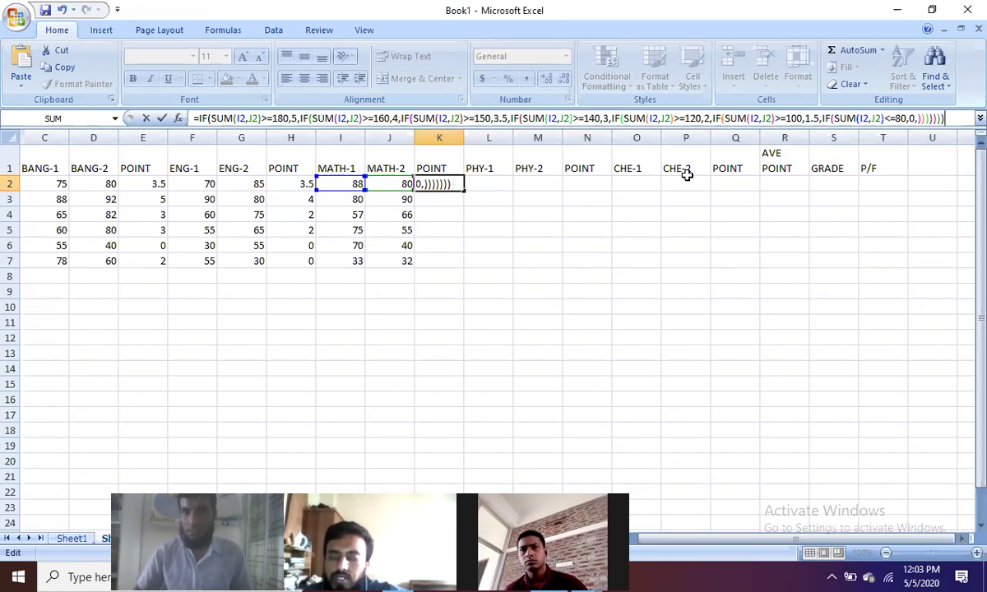
key("Return")
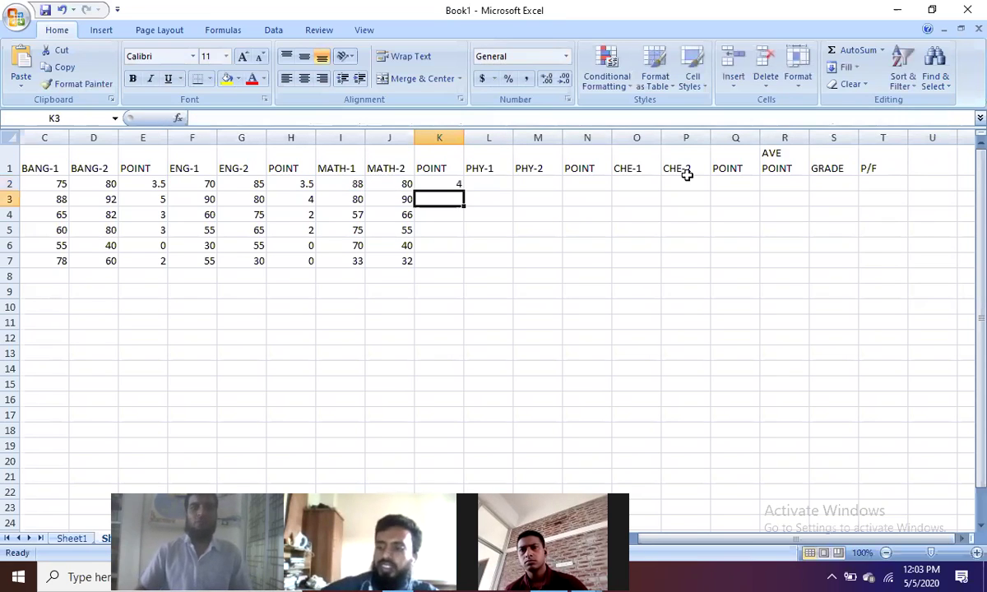
Fill the Math grade point formula in K2 down through K7.
left_click(461, 184)
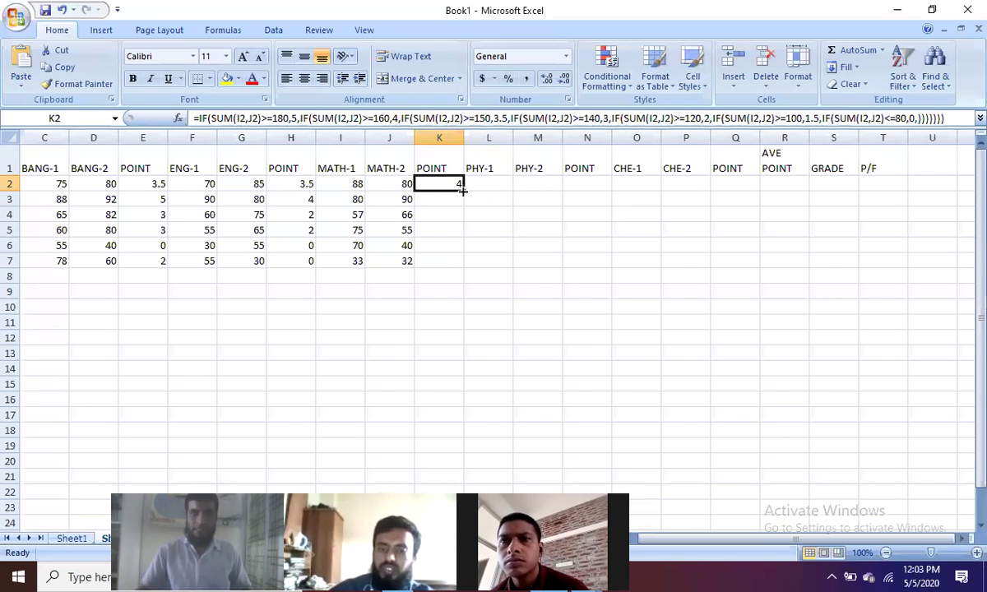
left_click_drag(464, 190, 463, 266)
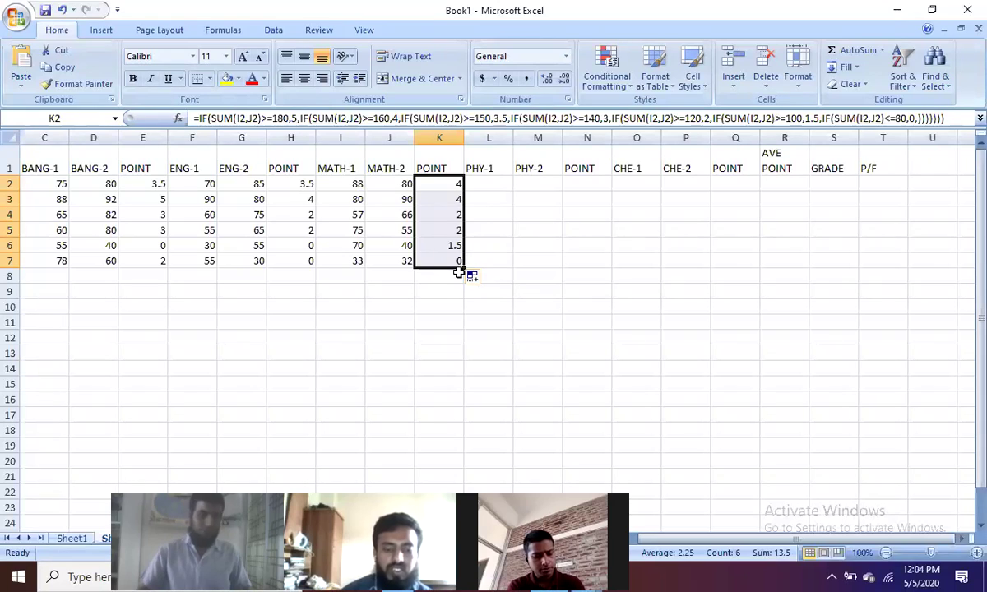
Enter the PHY-1 marks 75, 80, 68, 55, 35 and 80 in cells L2 to L7.
left_click(487, 186)
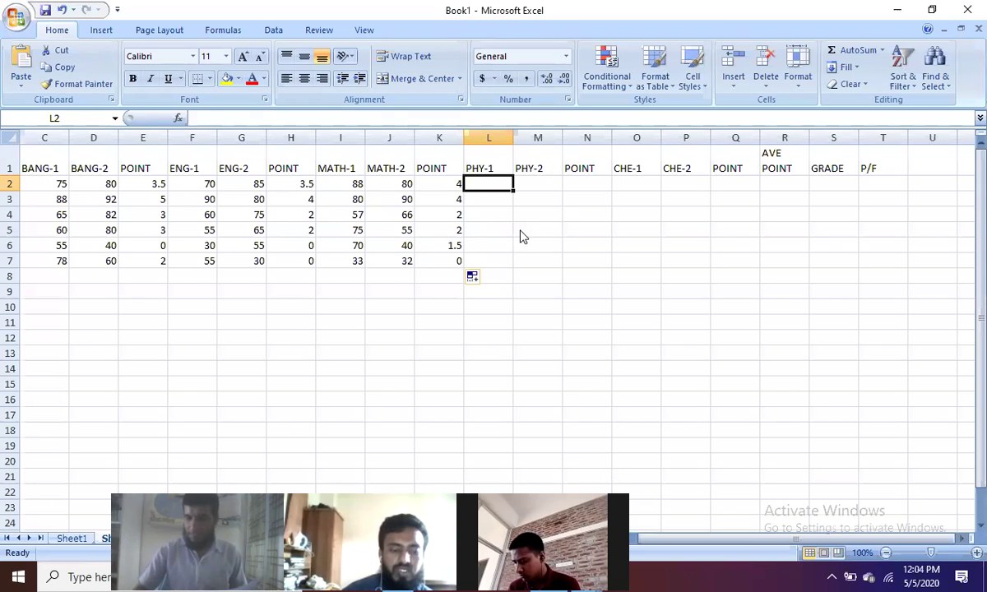
type("75")
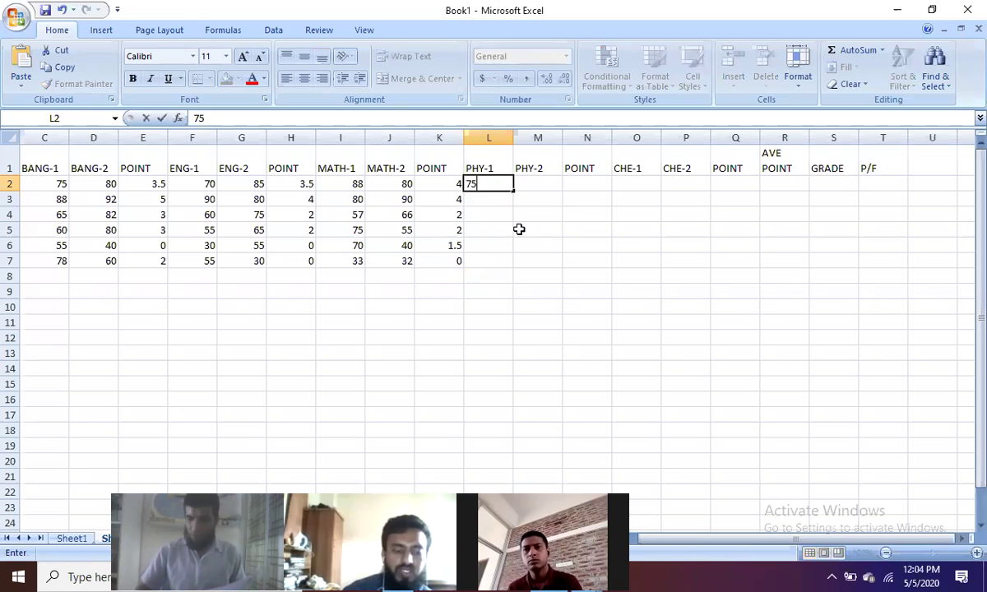
key("Return")
type("80")
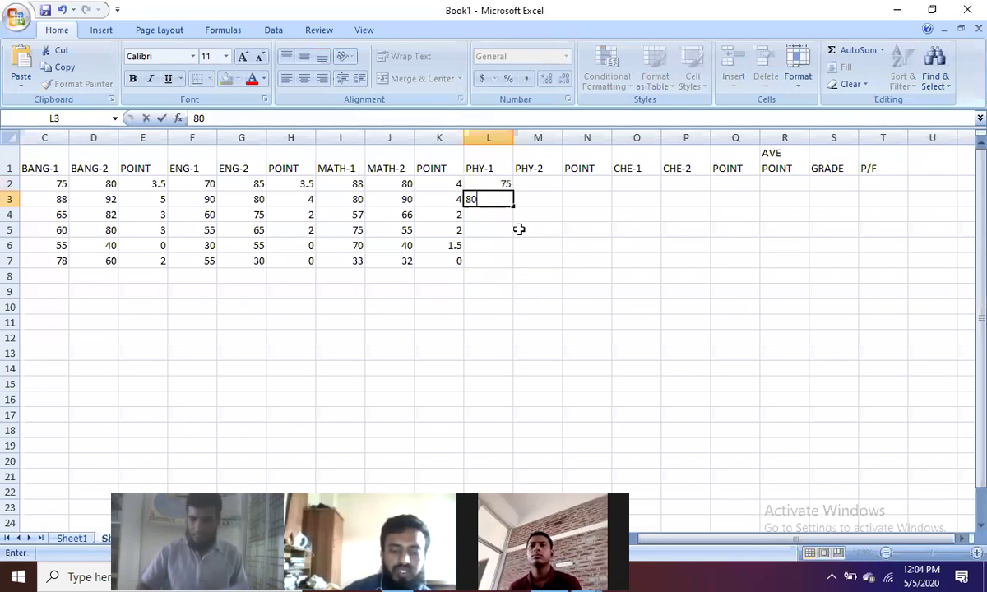
key("Return")
type("68")
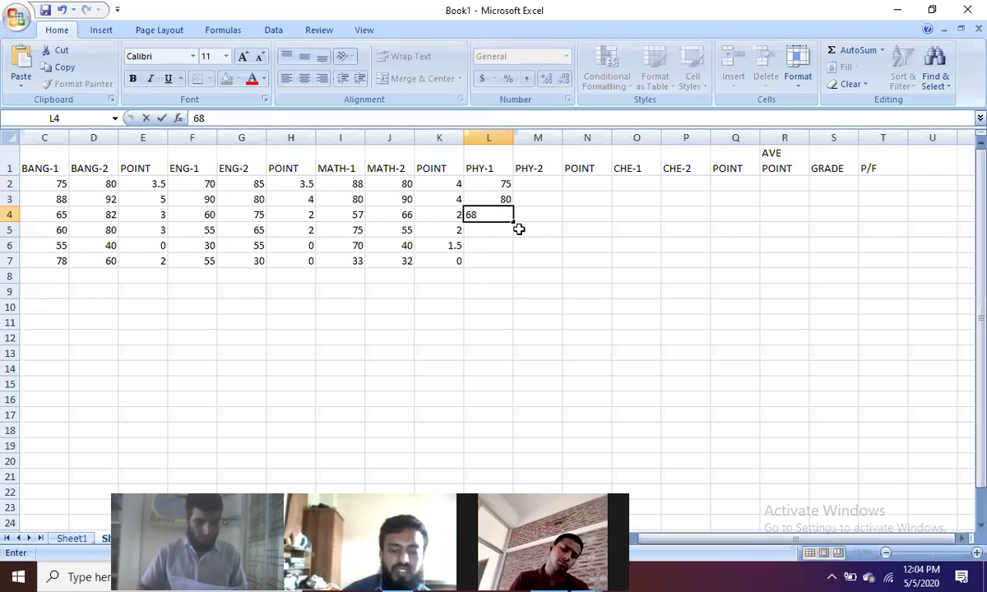
key("Return")
type("55")
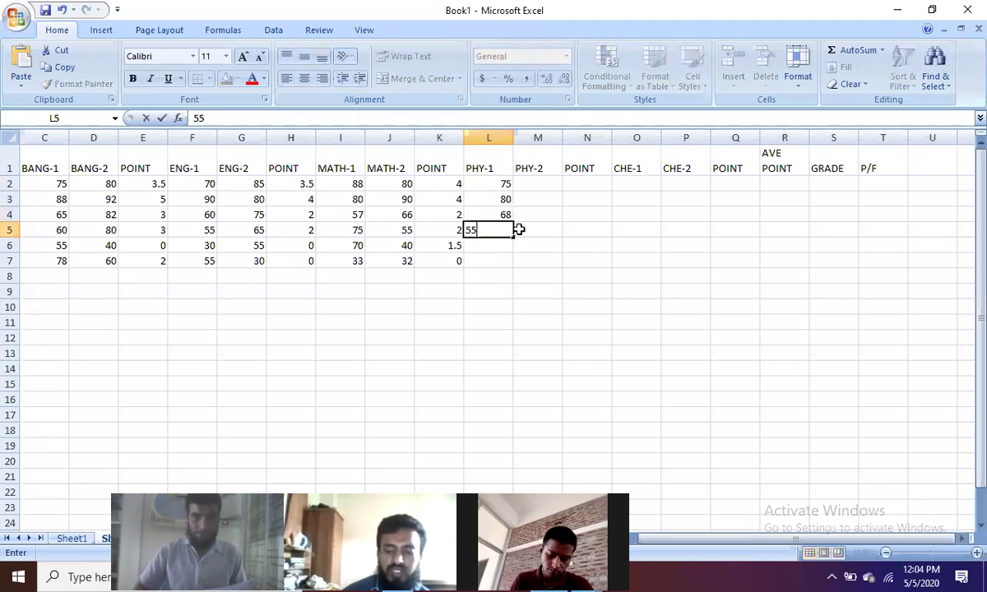
key("Return")
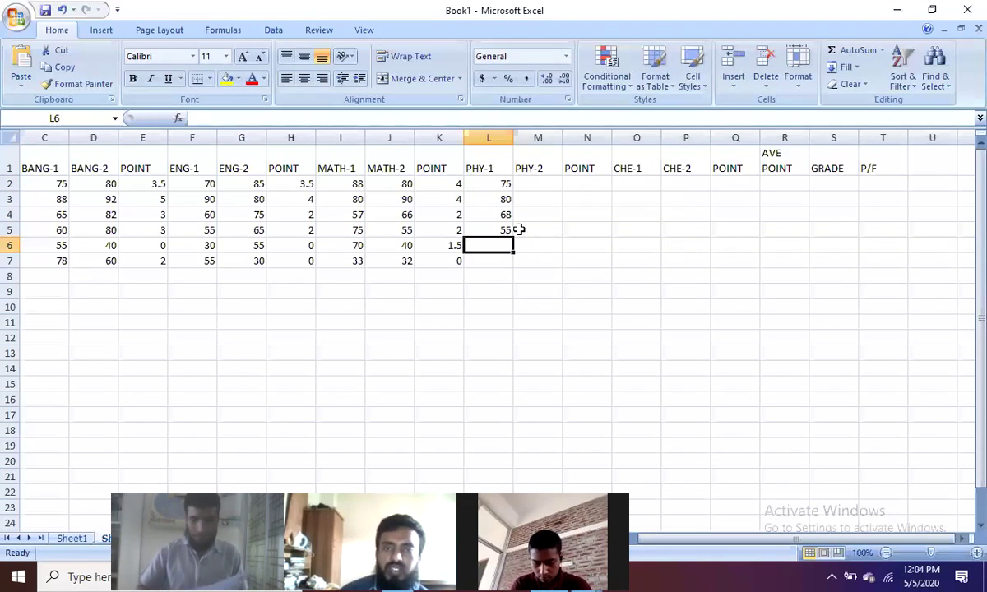
type("35")
key("Return")
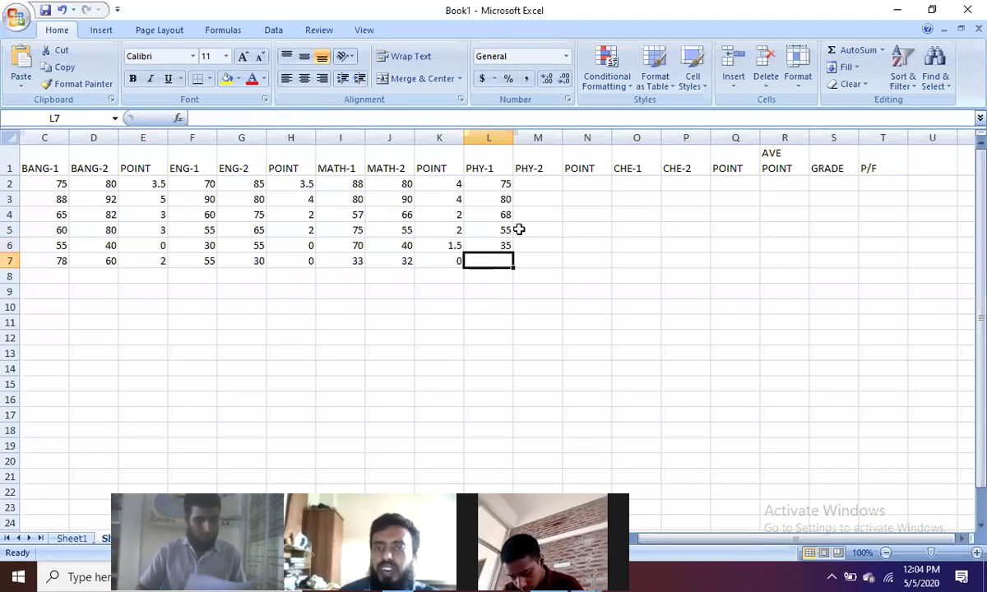
type("80")
key("Tab")
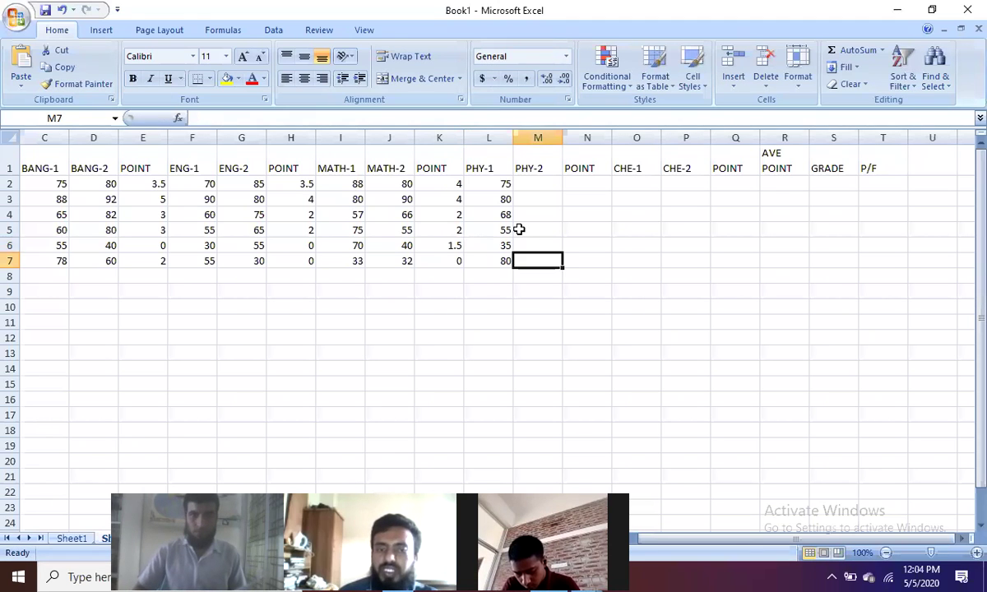
left_click(533, 184)
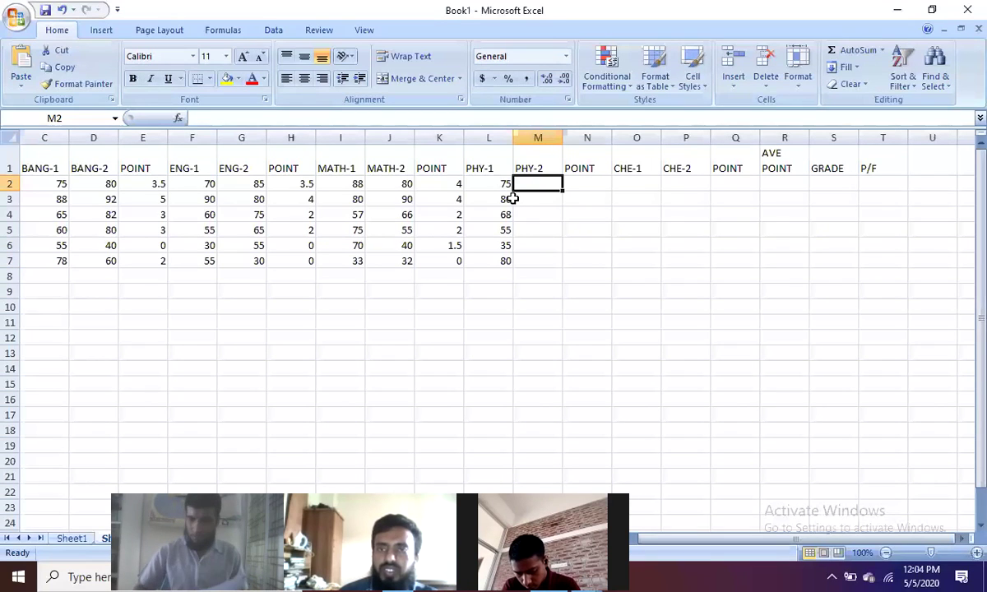
type("75")
key("Return")
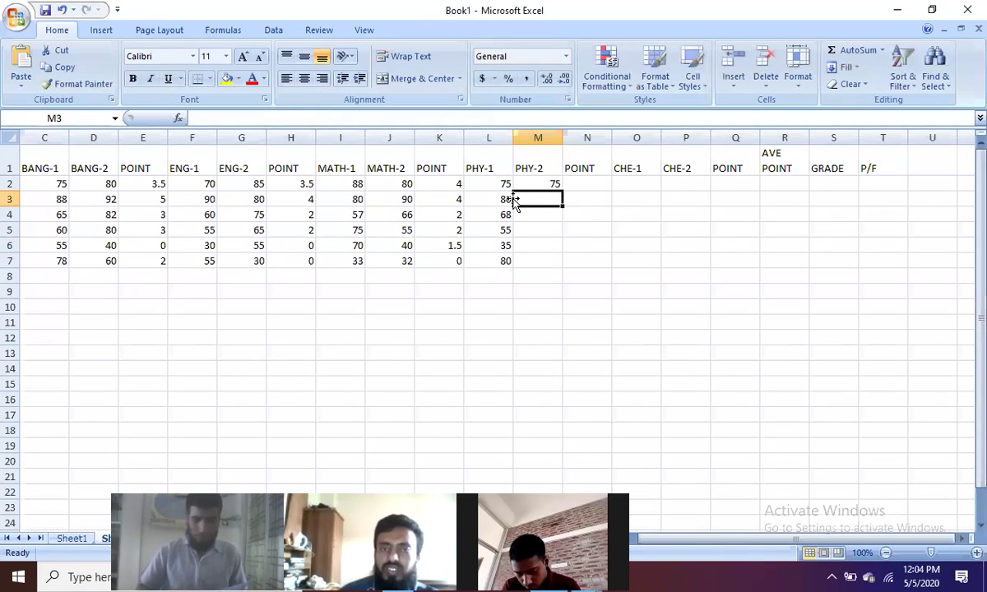
type("80")
key("Return")
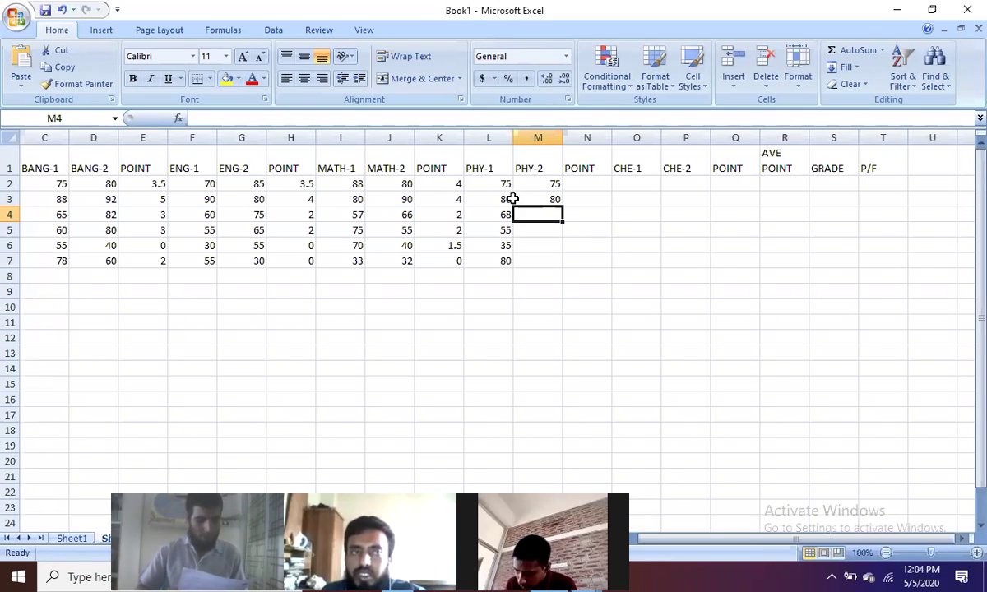
type("68")
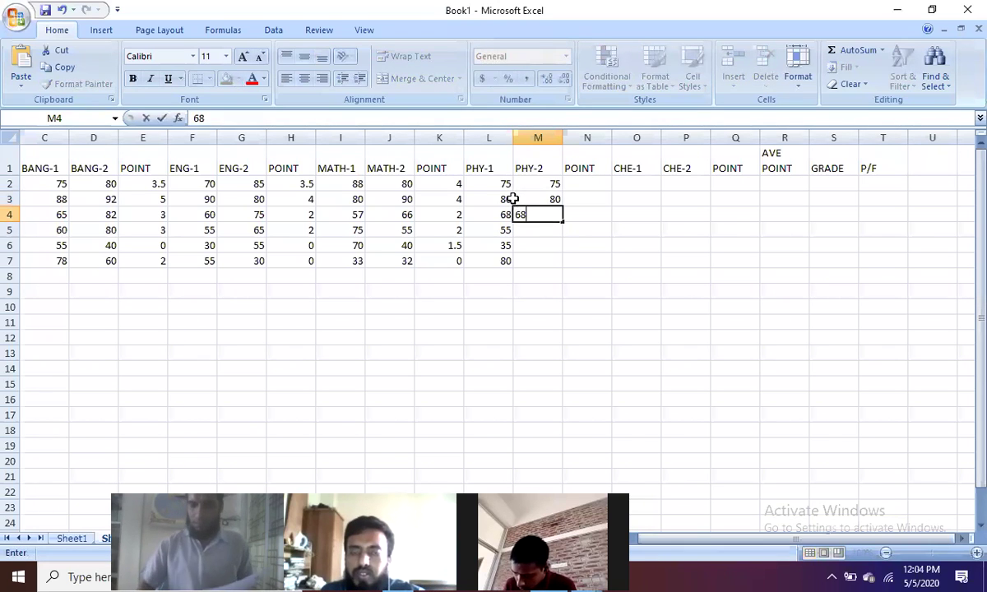
key("Return")
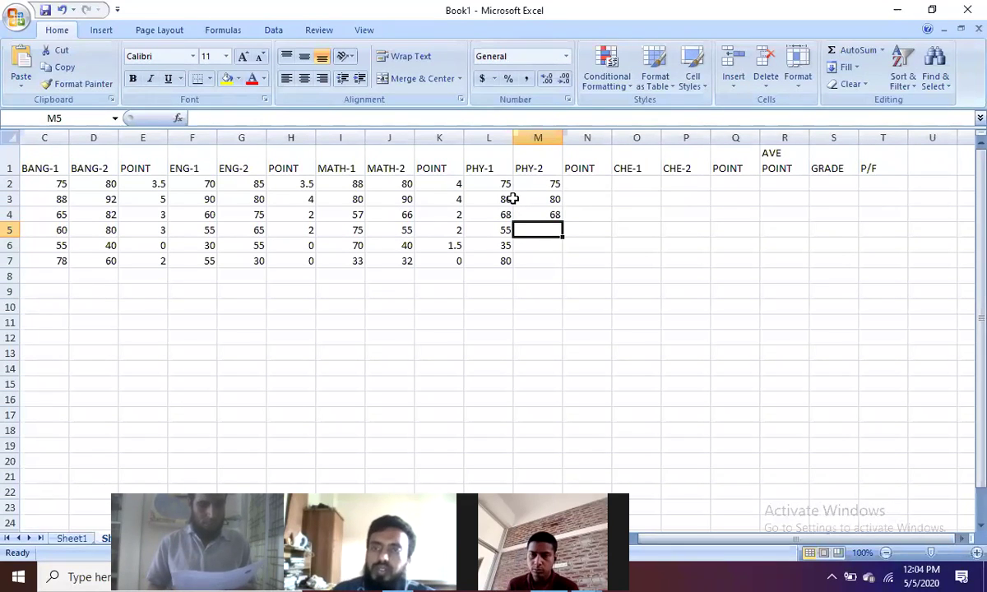
type("55")
key("Return")
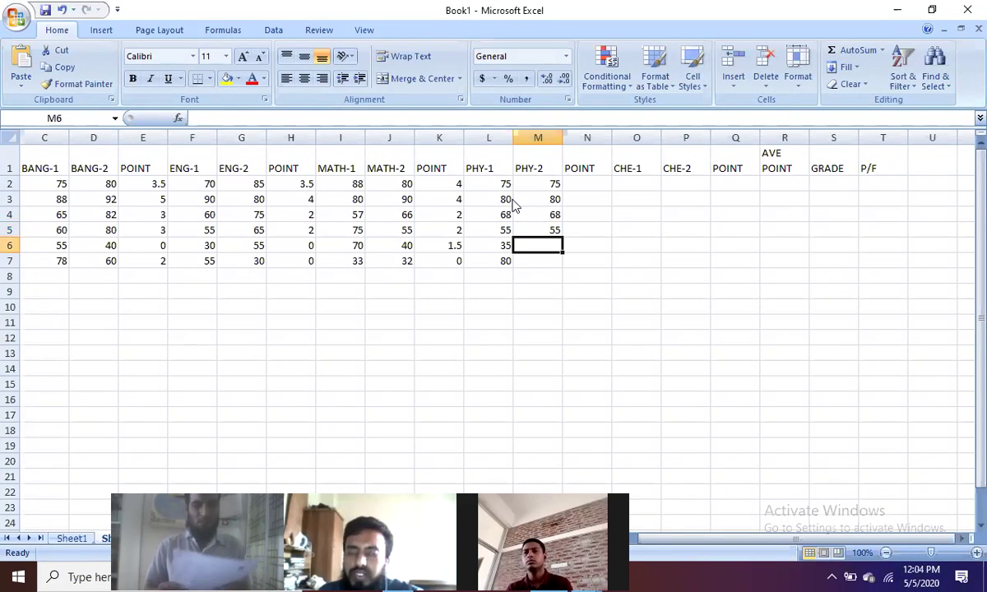
left_click_drag(545, 185, 553, 244)
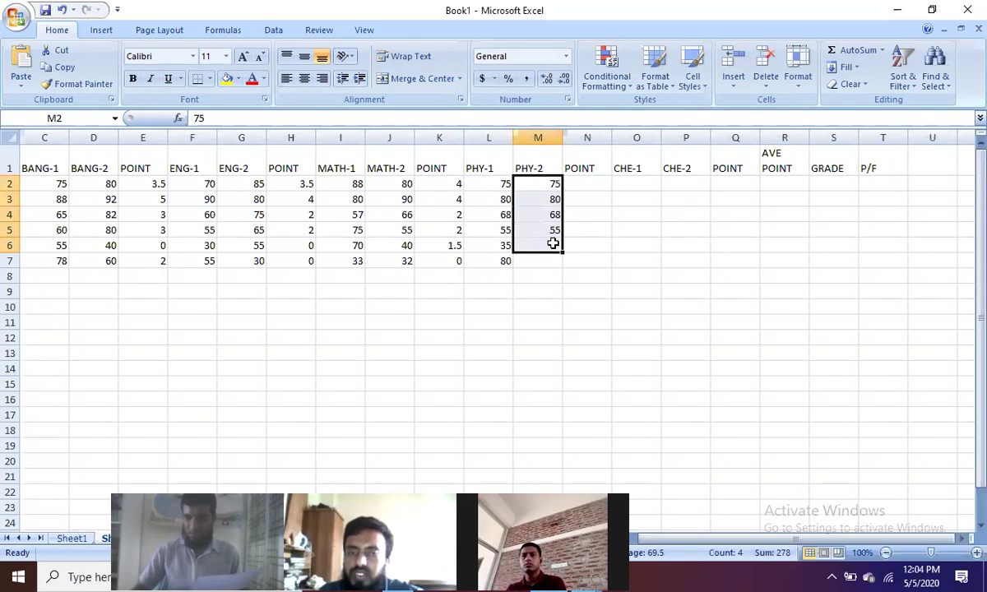
key("Delete")
left_click(625, 261)
Enter the PHY-2 marks 88, 78, 79, 70, 65 and 80 in cells M2 to M7.
left_click(538, 184)
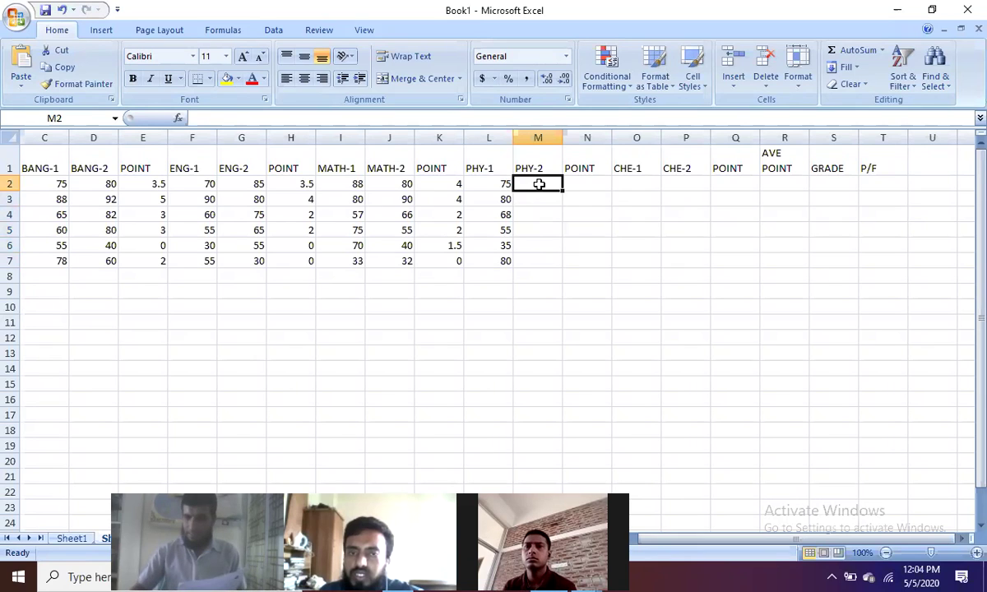
type("88")
key("Return")
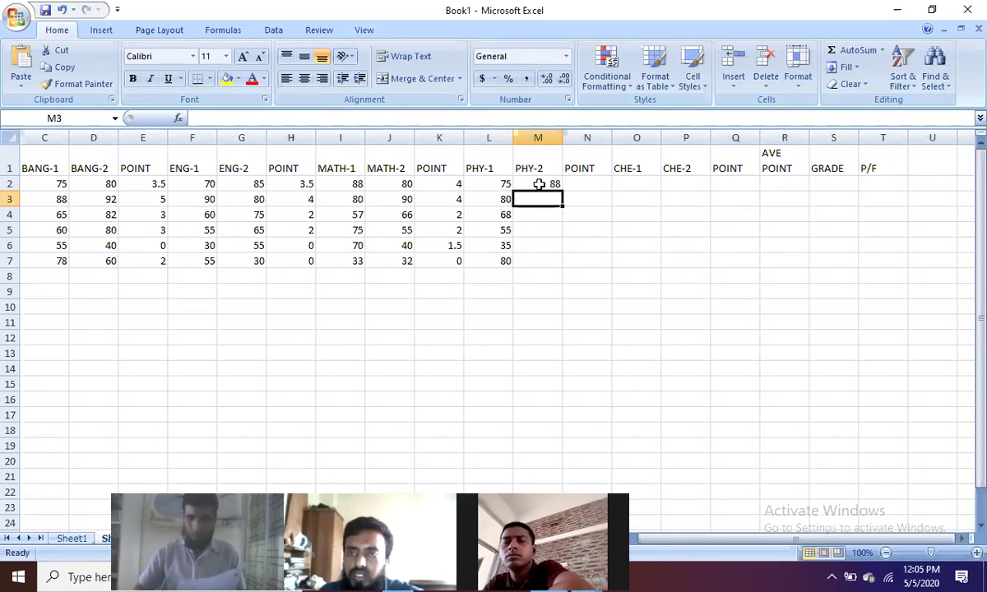
type("78")
key("Return")
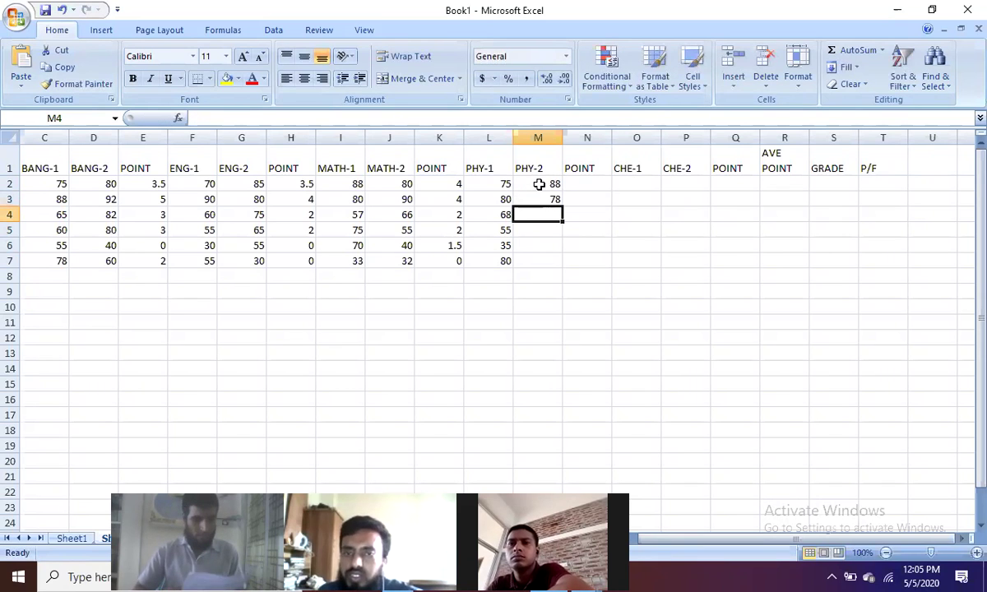
type("79")
key("Return")
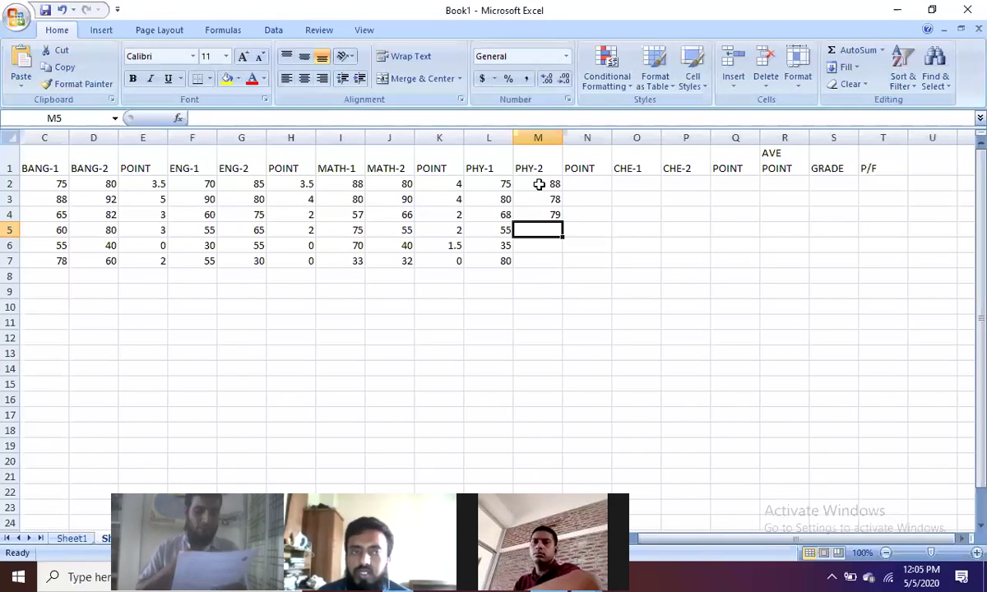
type("70")
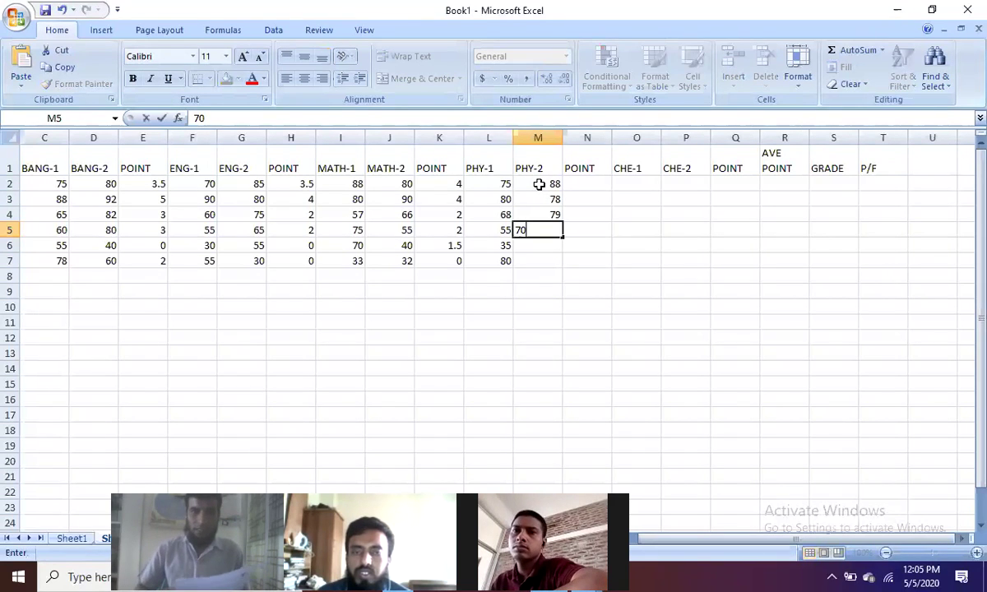
key("Return")
type("65")
key("Return")
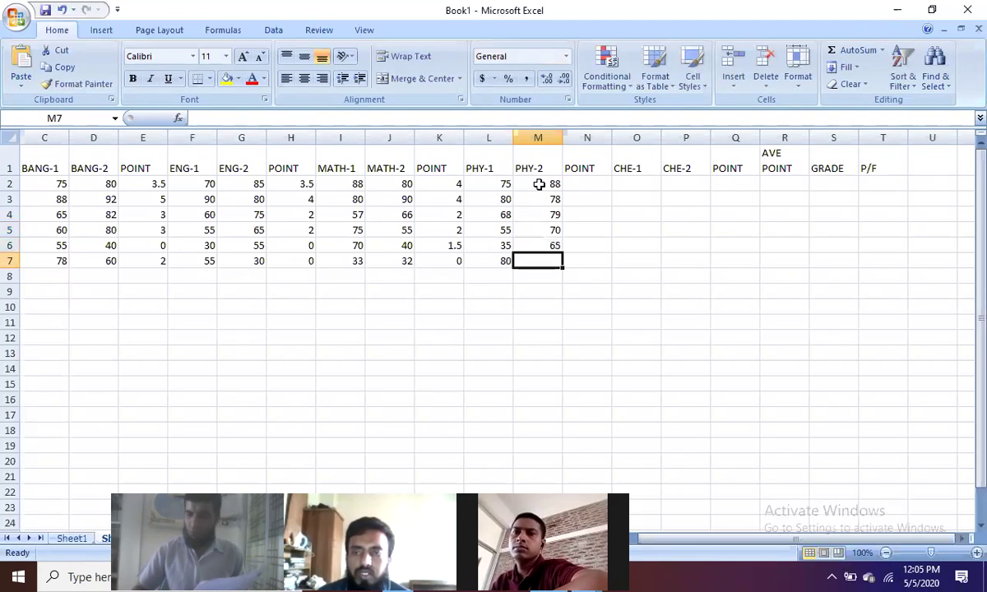
type("80")
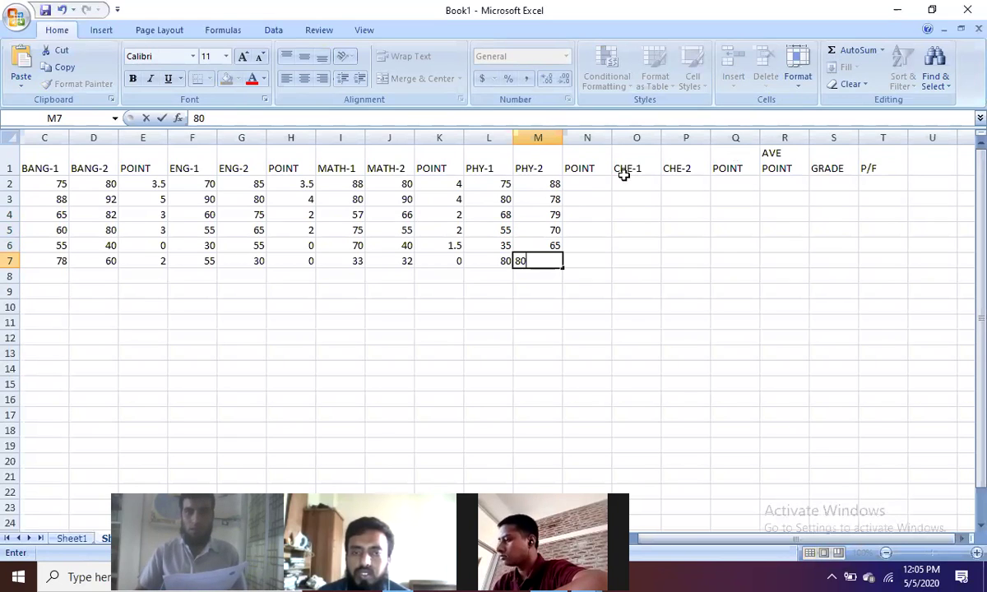
left_click(587, 183)
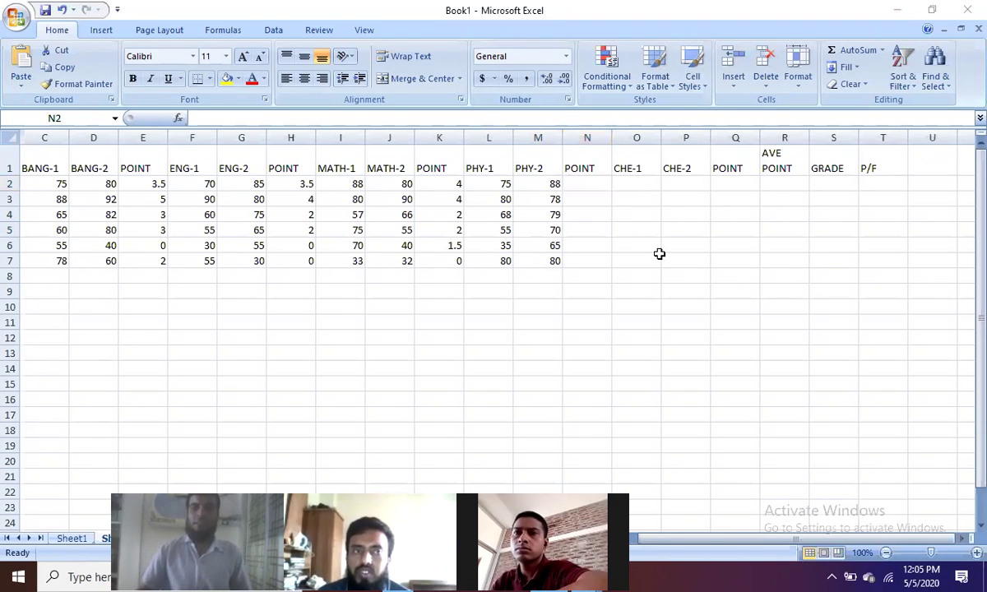
Paste the copied grade point formula into N2 and change the SUM references in its >=180 condition to L2 and M2.
left_click(576, 181)
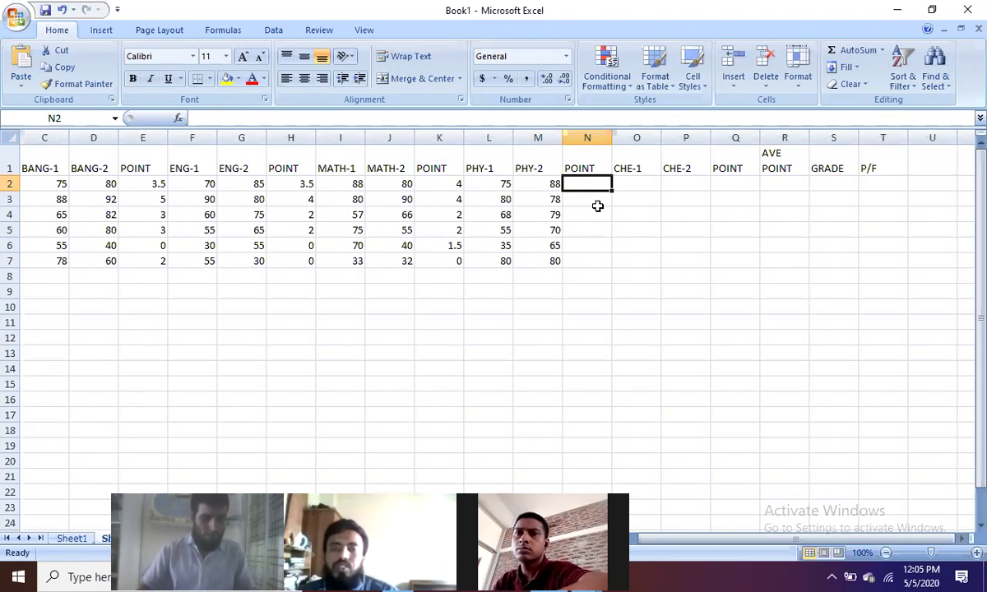
key("ctrl+v")
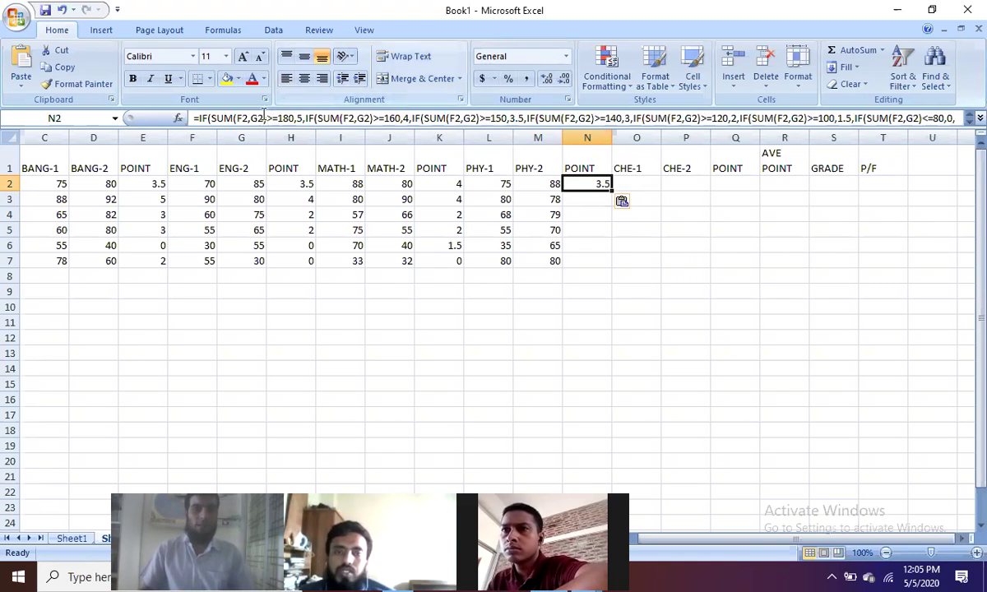
left_click(239, 118)
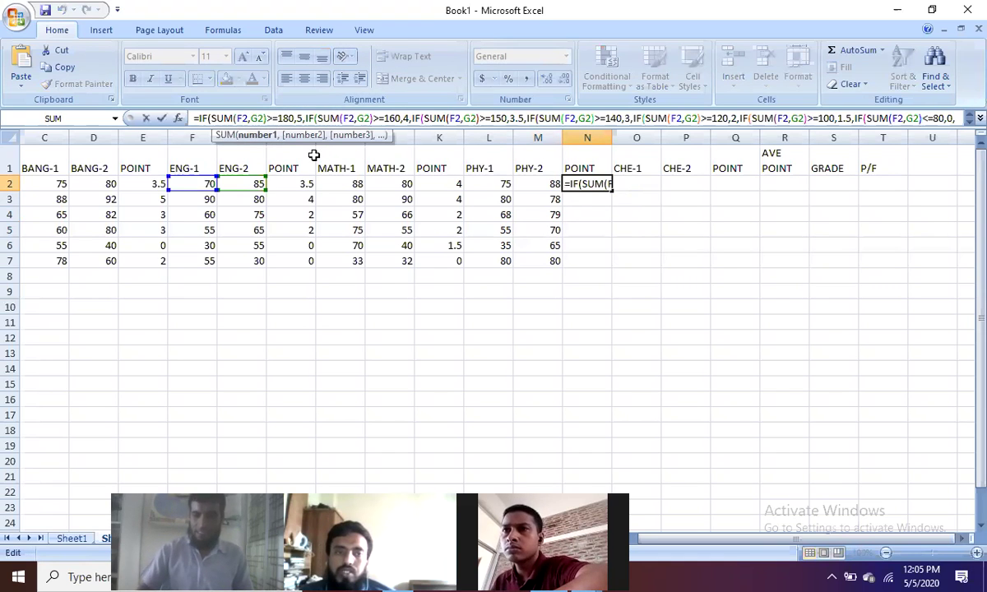
key("BackSpace")
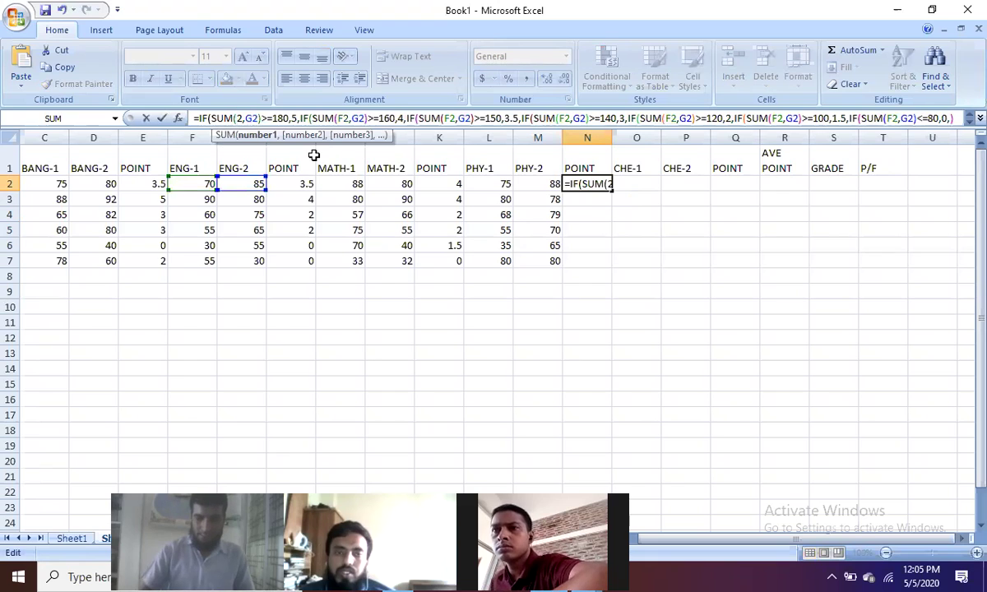
type("L")
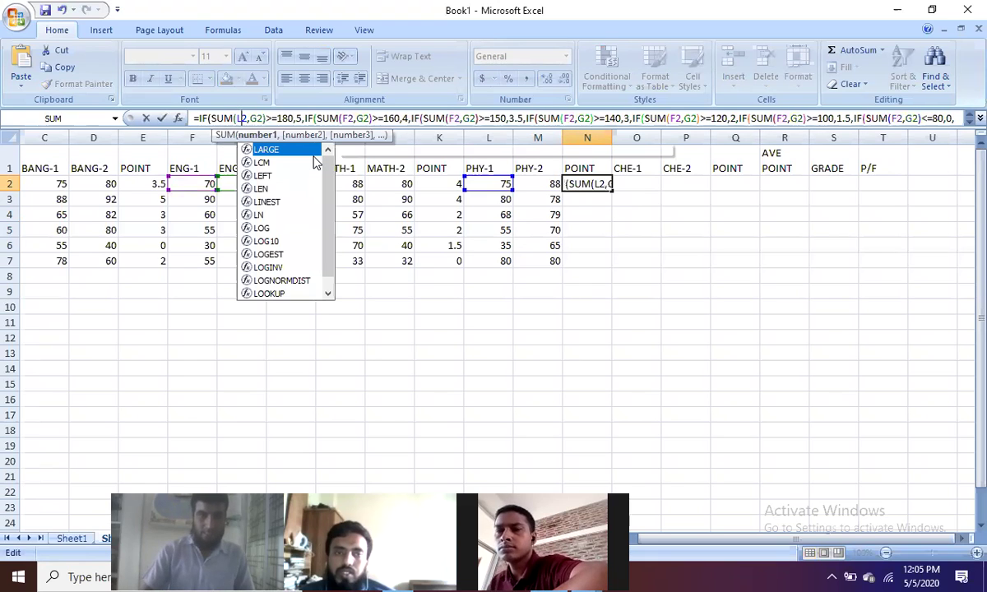
left_click(250, 117)
key("BackSpace")
type("M")
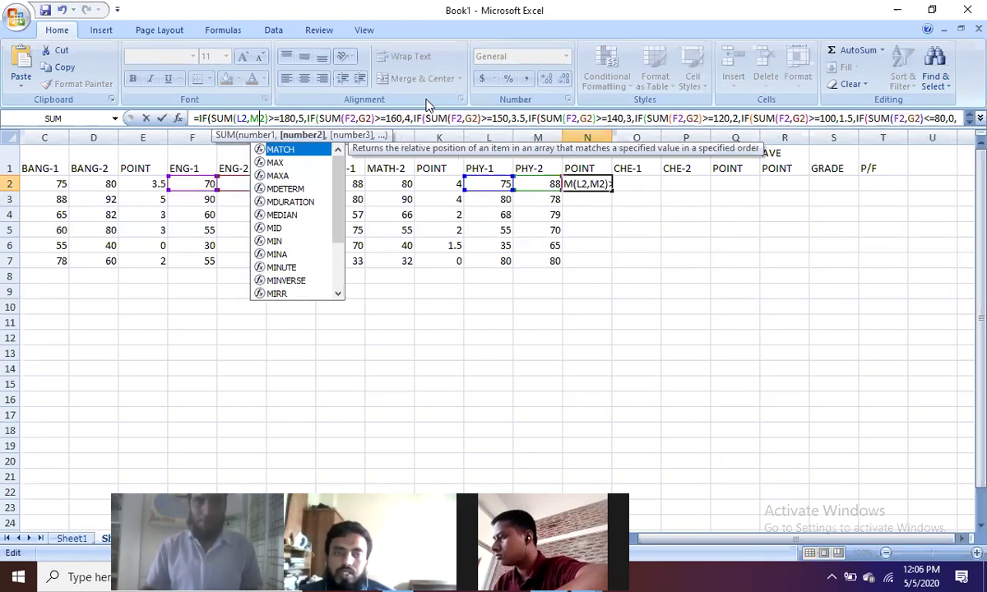
Change the SUM references in the >=160 condition of N2's formula to L2 and M2.
left_click(347, 118)
key("BackSpace")
type("L")
key("Escape")
key("Right")
key("Right")
key("Right")
key("Right")
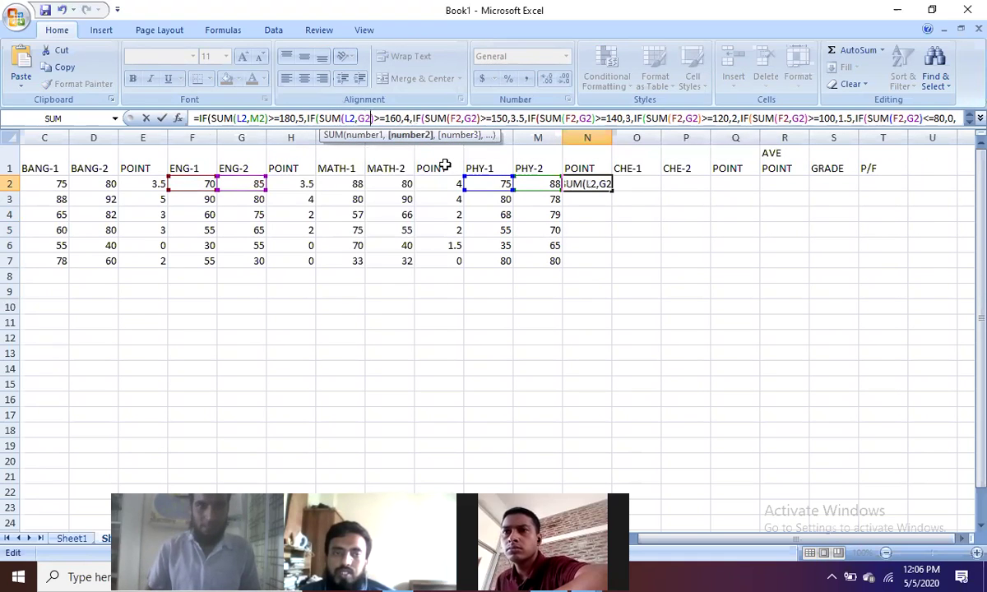
key("BackSpace")
type("M")
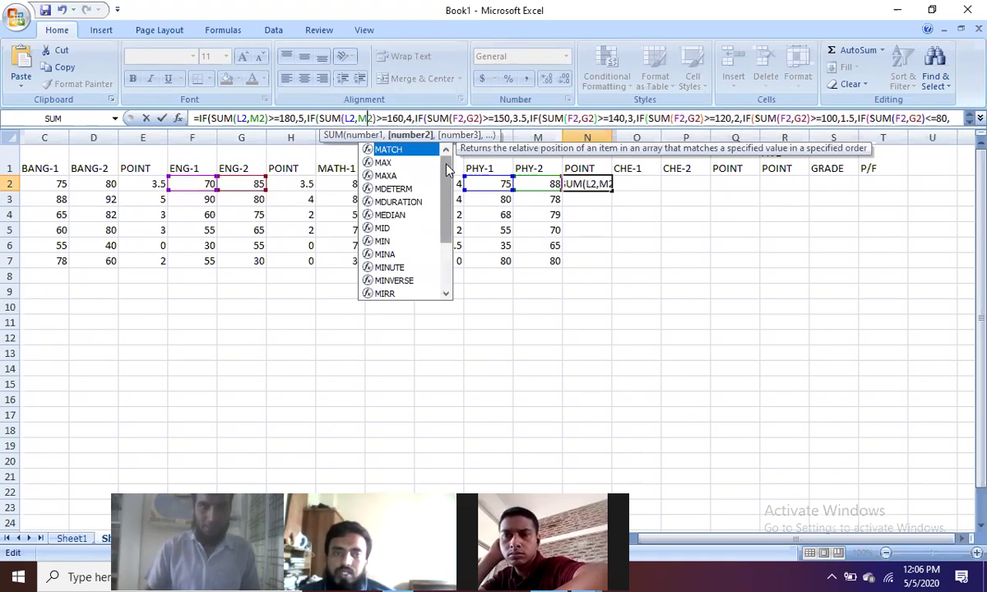
Change the SUM references in the >=150 condition of N2's formula to L2 and M2.
left_click(455, 117)
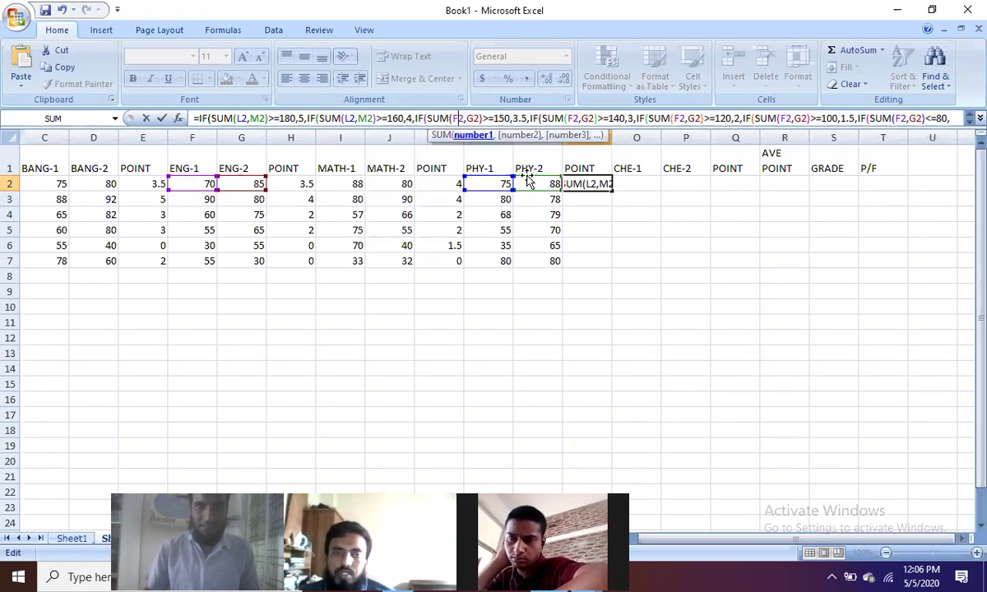
key("BackSpace")
type("L")
key("Right")
key("Right")
key("Right")
key("BackSpace")
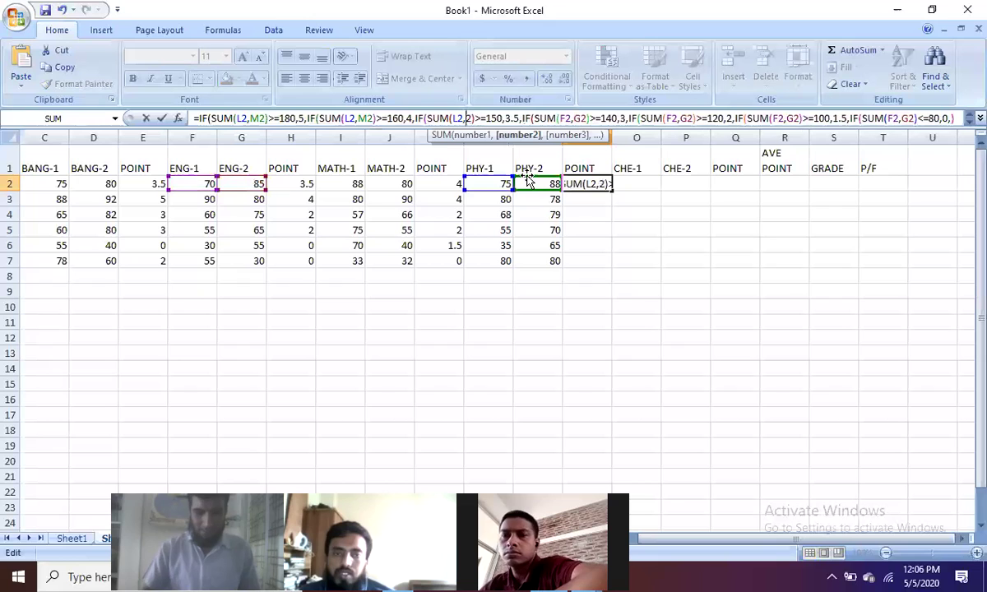
type("M")
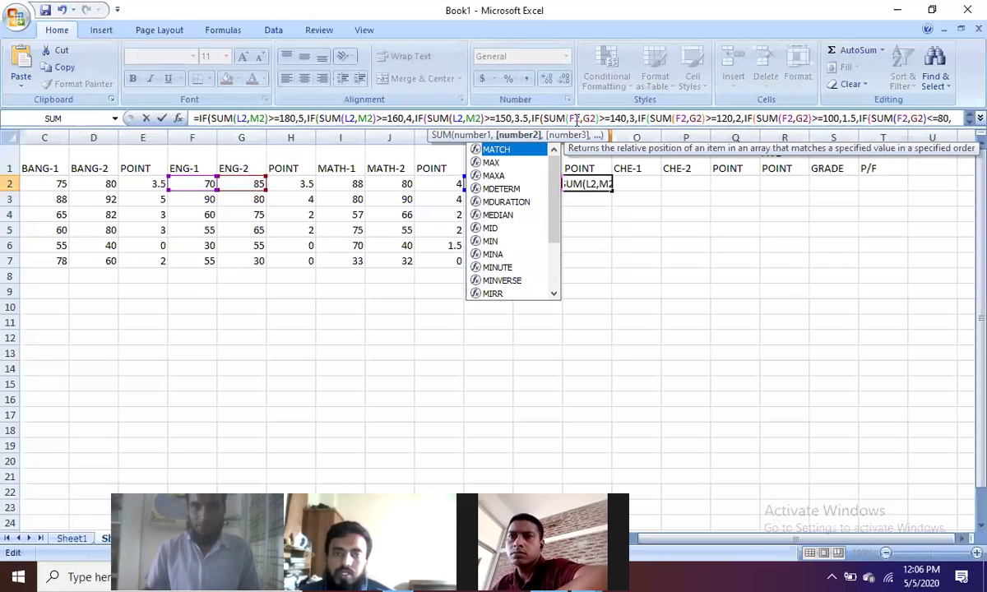
Change the SUM references in the >=140 condition of N2's formula to L2 and M2.
left_click(573, 117)
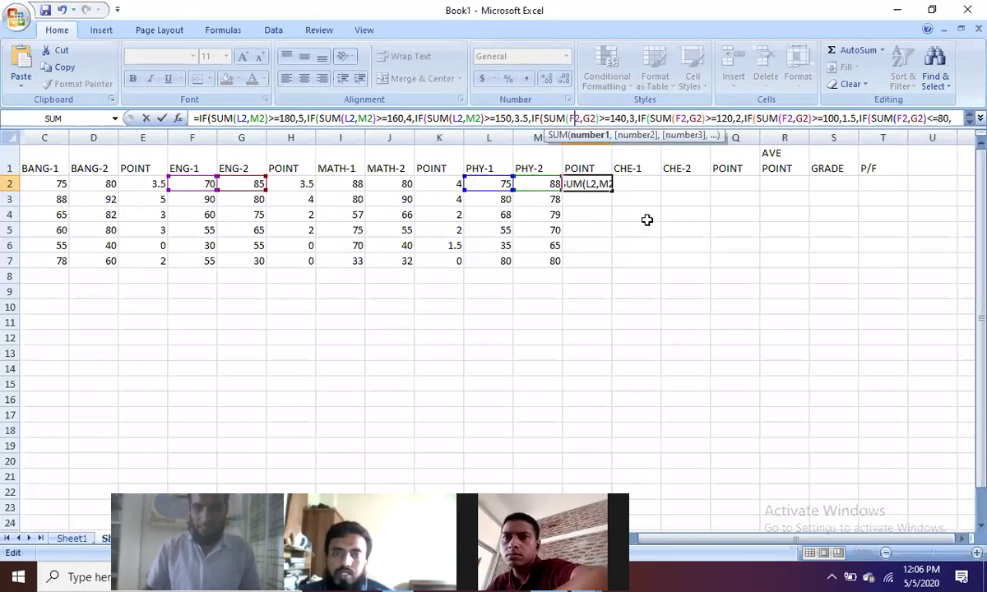
key("BackSpace")
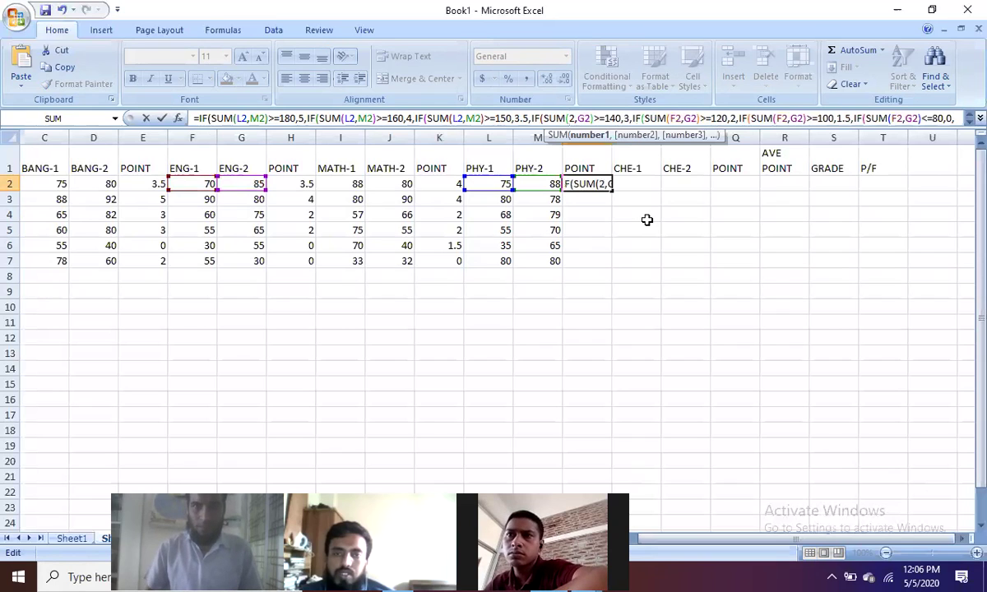
type("L")
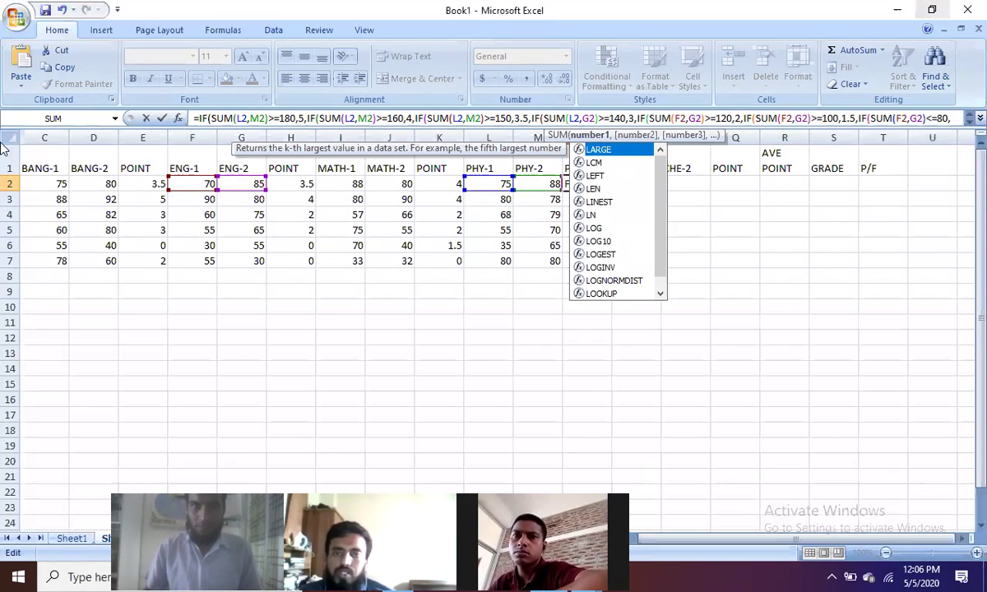
left_click(589, 117)
key("BackSpace")
type("M")
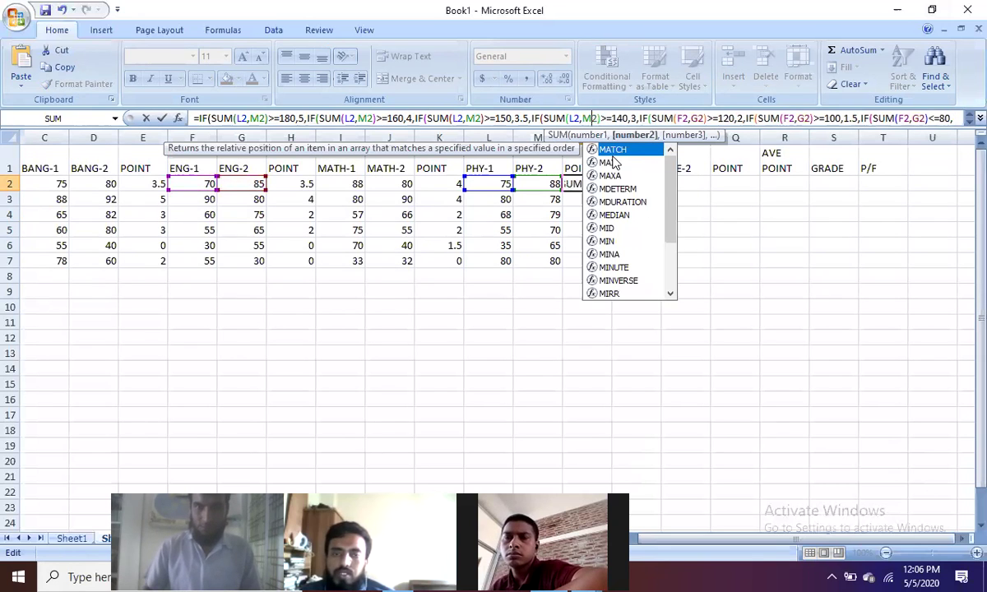
Change the SUM references in the >=120 condition of N2's formula to L2 and M2.
left_click(683, 119)
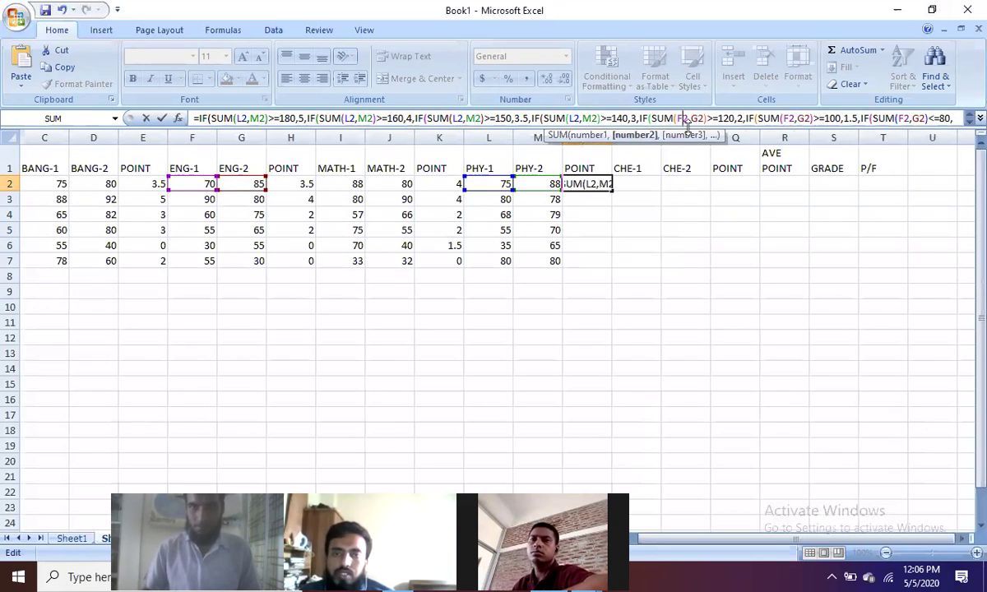
key("BackSpace")
type("L")
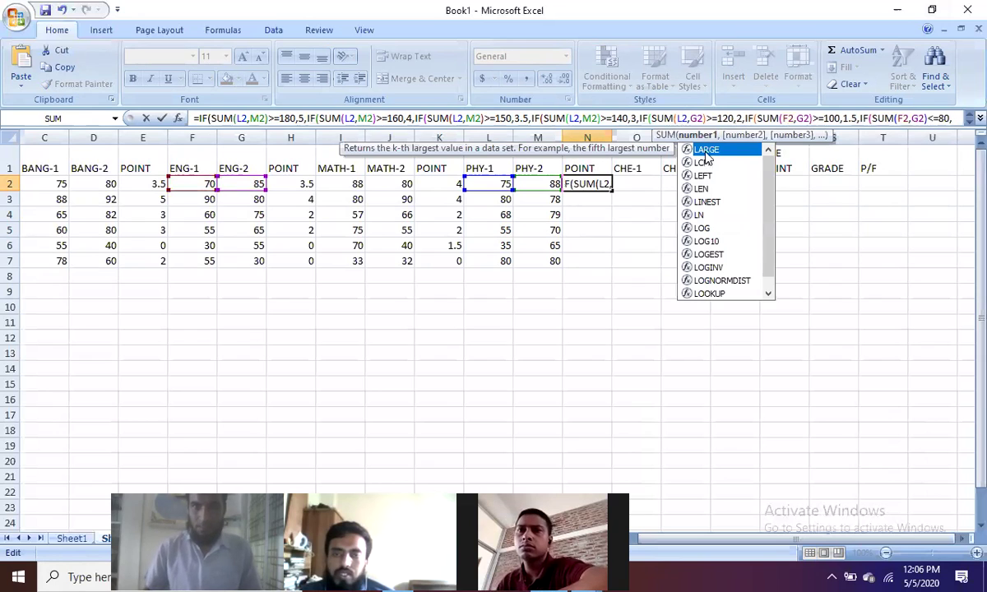
left_click(699, 117)
key("BackSpace")
type("M")
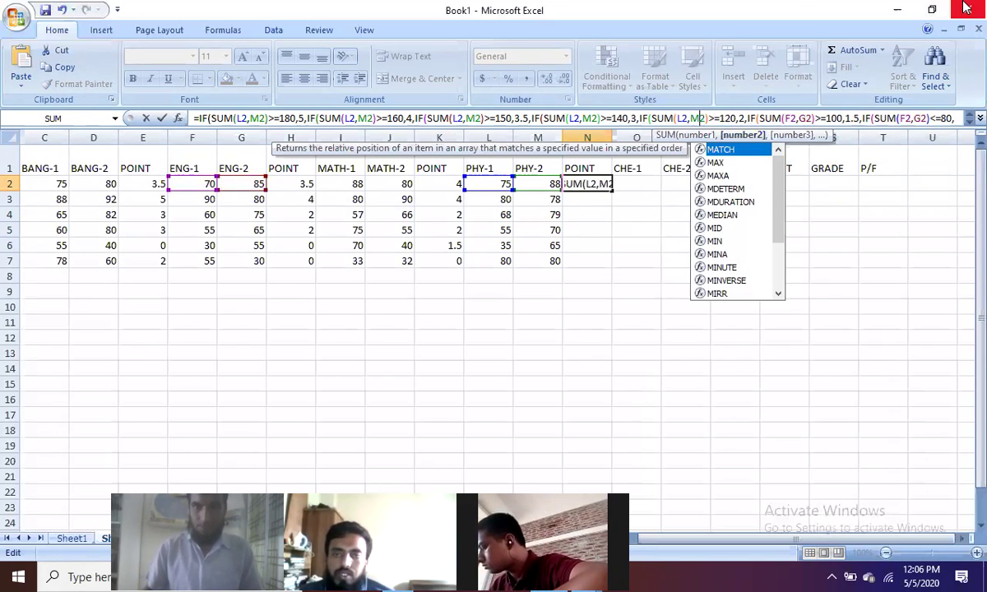
Change the SUM references in the >=100 condition of N2's formula to L2 and M2.
left_click(791, 118)
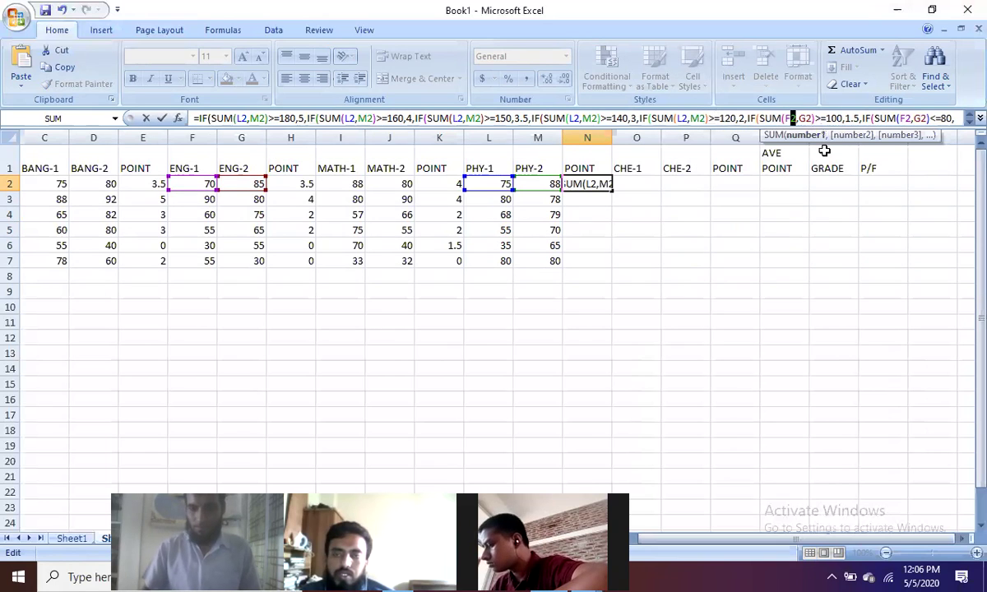
key("Right")
key("Right")
key("Right")
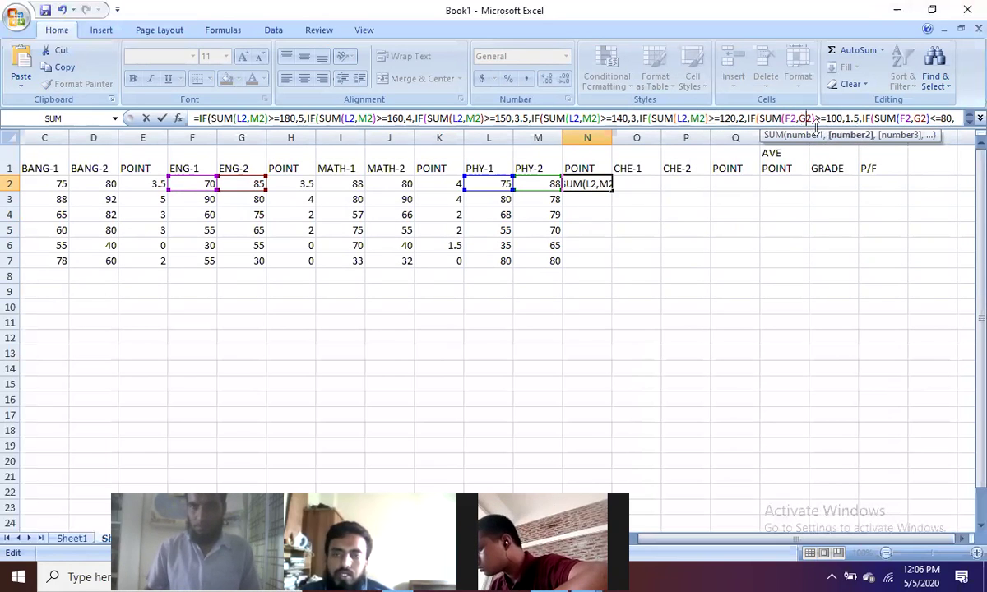
key("BackSpace")
type("M")
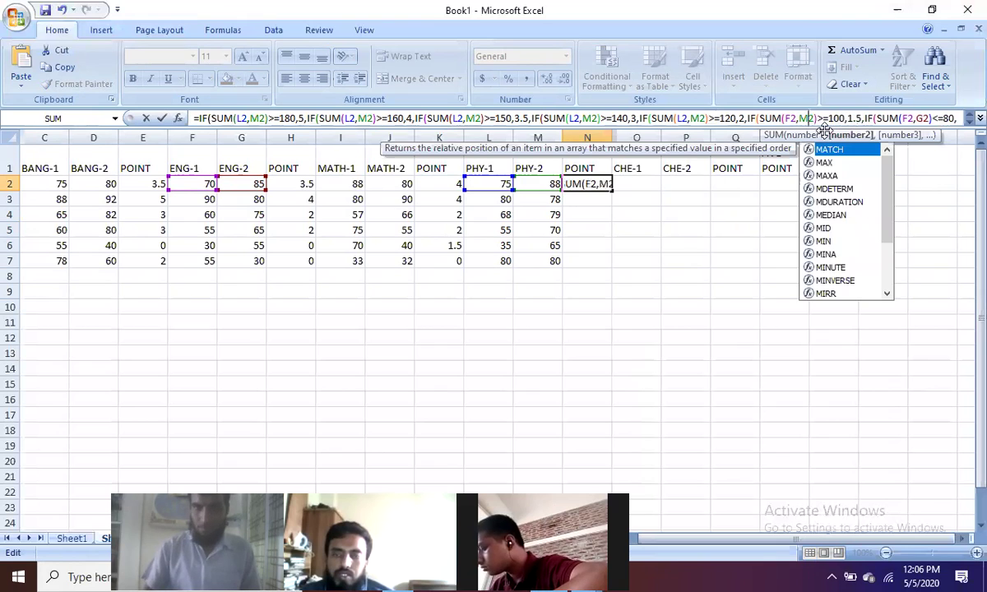
key("Left")
key("Left")
key("Left")
key("BackSpace")
type("L")
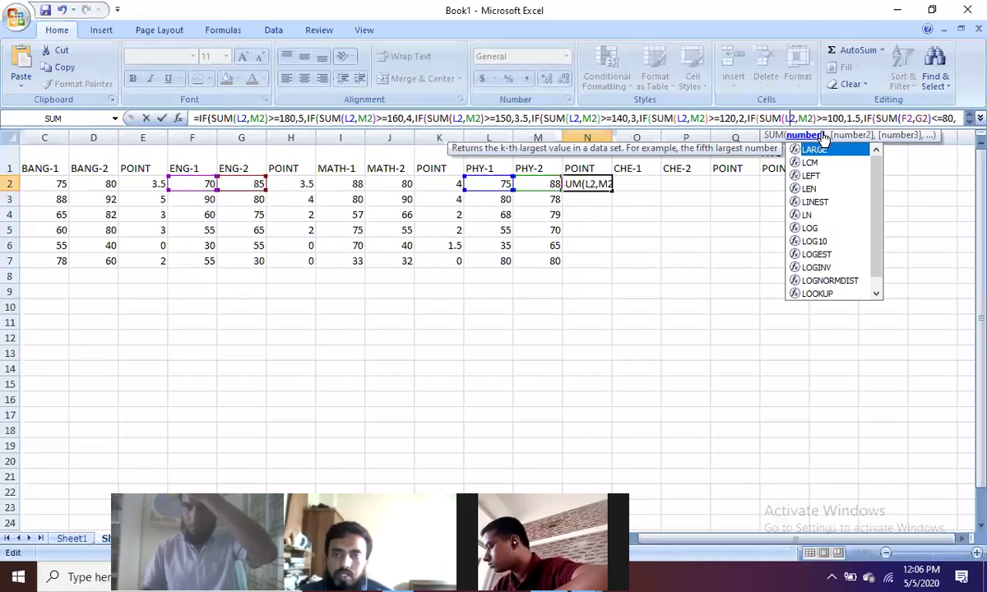
Change the SUM references in the <=80 condition of N2's formula to L2 and M2.
key("Right")
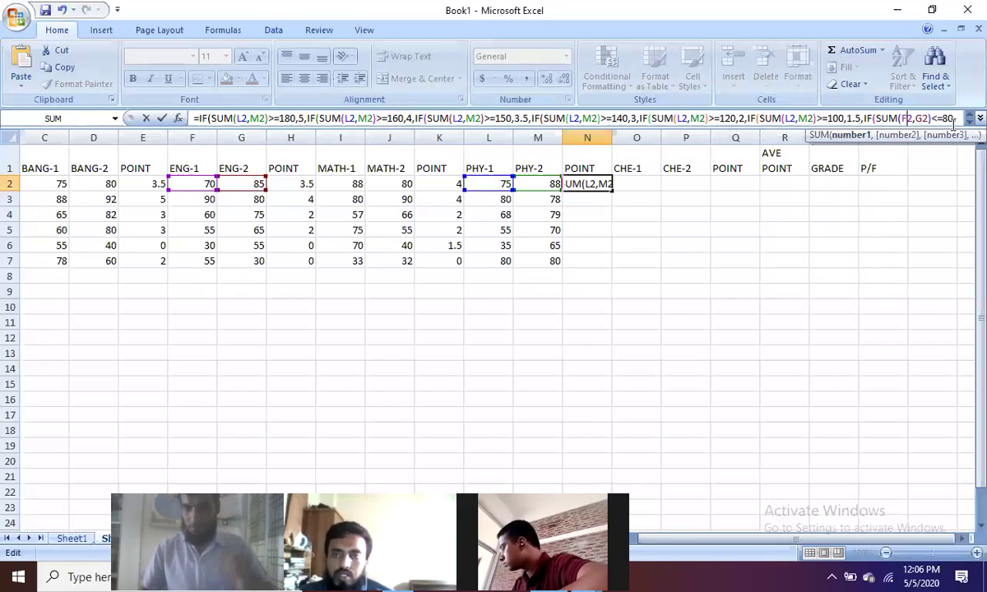
key("BackSpace")
type("L")
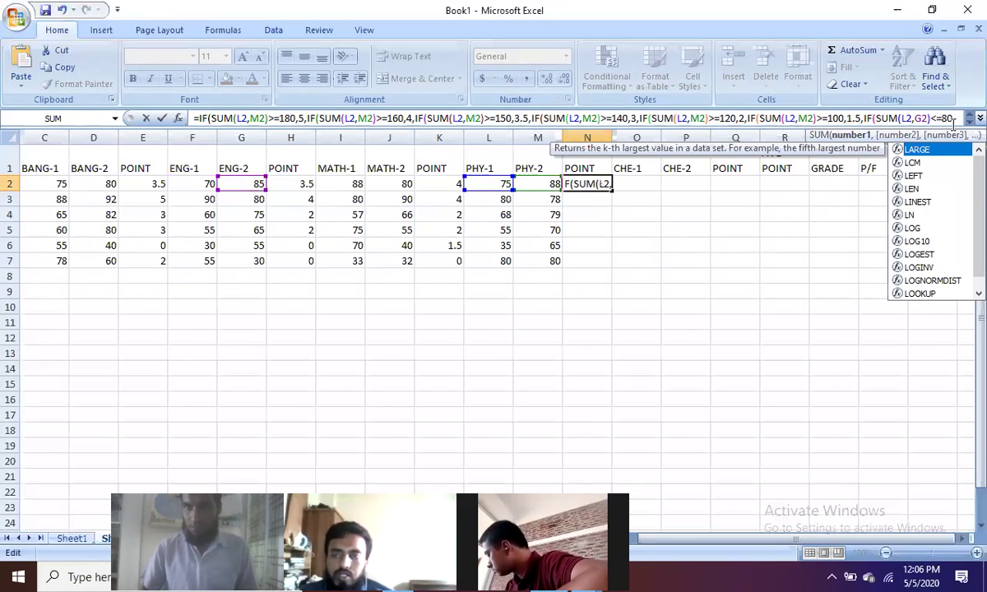
key("Right")
key("Right")
key("Delete")
type("M")
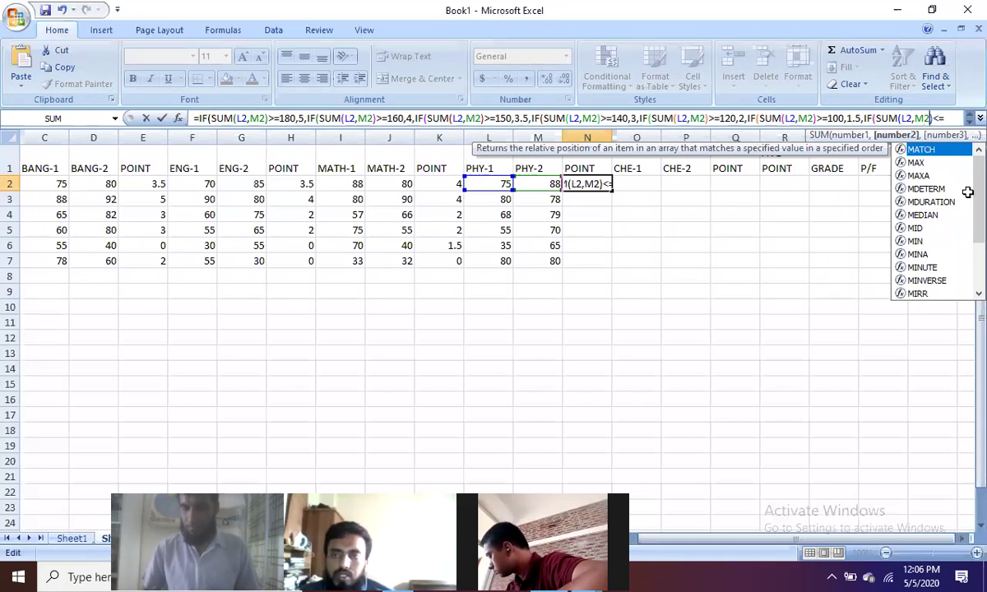
Commit the edited grade point formula in N2 and fill it down through N7.
key("Right")
key("Right")
key("Right")
key("Right")
key("Right")
key("Right")
key("Right")
key("Right")
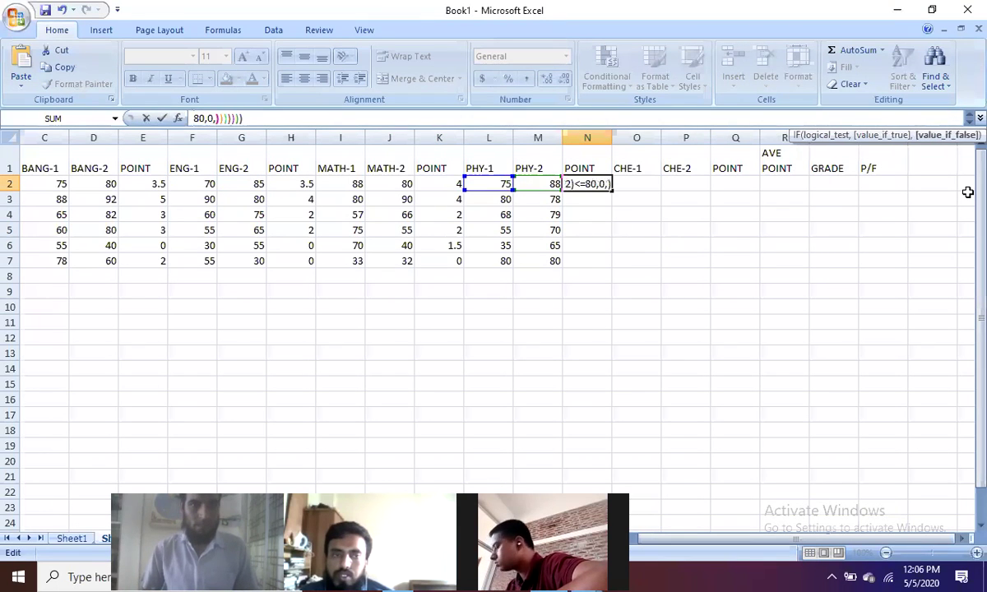
key("Right")
key("Right")
key("Right")
key("Right")
key("Right")
key("Right")
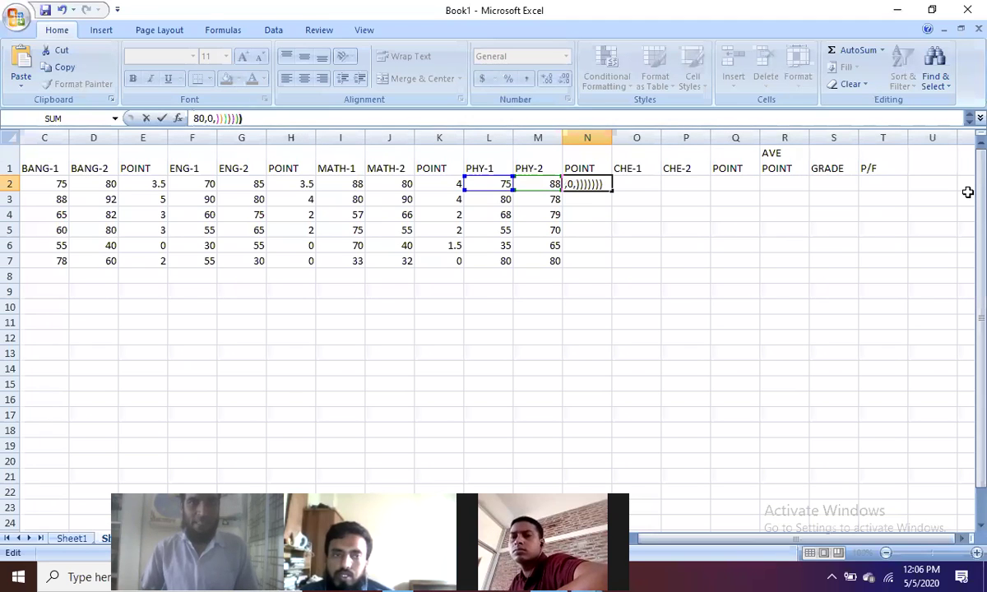
key("Return")
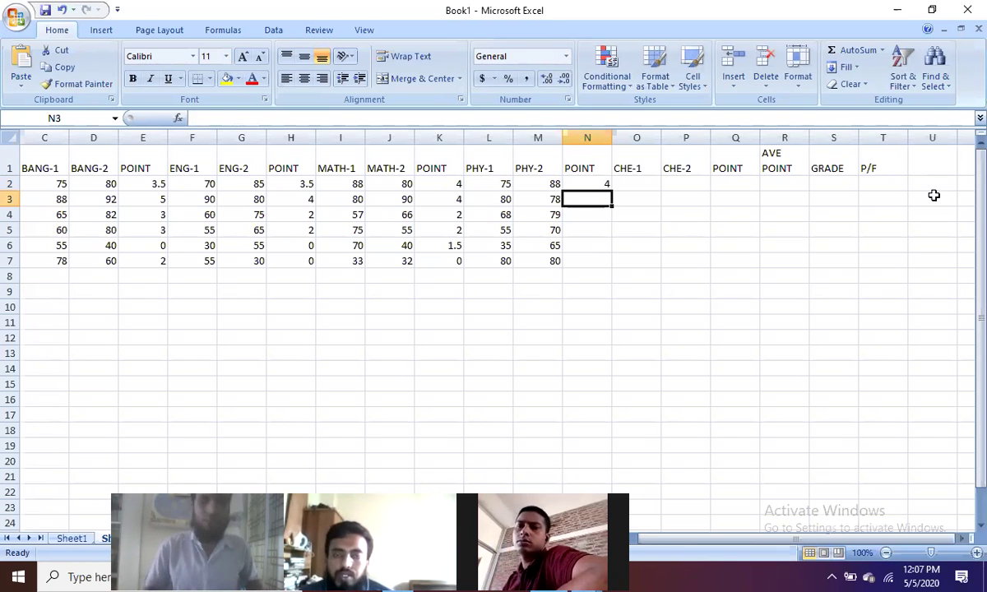
left_click(604, 182)
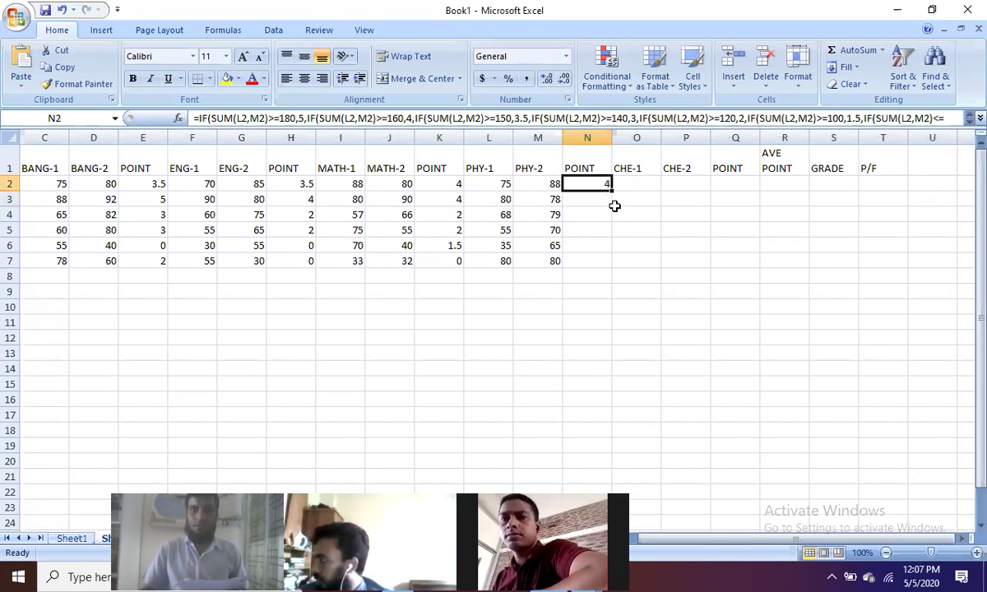
left_click_drag(610, 190, 614, 268)
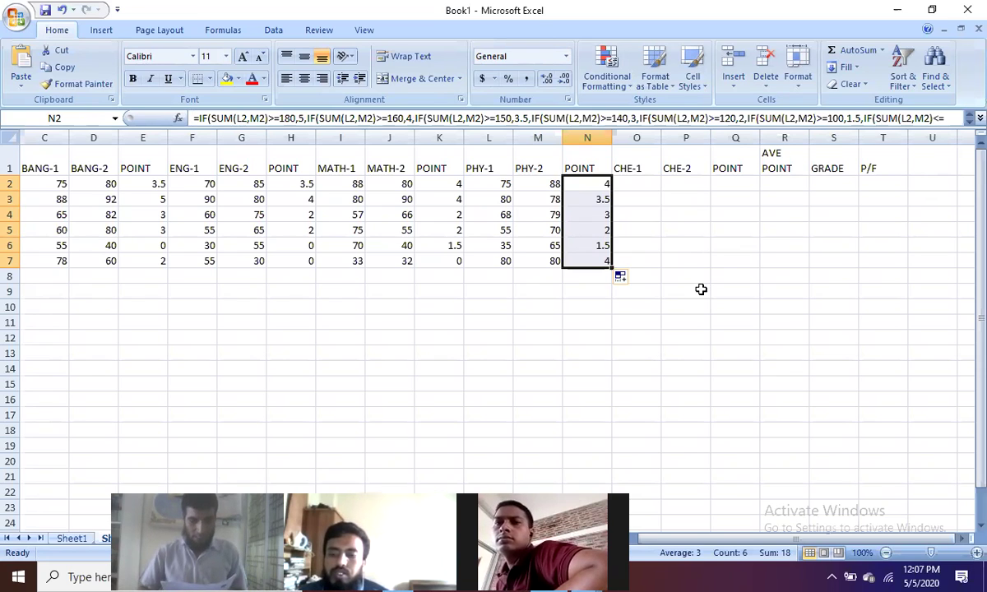
Enter the CHE-1 marks 85, 93, 70, 65, 66 and 50 in cells O2 to O7.
left_click(637, 184)
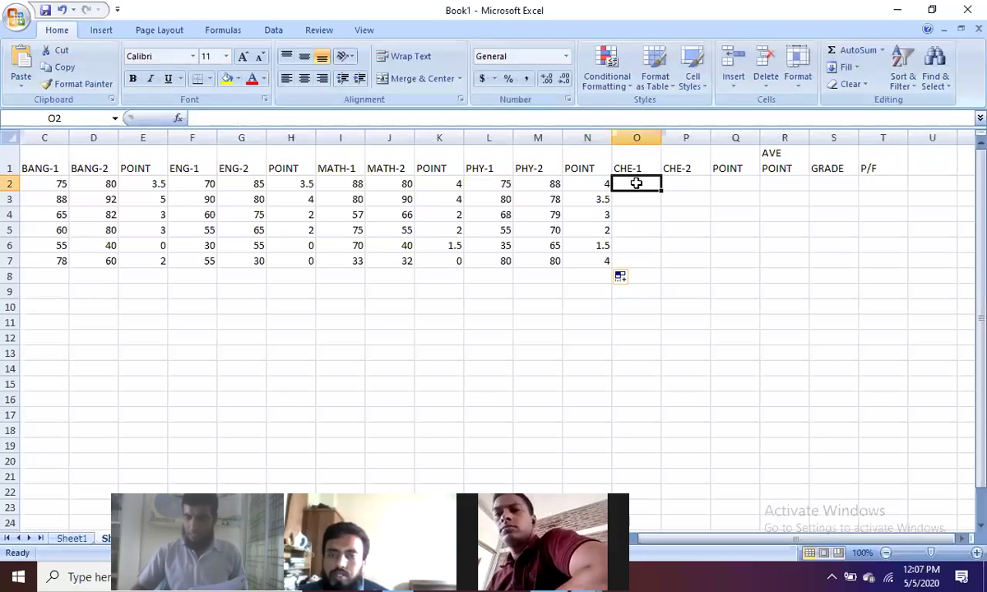
type("85")
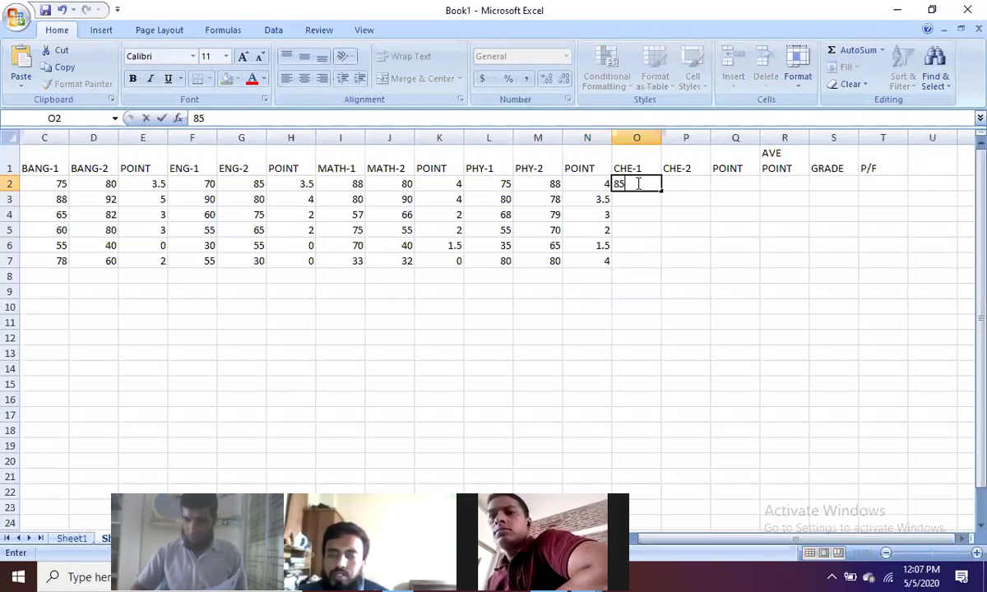
key("Return")
type("93")
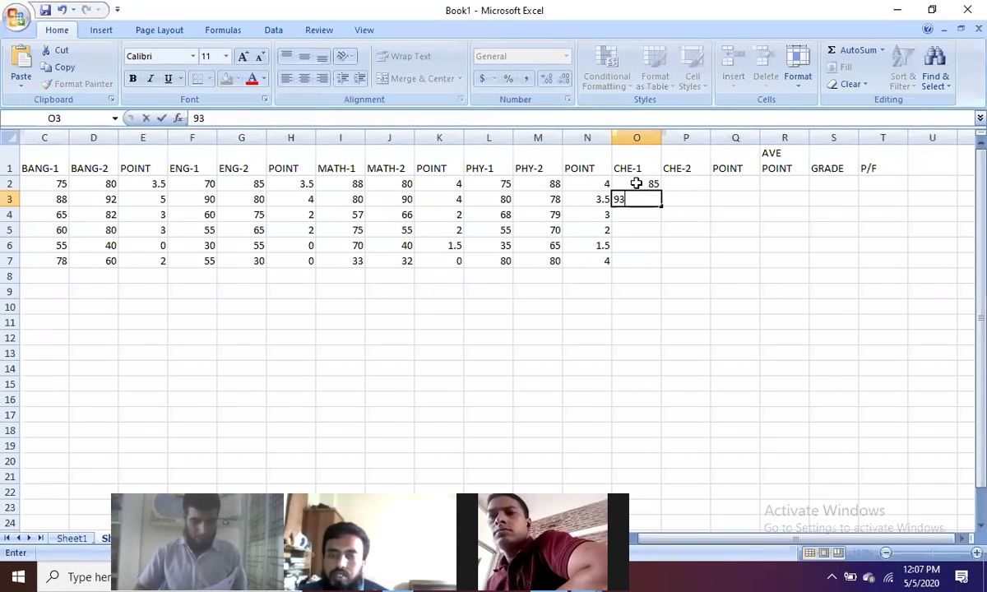
key("Return")
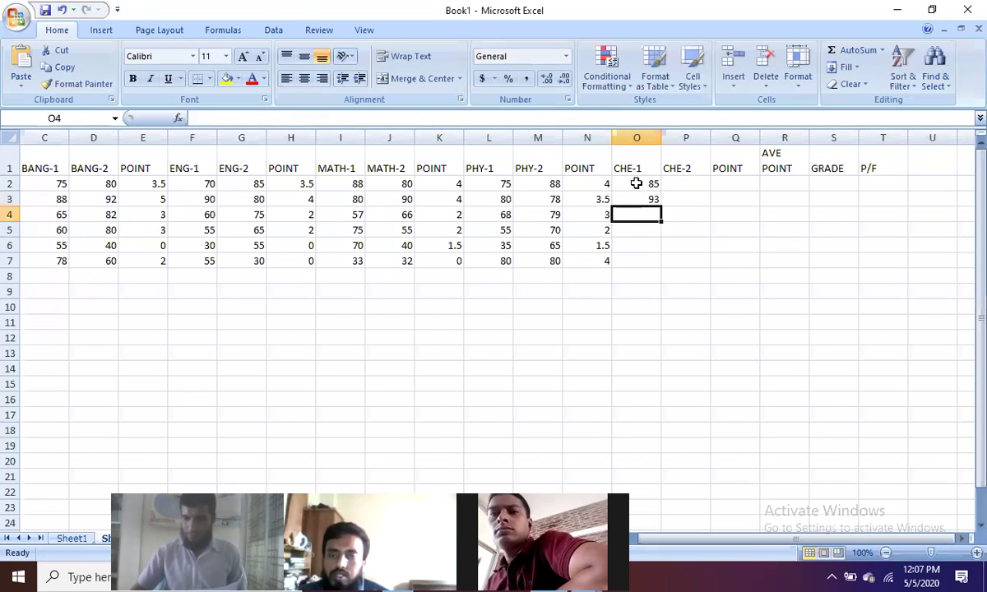
type("70")
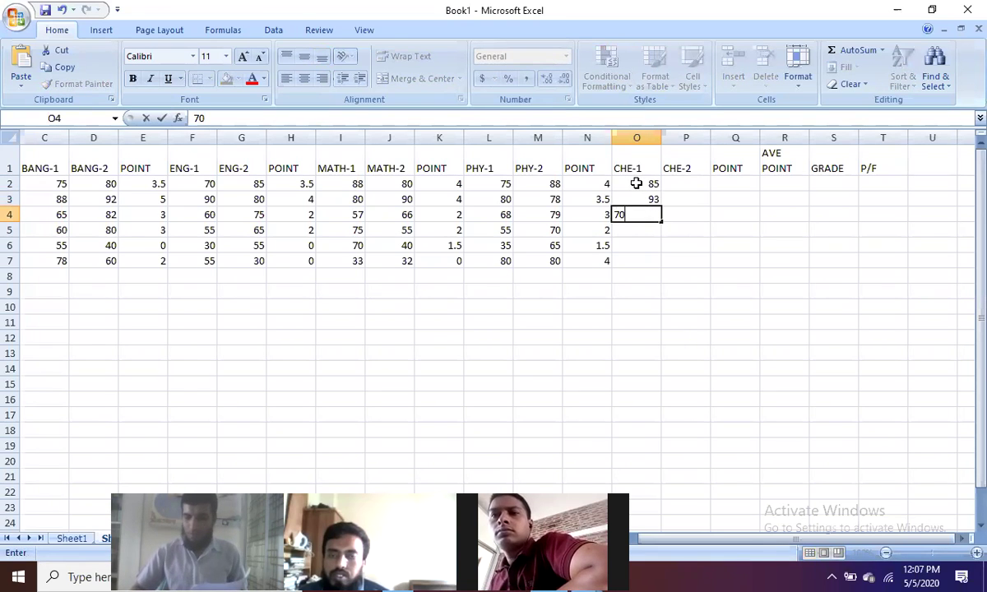
key("Return")
type("65")
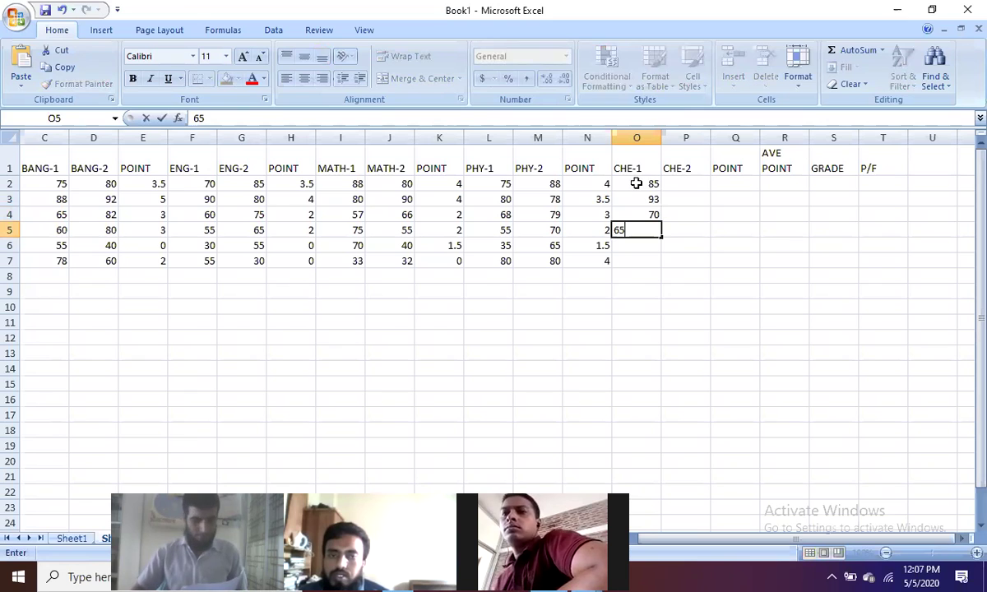
key("Return")
type("66")
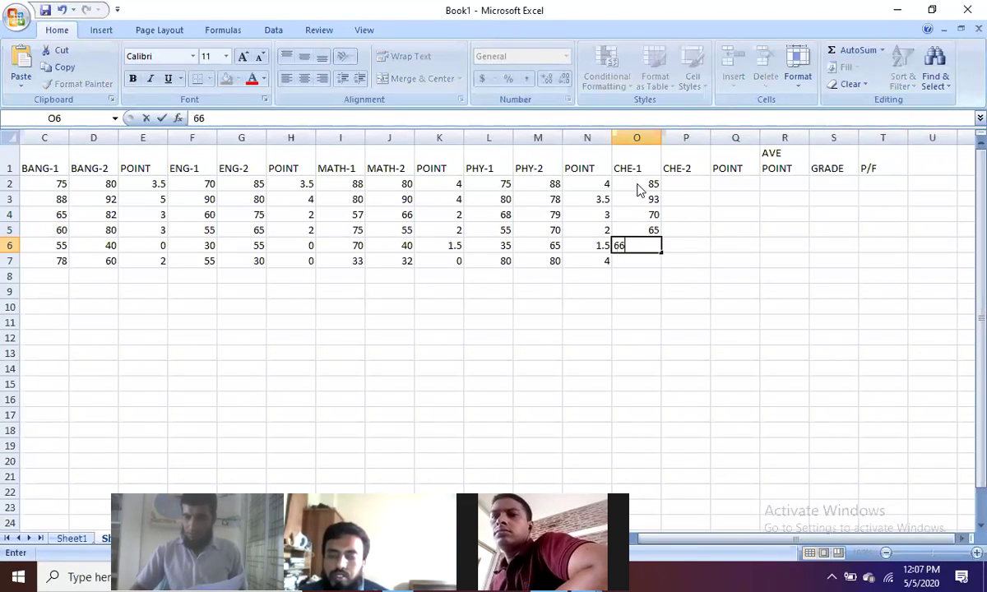
key("Return")
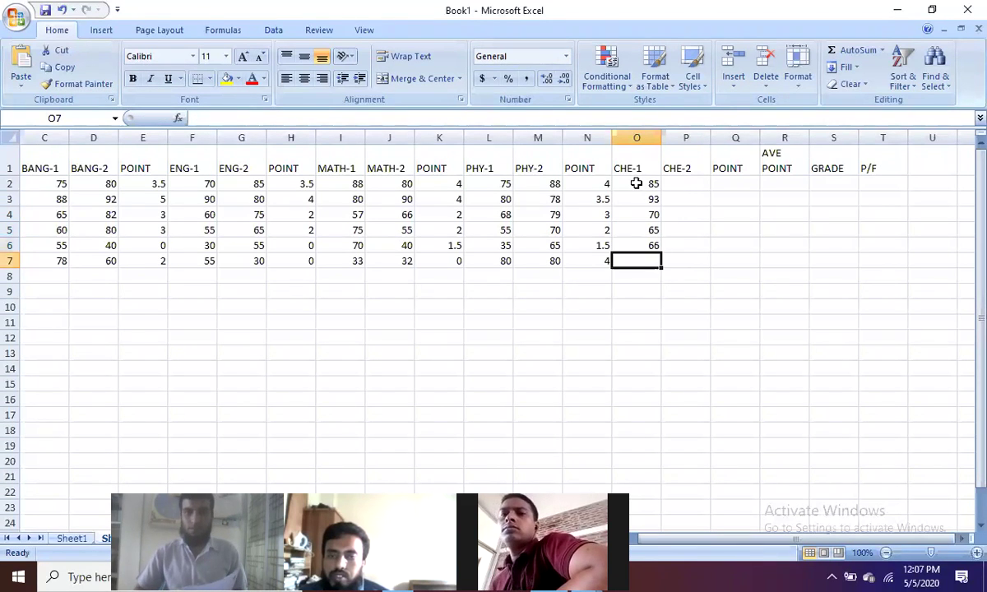
type("50")
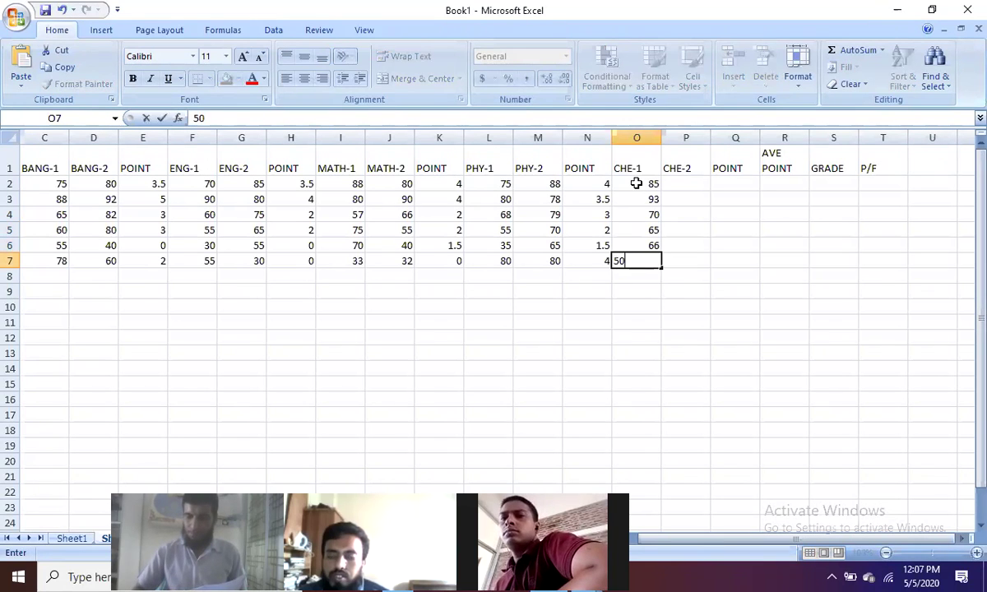
key("Tab")
Enter the CHE-2 marks 90, 88, 82, 80, 55 and 80 in cells P2 to P7.
key("Up")
key("Up")
key("Up")
key("Up")
key("Up")
key("Up")
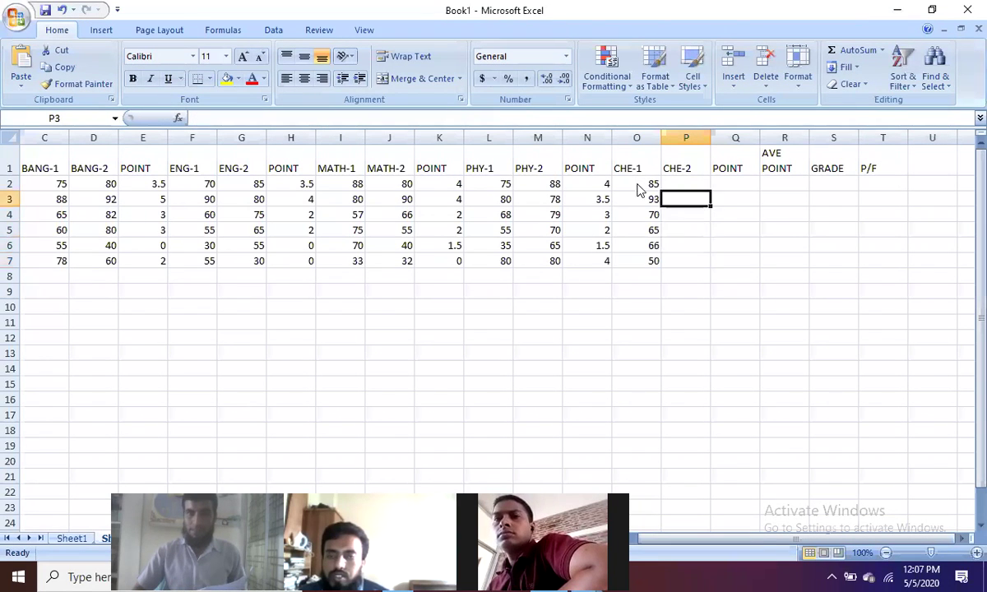
key("Down")
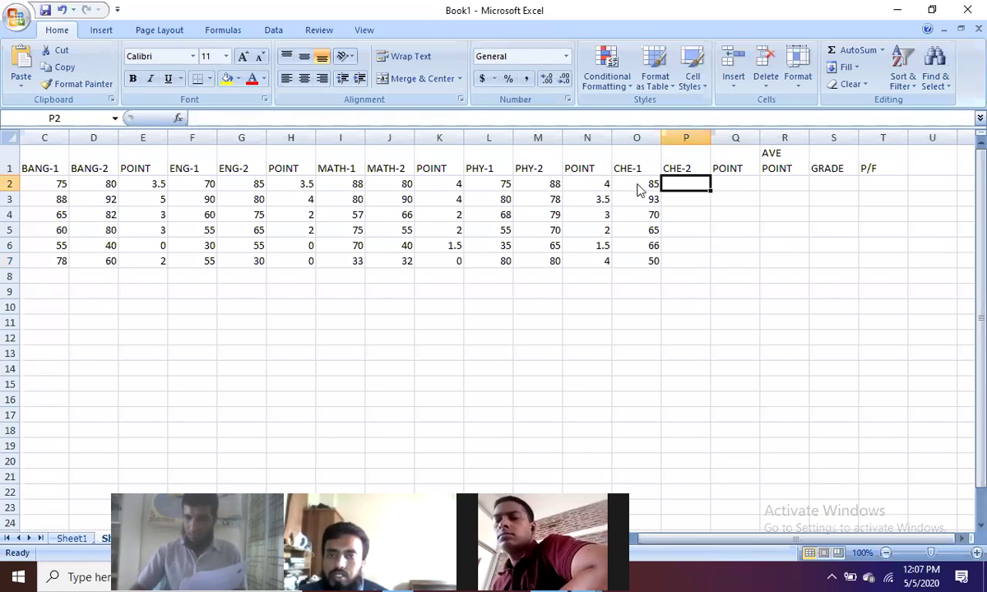
type("90")
key("Return")
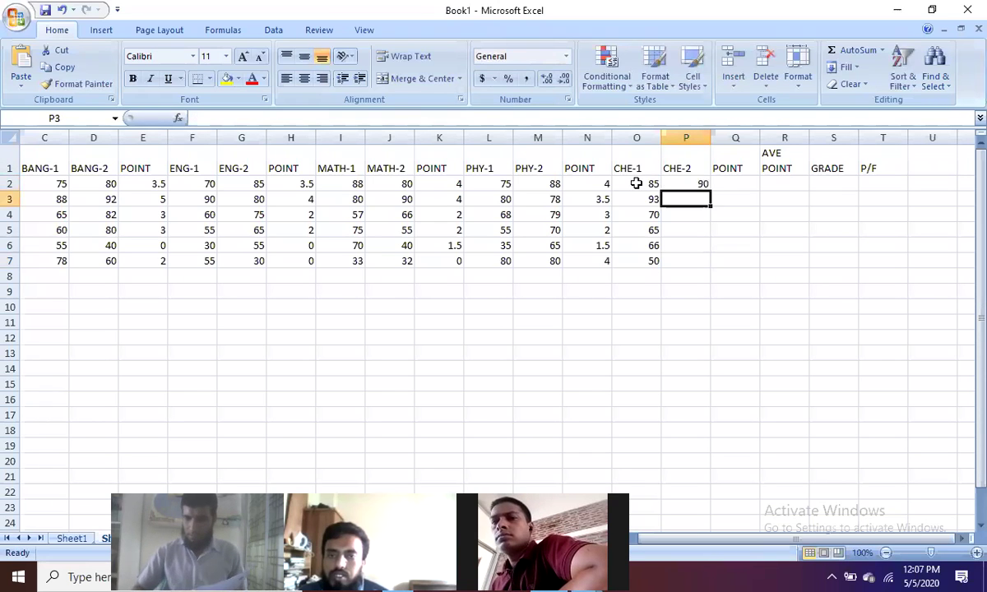
type("88")
key("Return")
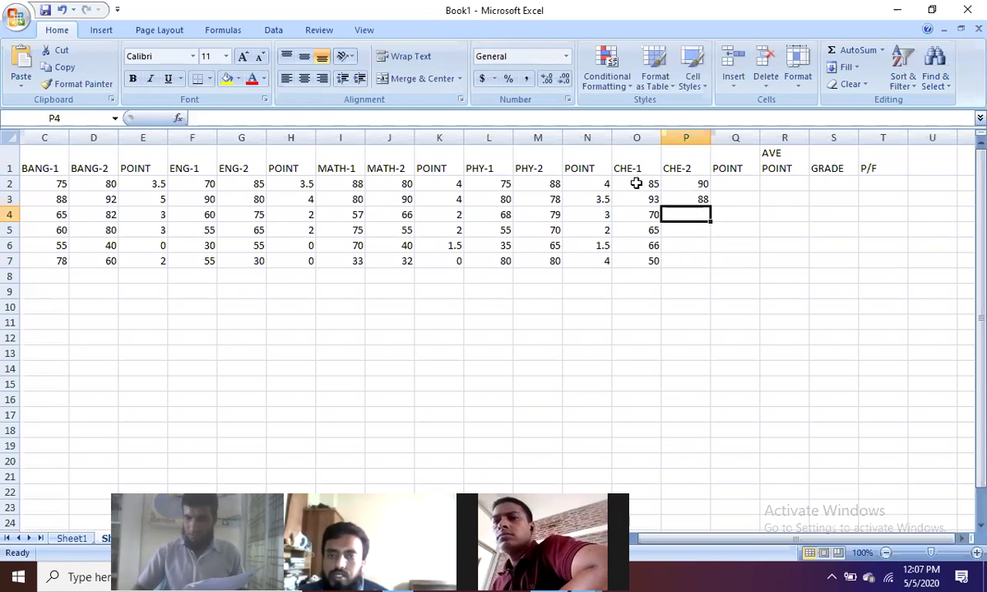
type("82")
key("Return")
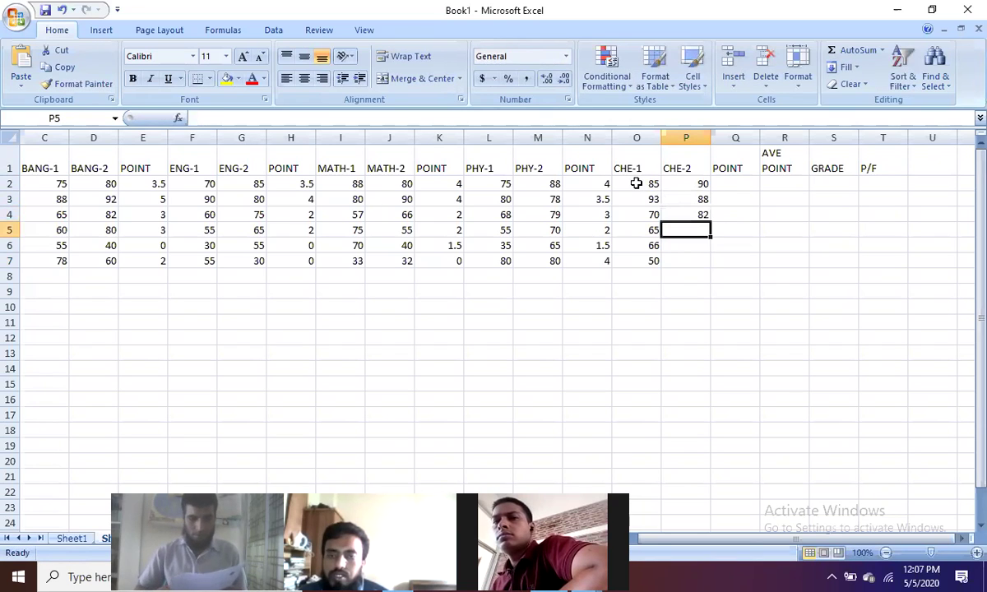
type("80")
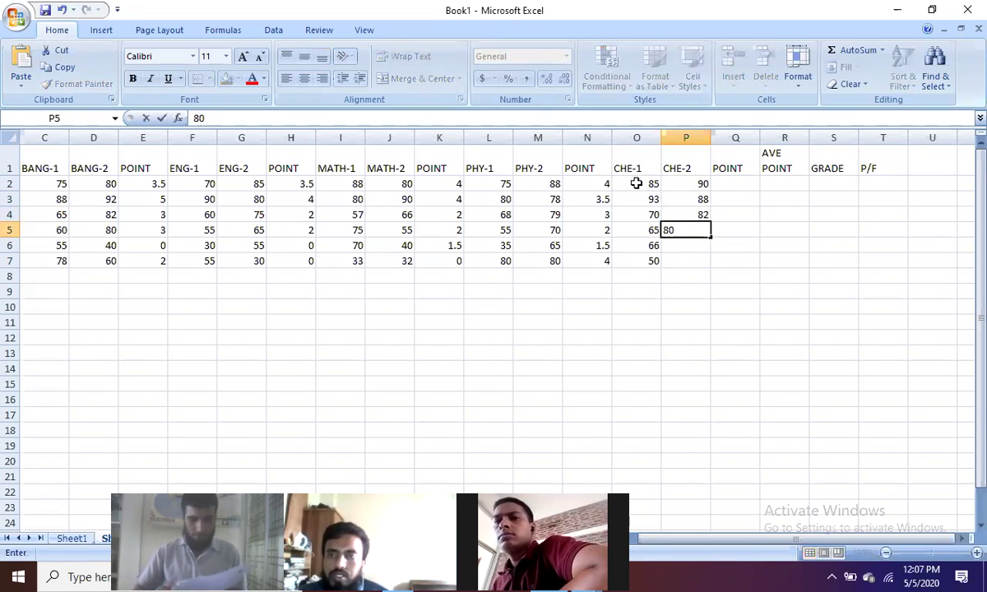
key("Return")
type("55")
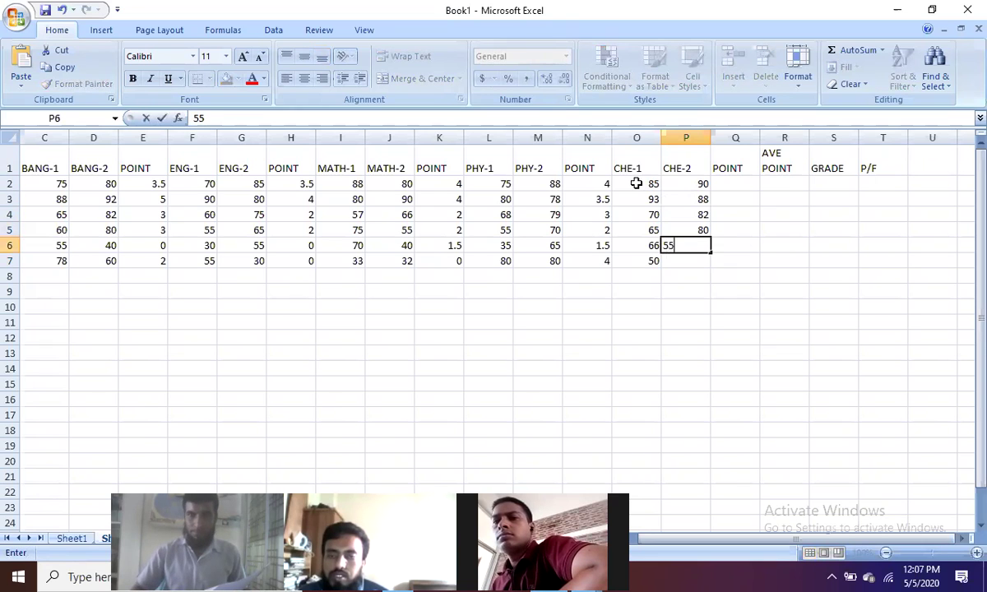
key("Return")
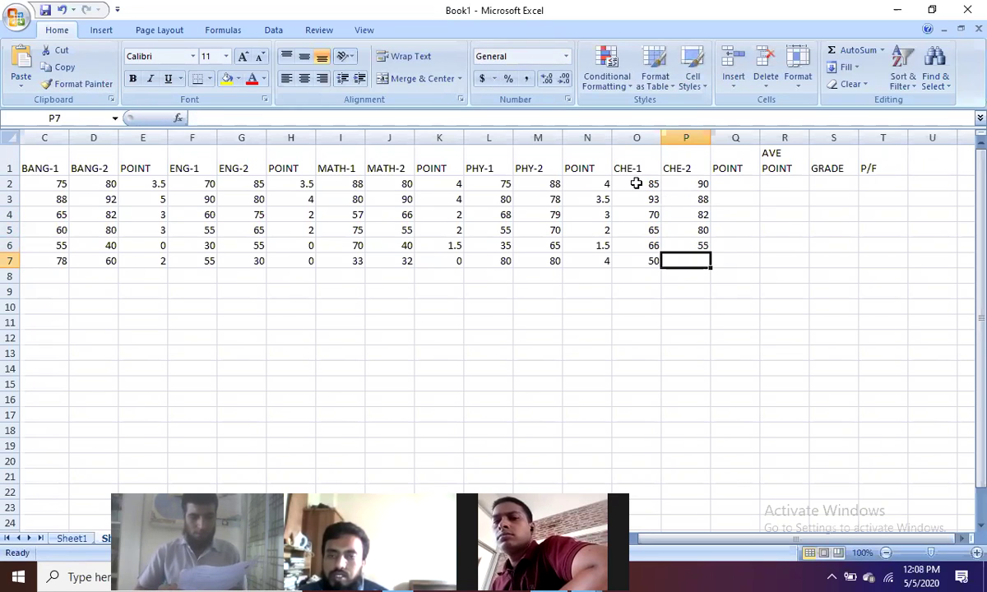
type("80")
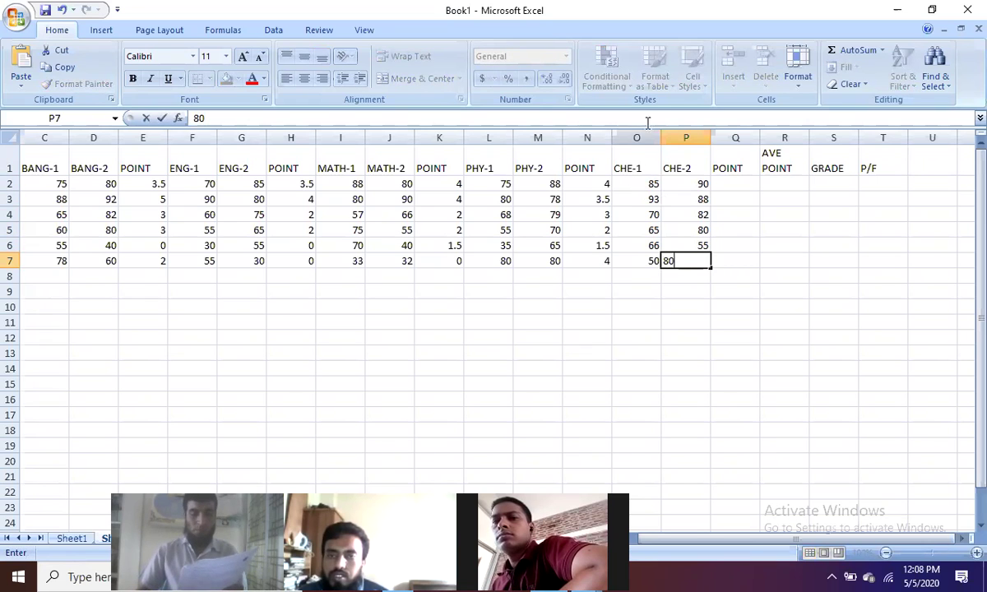
Paste the copied grade point formula into Q2 and change the SUM references in its >=180 condition to O2 and P2.
left_click(743, 183)
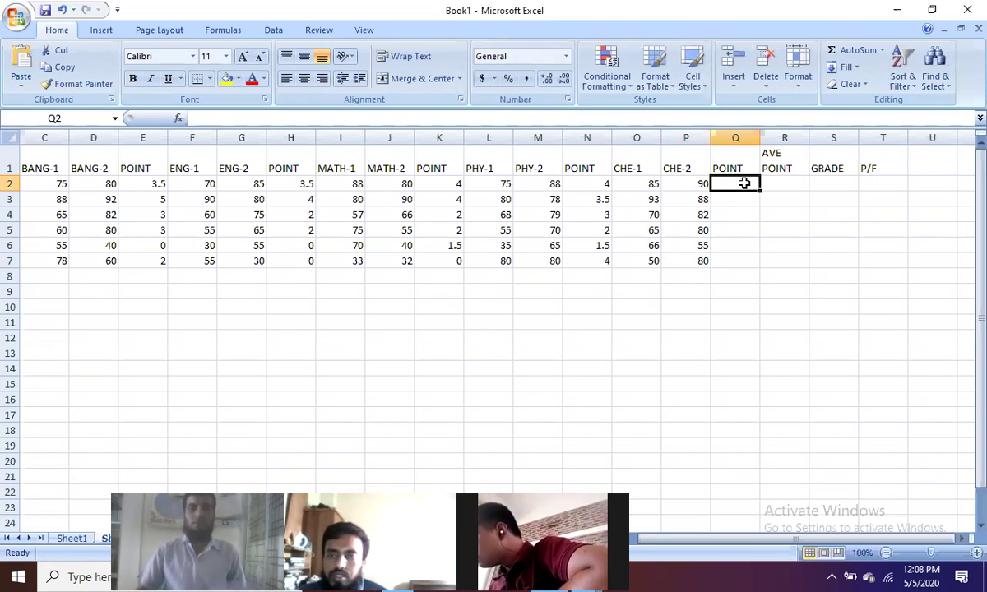
key("ctrl+v")
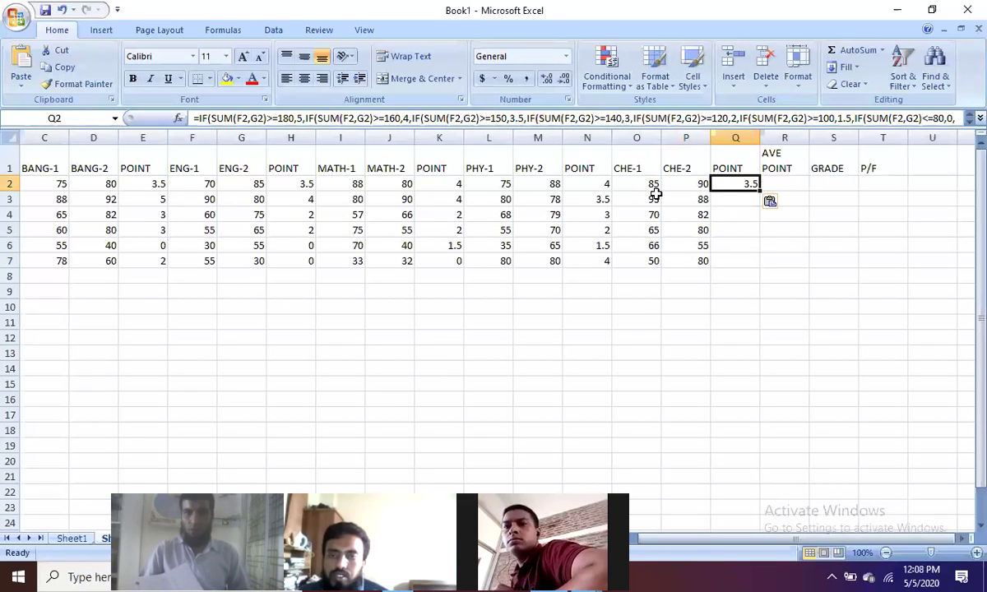
left_click(235, 120)
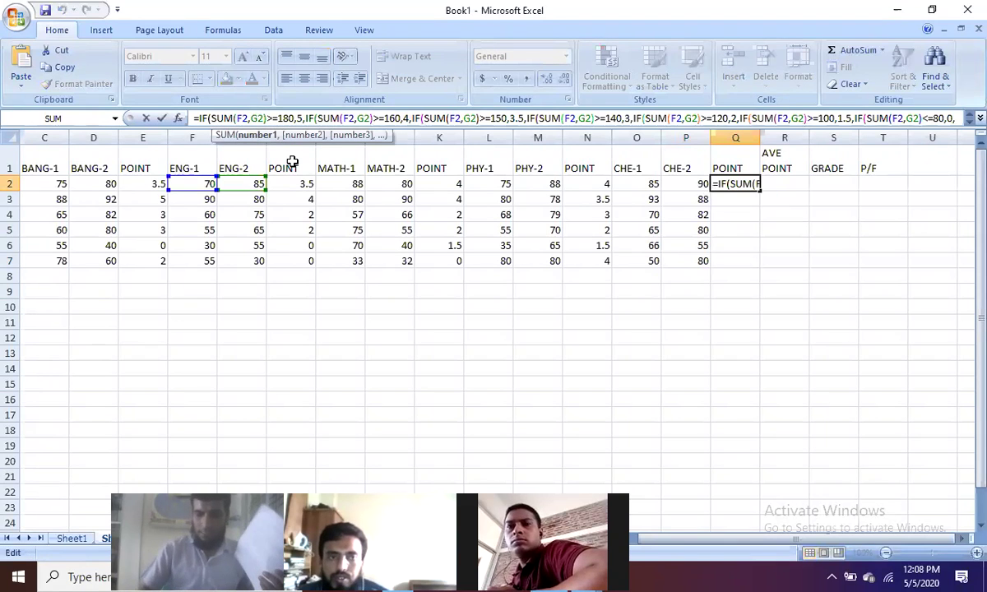
key("Delete")
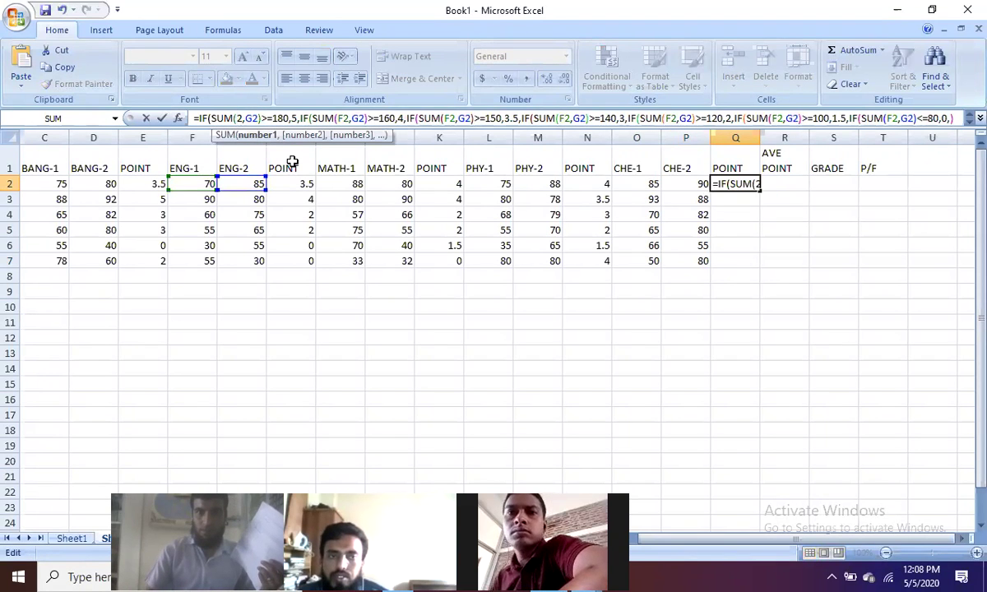
type("O")
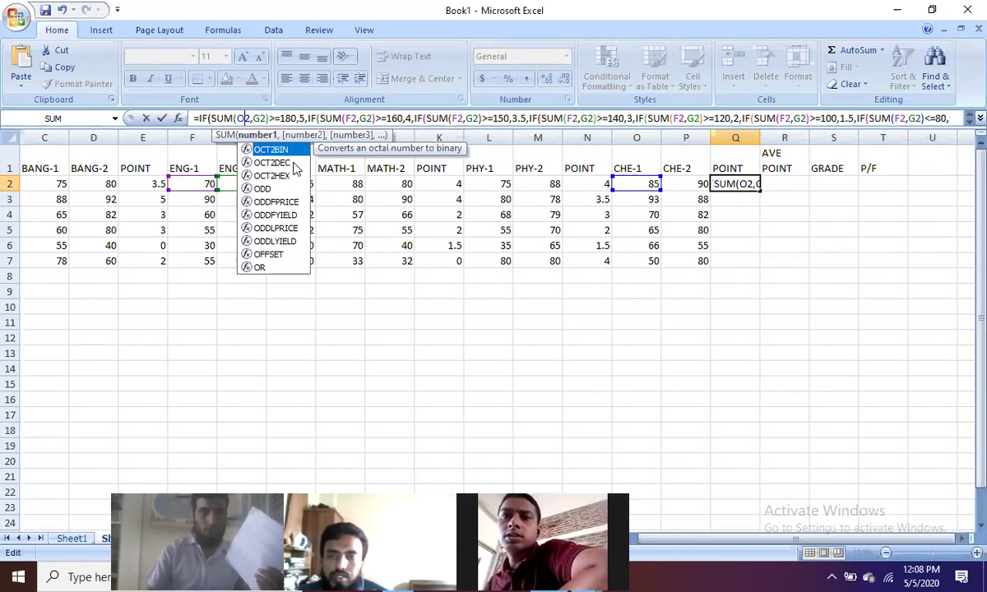
key("Right")
key("Right")
key("Right")
key("Right")
key("Right")
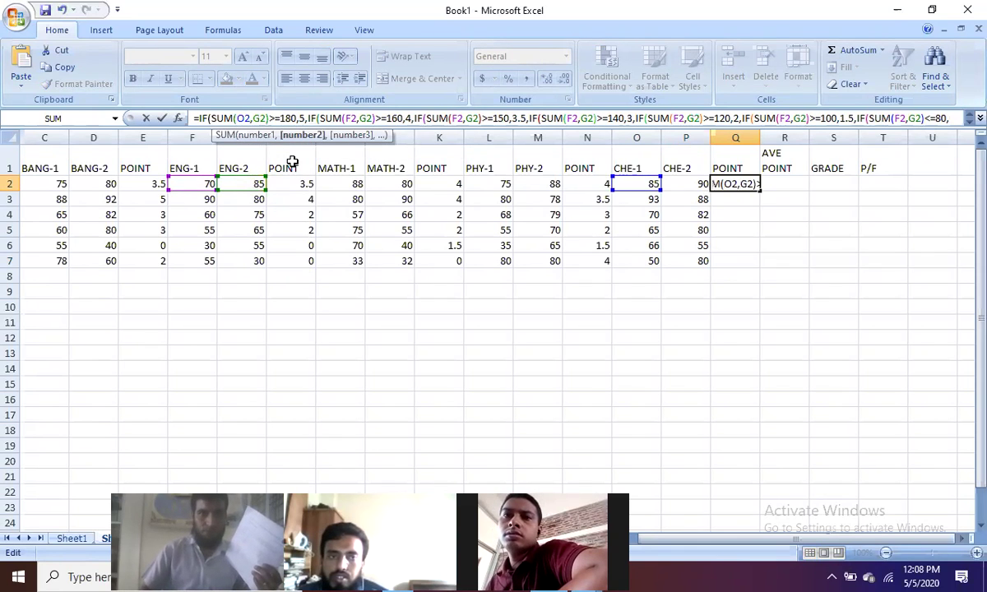
key("BackSpace")
type("P")
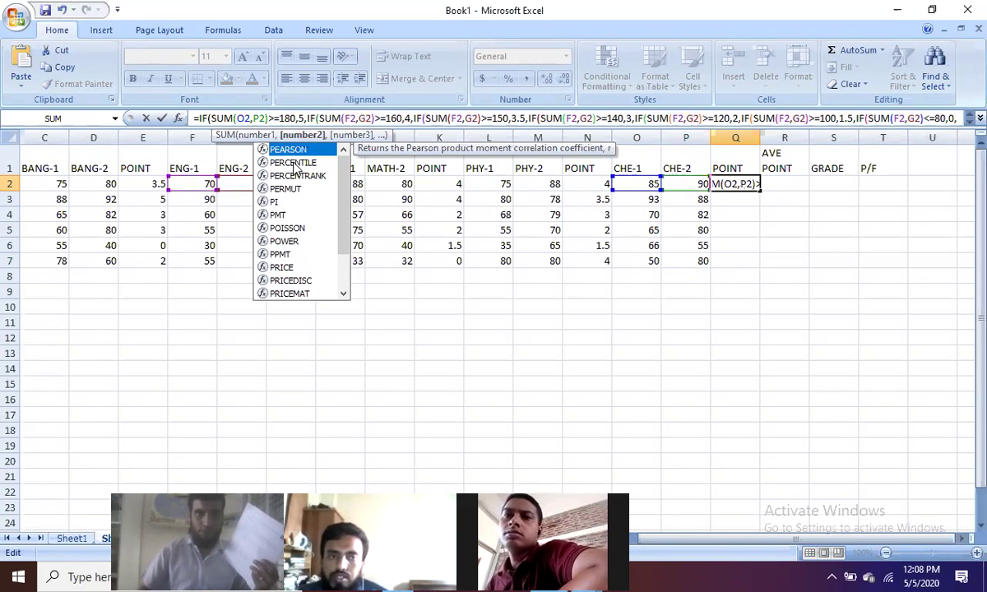
Change the SUM references in the >=160 condition of Q2's formula to O2 and P2.
left_click(349, 118)
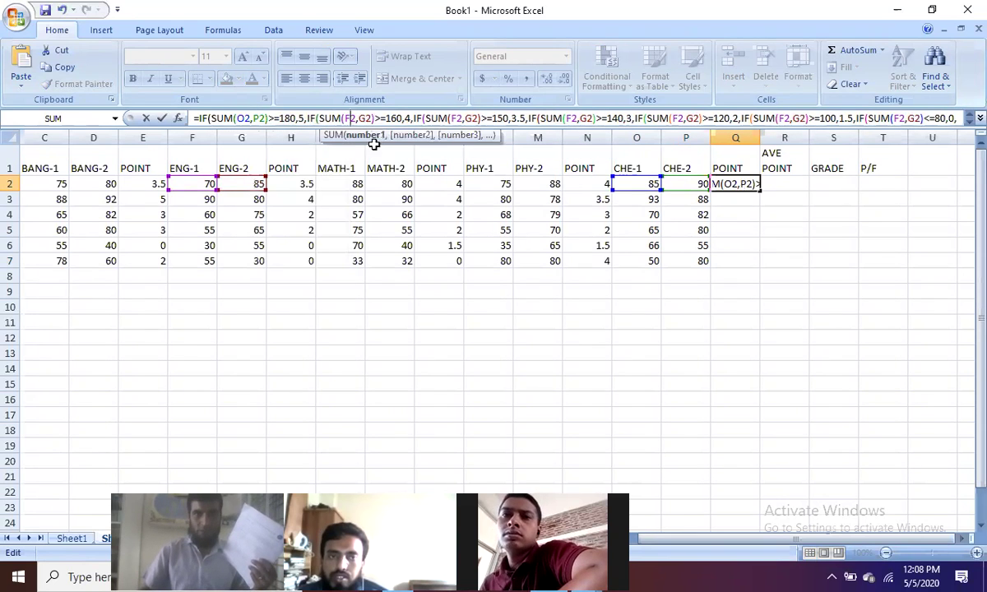
key("BackSpace")
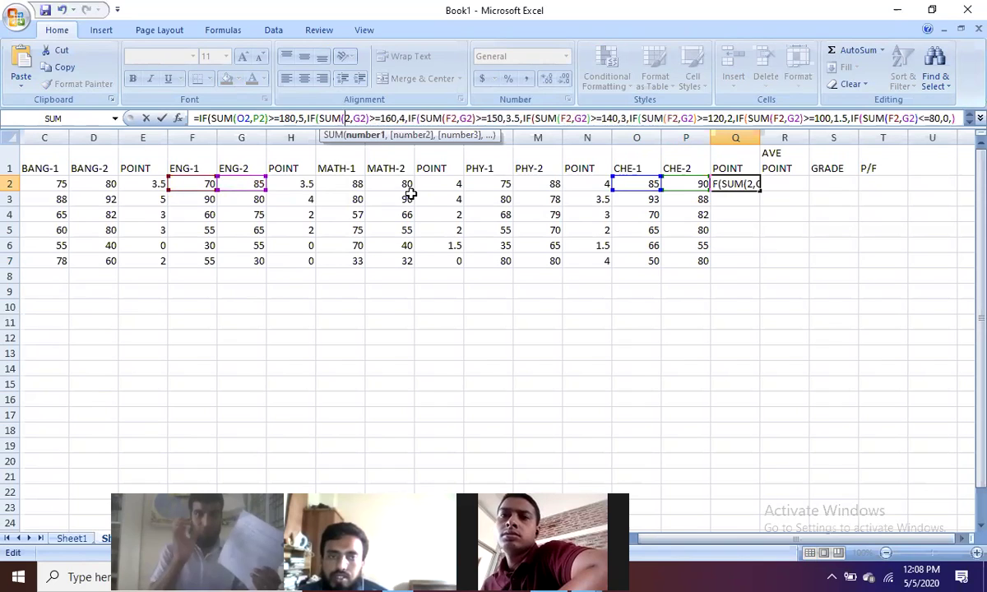
type("O")
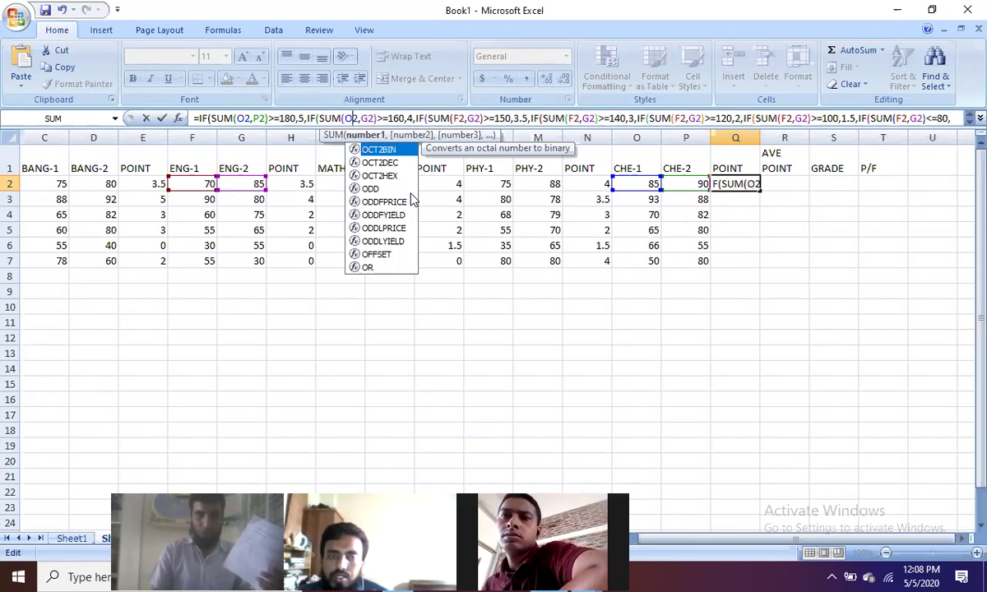
key("Right")
key("Right")
key("Right")
key("BackSpace")
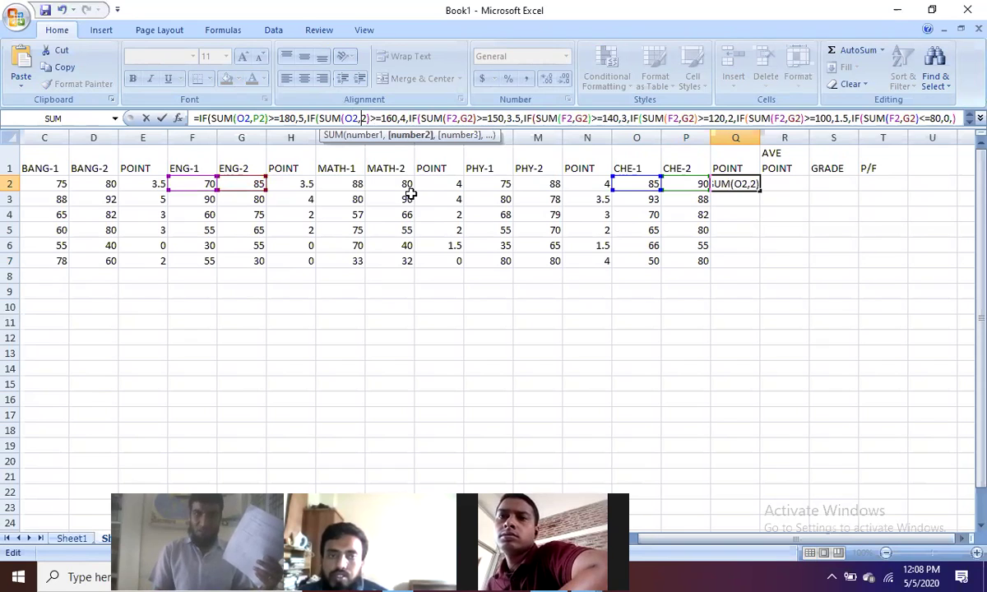
type("P")
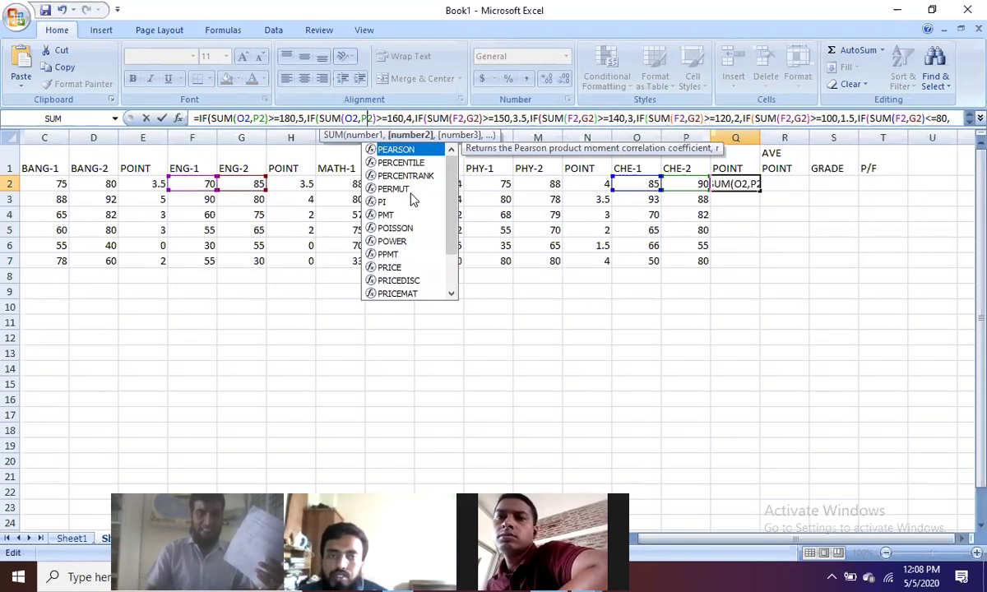
Change the SUM references in the >=150 condition of Q2's formula to O2 and P2.
left_click(458, 118)
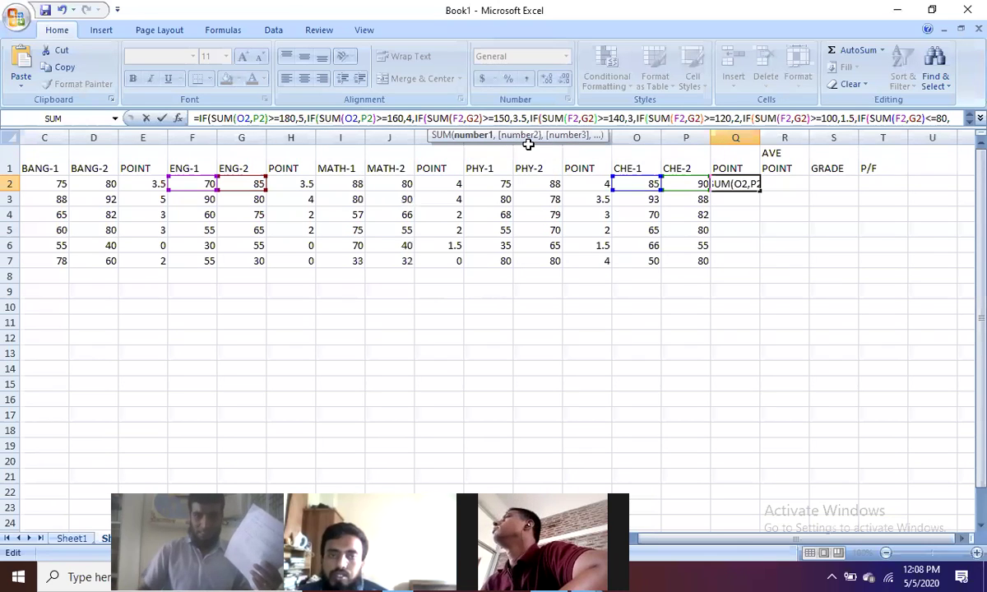
key("BackSpace")
type("O")
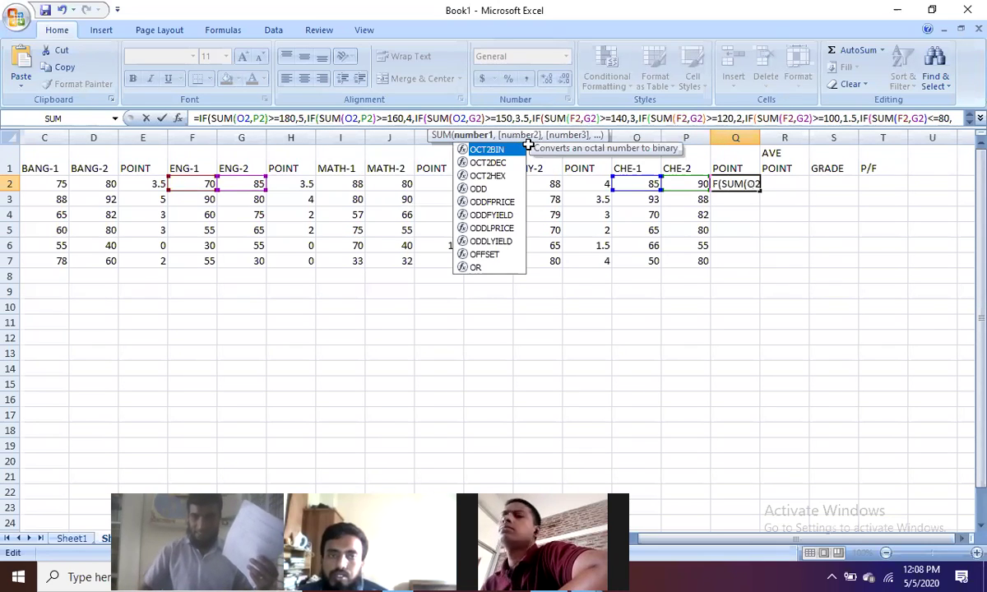
key("Right")
key("Right")
key("Delete")
type("P")
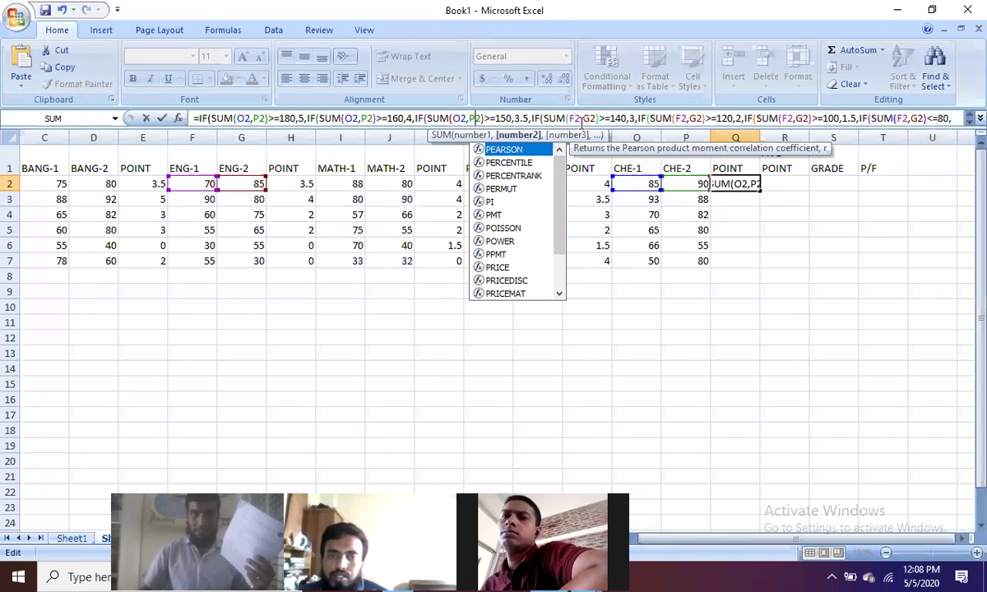
Change the SUM references in the >=140 condition of Q2's formula to O2 and P2.
left_click(544, 117)
key("Delete")
type("O")
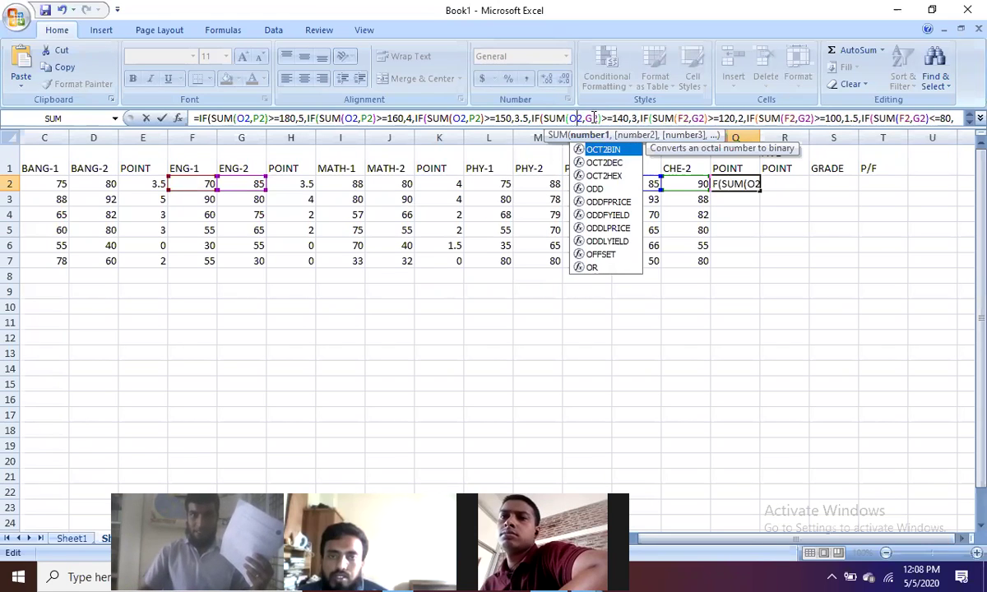
left_click(593, 118)
key("BackSpace")
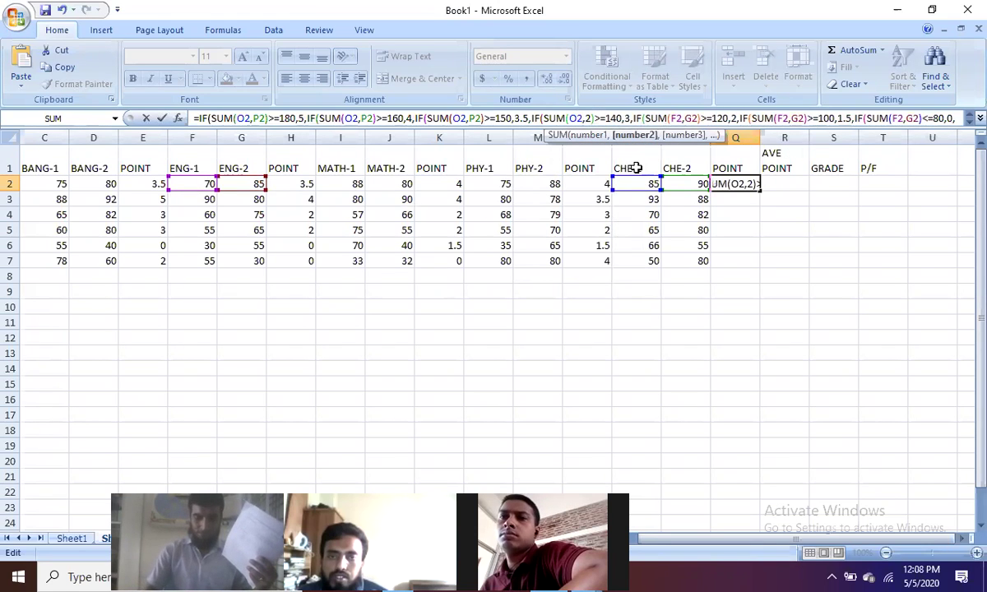
type("P")
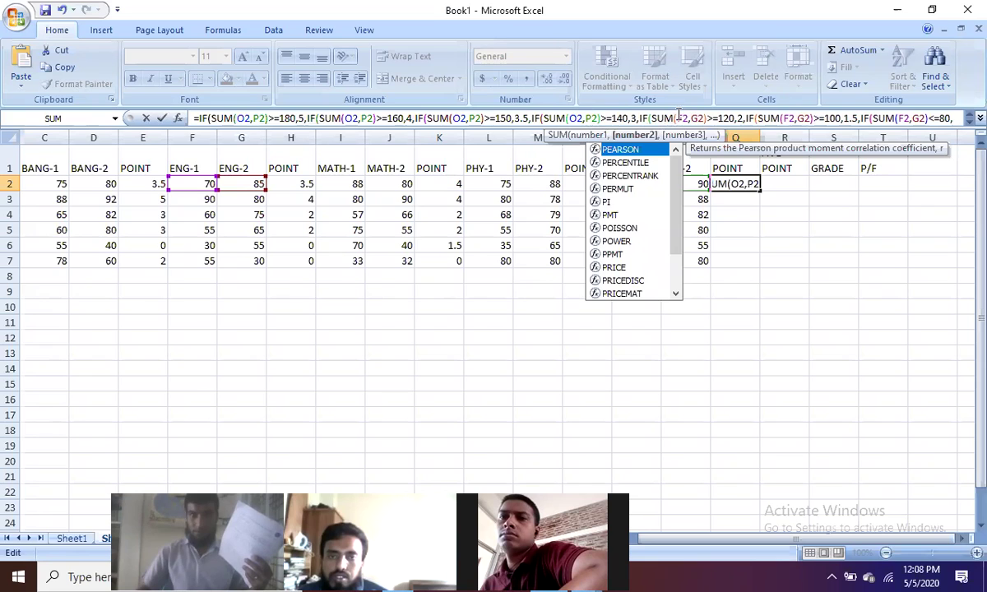
Change the SUM references in the >=120 condition of Q2's formula to O2 and P2.
left_click(681, 117)
key("BackSpace")
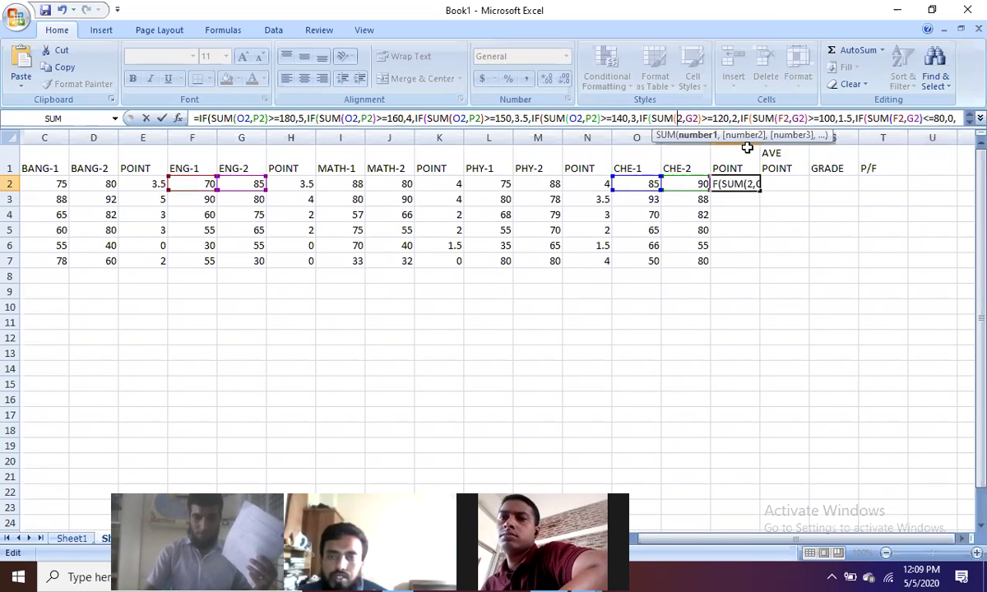
type("O")
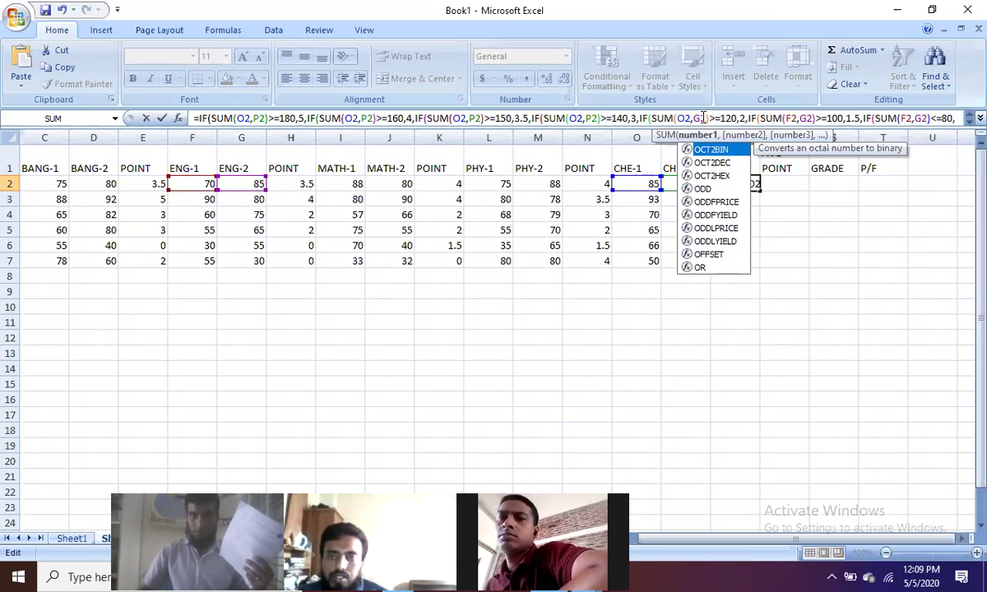
left_click(703, 117)
key("BackSpace")
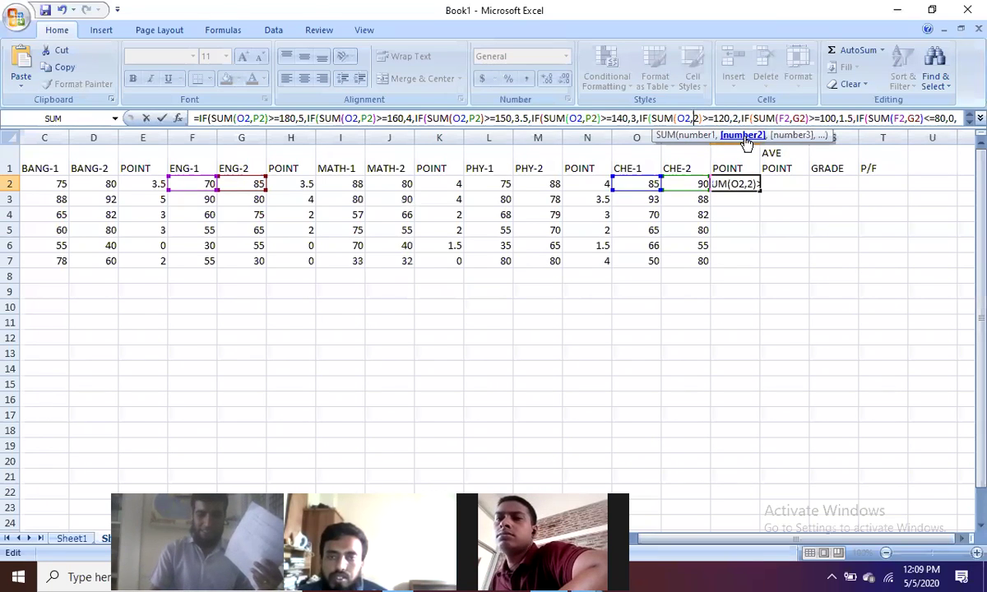
type("P")
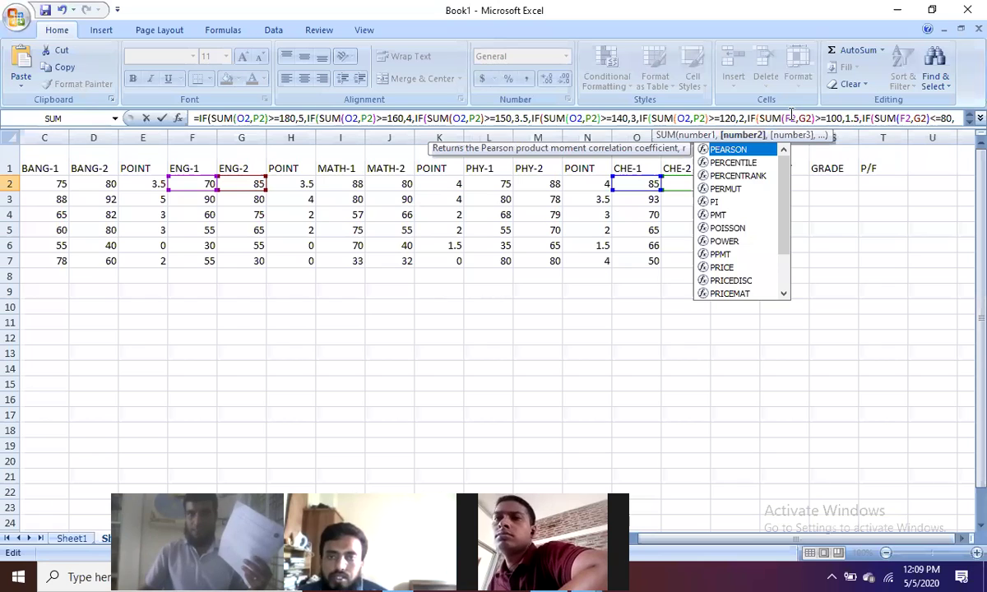
Change the SUM references in the >=100 condition of Q2's formula to O2 and P2.
key("Left")
key("Left")
key("BackSpace")
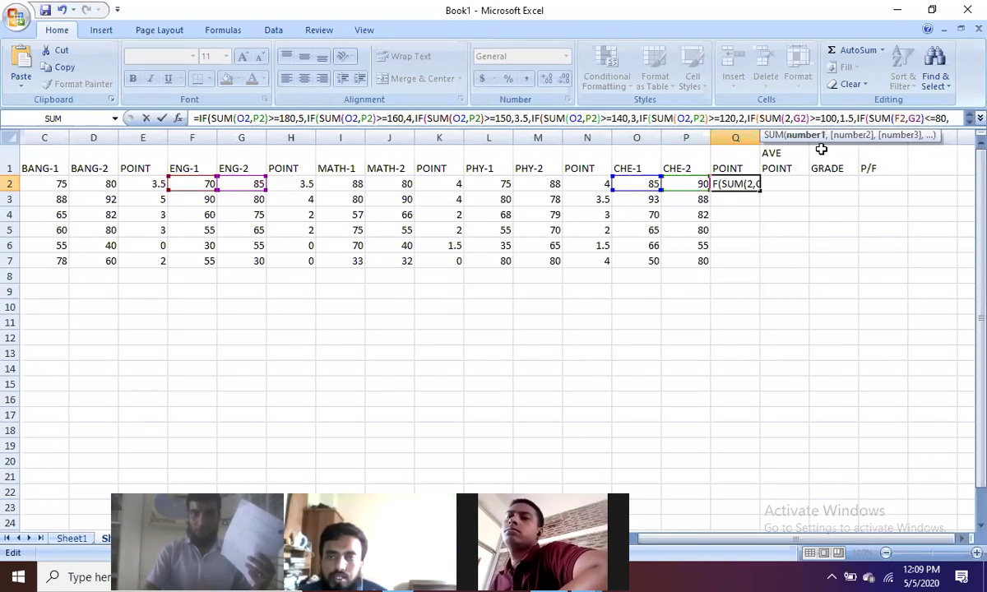
type("O")
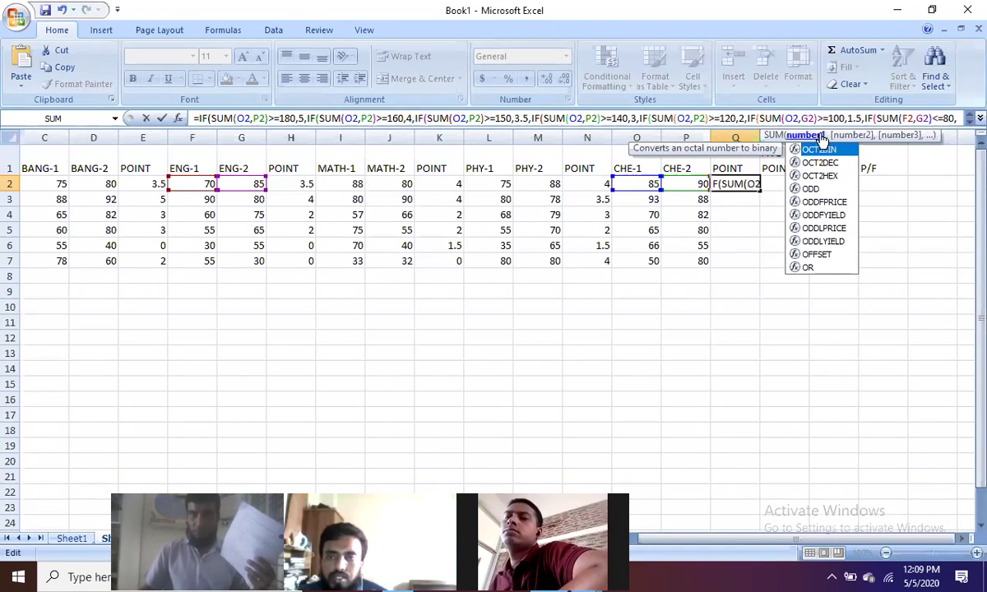
left_click(806, 117)
key("BackSpace")
type("P")
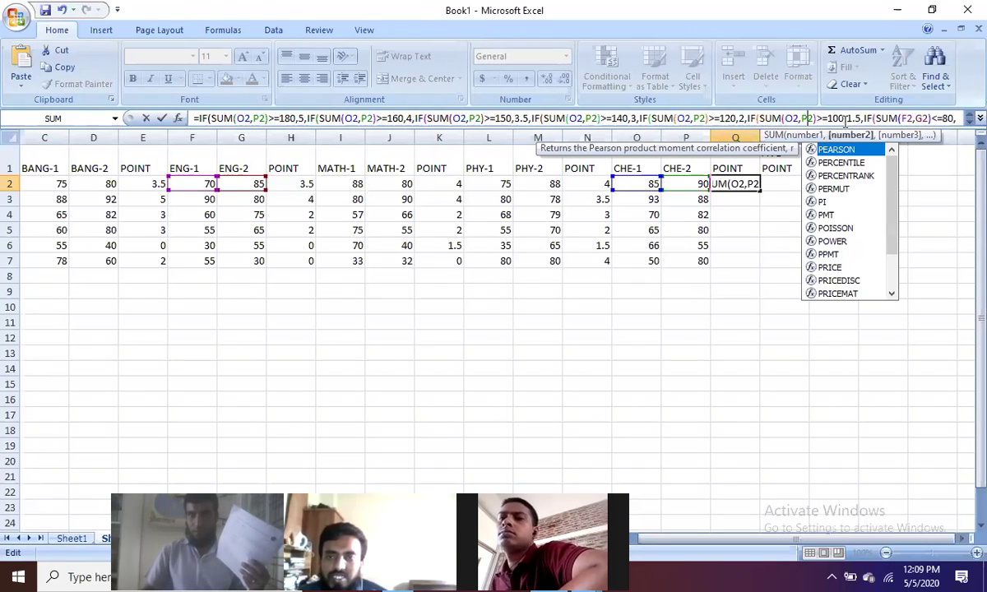
Change the SUM references in the <=80 condition of Q2's formula to O2 and P2.
left_click(906, 118)
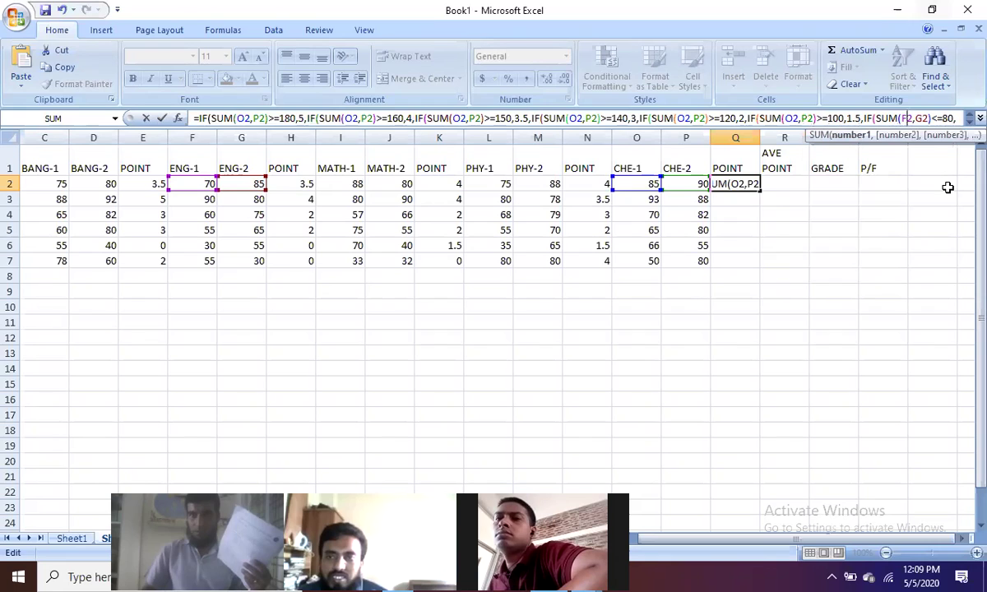
key("BackSpace")
type("O")
key("Right")
key("Right")
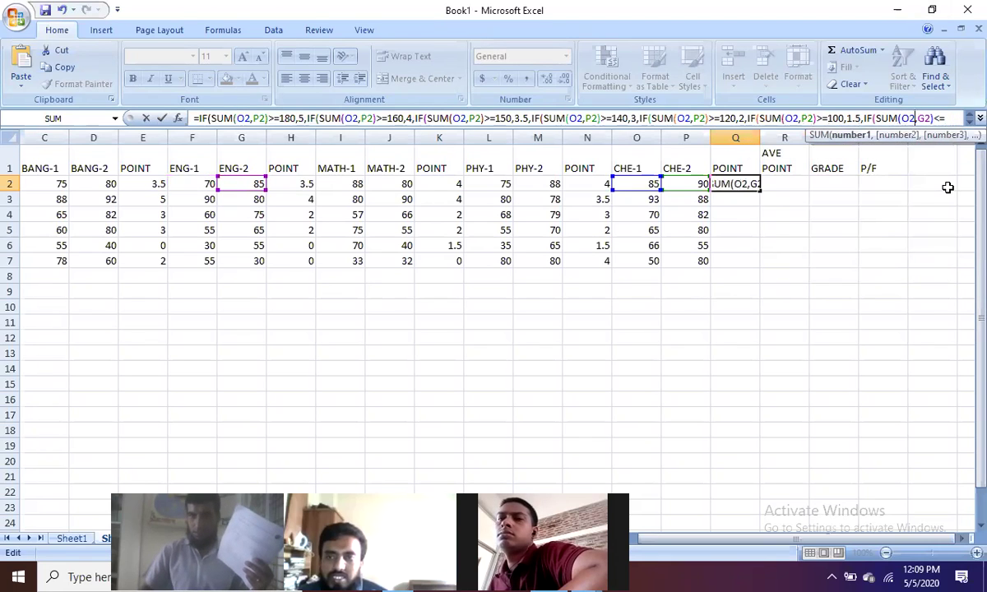
key("Delete")
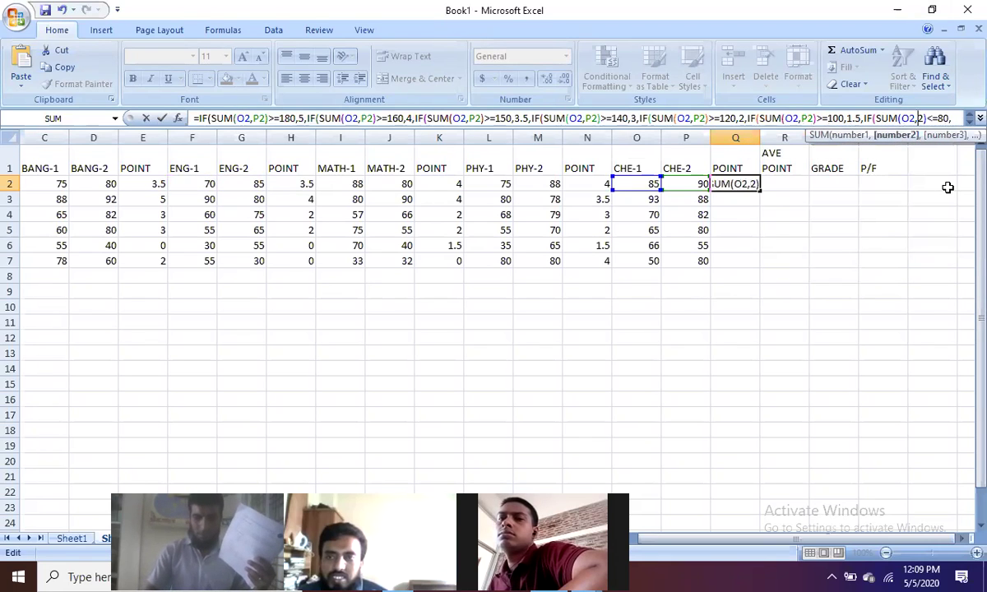
type("P")
Finish Q2's Chemistry point formula at its closing brackets and fill it down through Q7.
key("Right")
key("Right")
key("Right")
key("Right")
key("Right")
key("Right")
key("Right")
key("Right")
key("Right")
key("Right")
key("Right")
key("Right")
key("Right")
key("Right")
key("Right")
key("Right")
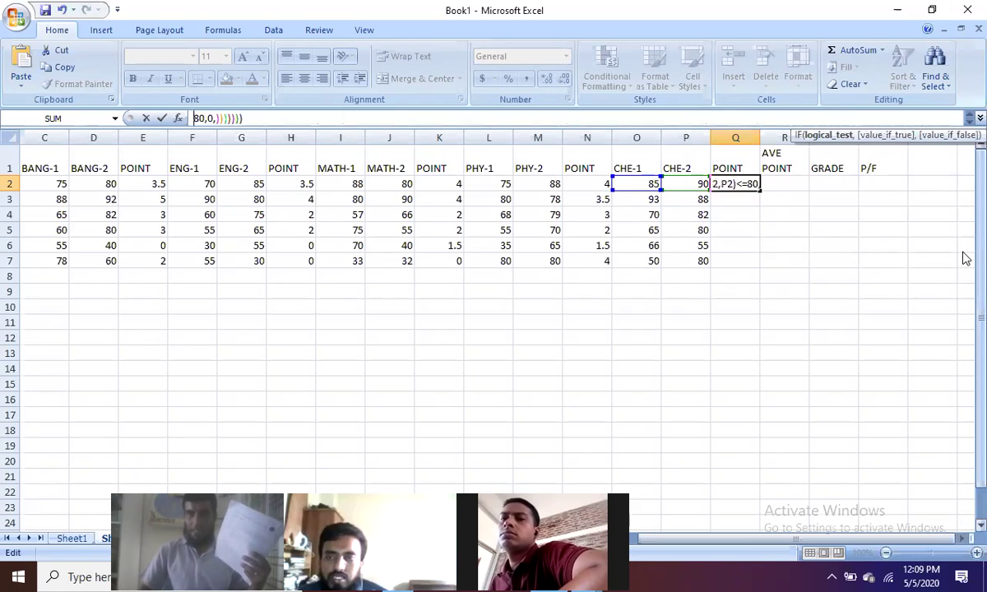
type("))")
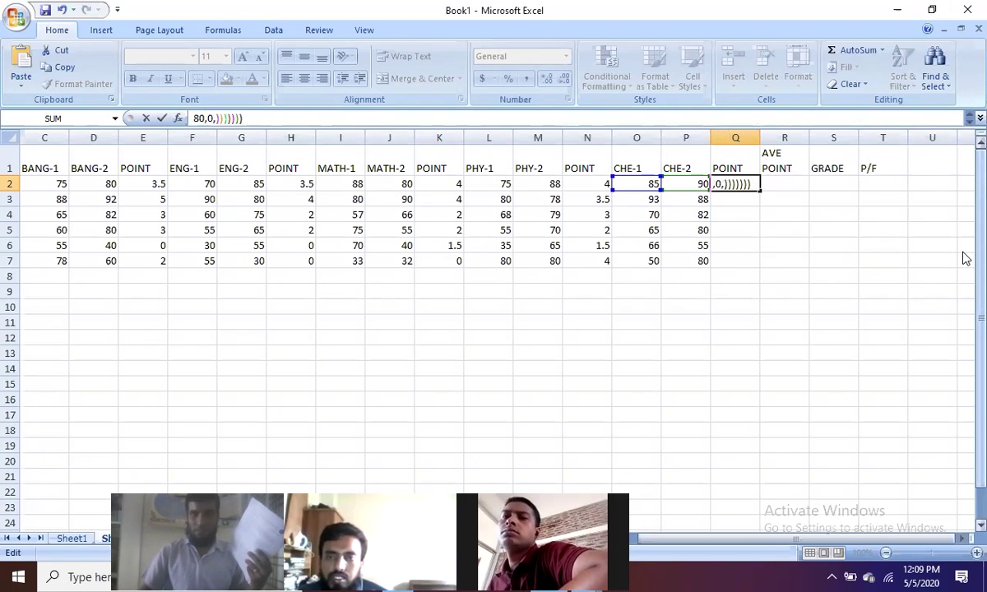
key("Return")
left_click(743, 183)
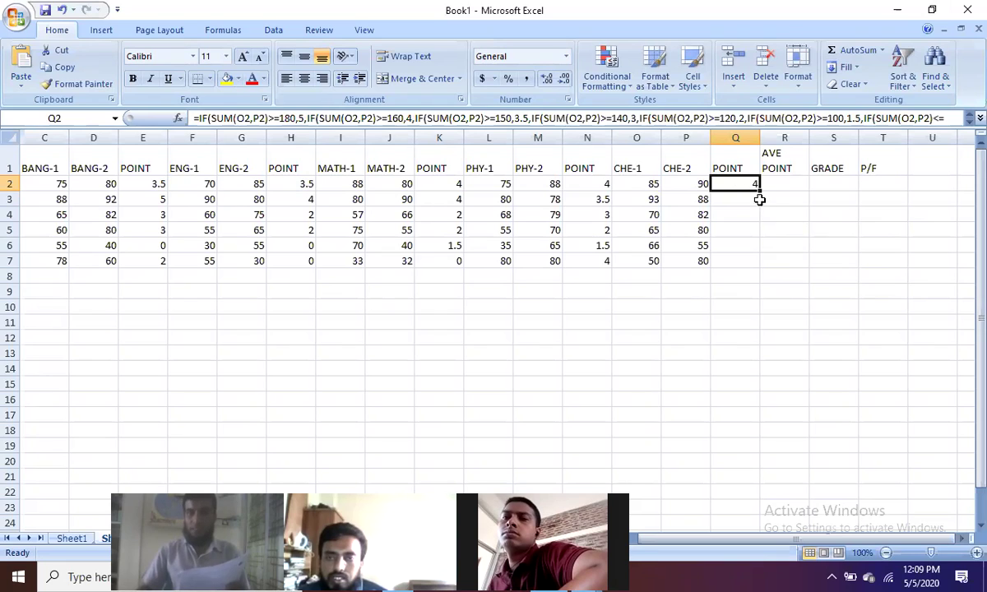
left_click_drag(762, 190, 765, 264)
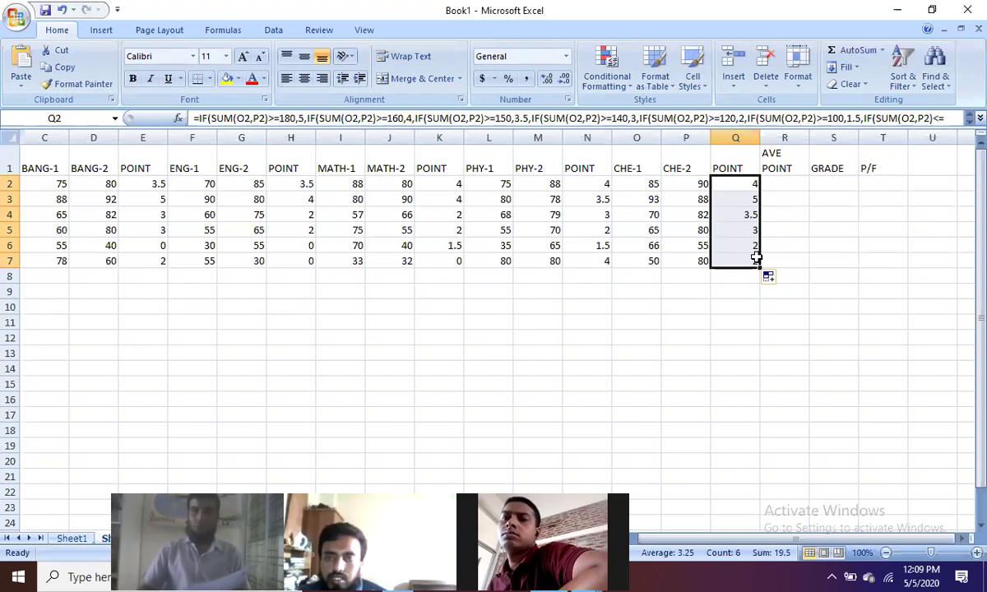
Enter the average point formula =(E2+H2+K2+N2+Q2)/5 in R2, referencing the five subject POINT cells.
left_click(779, 186)
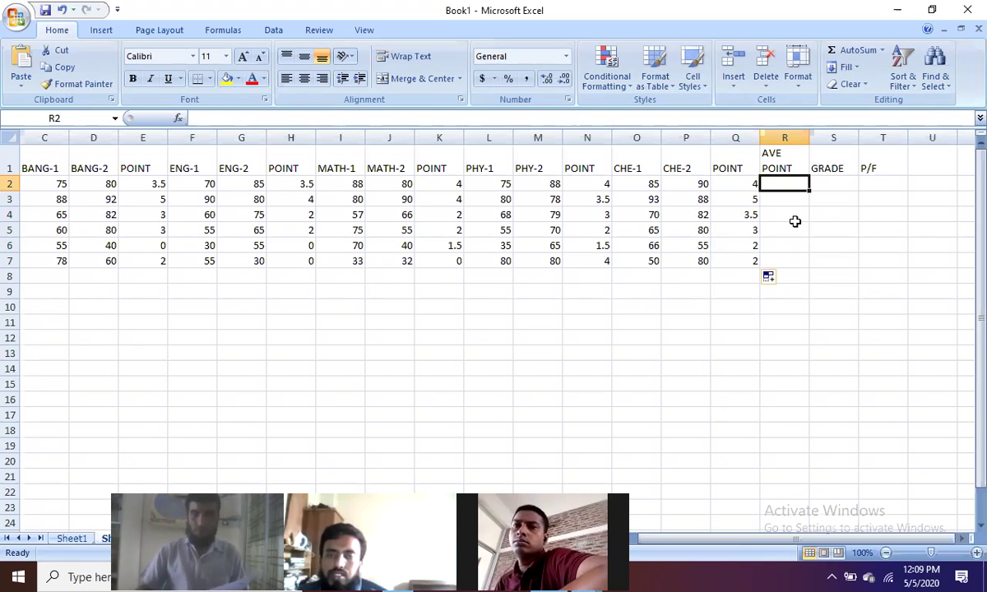
type("=")
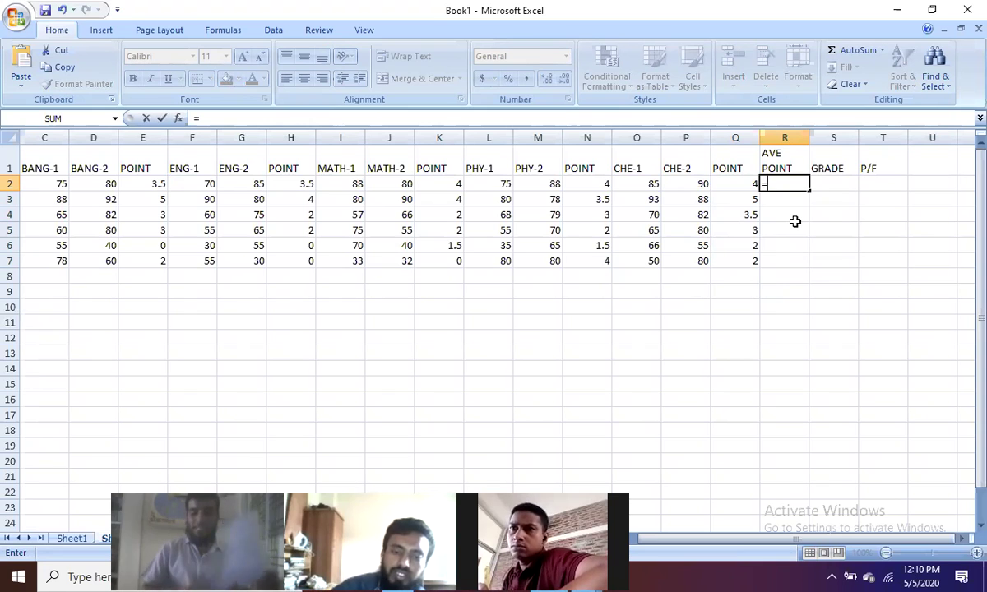
type("=")
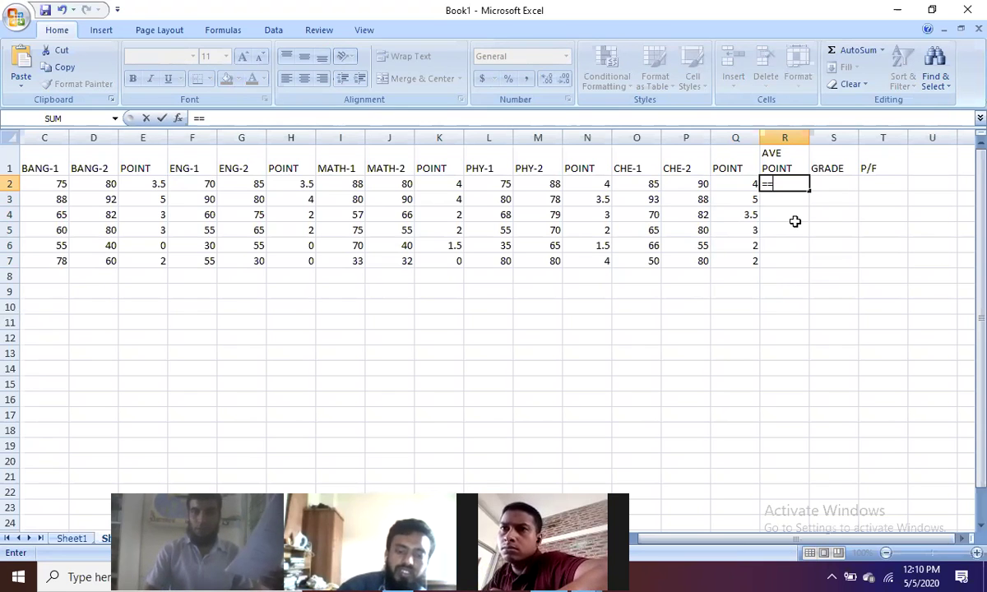
key("BackSpace")
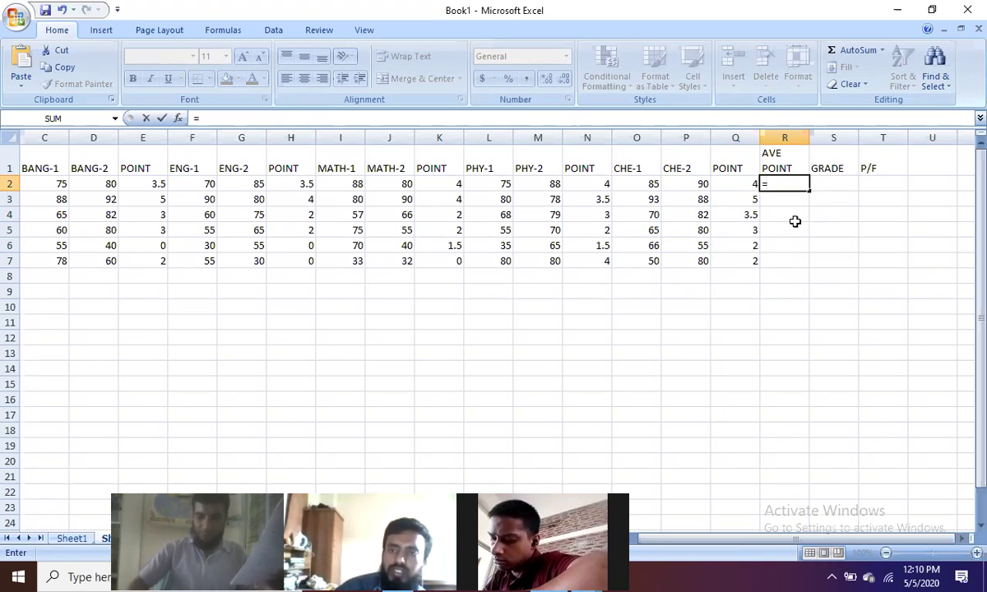
type("(")
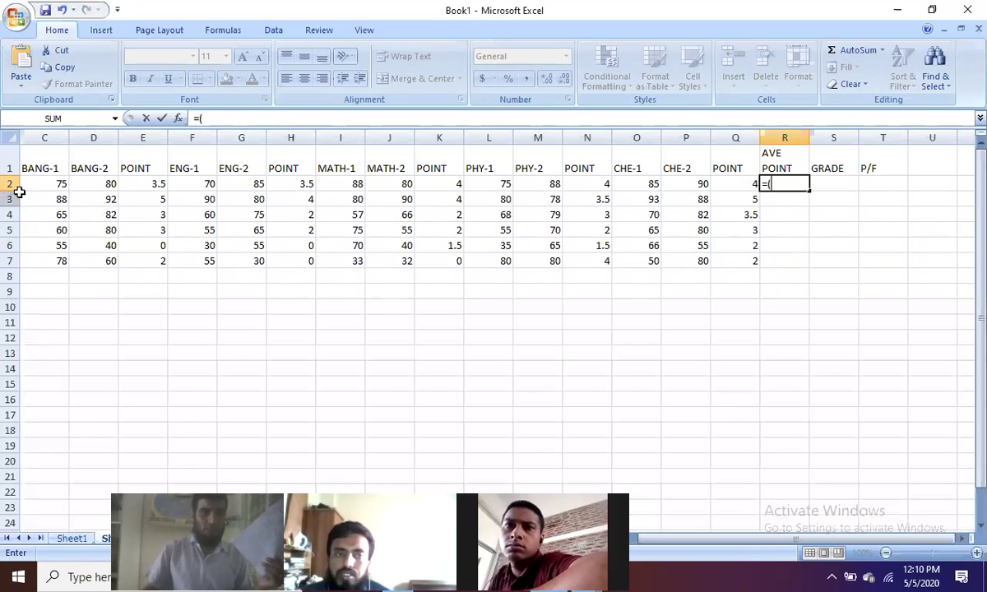
left_click(152, 184)
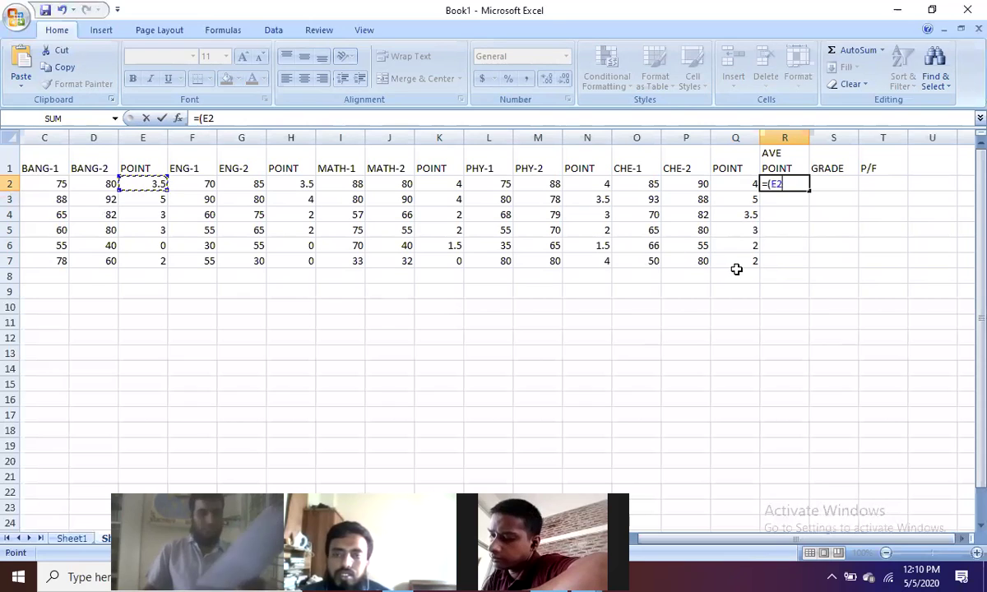
type("+")
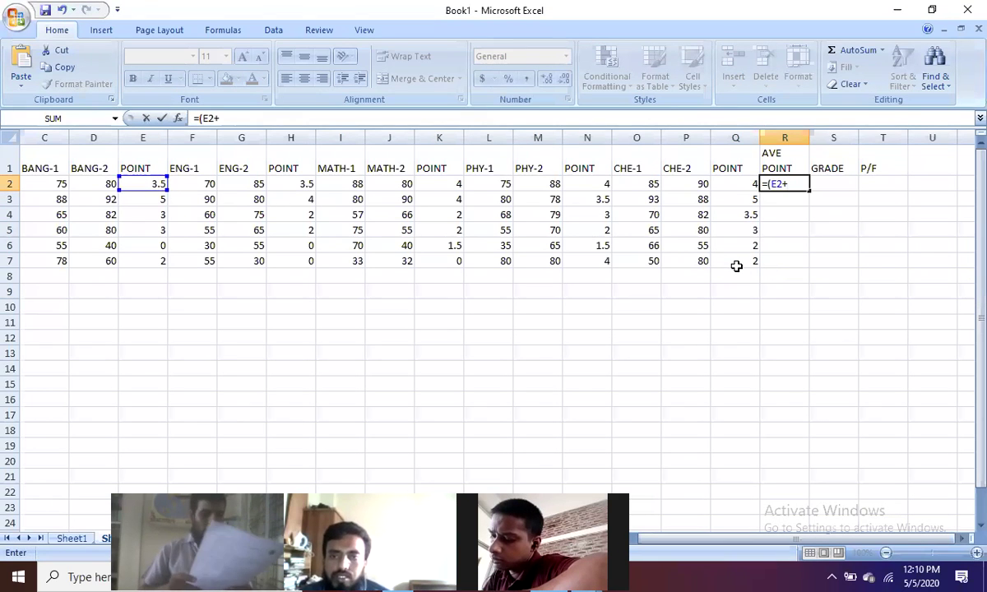
left_click(289, 182)
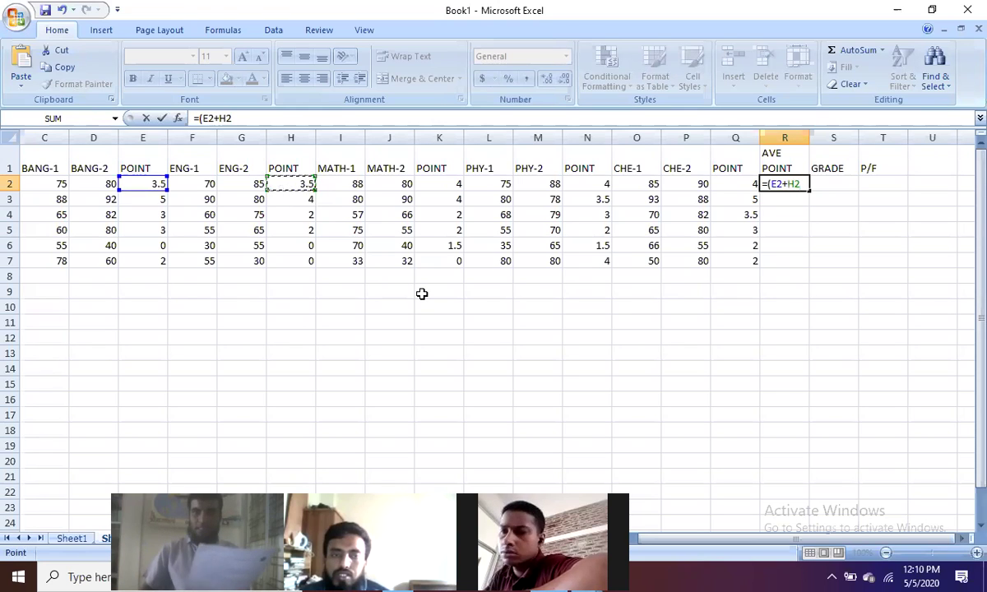
type("+")
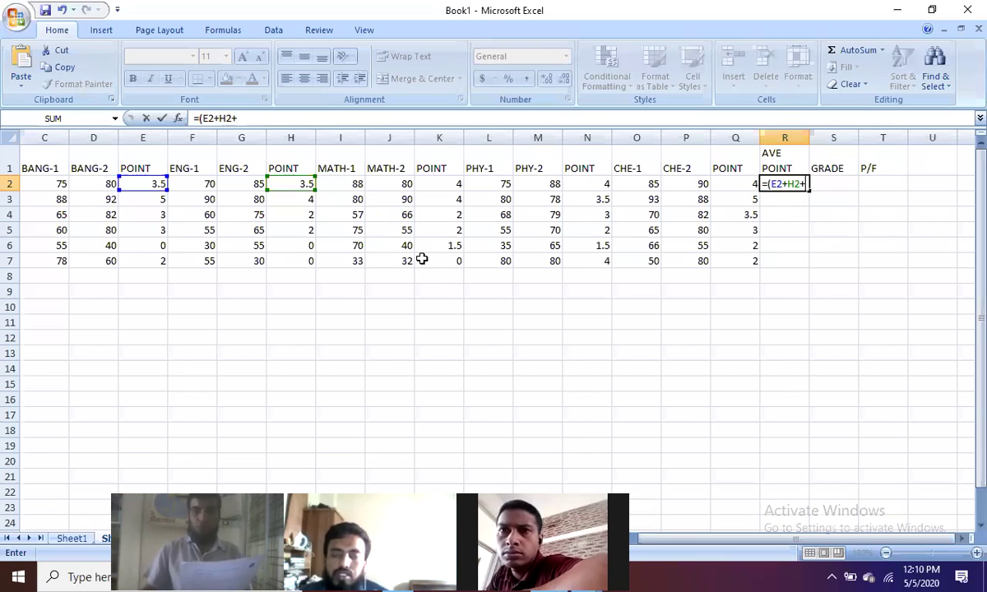
left_click(453, 185)
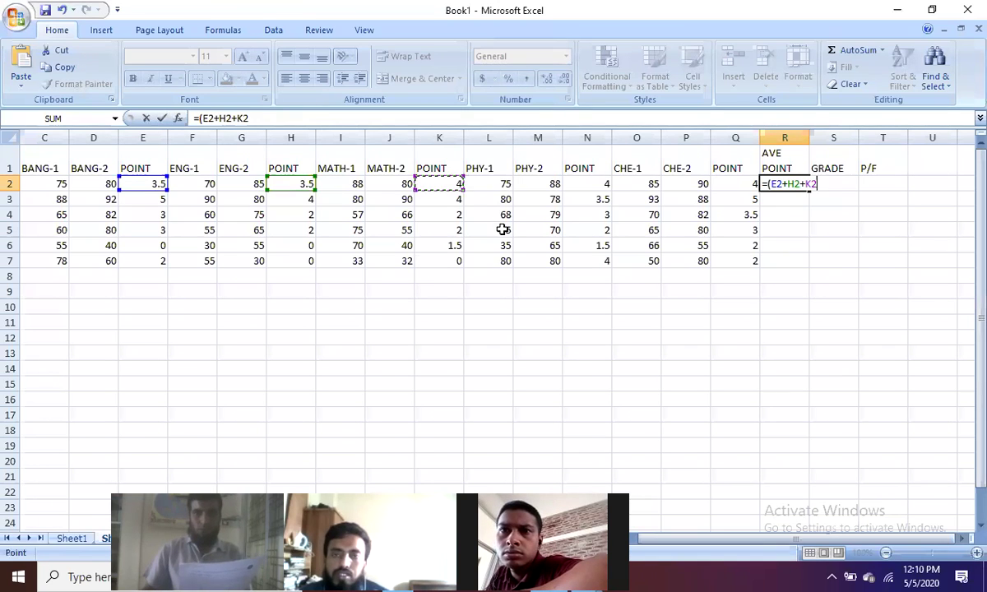
type("+")
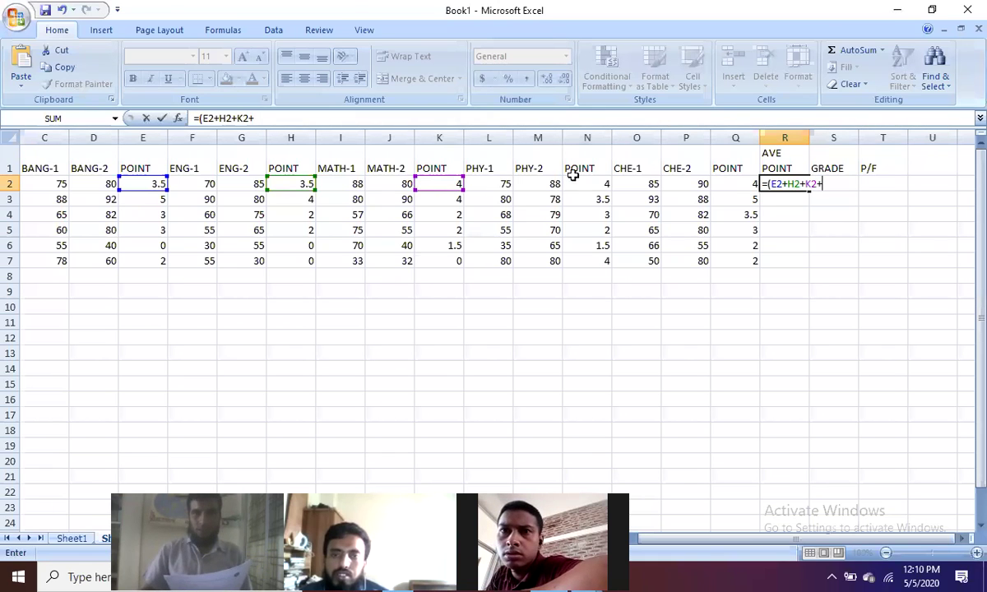
left_click(599, 186)
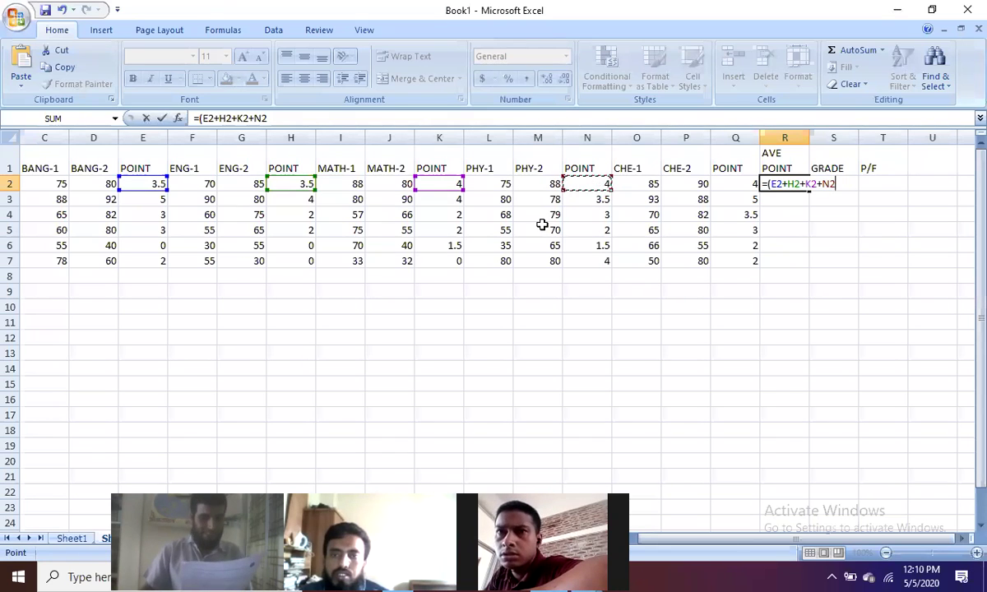
type("+")
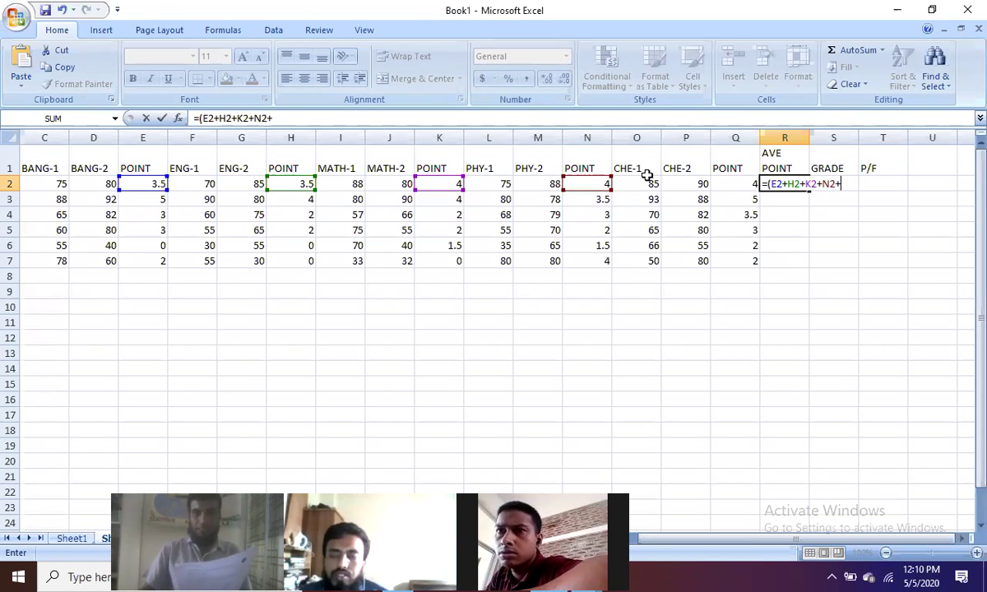
left_click(742, 184)
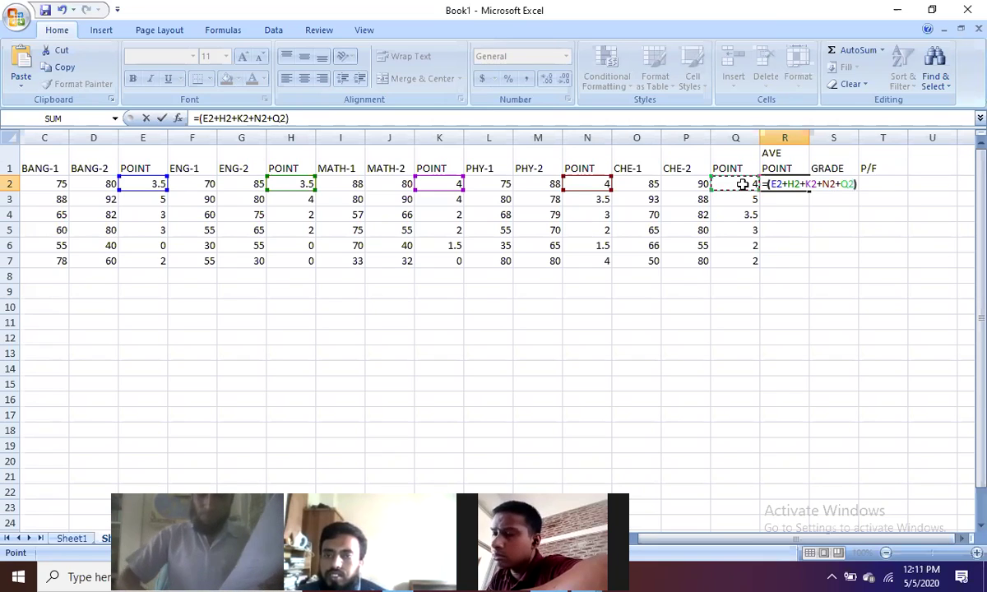
type(")/")
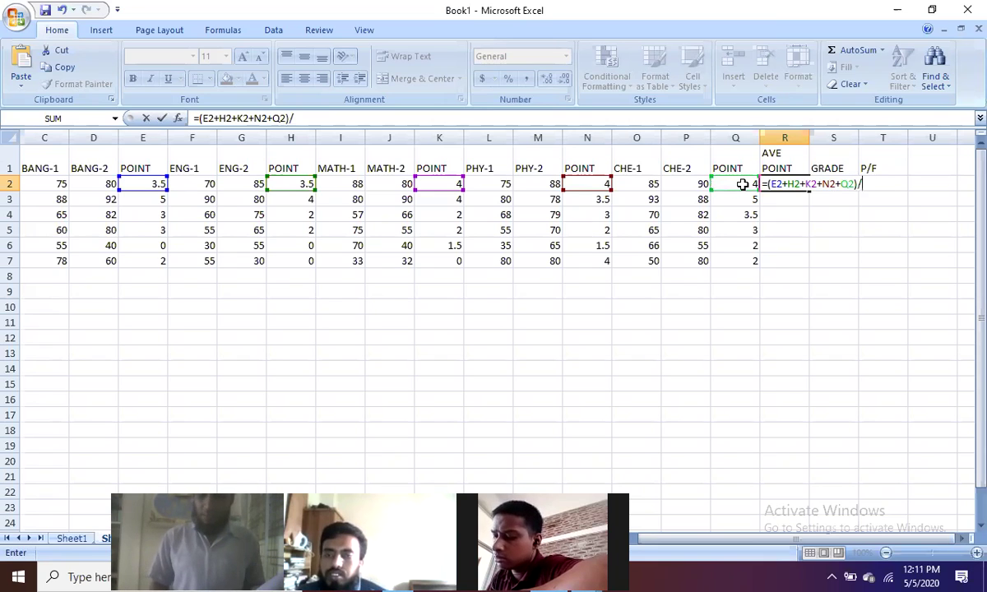
type("5")
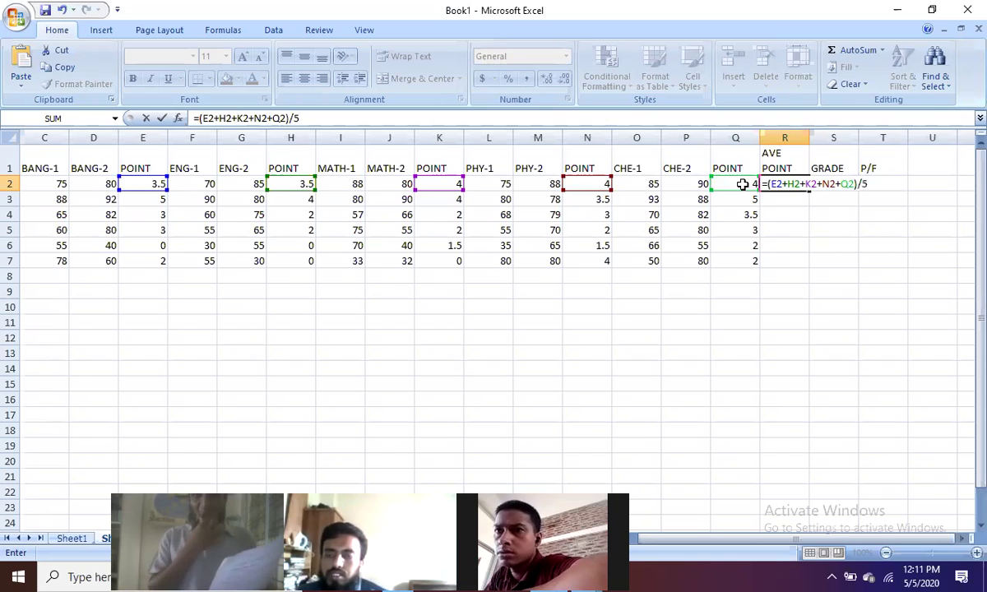
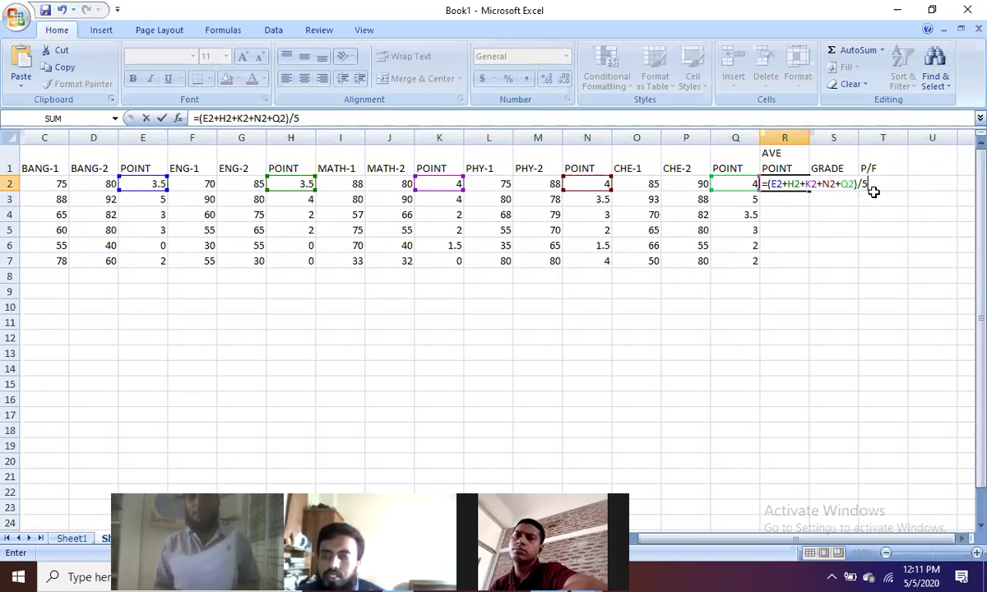
key("Return")
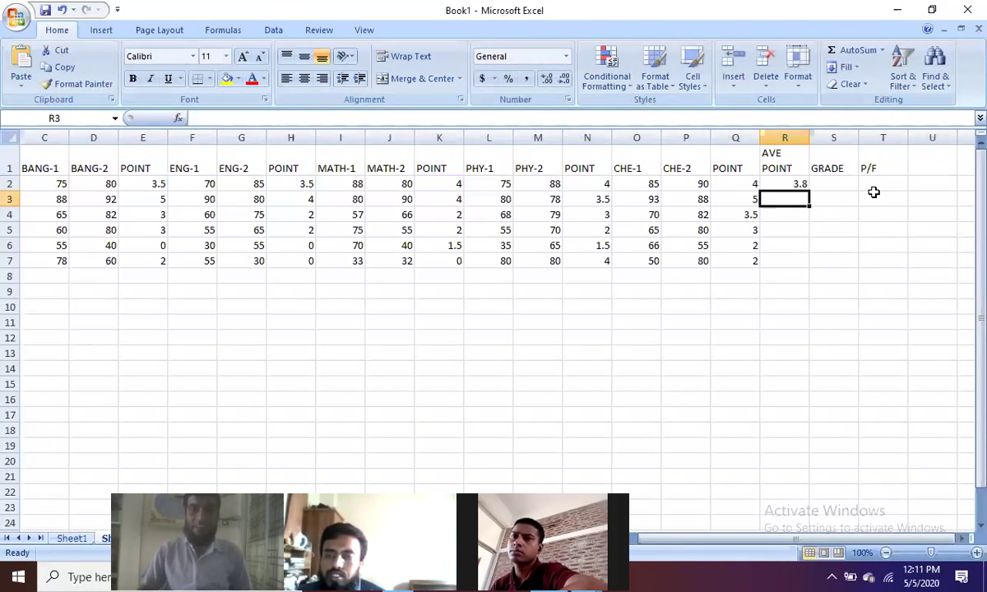
Fill R2's average point formula down through R7 and open it to review its cell references.
left_click(797, 185)
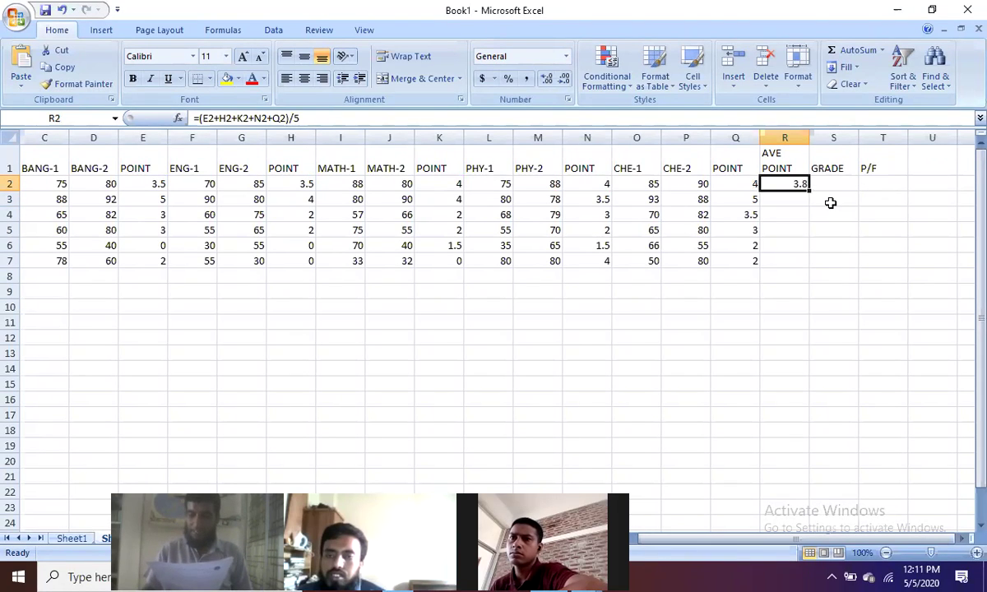
left_click_drag(809, 190, 822, 265)
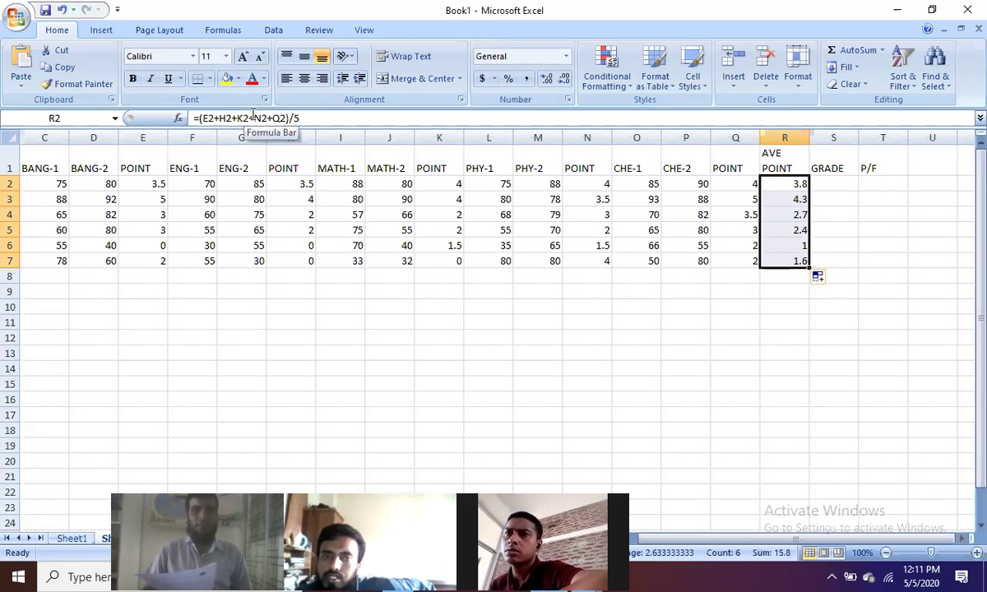
left_click(306, 120)
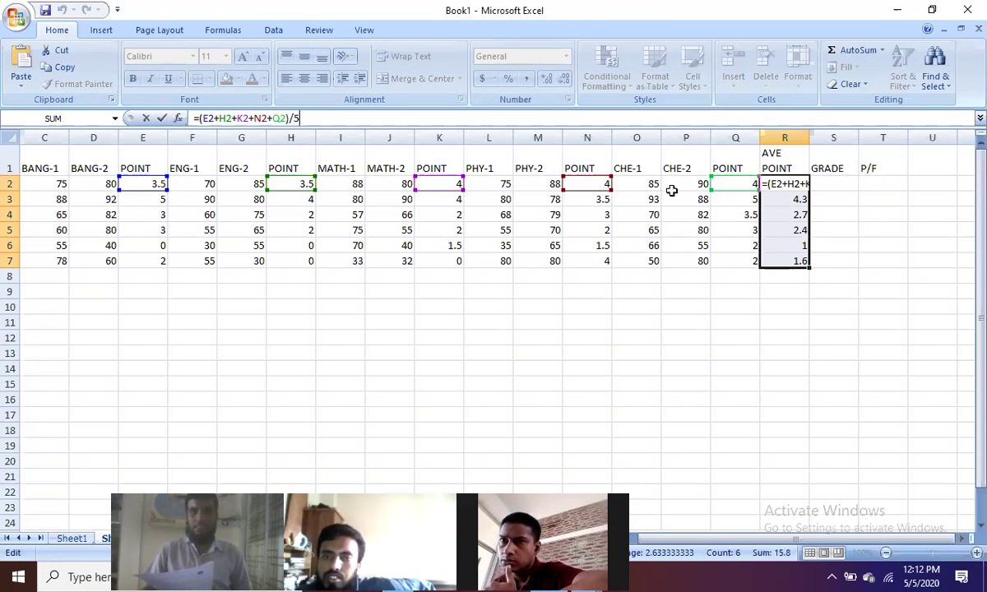
Start a nested IF grade formula in S2 that returns "A+" when the average point R2>=5.
left_click(846, 186)
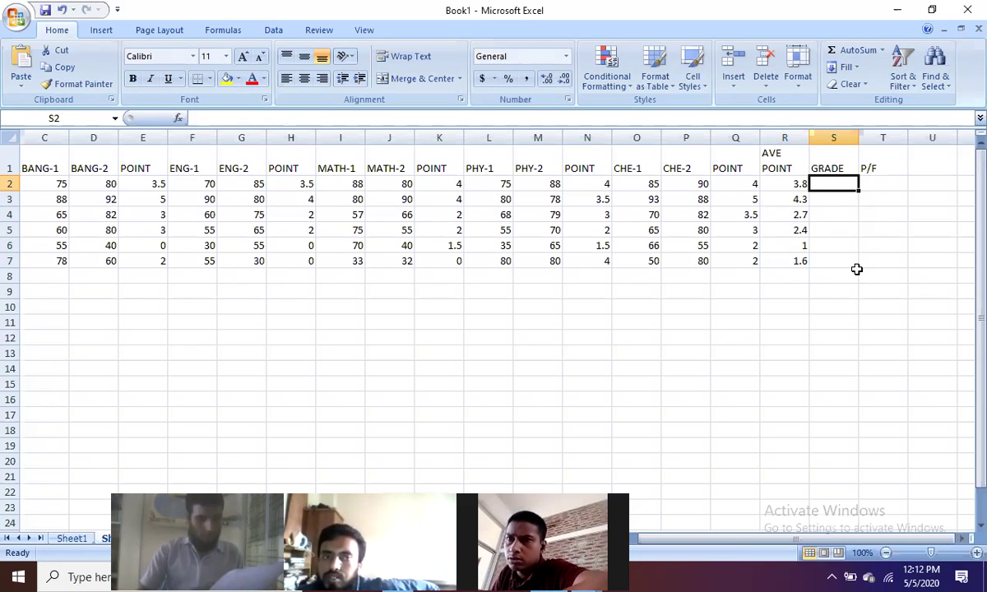
type("=")
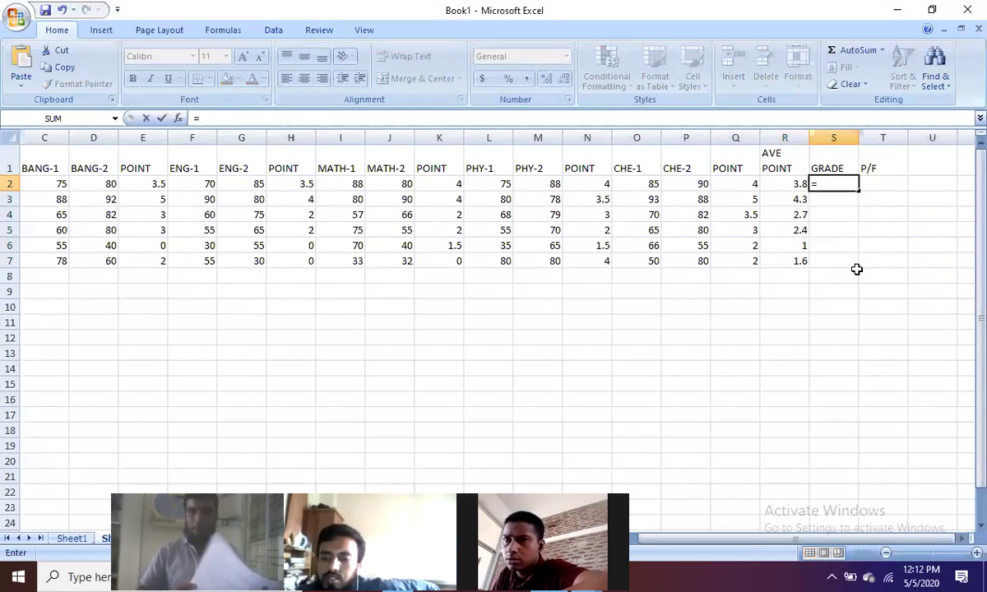
type("IF")
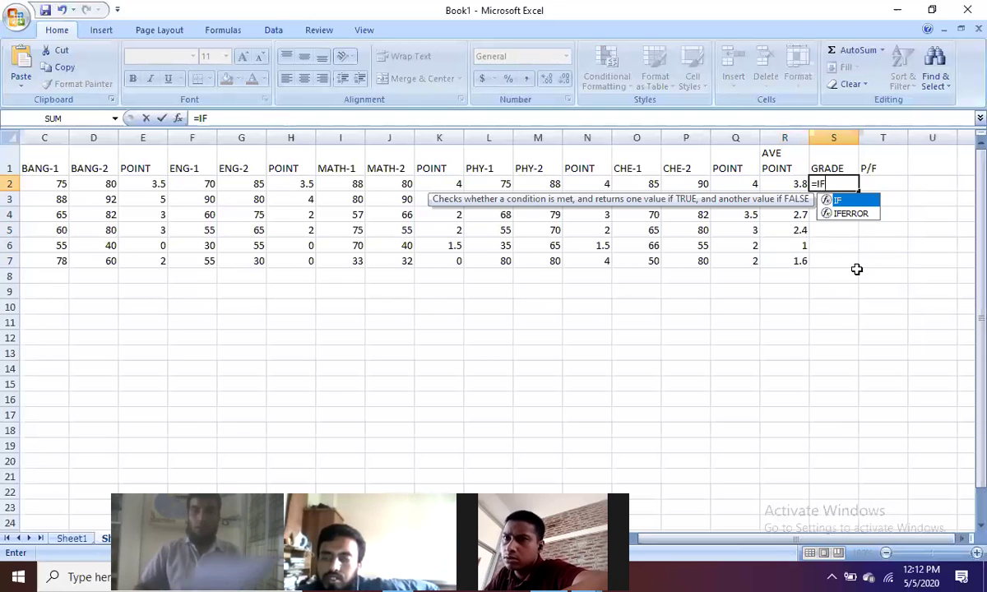
type("(")
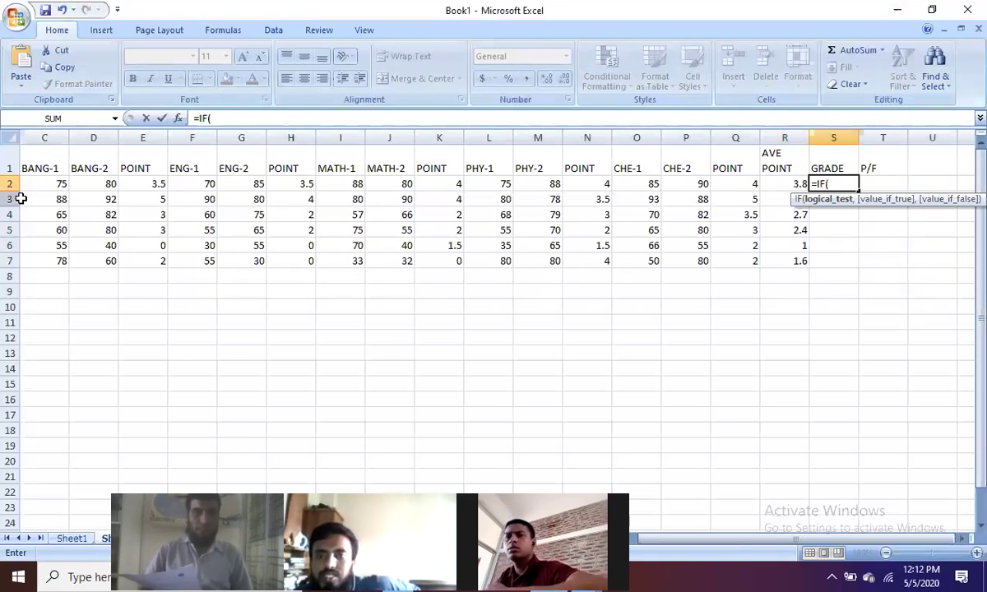
left_click(788, 183)
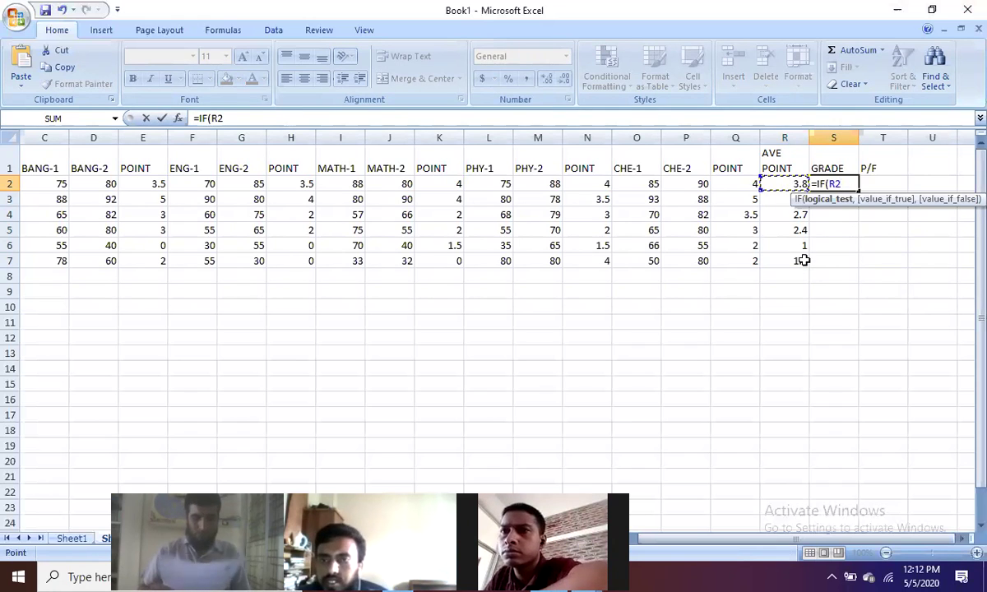
type(">")
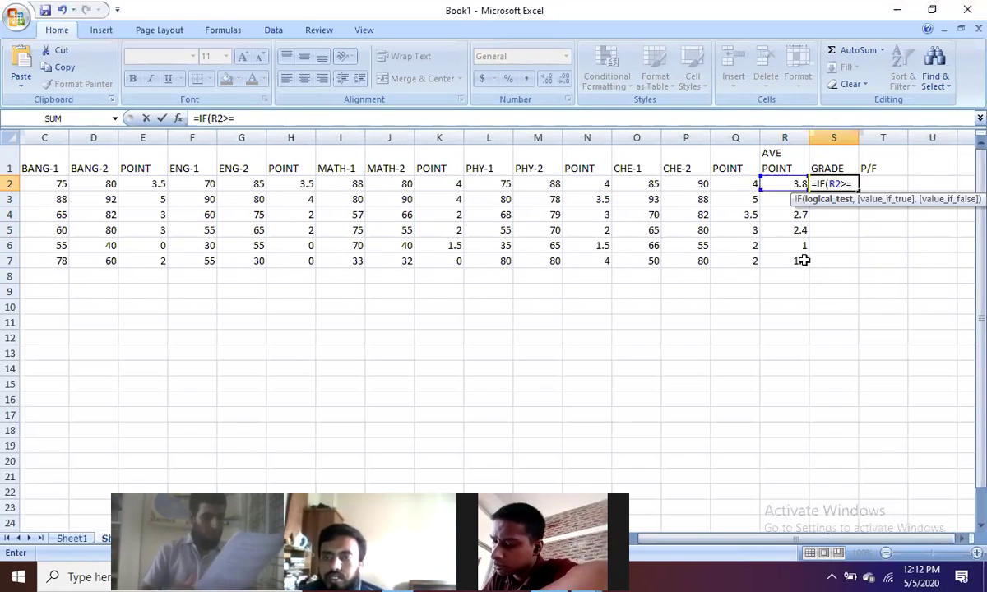
type("=5,")
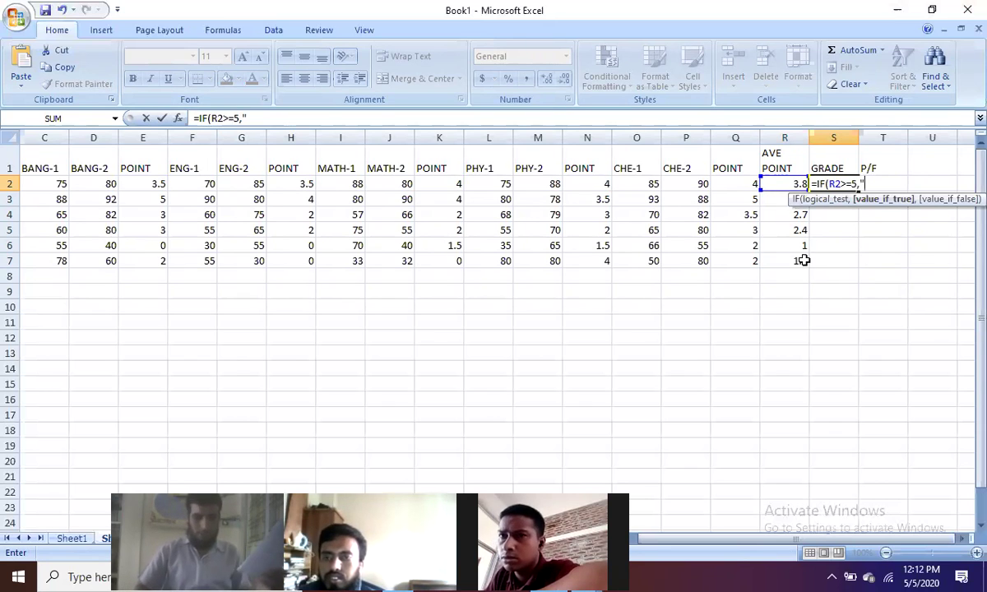
type("\"A+\"")
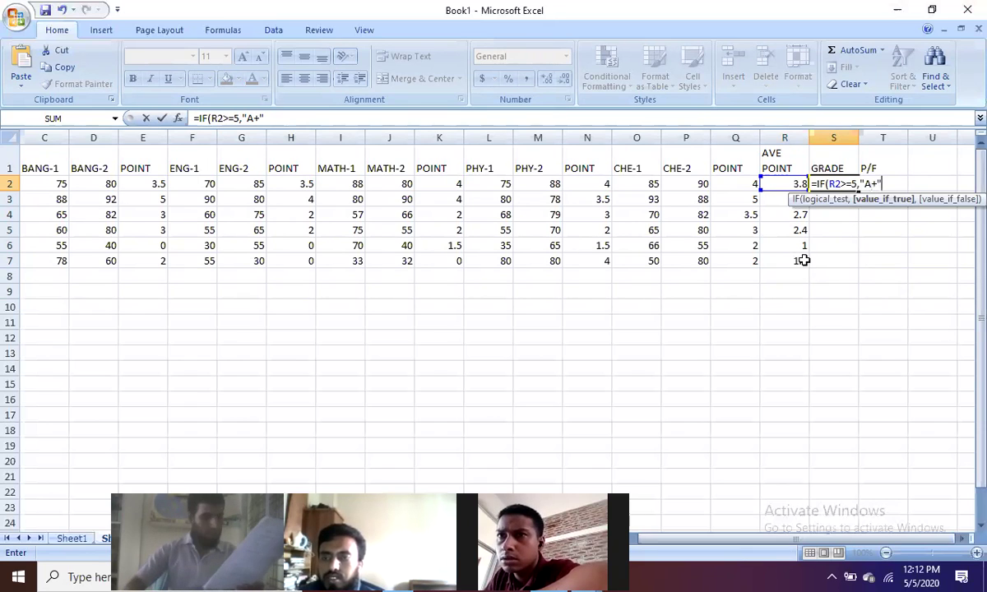
type(",")
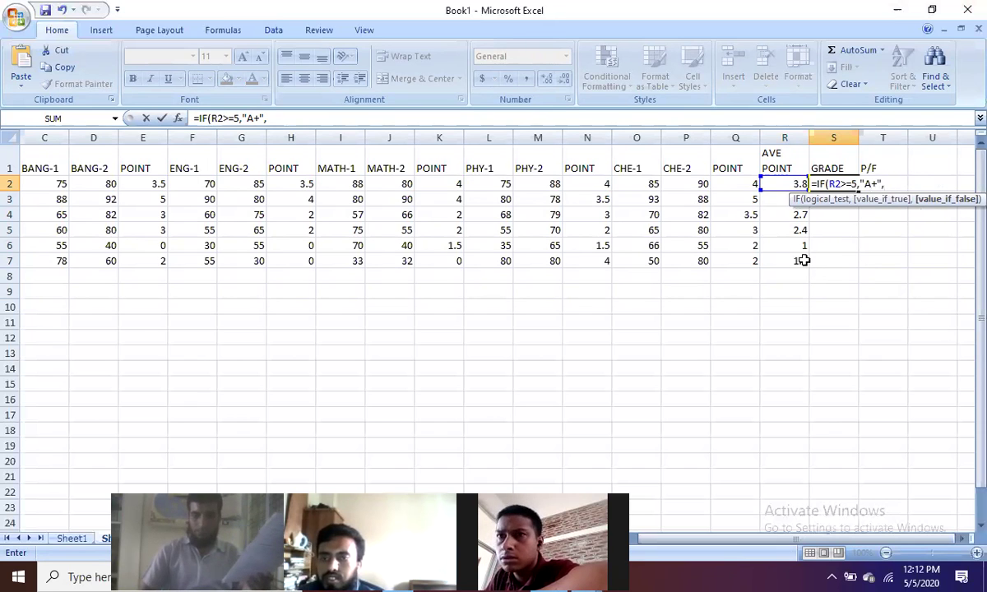
Add a nested IF to S2's grade formula that returns "A" when R2>=4, with the letter in quotation marks.
type("IF")
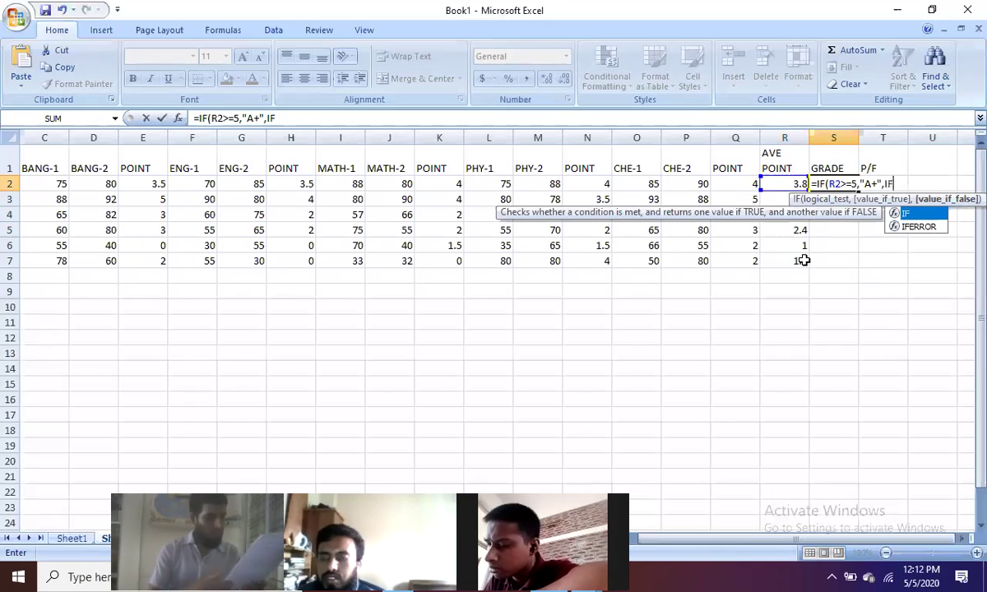
type("(")
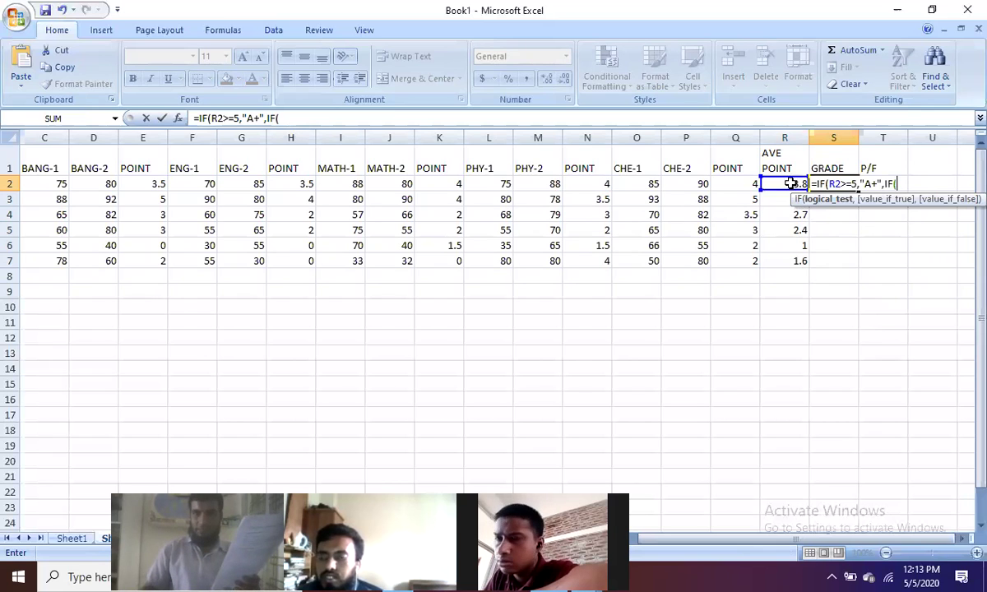
left_click(788, 188)
type(">=")
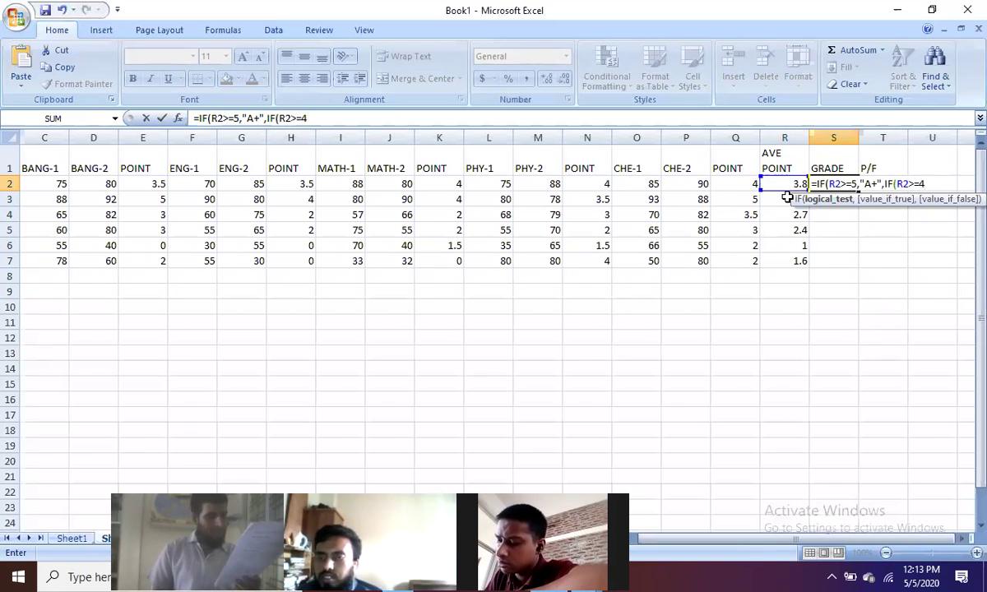
type("4,")
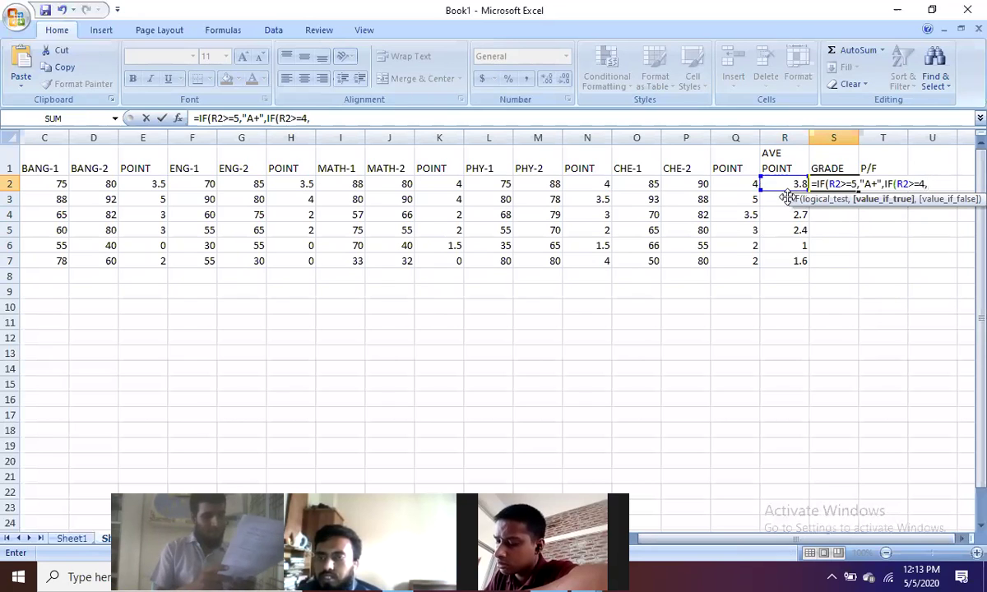
type("A")
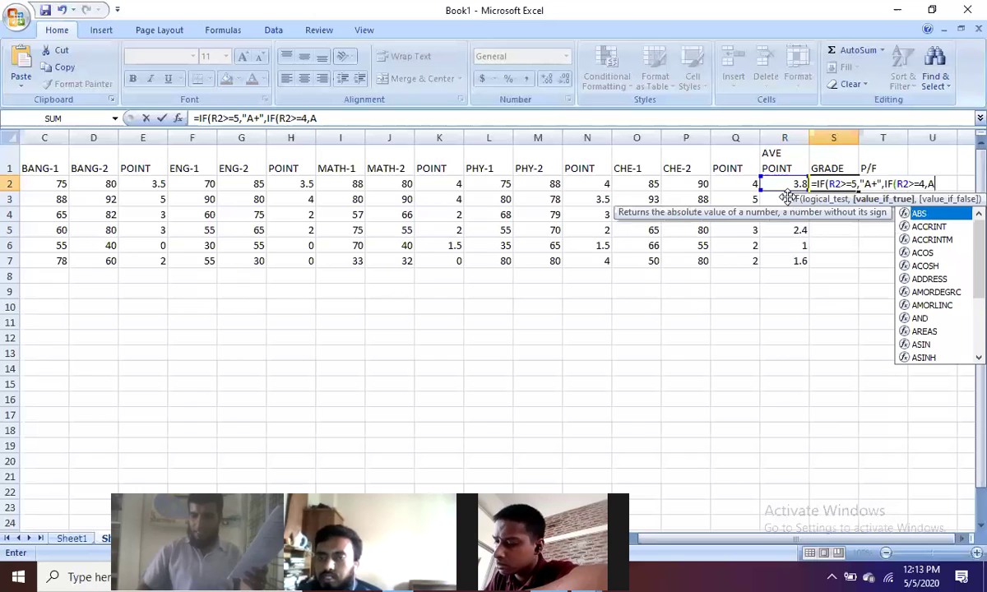
key("Return")
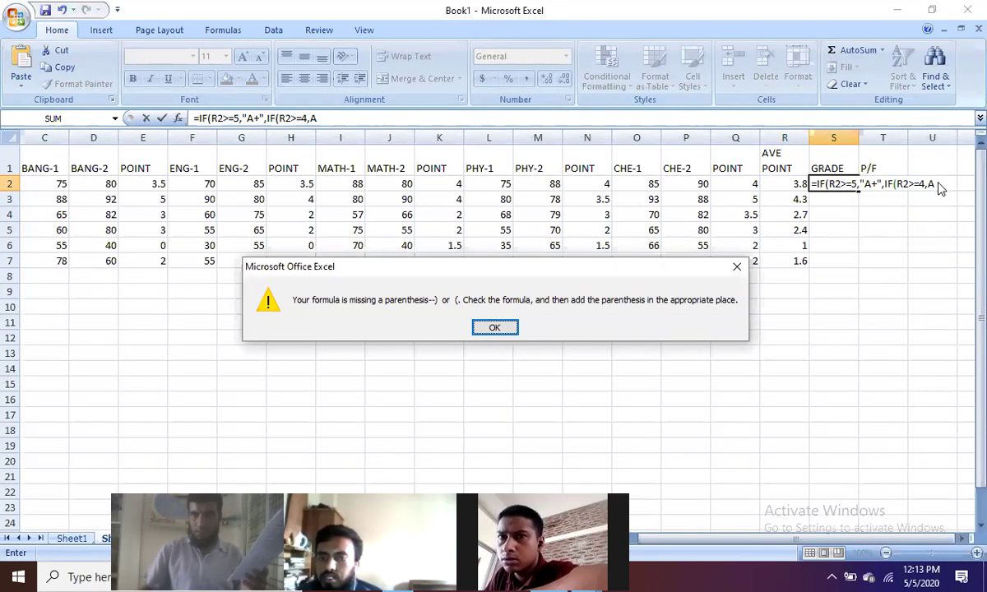
left_click(496, 326)
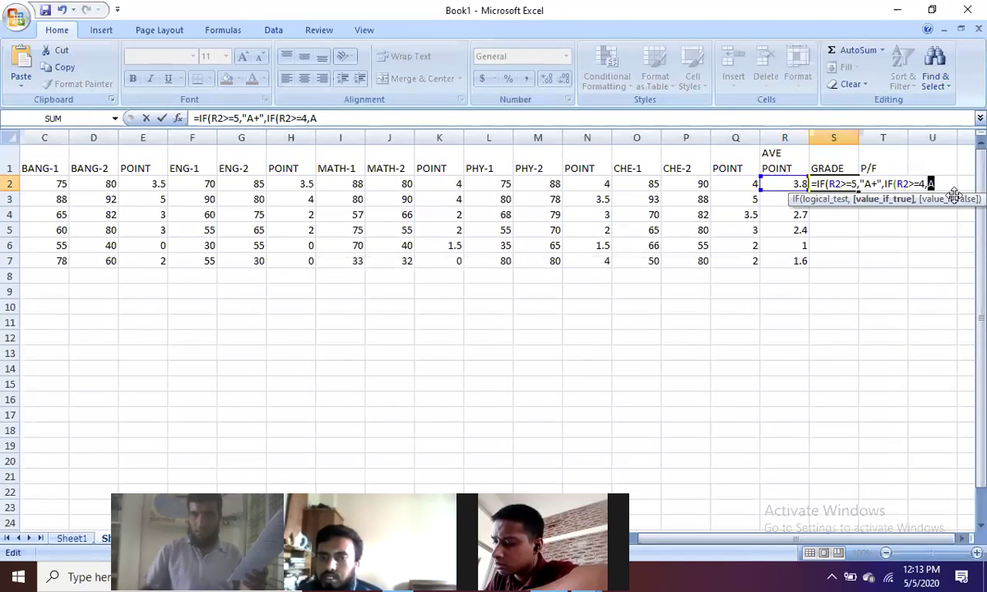
key("BackSpace")
type("\"")
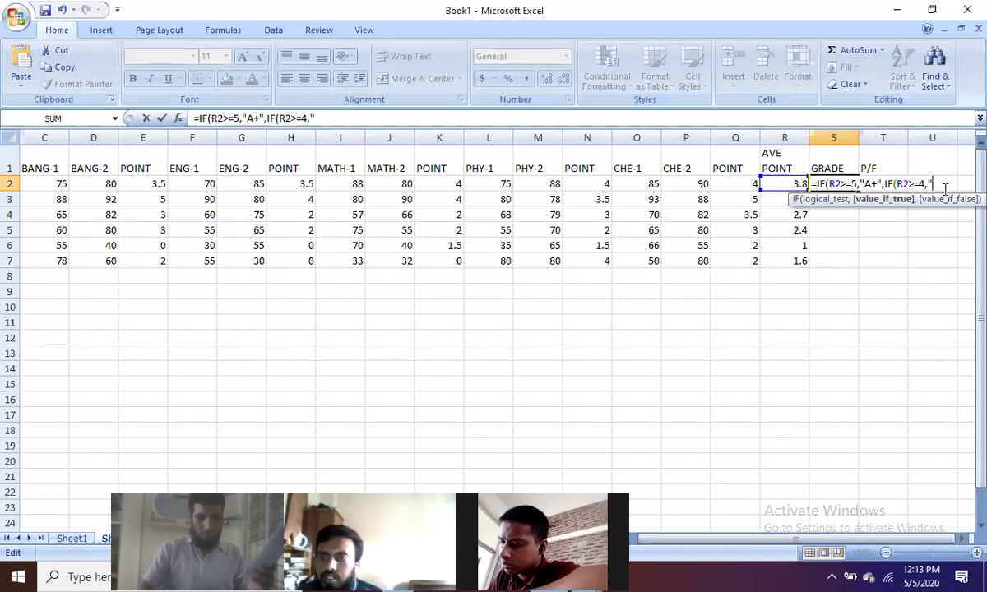
type("A\"")
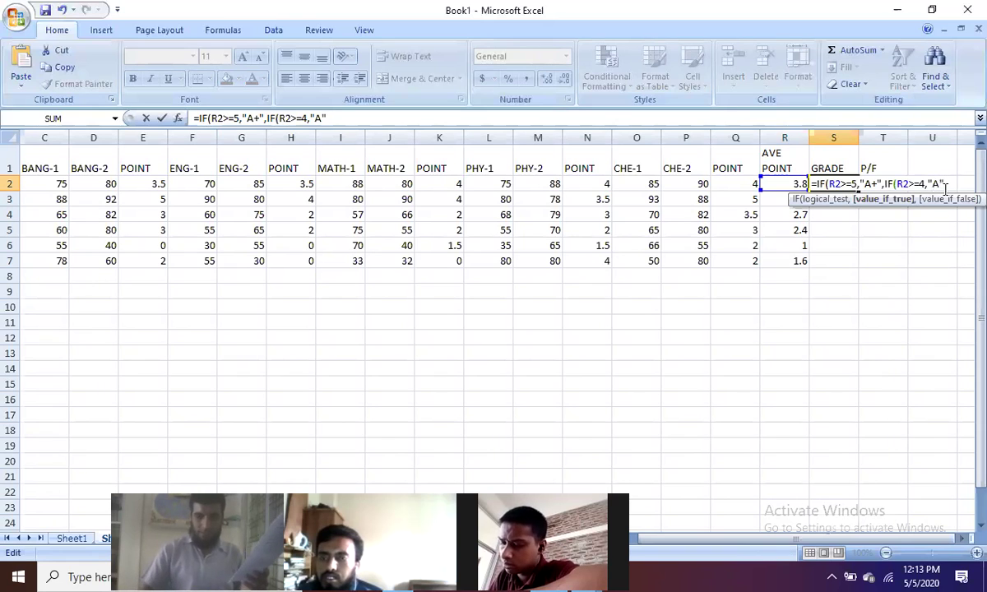
type(",")
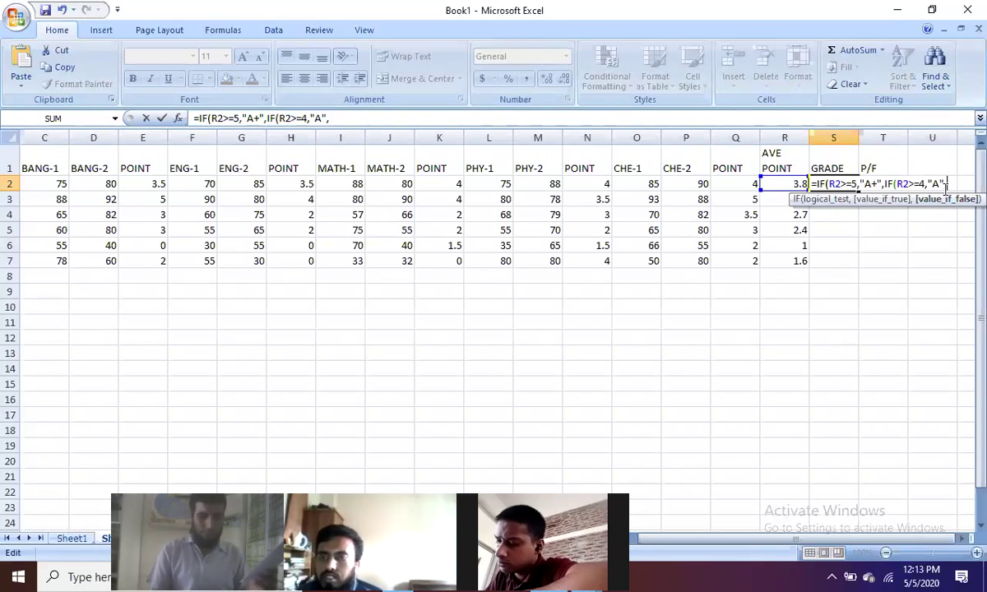
Add a third IF to S2's grade formula that returns "A-" when R2>=3.5.
type("IF")
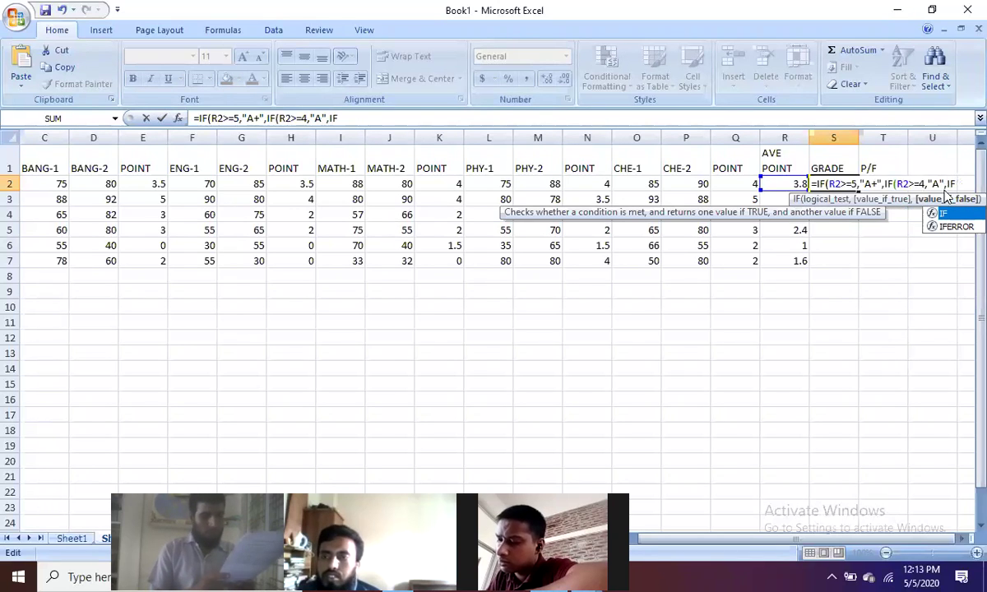
type("(")
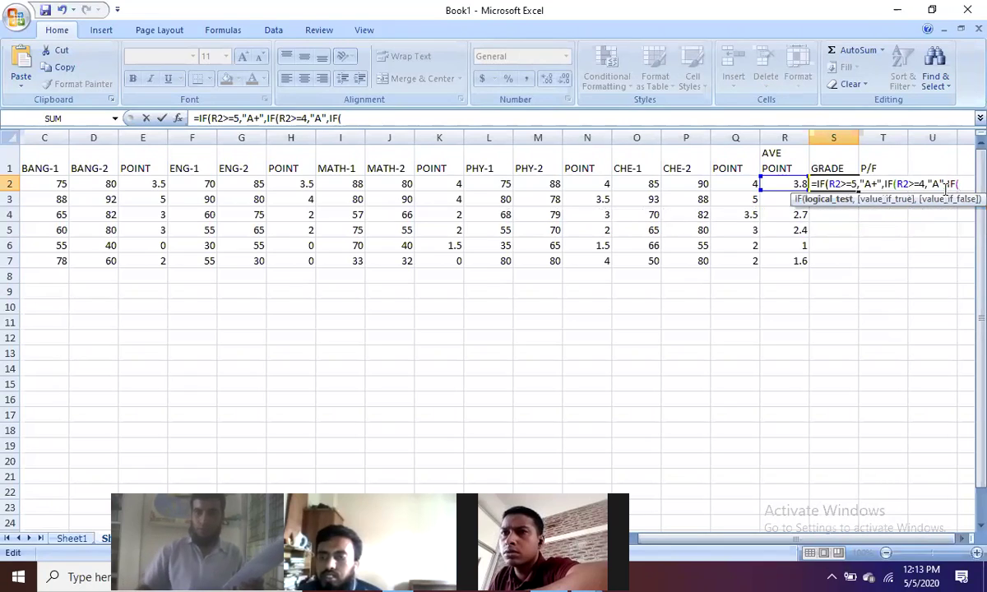
left_click(785, 184)
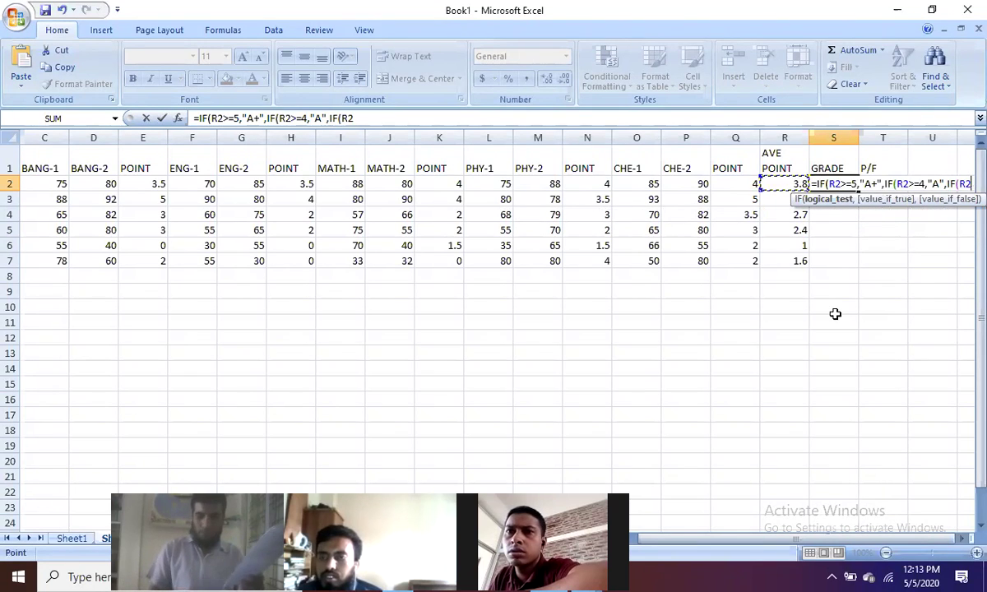
type(">=3.5")
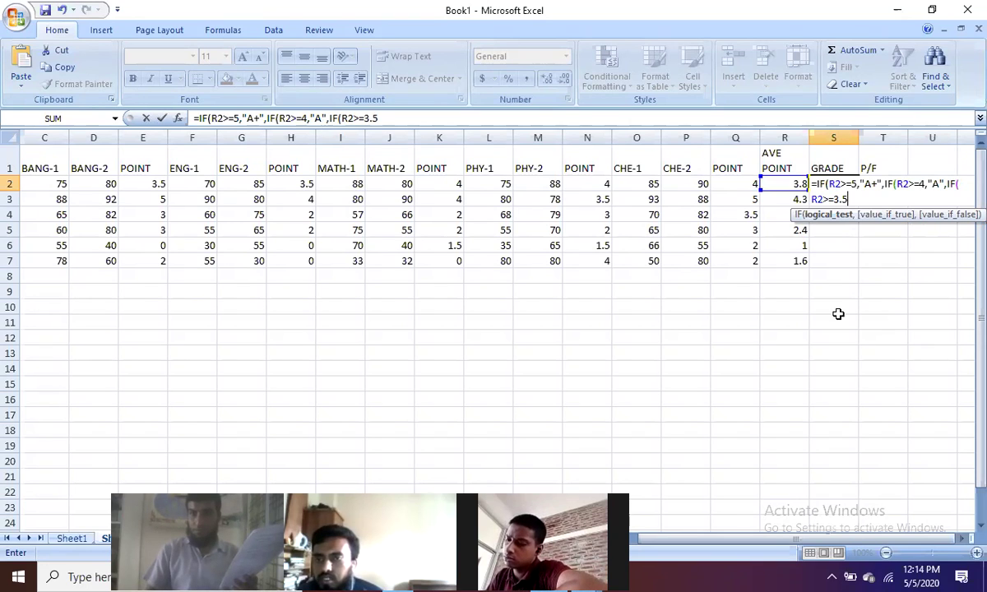
type(",")
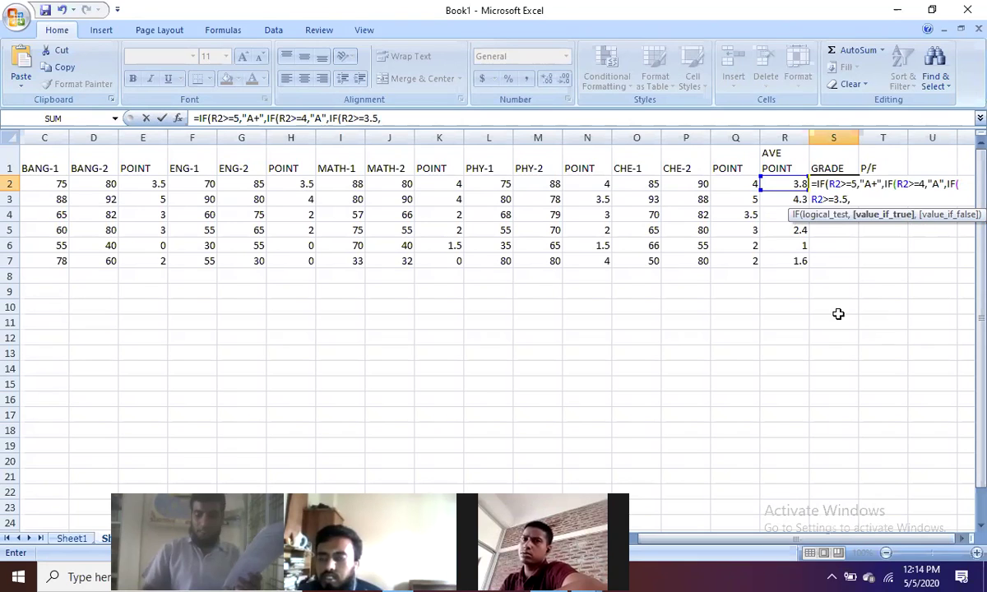
type("\"")
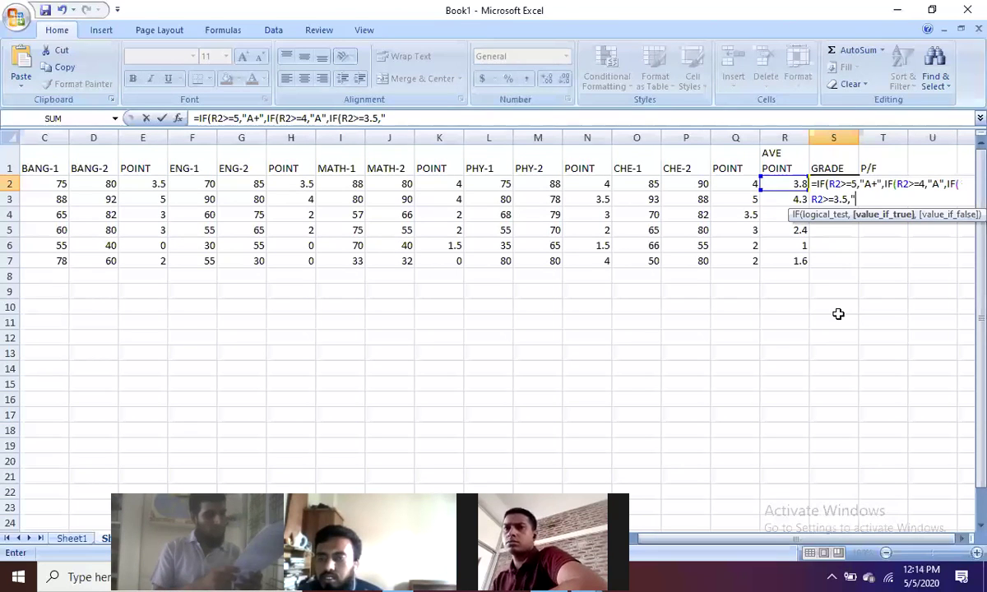
type("A")
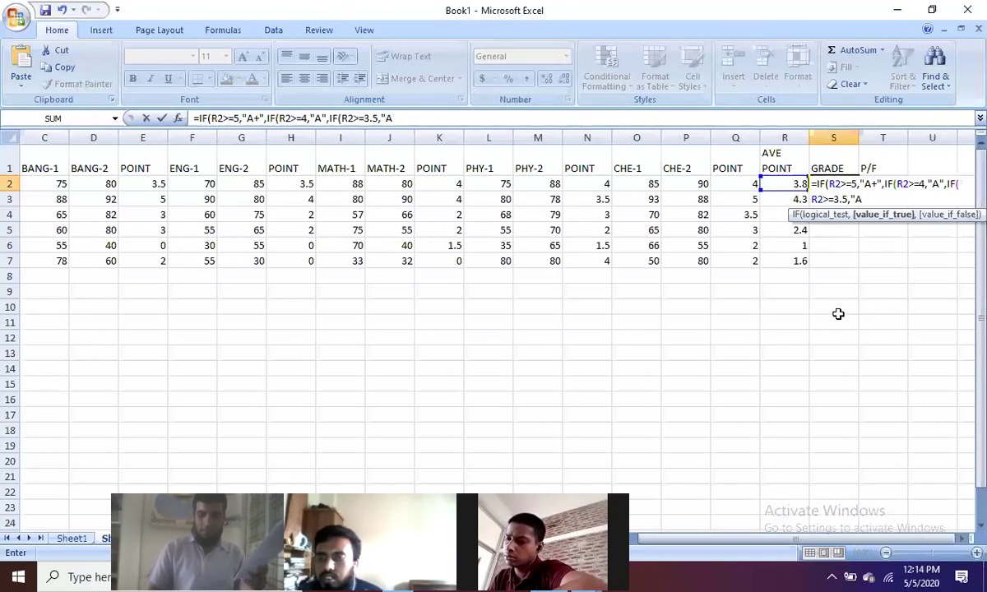
type("-\"")
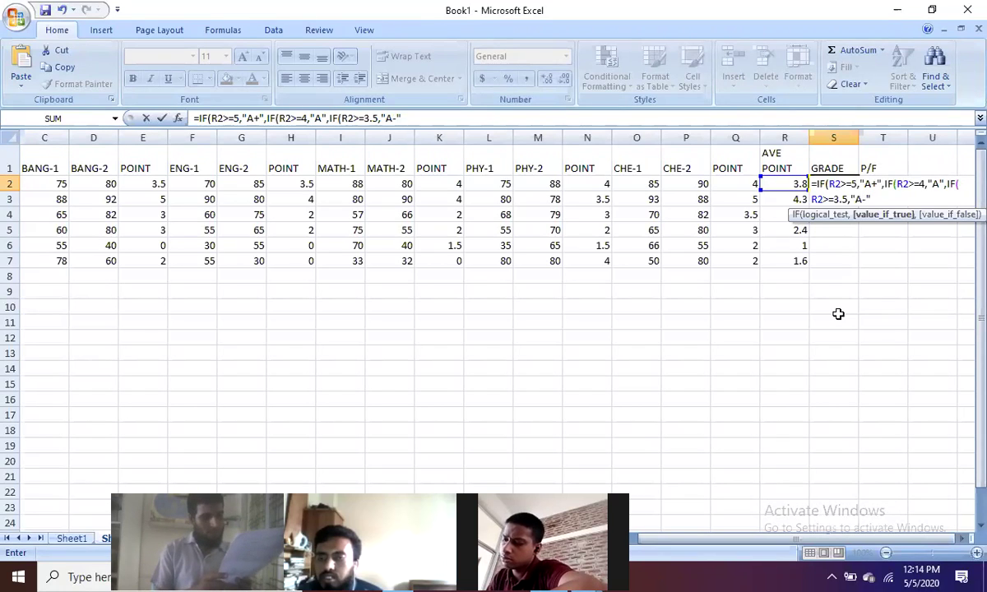
type(",")
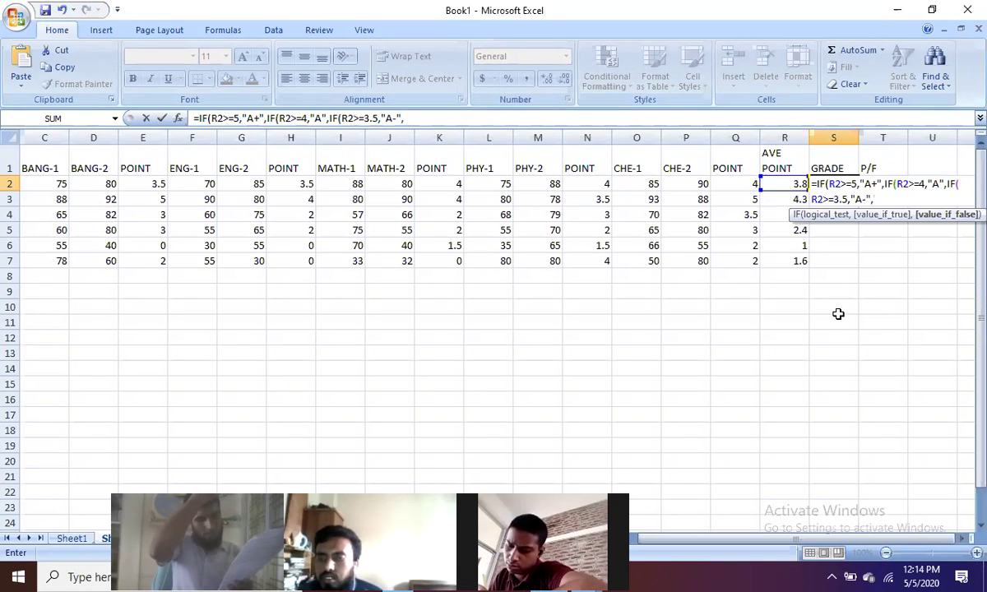
Add a fourth IF to S2's grade formula that returns "B" when R2>=3, with the letter in quotation marks.
type("IF")
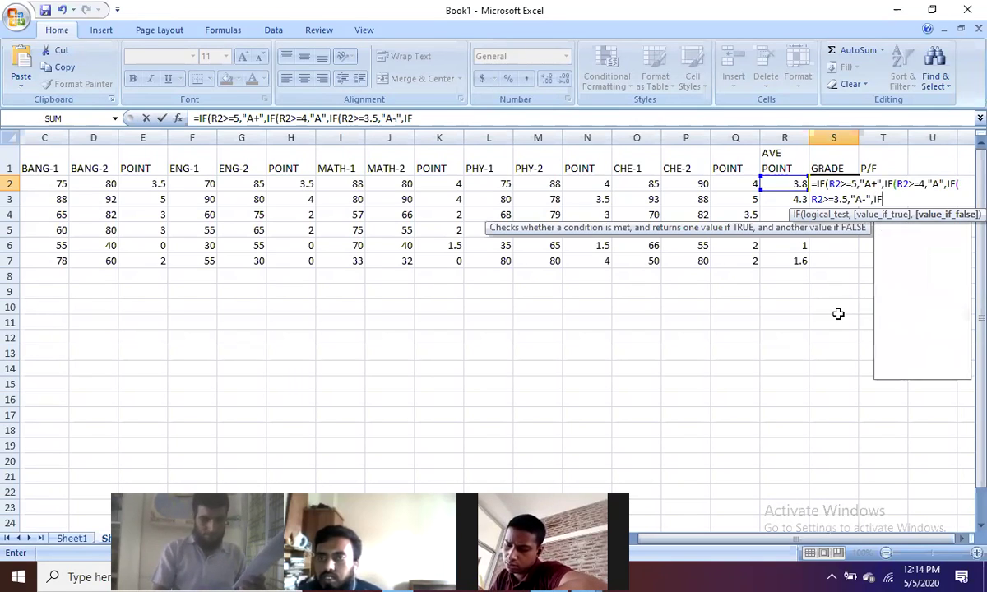
type("(")
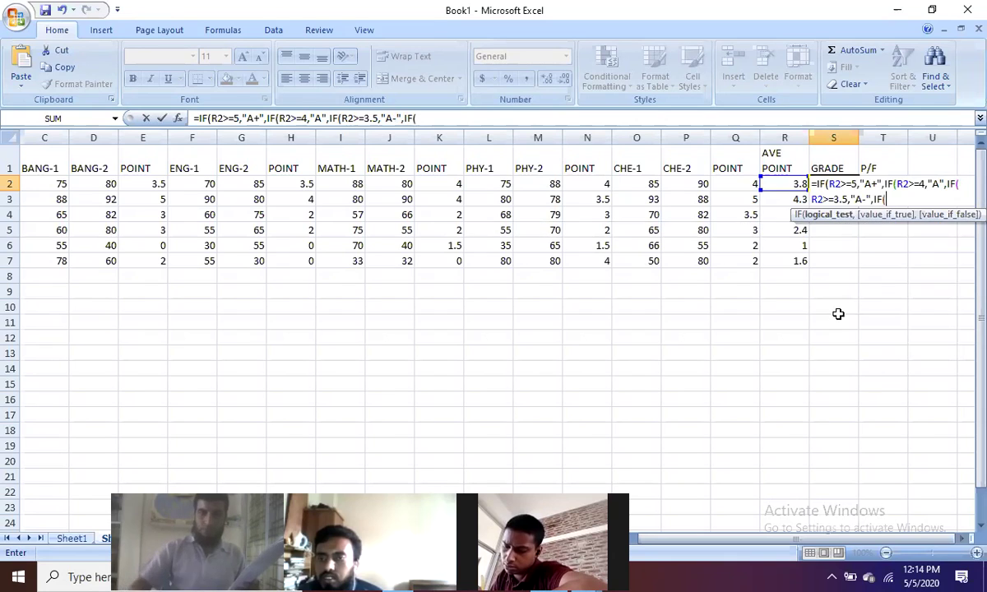
left_click(791, 184)
type(">=")
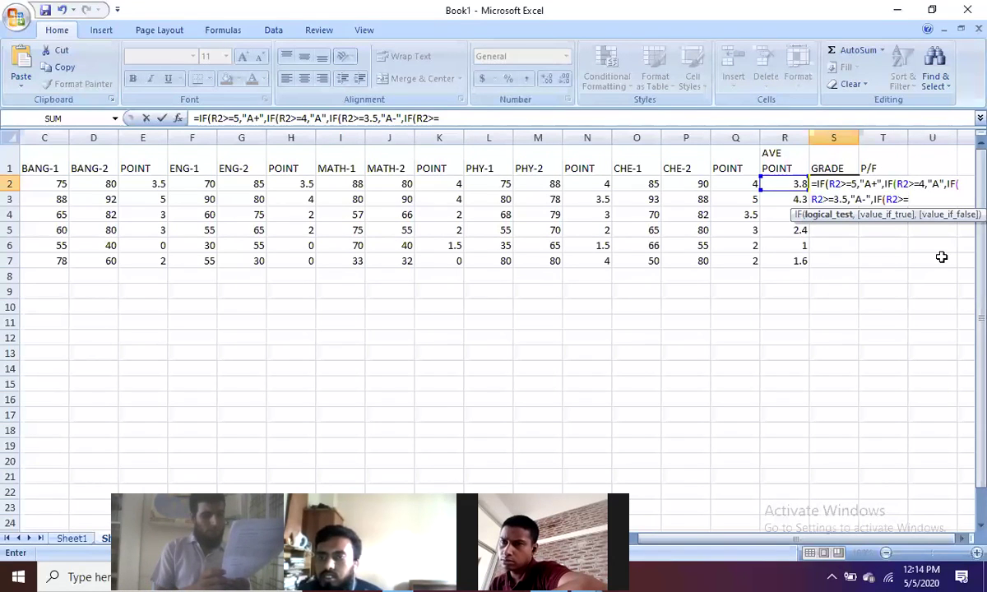
type("3")
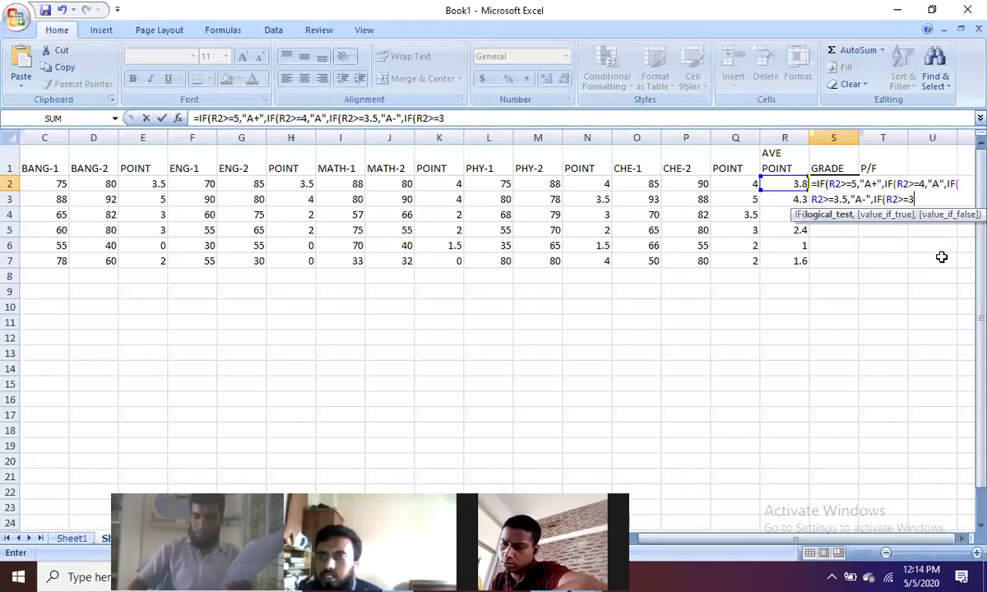
type(",")
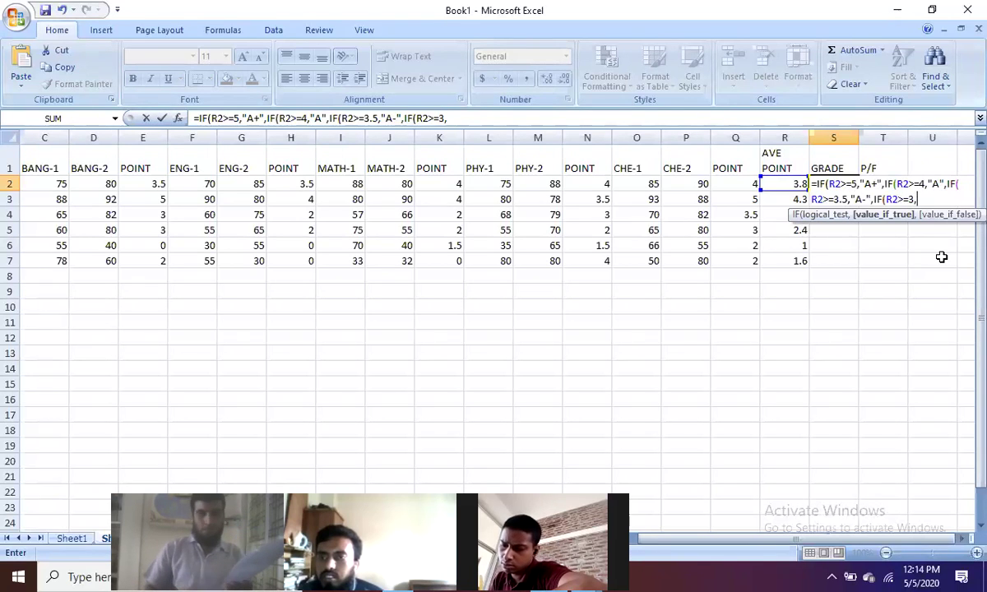
type("B")
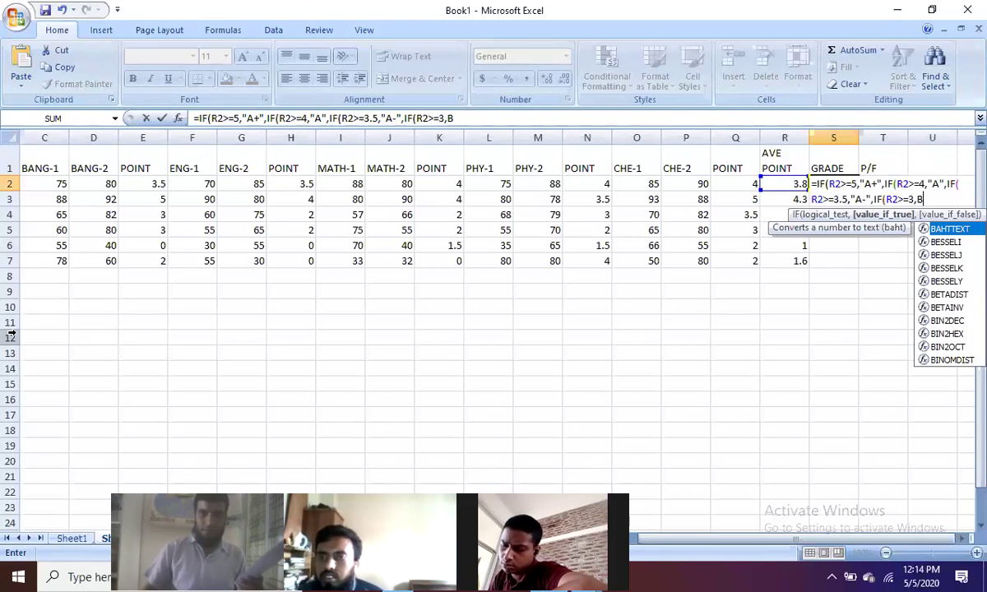
key("BackSpace")
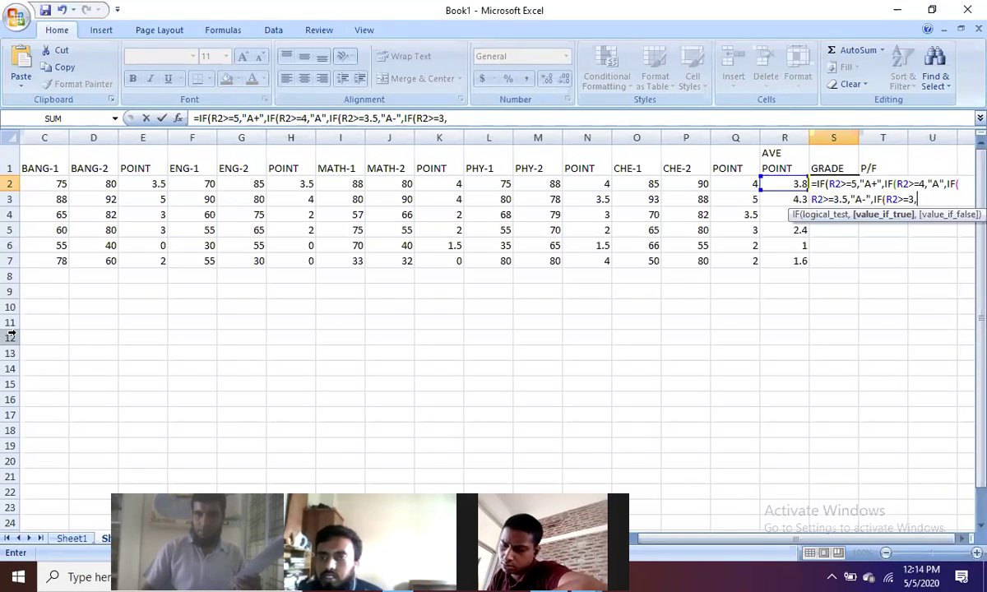
type("\"B")
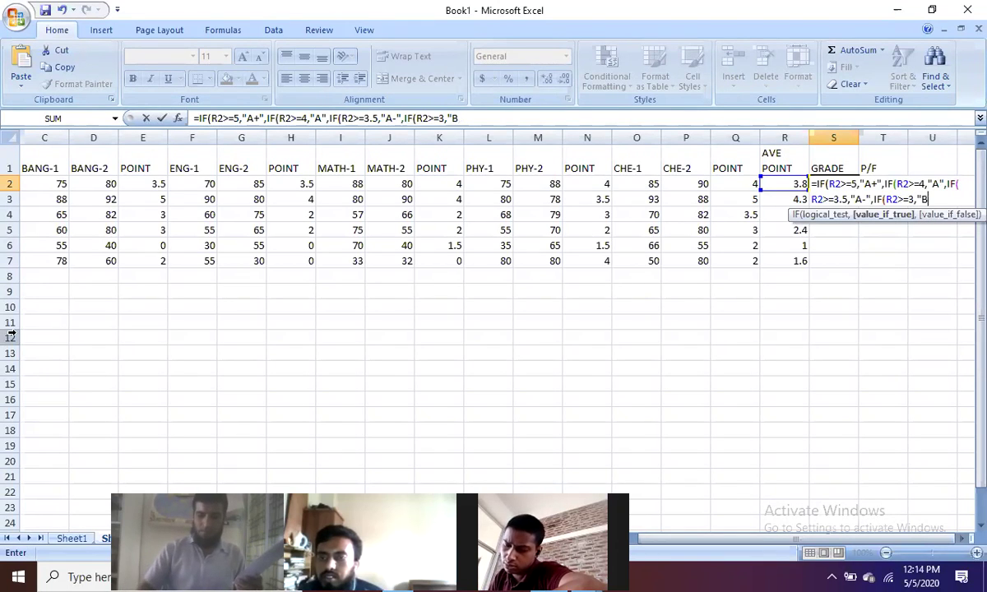
type("\",")
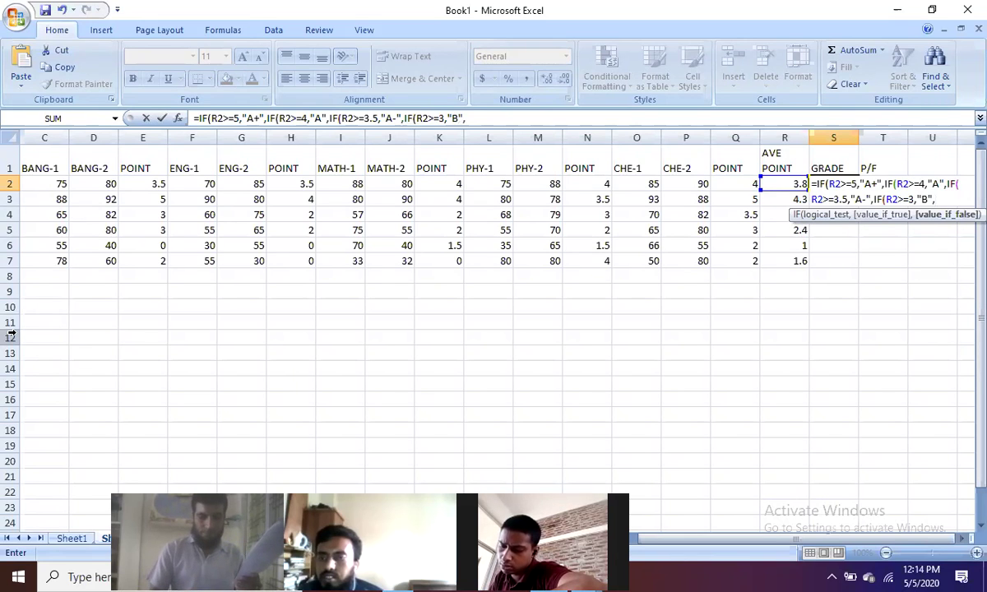
Add a fifth IF to S2's grade formula that returns "C" when R2>=2.
type("IF")
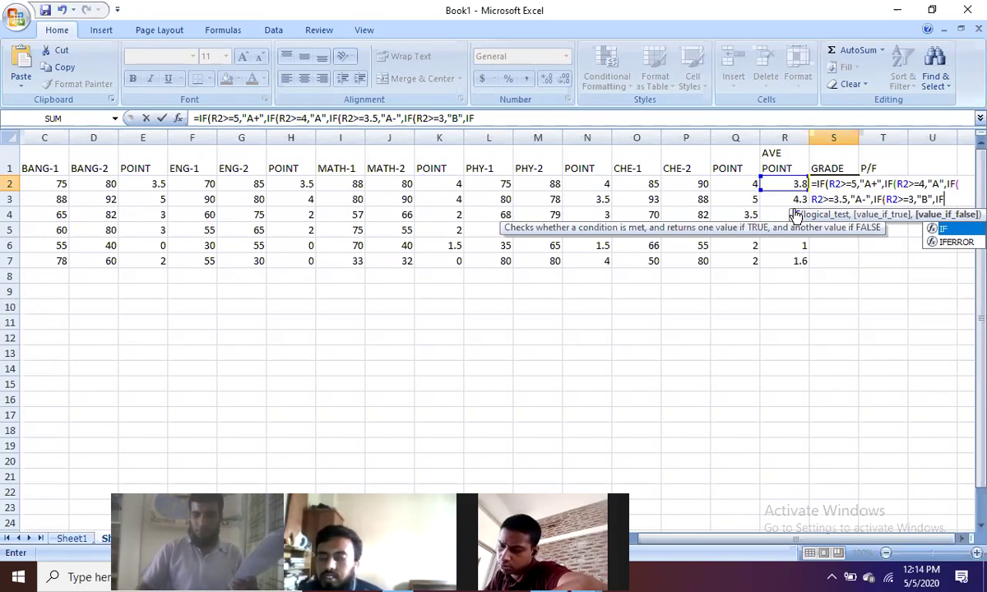
type("(")
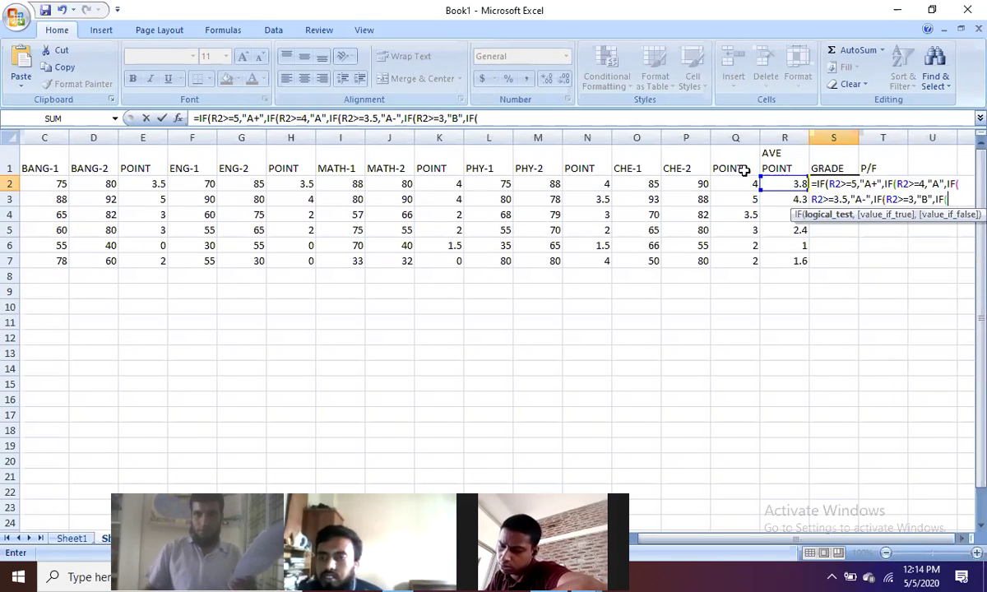
left_click(787, 184)
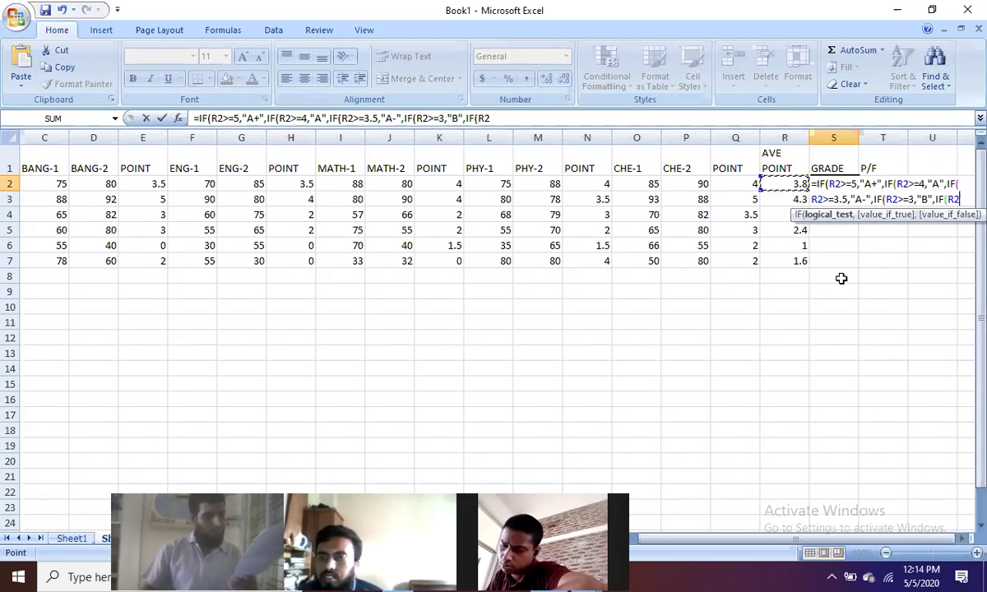
type(">")
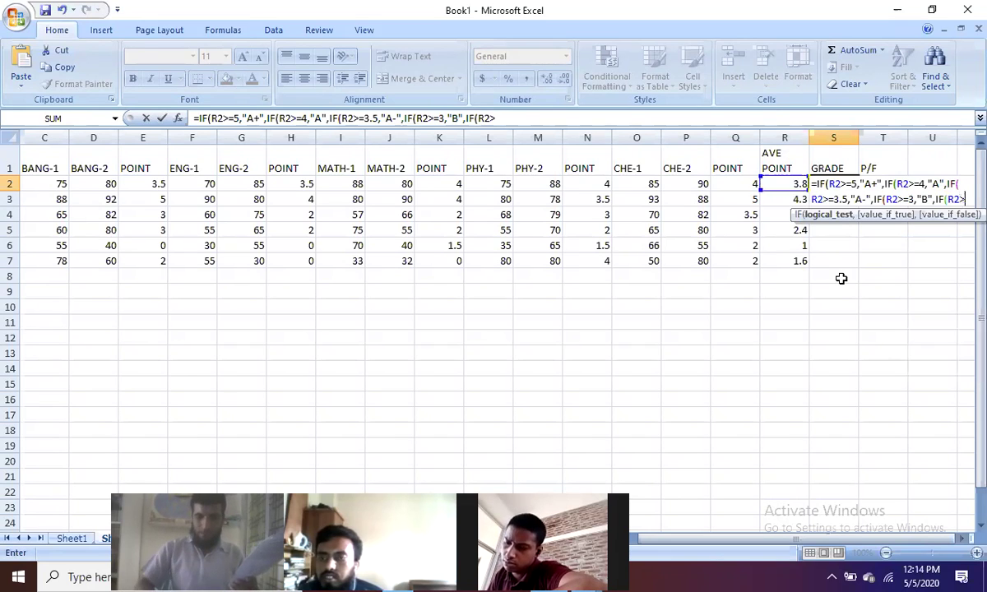
type("=")
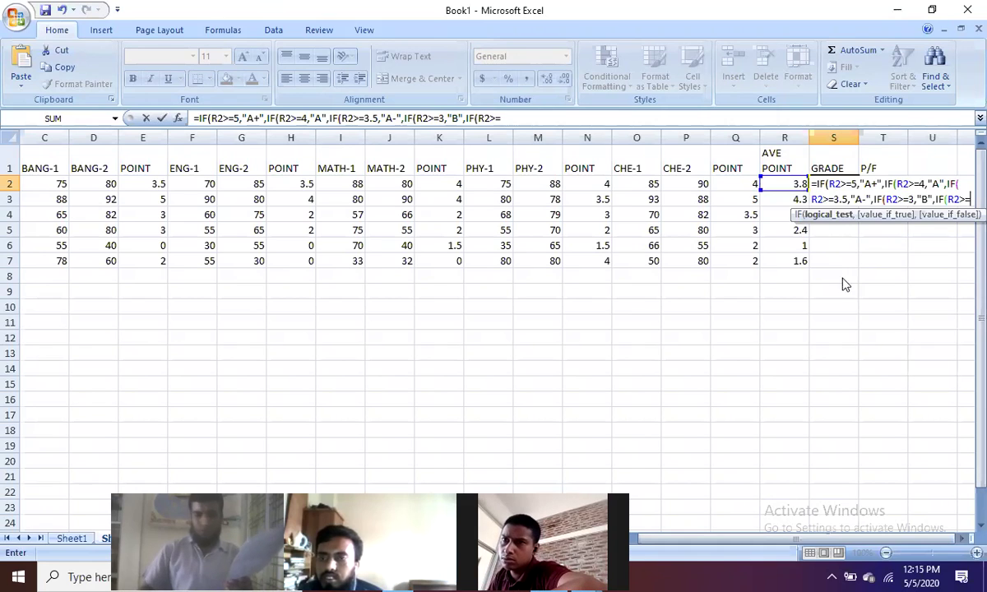
type("2,")
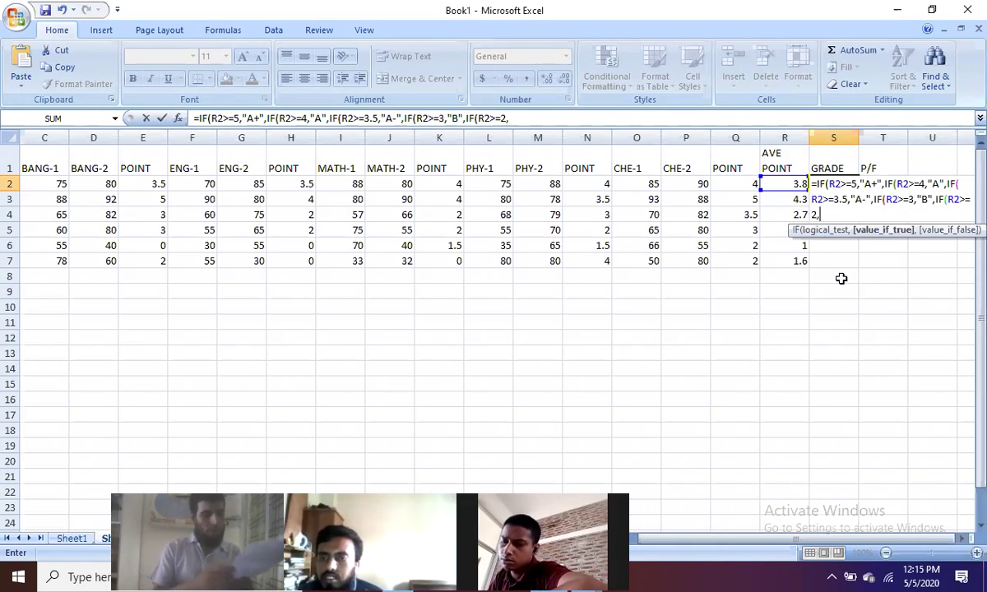
type("\"")
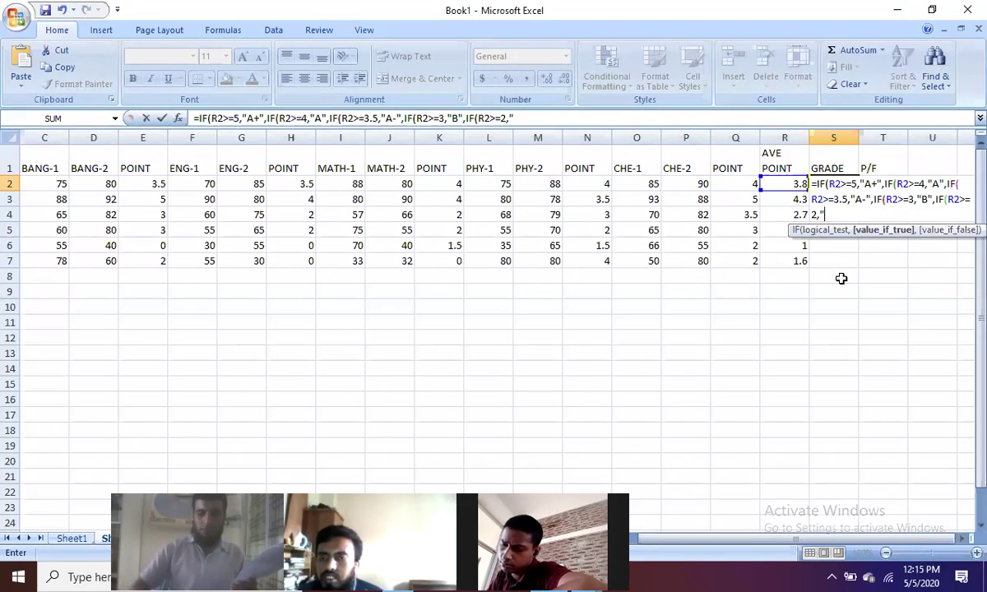
type("C\"")
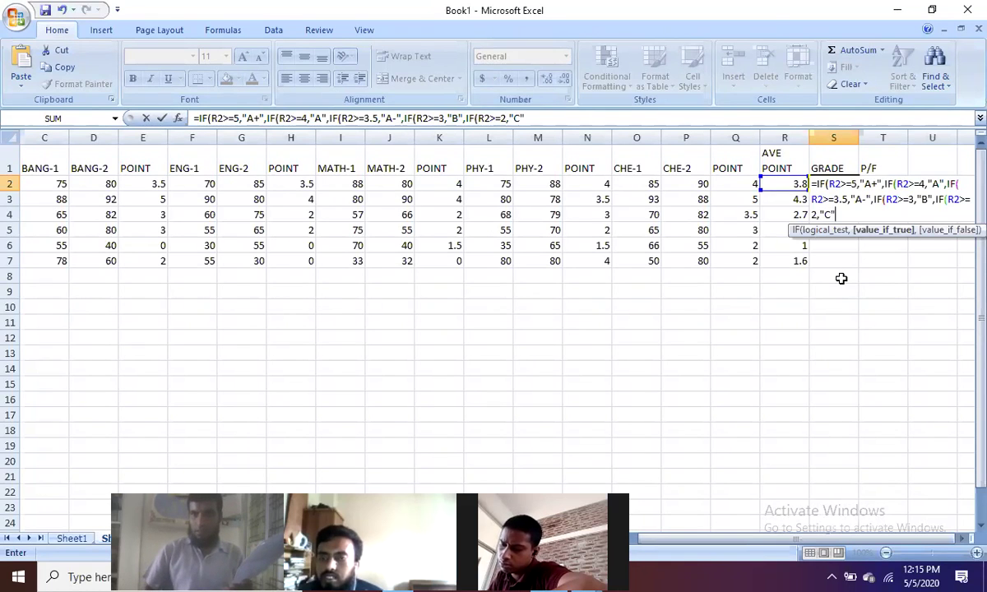
type(",")
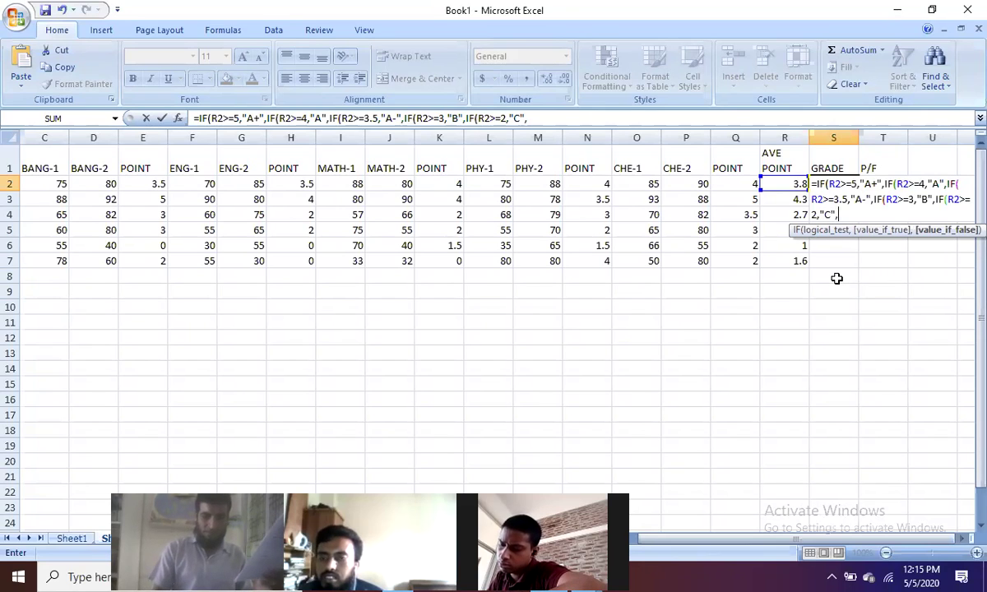
Add a sixth IF to S2's grade formula that returns "D" when R2>=1.5.
type("IF")
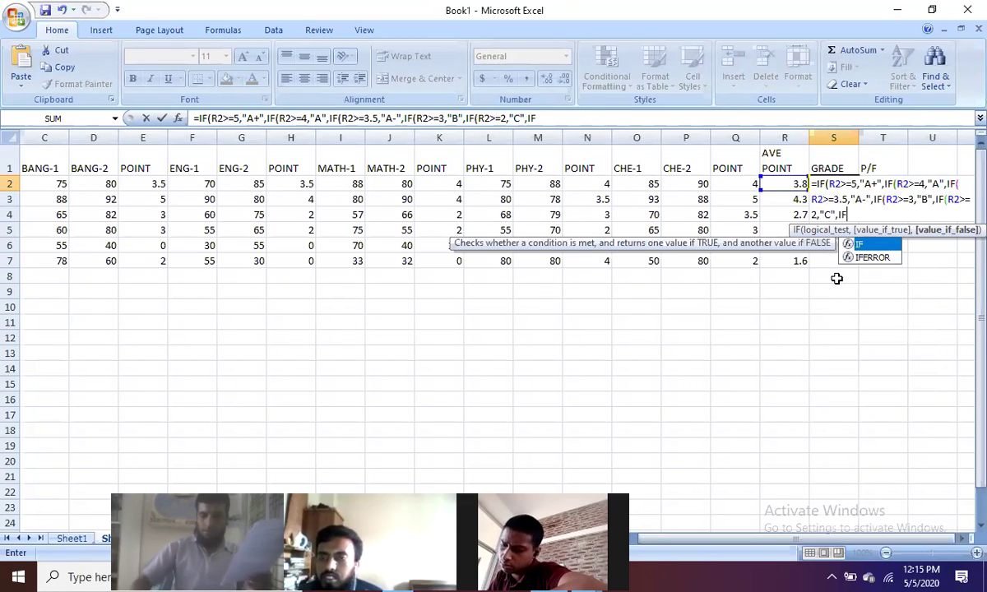
type("(")
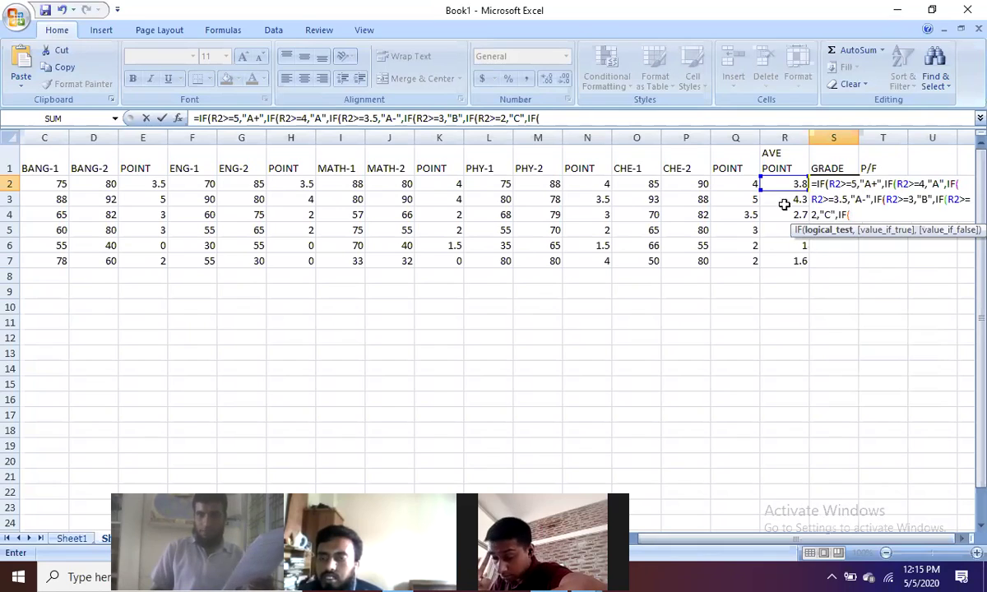
left_click(786, 184)
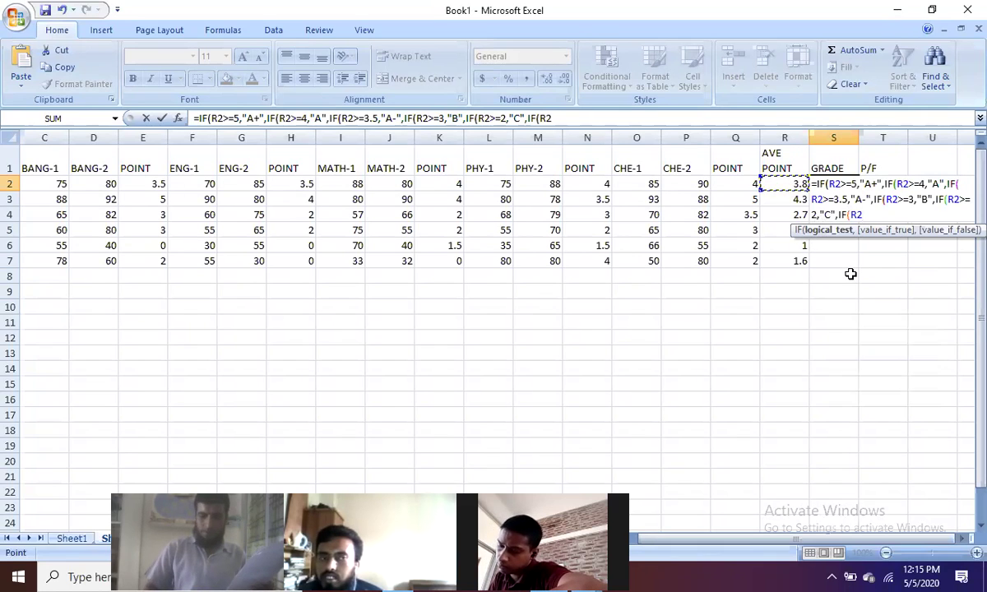
type(">")
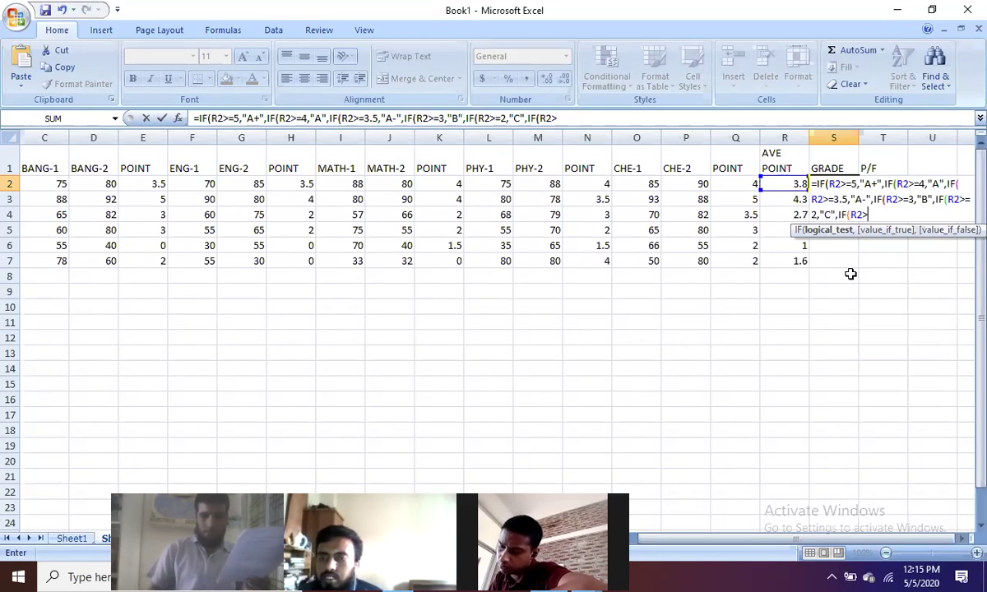
type("=")
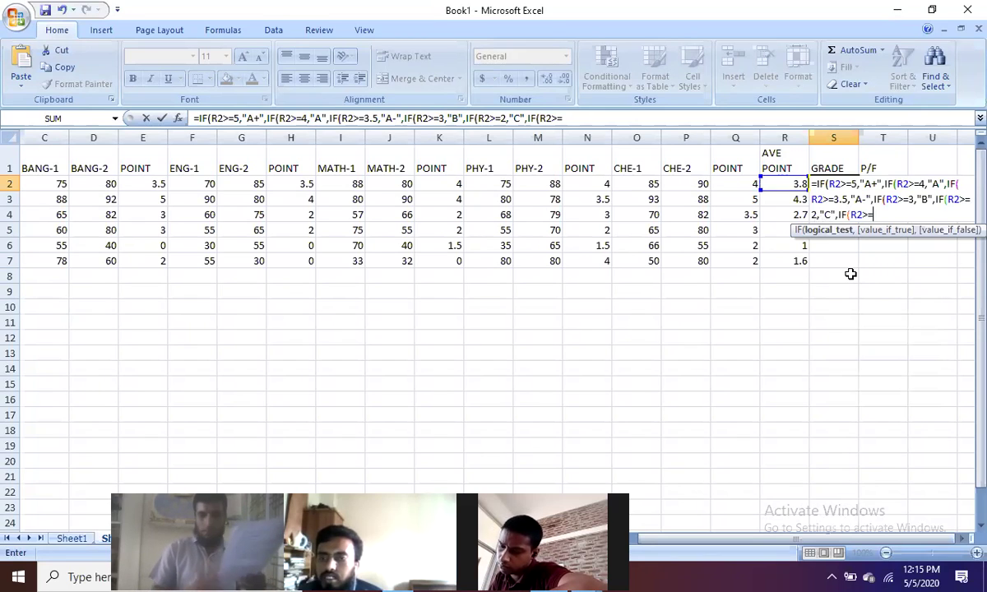
type("1")
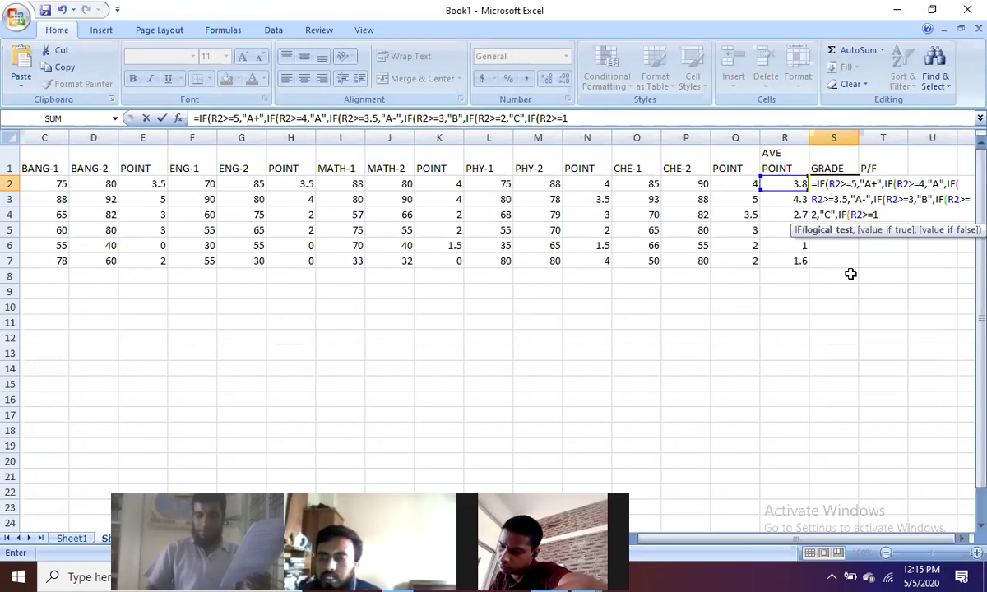
type(".5")
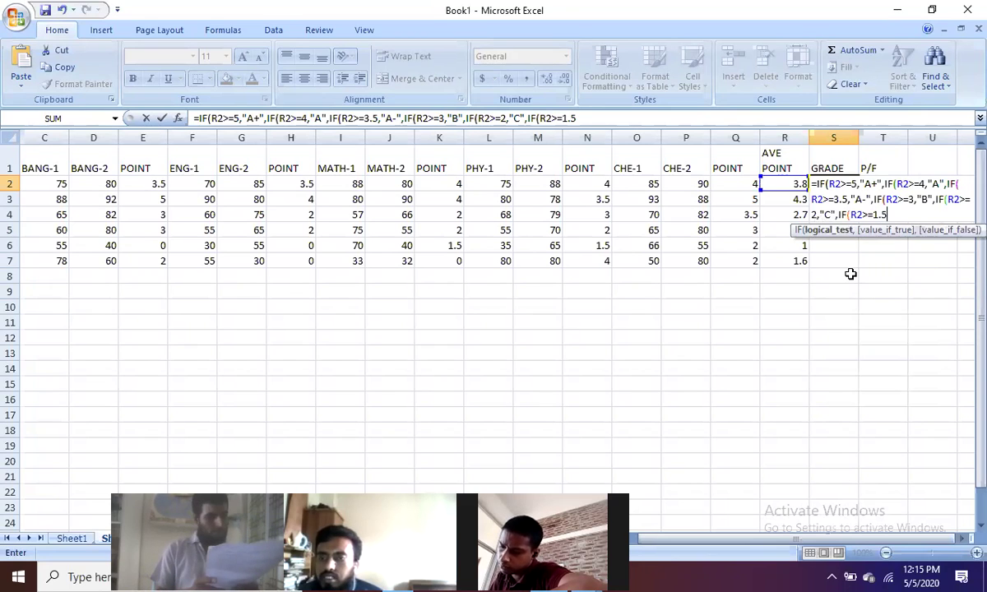
type(",")
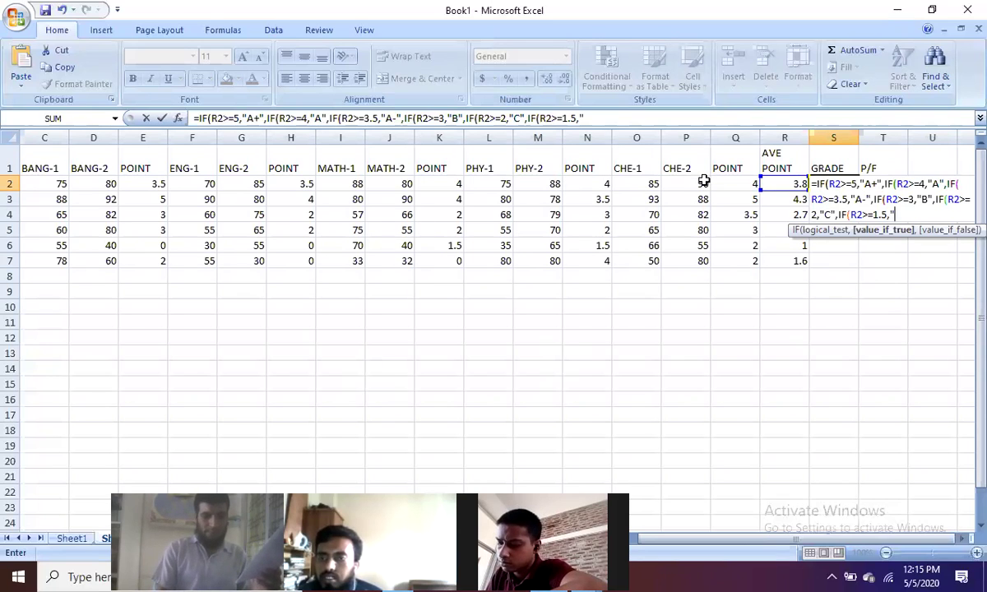
type("D\",")
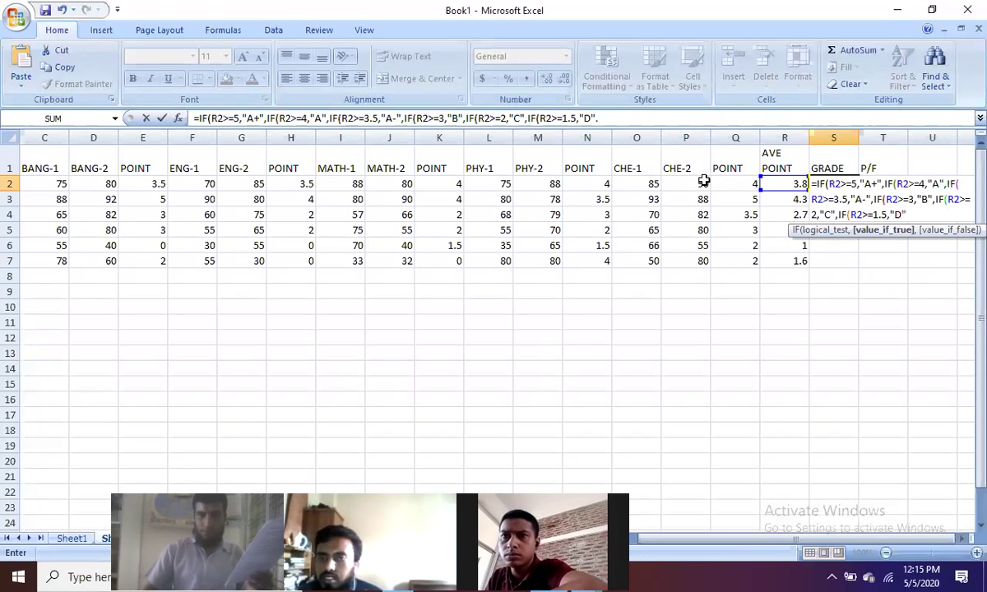
type(",")
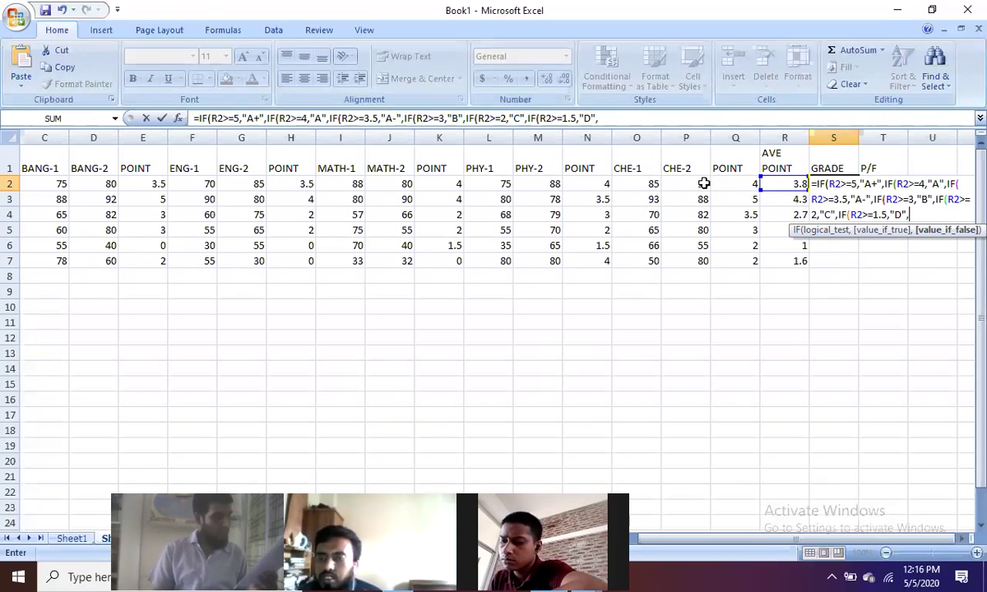
Finish S2's grade formula with "F" as the fallback and six closing parentheses, and fill it down through S7.
type("\"F\"")
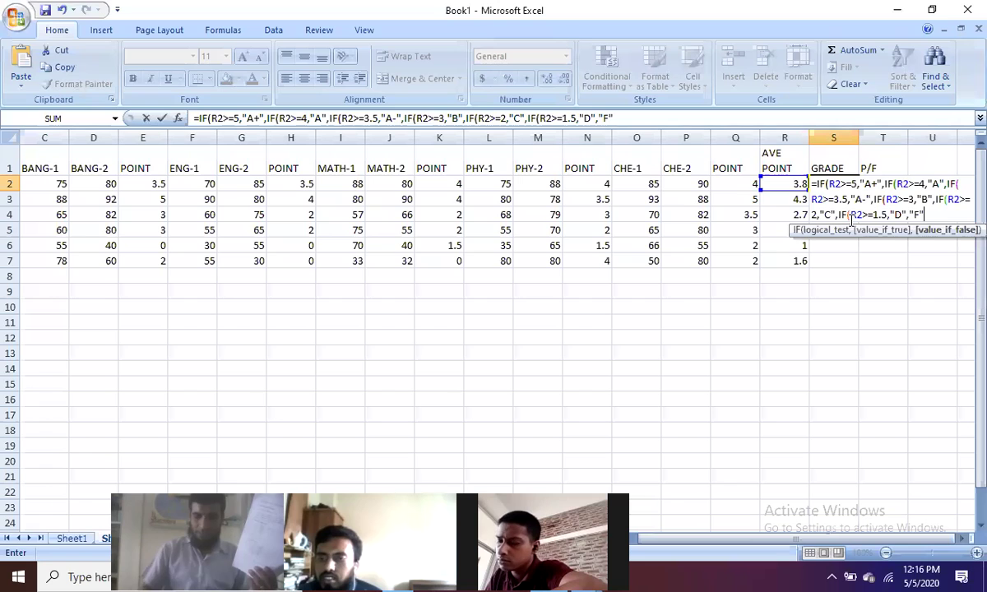
type("))))))")
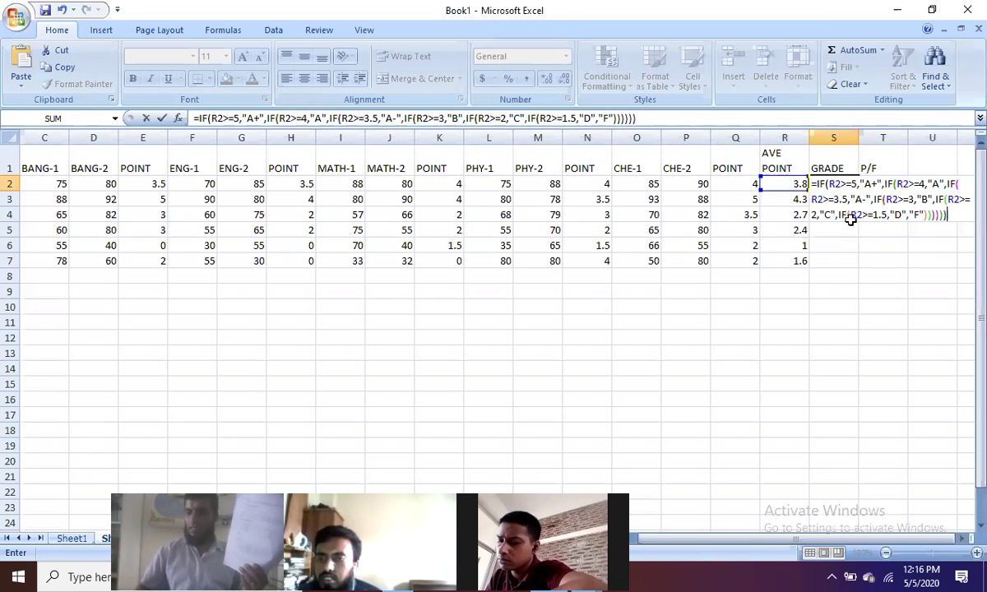
key("Return")
left_click(827, 184)
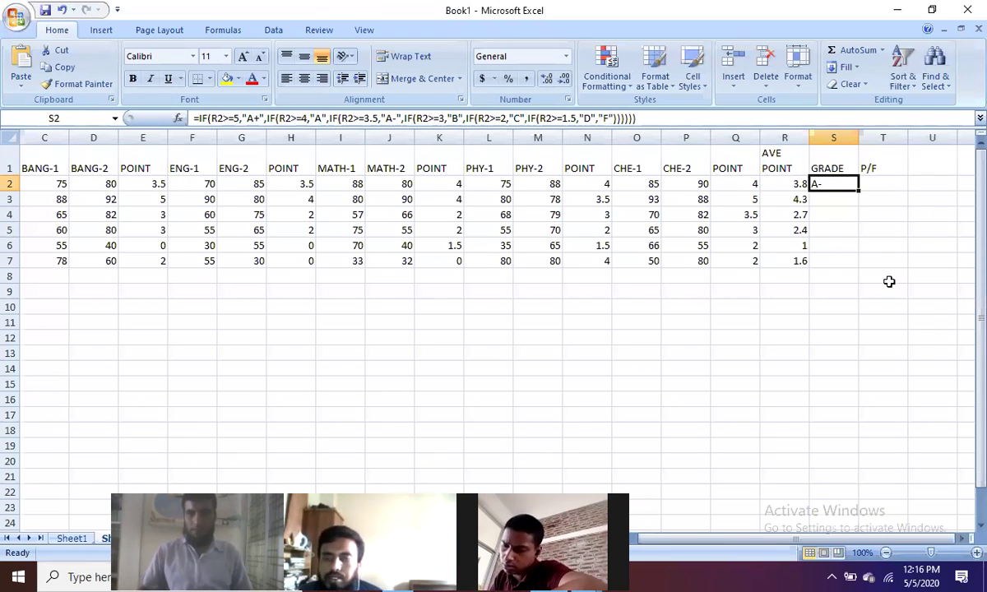
left_click_drag(858, 191, 865, 279)
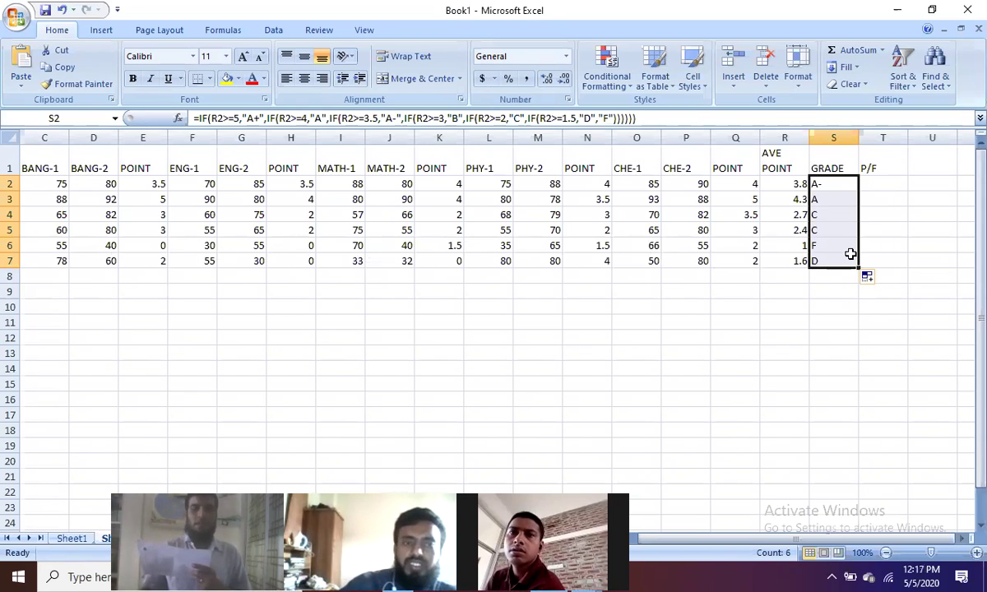
Begin a pass/fail formula with =IF( in cell T2 of the P/F column.
left_click(880, 183)
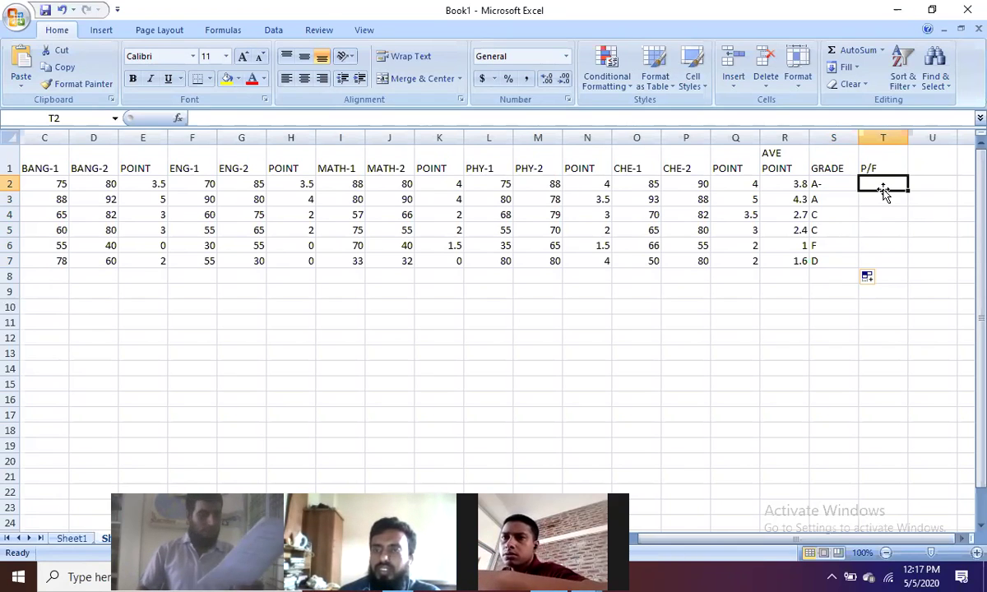
type("=")
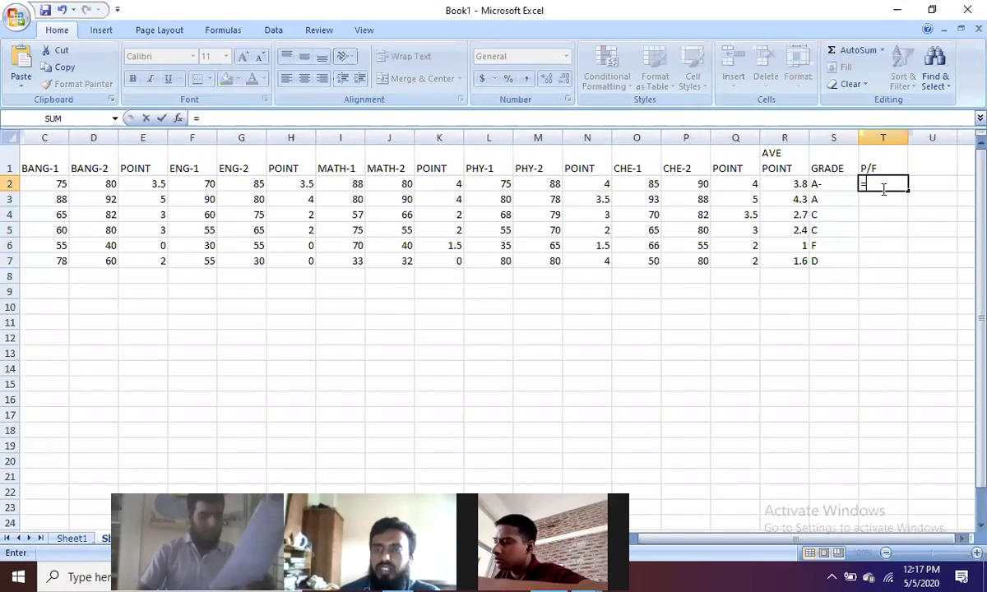
type("IF")
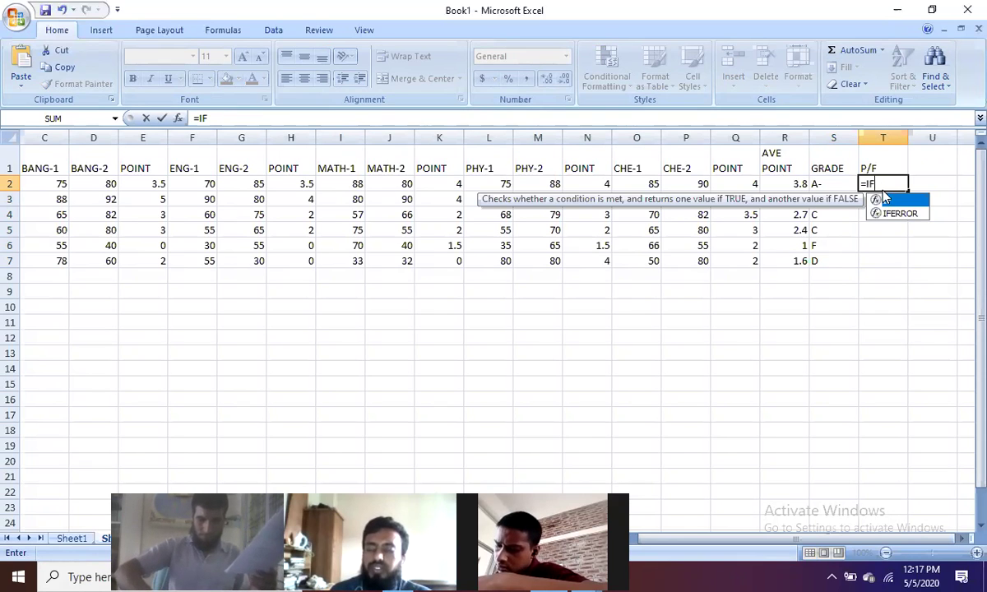
type("(")
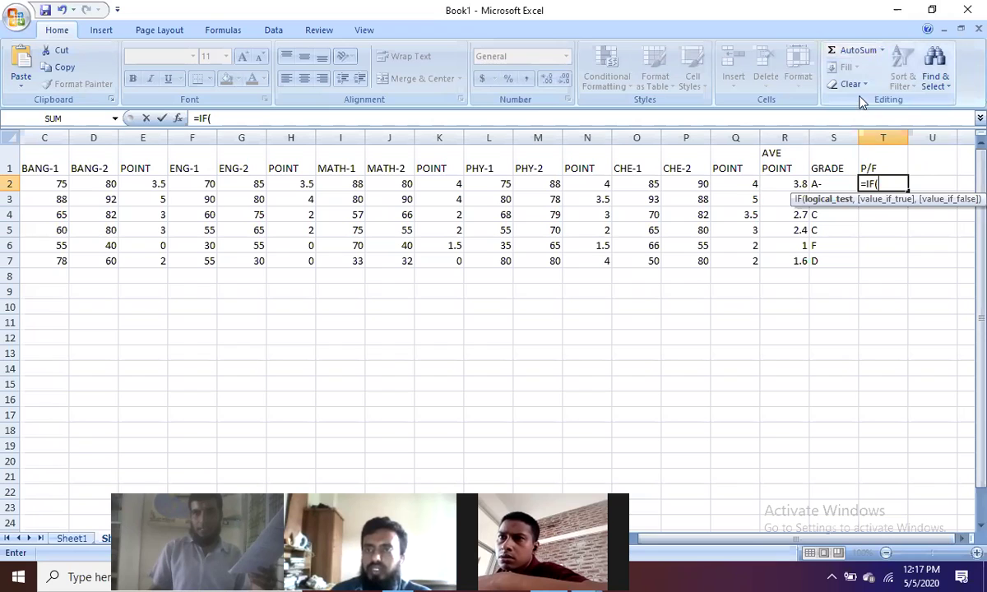
Try to insert the predefined Min function into T2's unfinished IF formula.
left_click(882, 52)
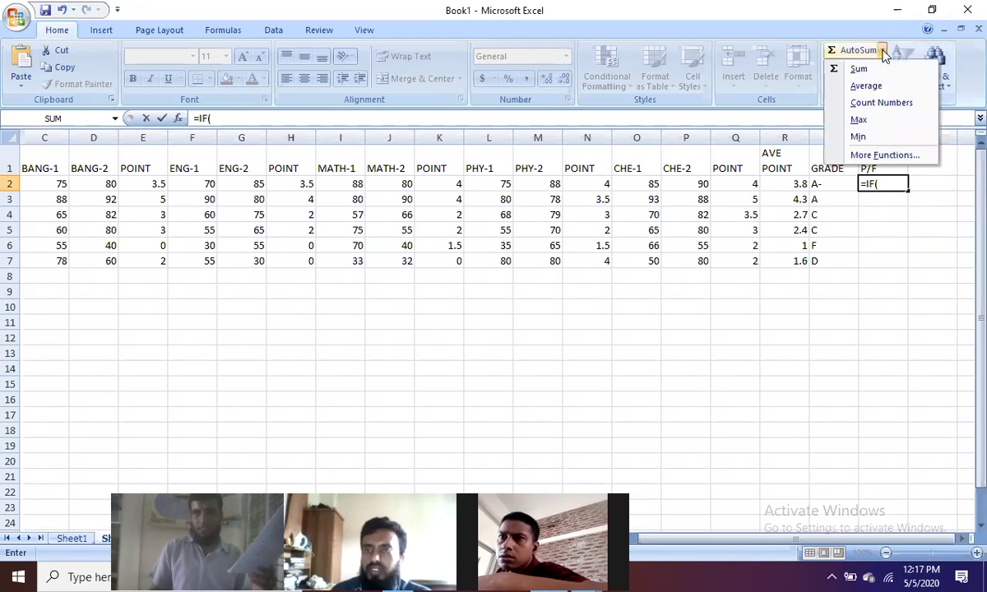
left_click(863, 140)
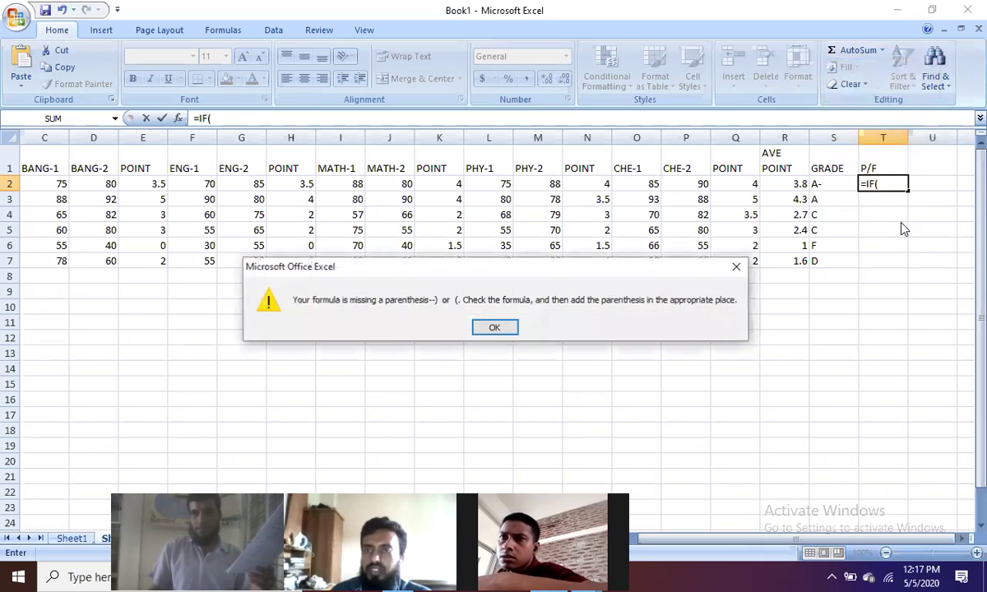
left_click(496, 327)
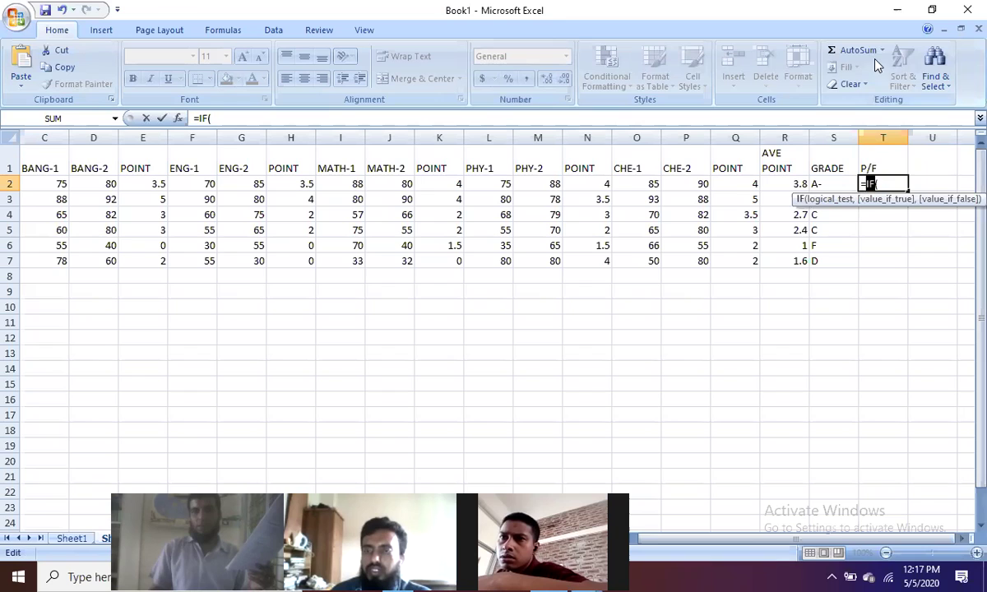
Nest a MIN function in T2's IF test, with the two Bangla marks C2 and D2 as its first arguments.
left_click(884, 182)
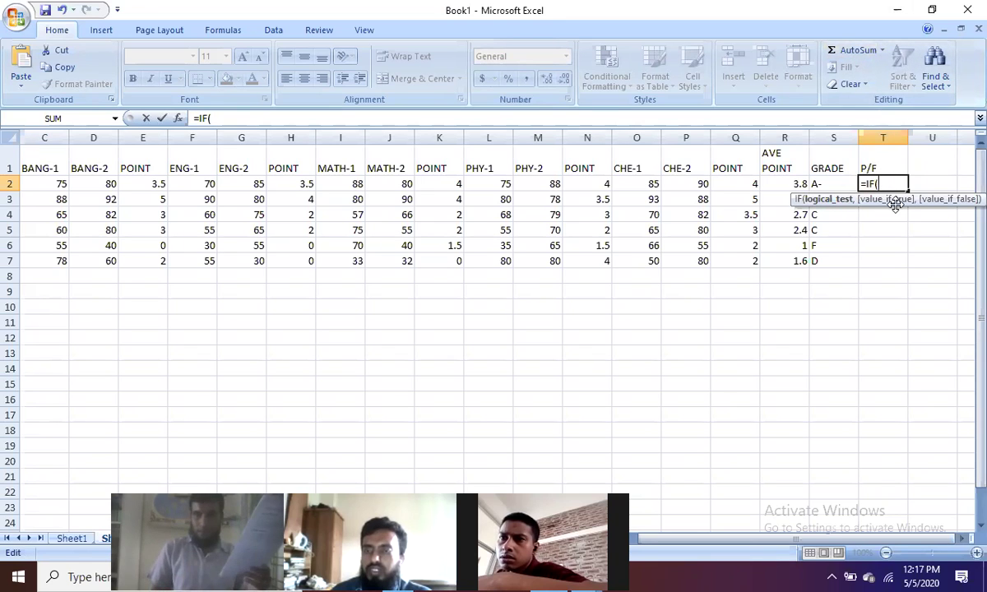
type("MIN")
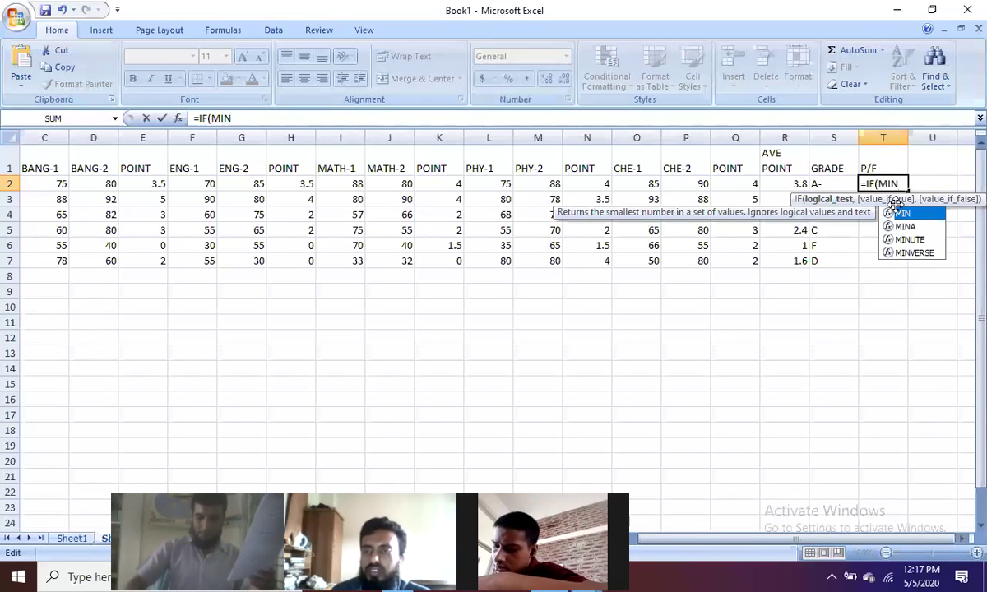
type("(")
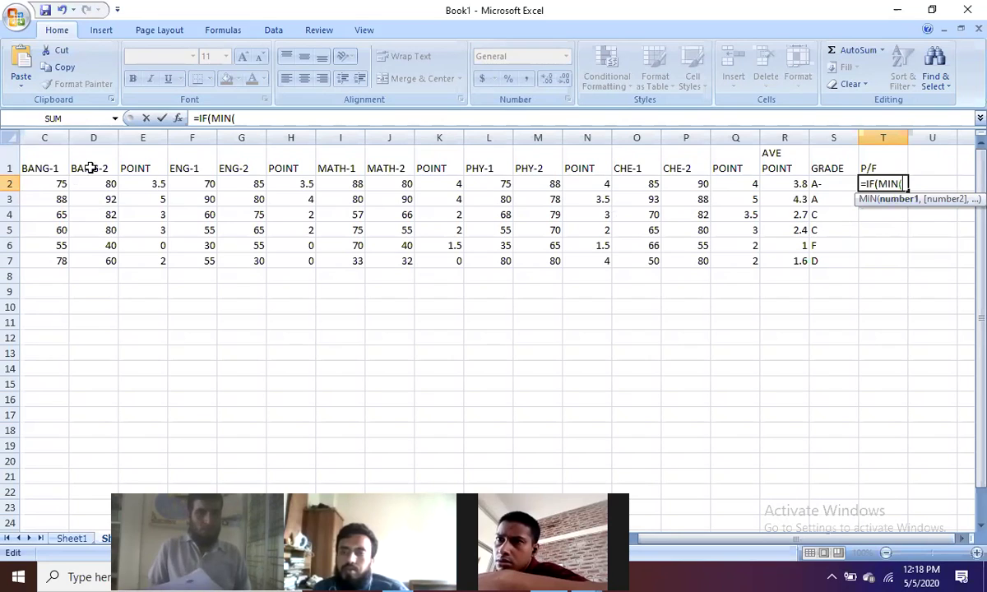
left_click(60, 183)
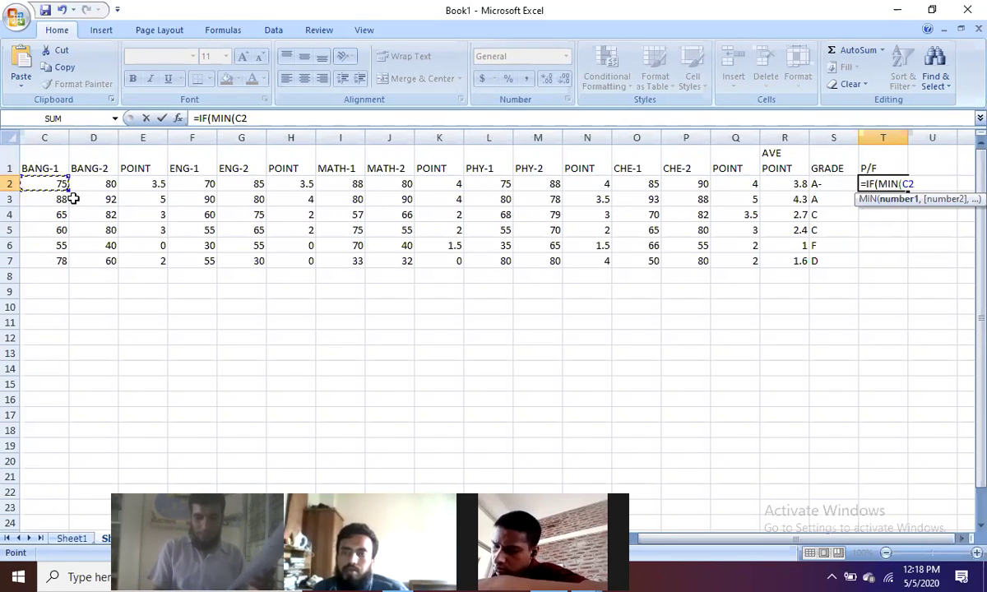
type(",")
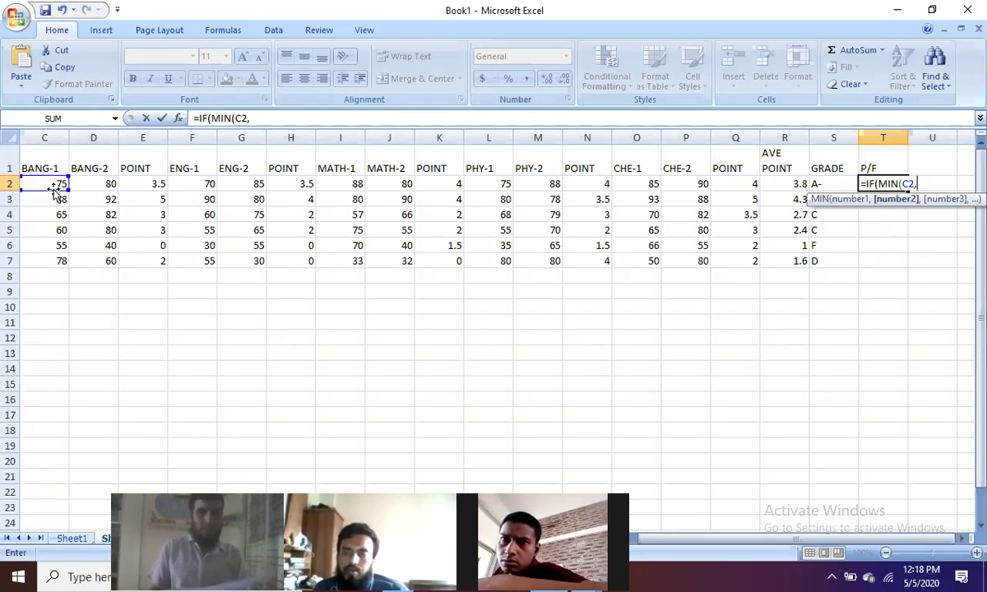
left_click(103, 183)
type(",")
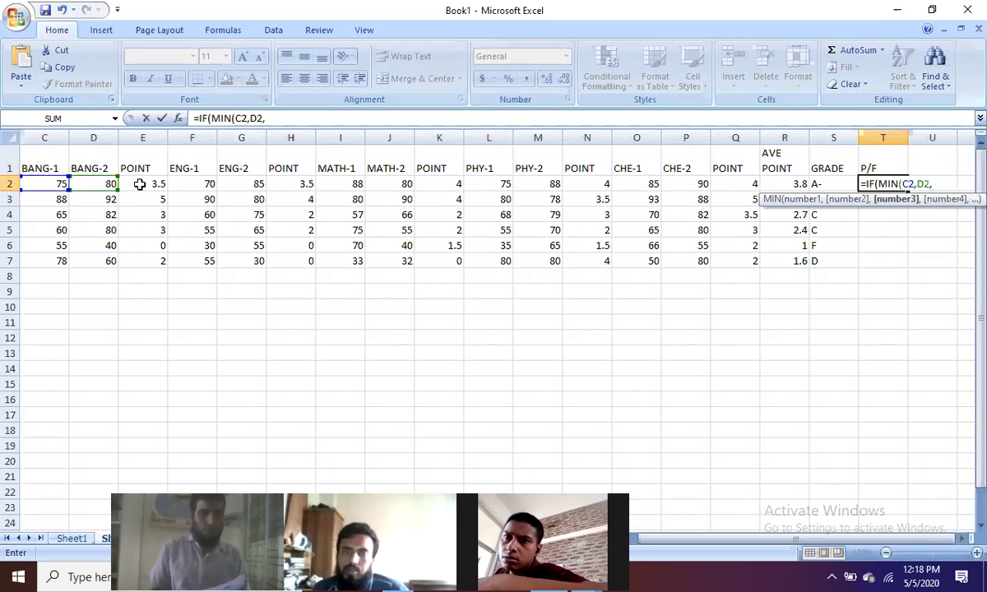
Add the English marks F2 and G2 and the math marks I2 and J2 to T2's MIN arguments.
left_click(205, 184)
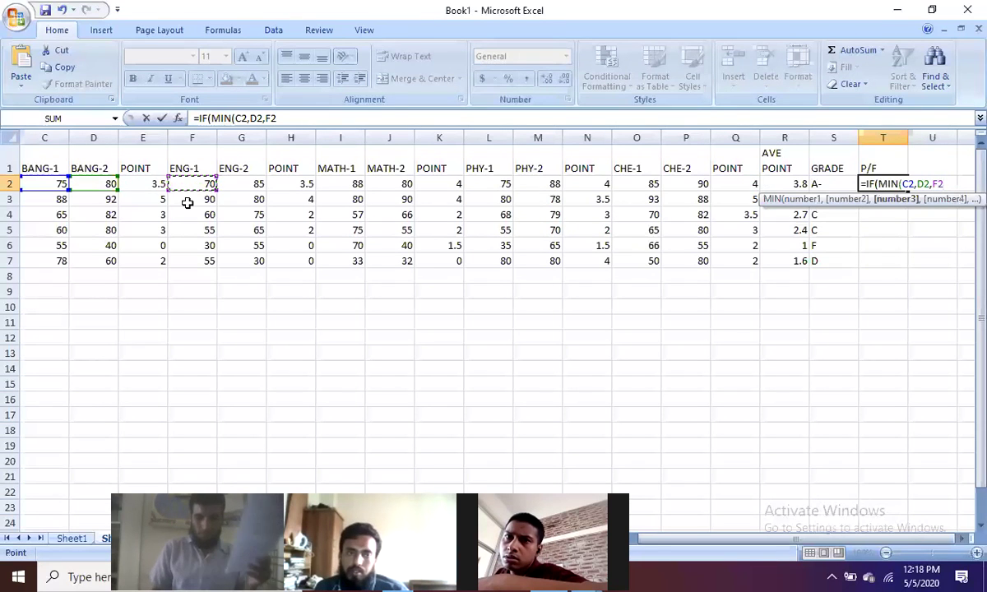
type(",")
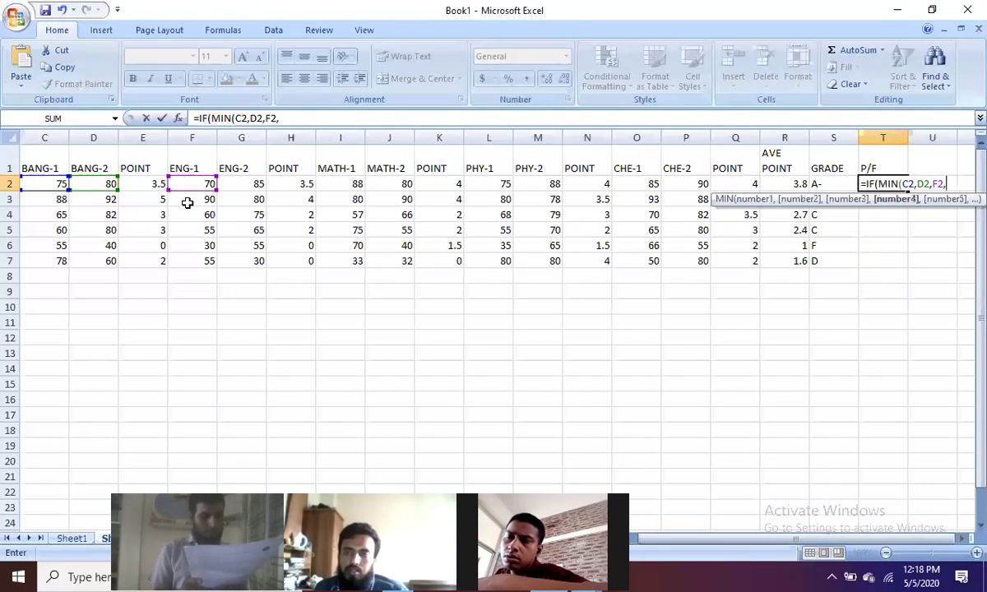
left_click(259, 184)
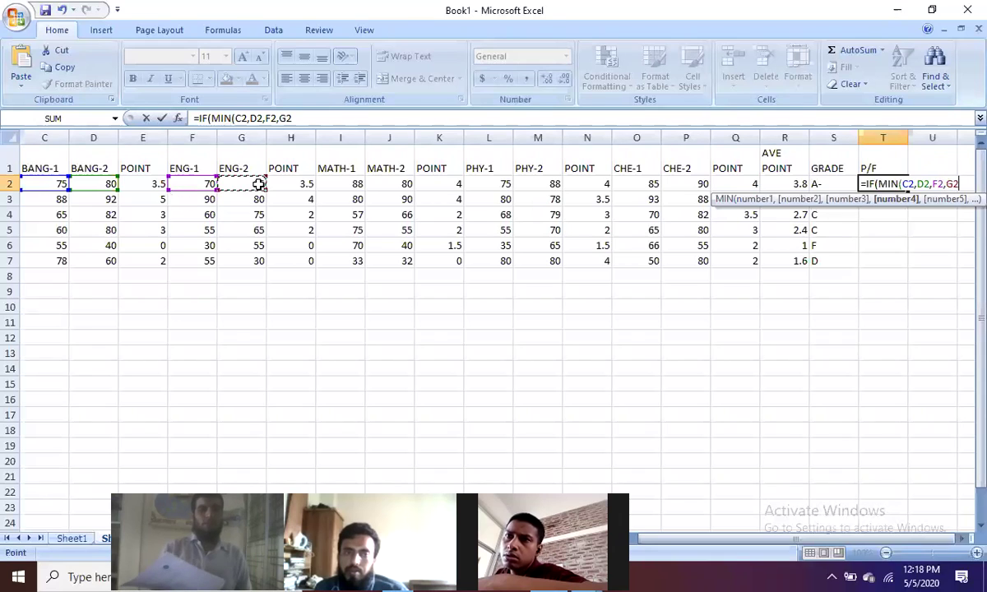
type(",")
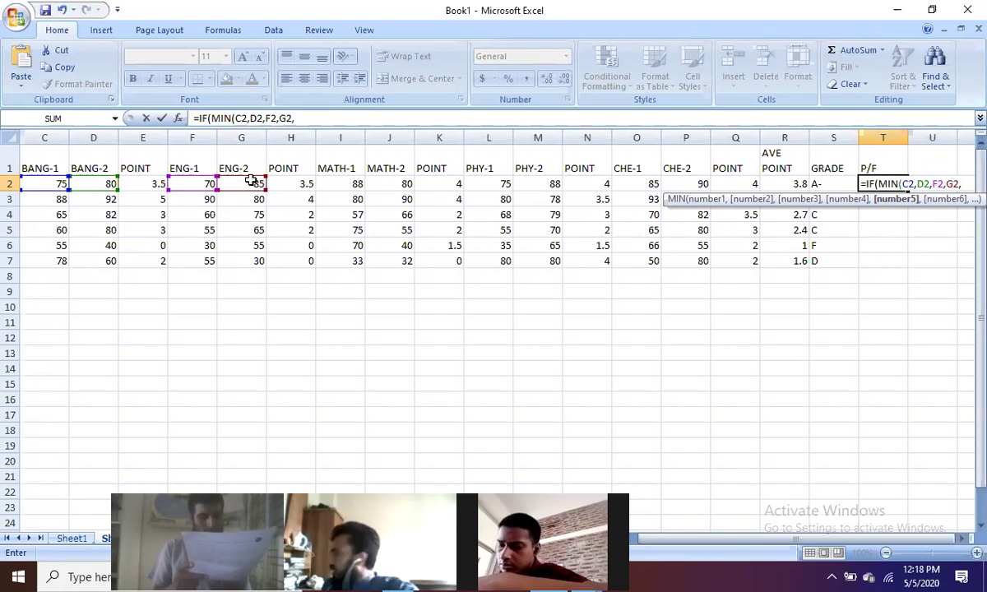
left_click(341, 183)
type(",")
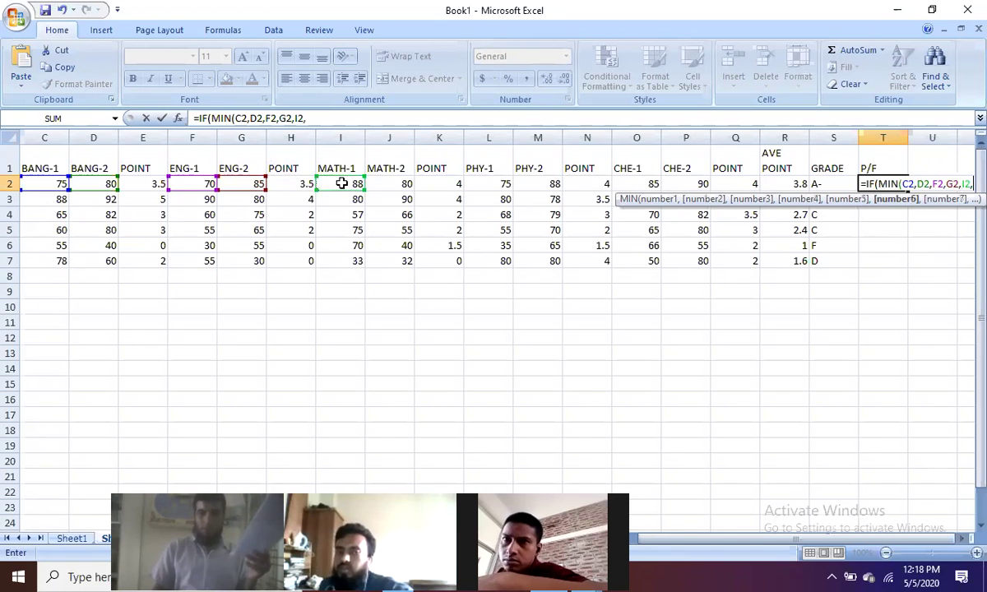
left_click(402, 185)
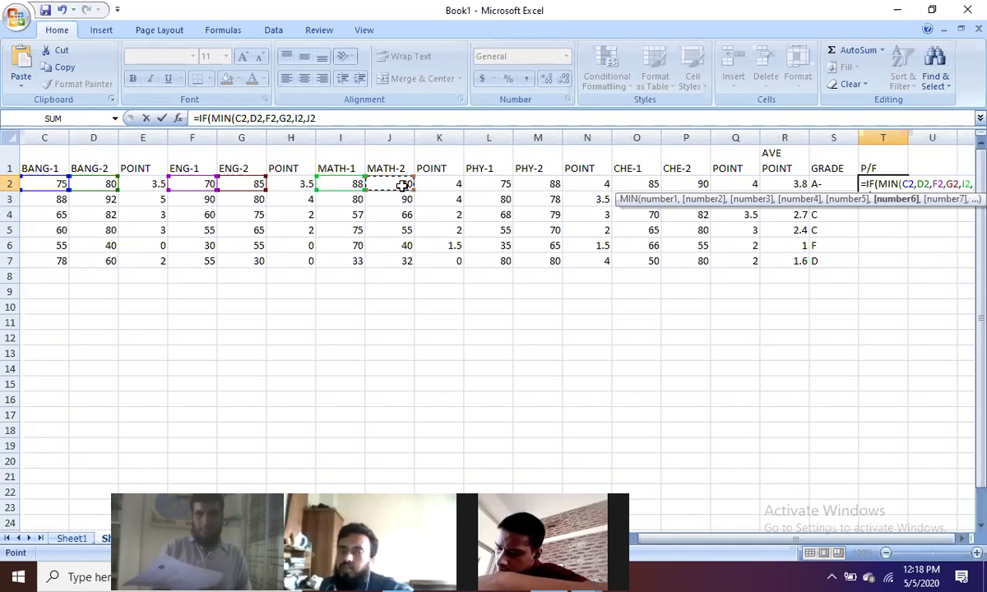
type(",")
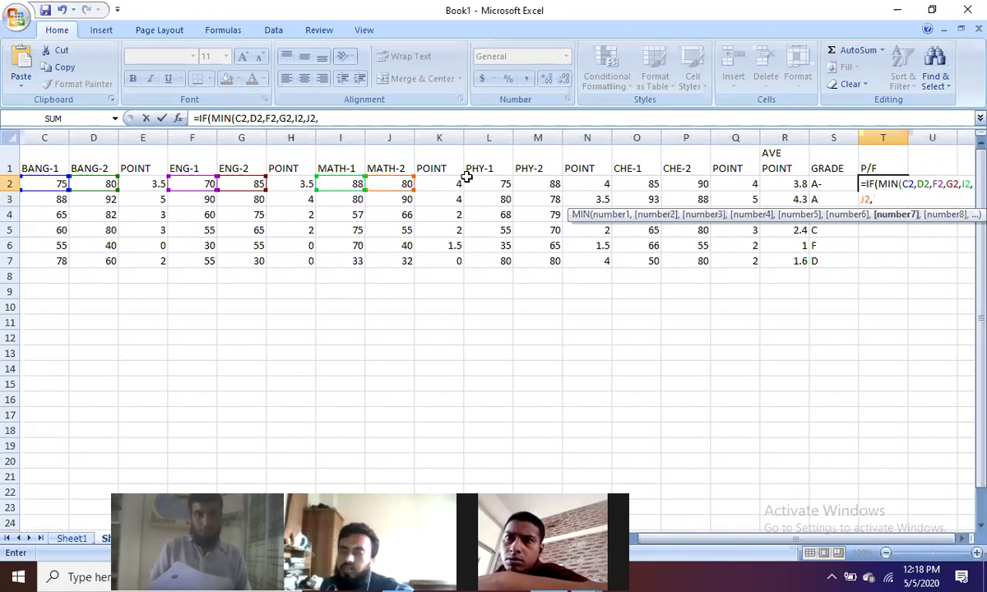
Add the physics marks L2 and M2 and the chemistry marks O2 and P2, and close T2's MIN function.
left_click(499, 185)
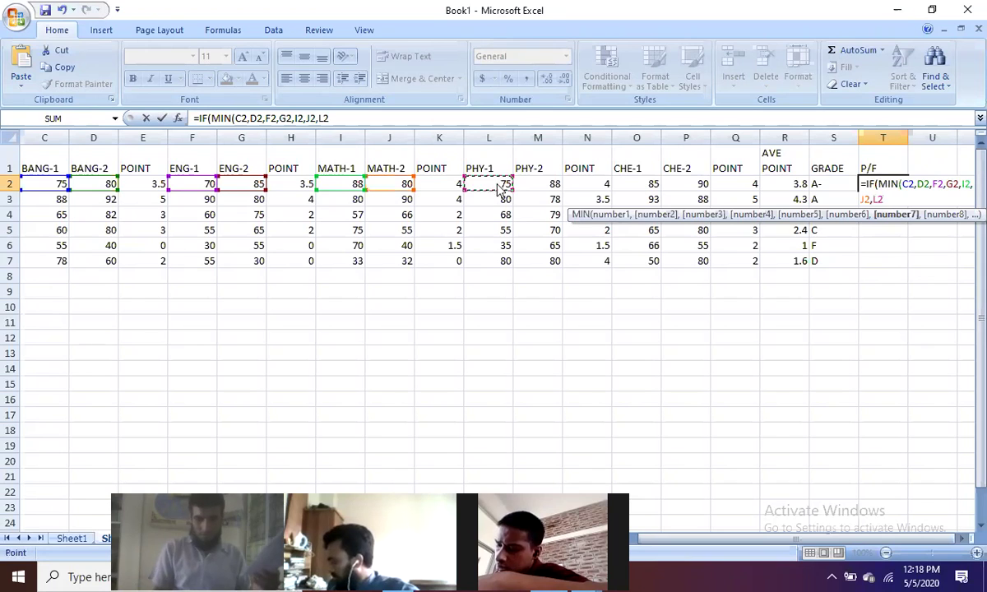
type(",")
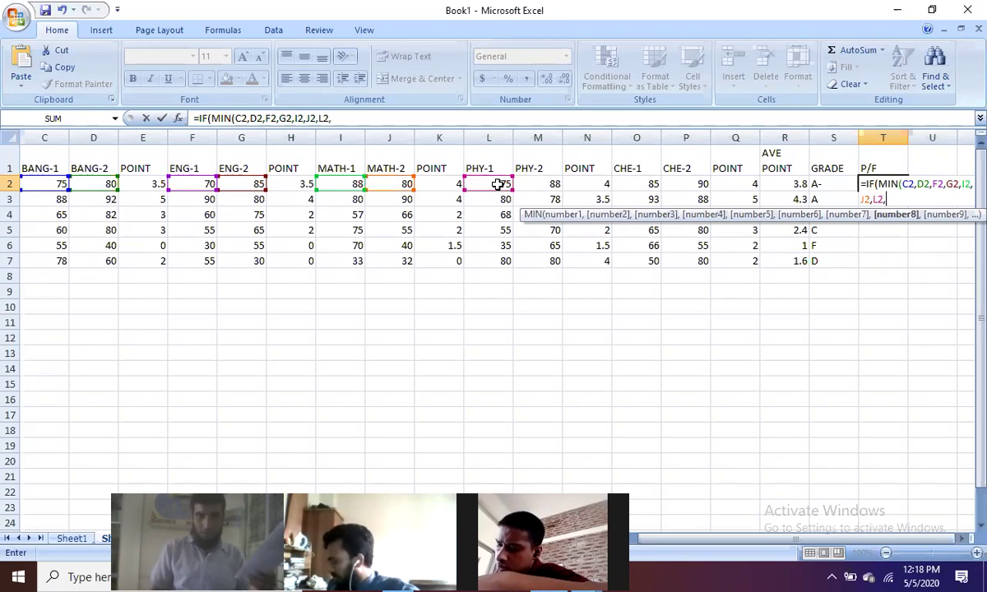
left_click(544, 182)
type(",")
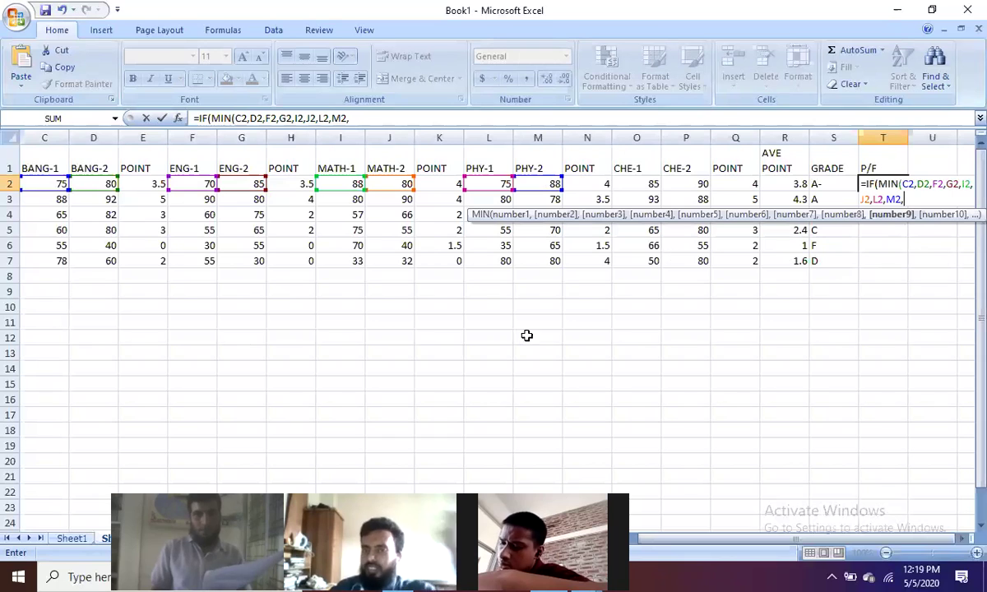
left_click(647, 184)
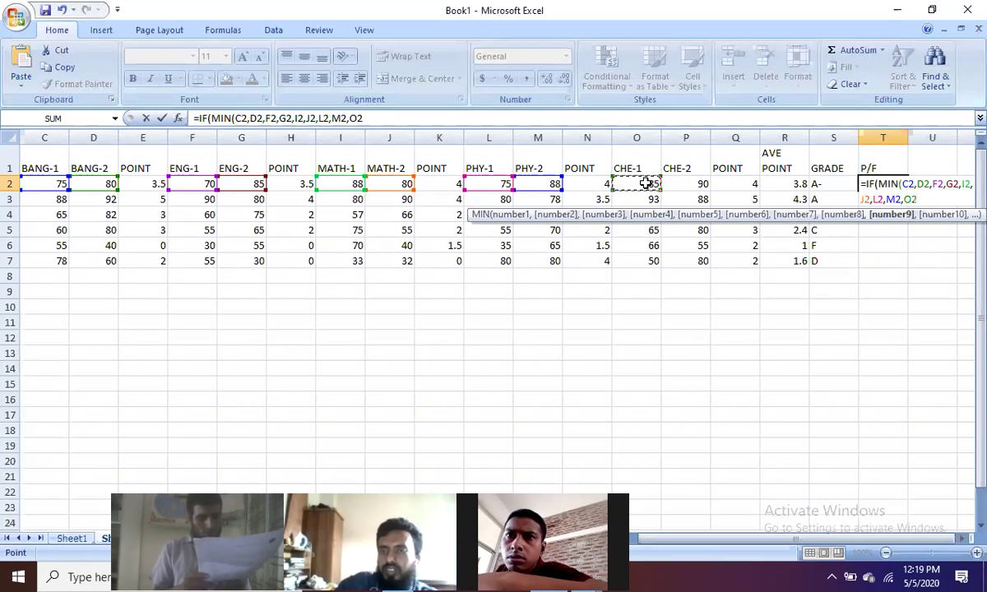
type(",")
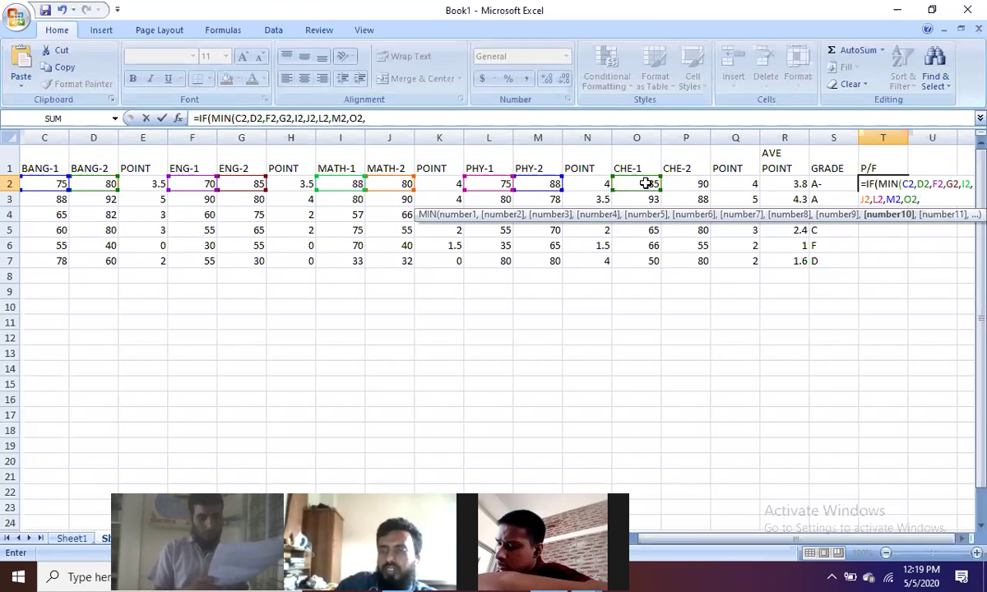
left_click(693, 183)
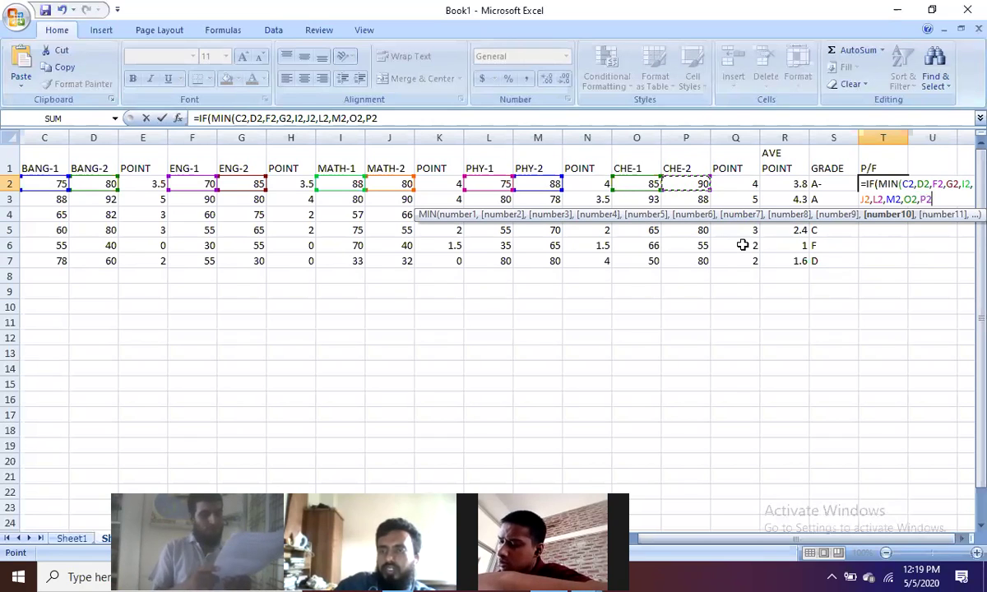
type(")")
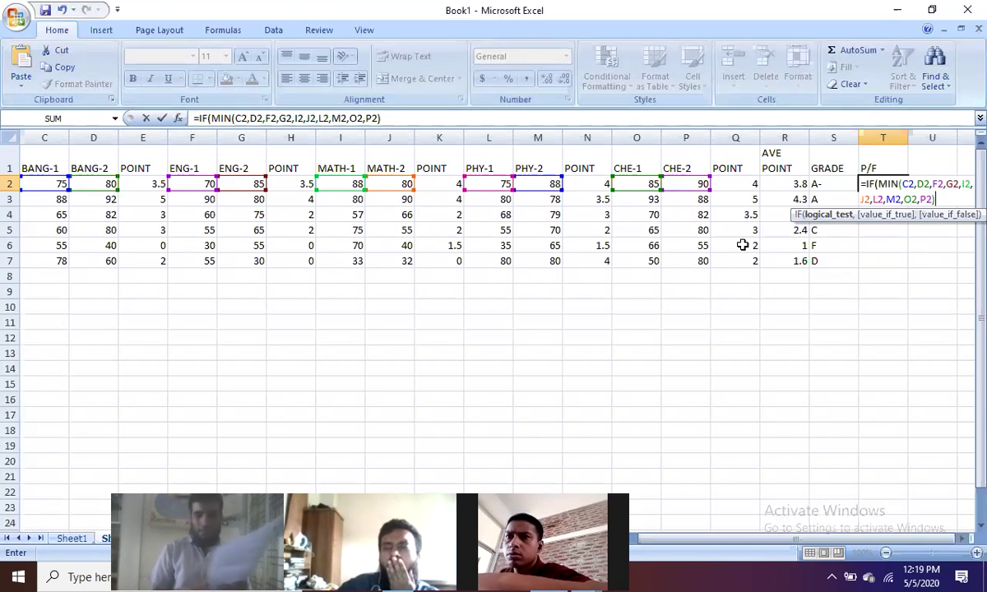
Complete T2's IF test with >=33 and return "PASS" in quotation marks when it is true.
type(">")
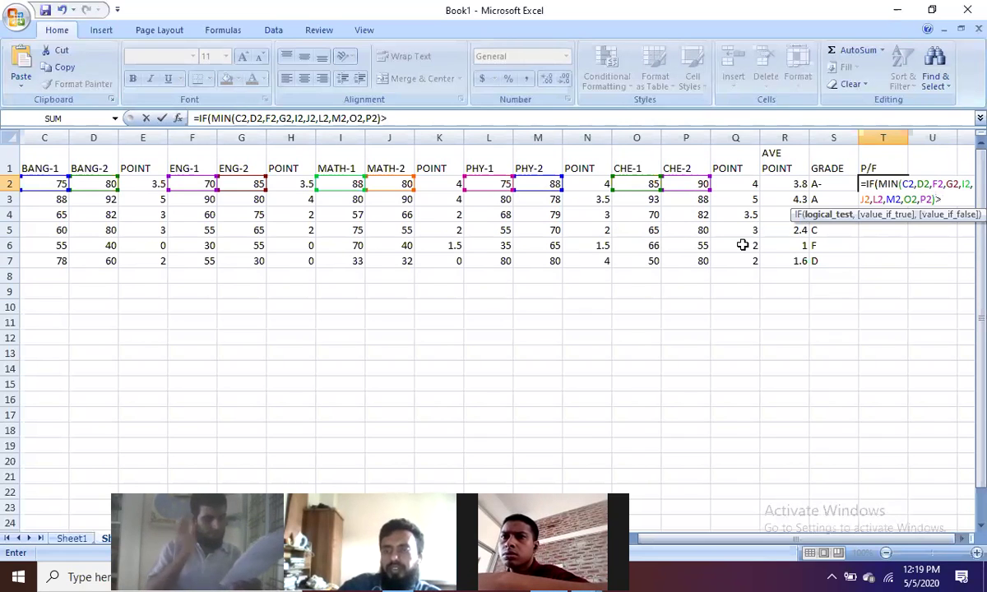
type("=33")
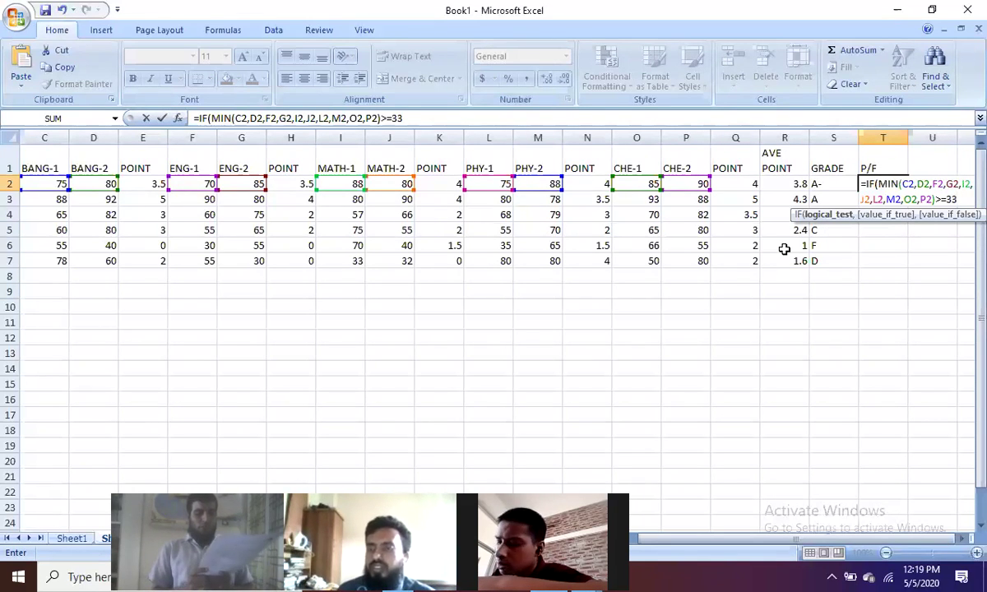
type(",PASS")
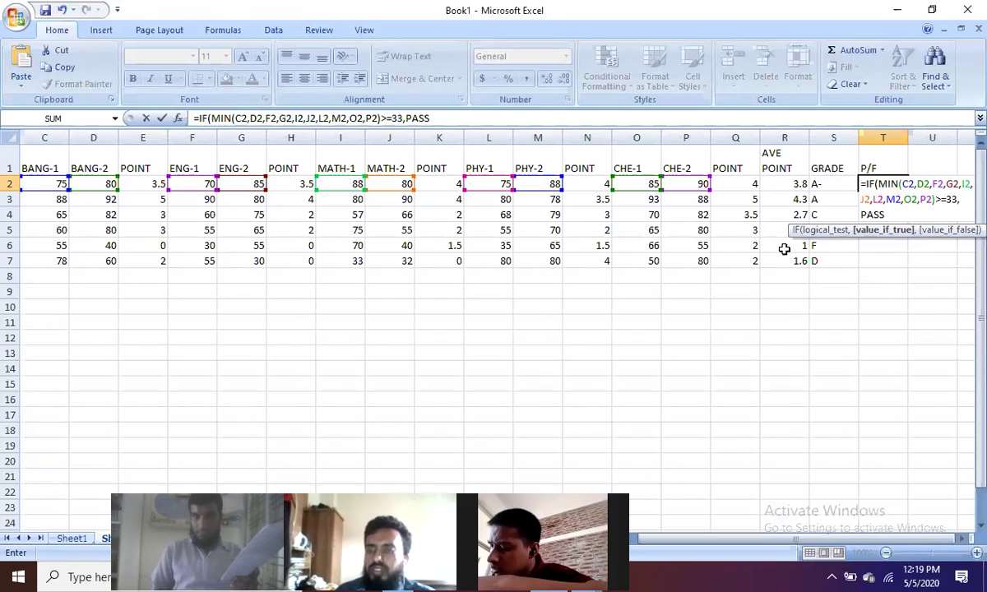
key("BackSpace")
key("BackSpace")
key("BackSpace")
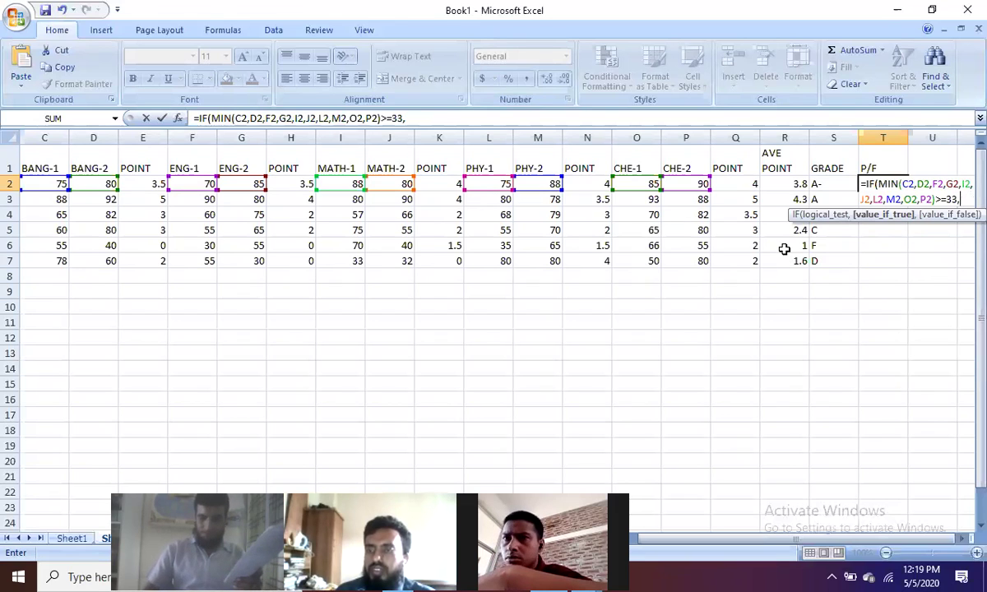
type("PASS")
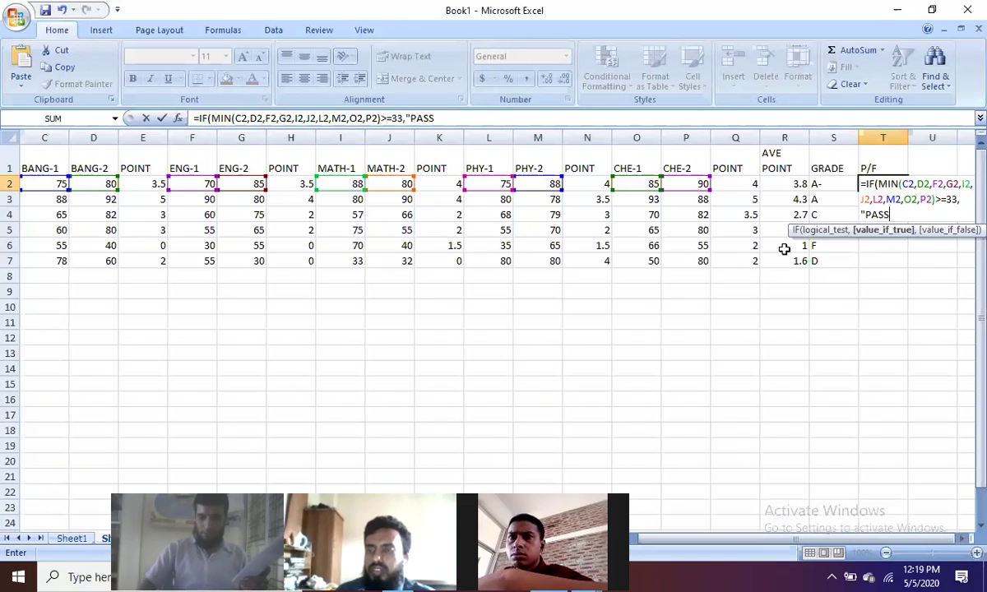
type("\"")
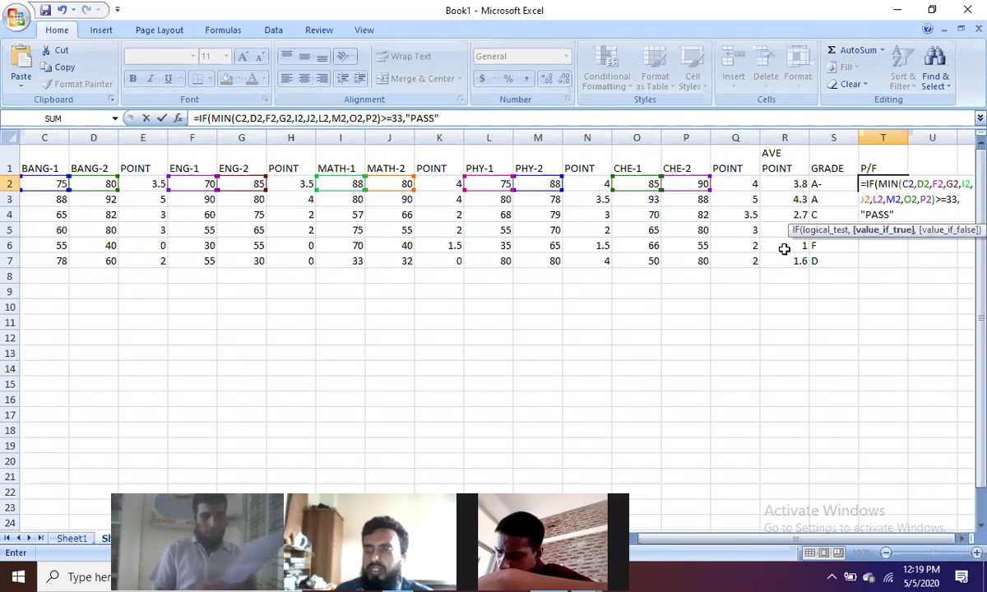
Complete T2's IF formula with "FAIL" as the false result and fill it down the P/F column through T7.
type(",")
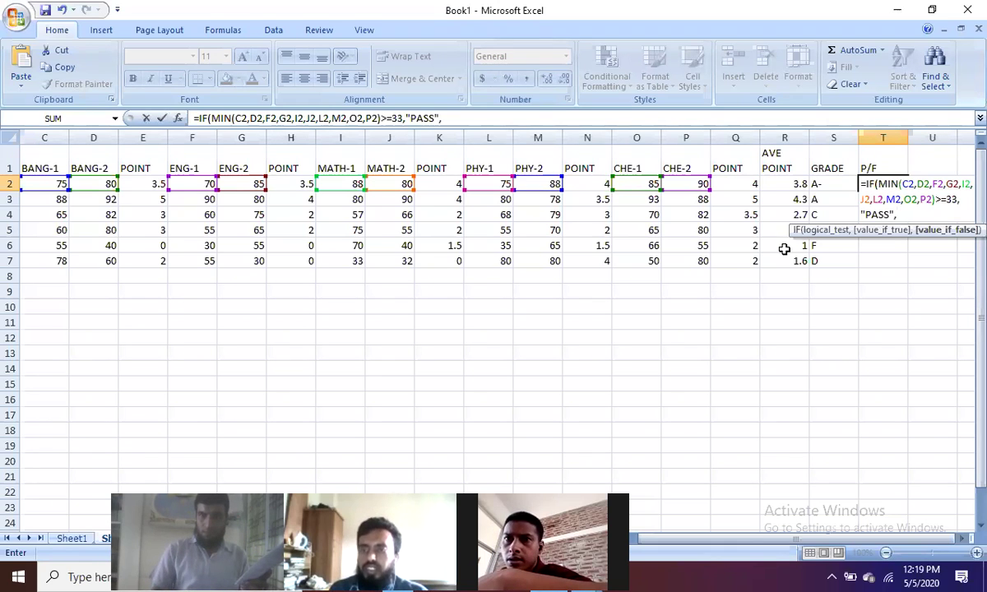
type("\"FAI")
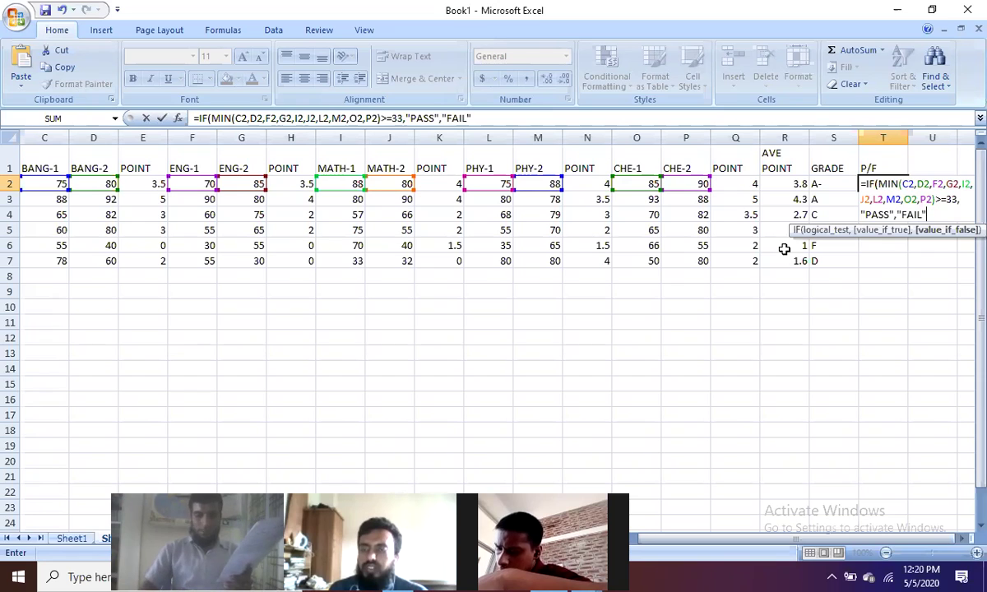
type("L\")")
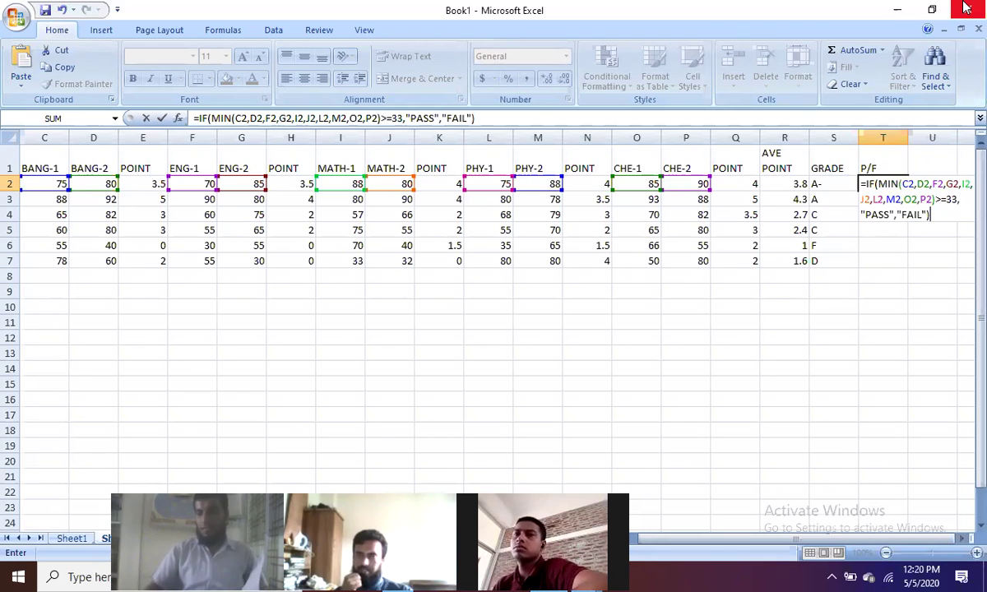
key("Return")
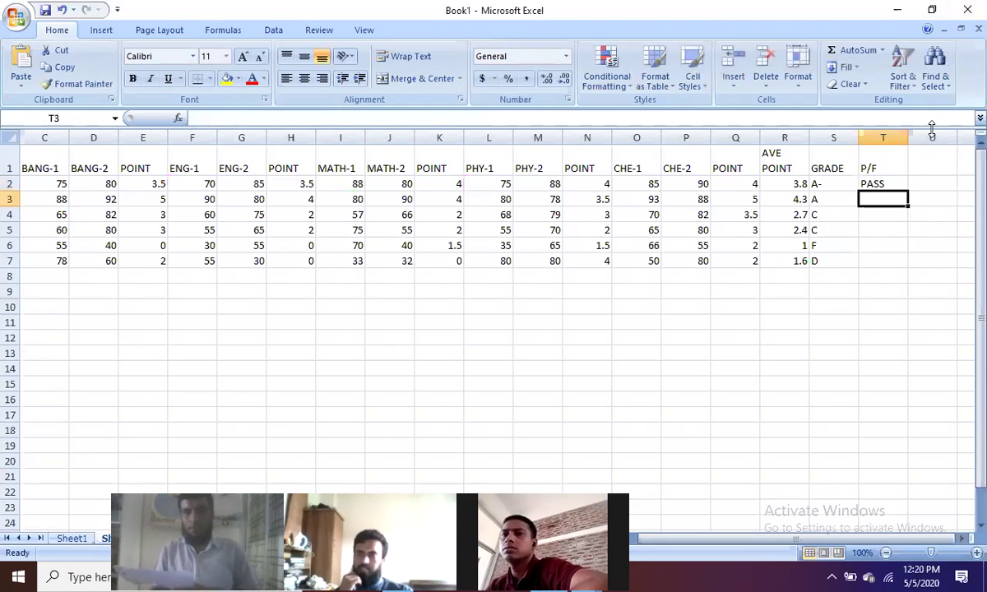
left_click(885, 185)
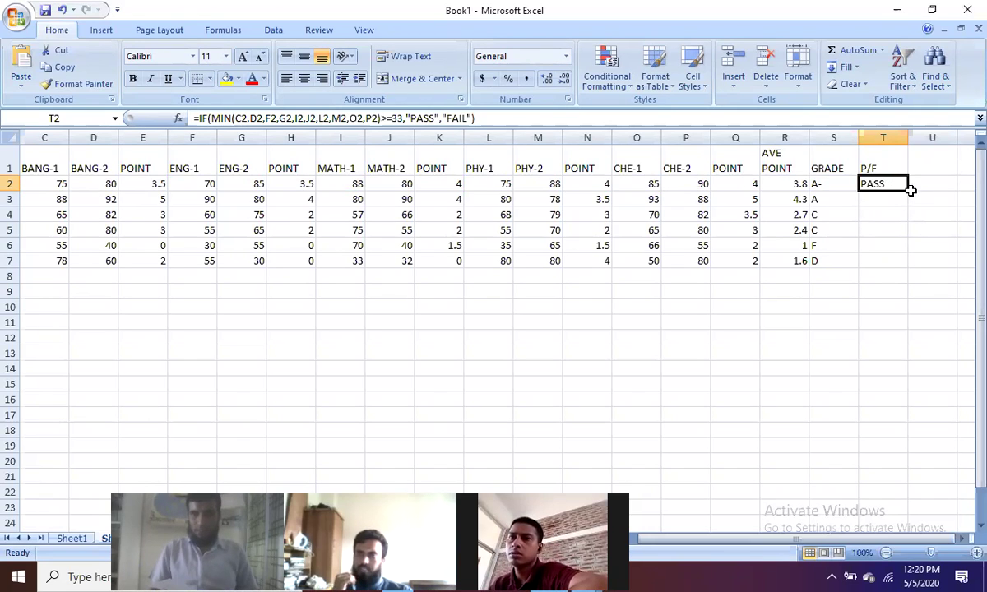
left_click_drag(909, 191, 907, 264)
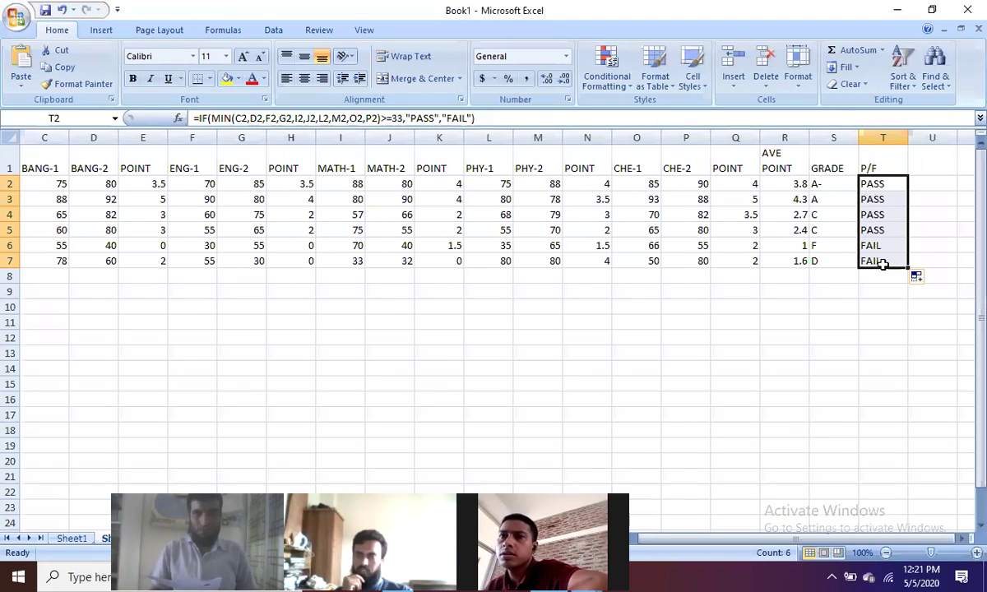
Compare the pass/fail formula in T7 with the nested IF grade formula in S7 for the last student.
left_click(875, 263)
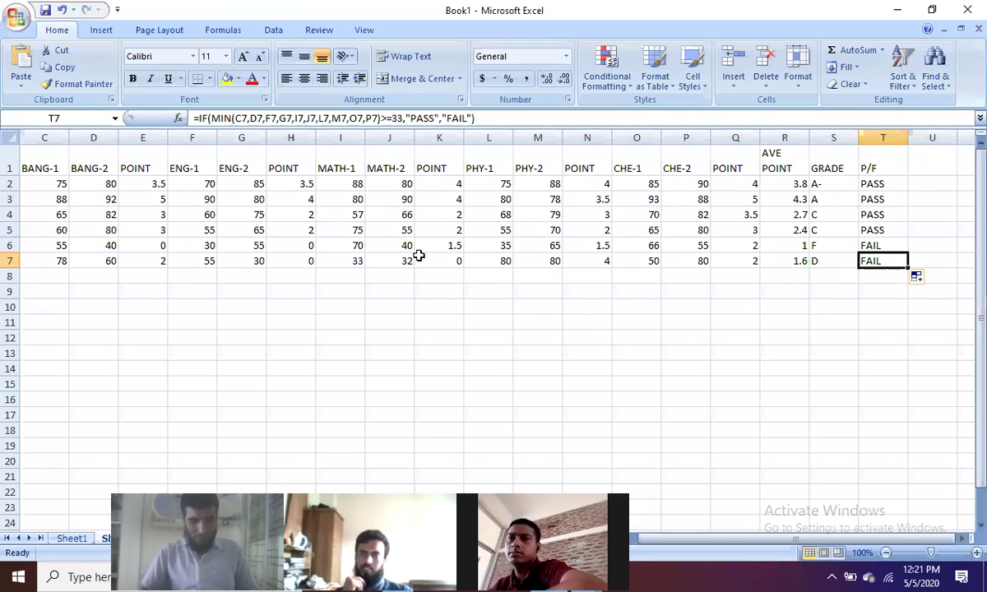
left_click(822, 261)
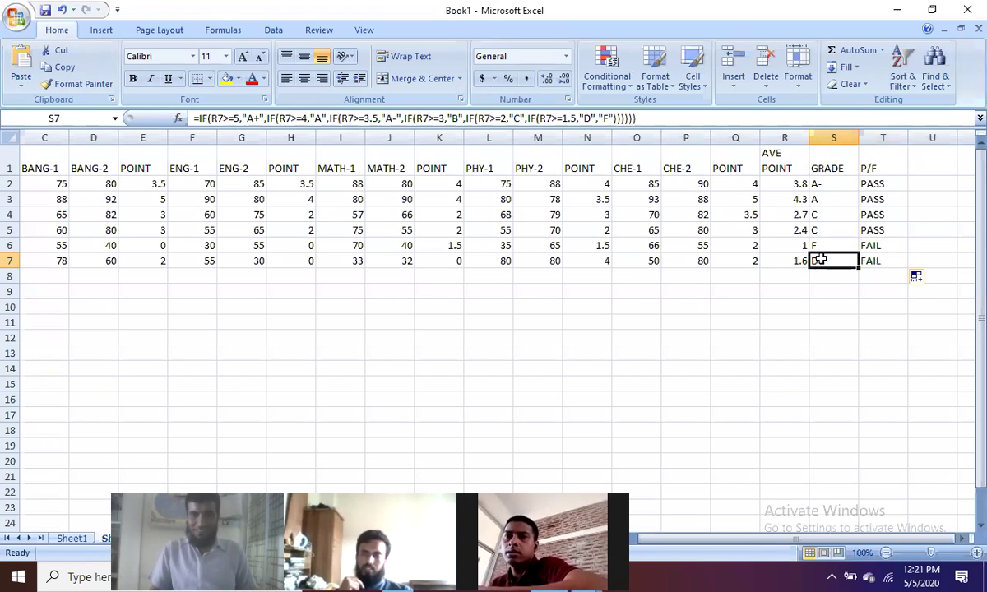
left_click(878, 261)
left_click(822, 261)
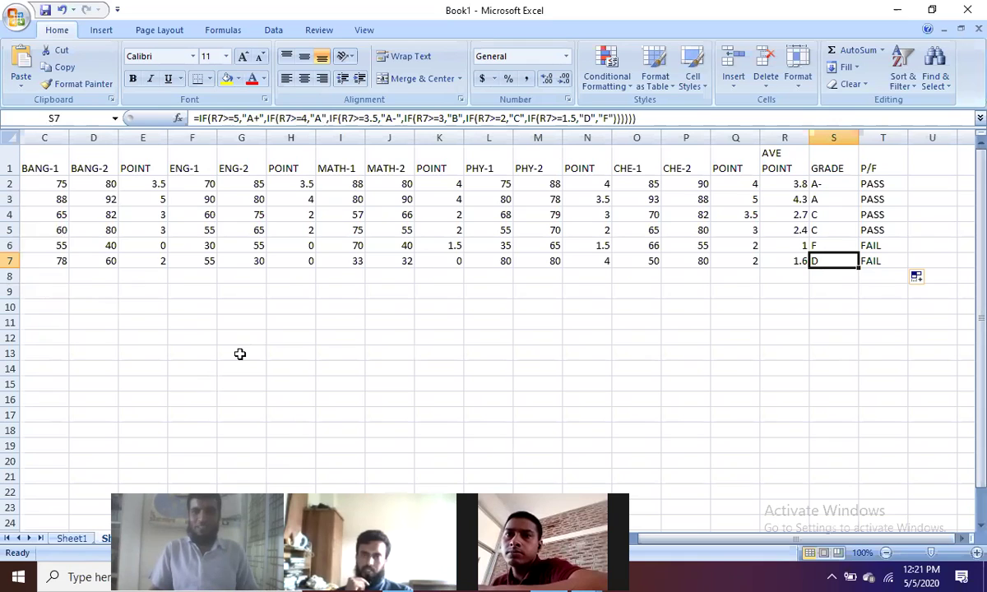
Select cells A1 to A8 of the NAME column in preparation for freezing panes.
left_click_drag(904, 539, 886, 553)
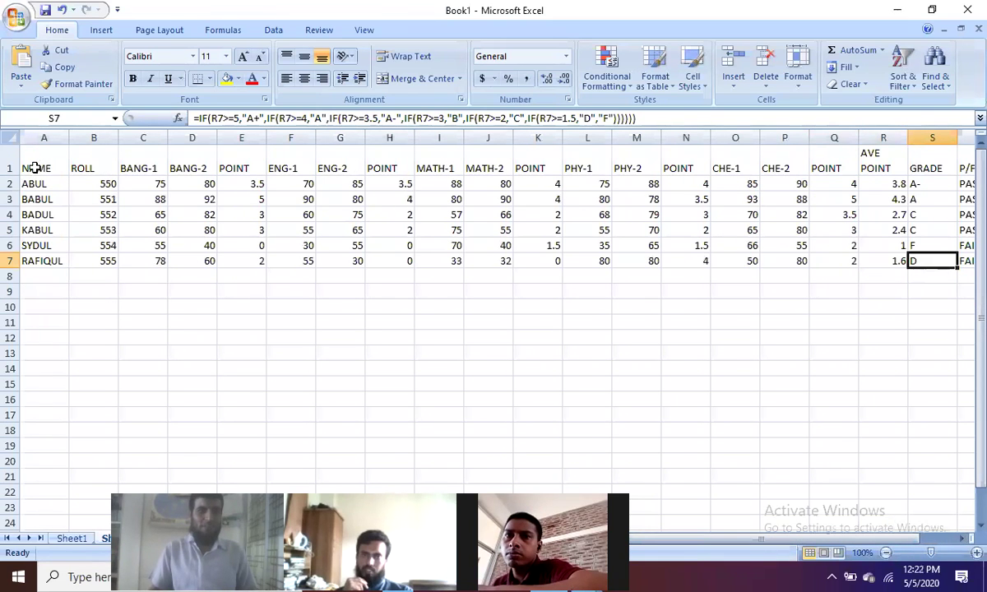
left_click_drag(36, 154, 36, 275)
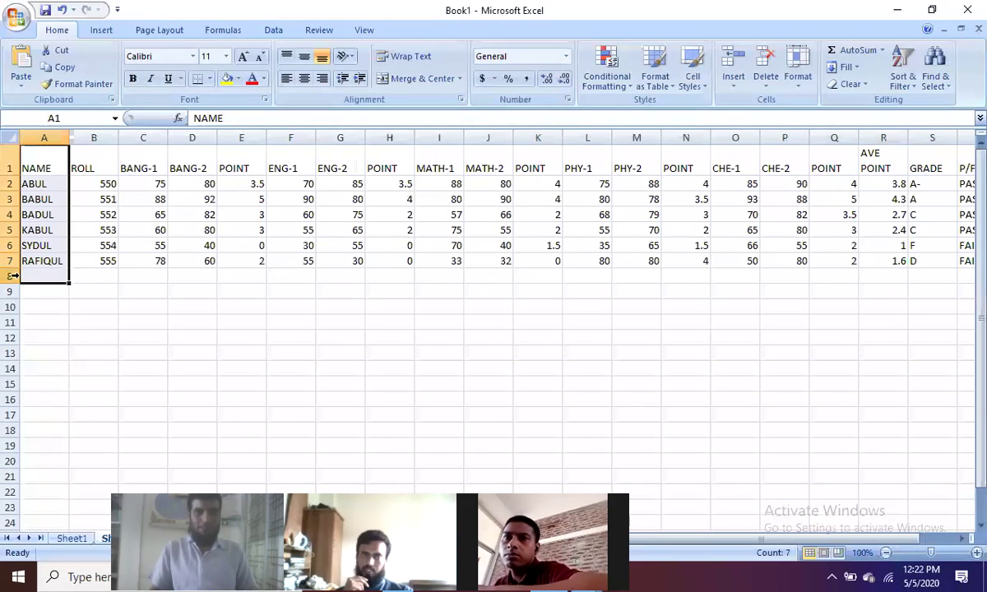
left_click(356, 30)
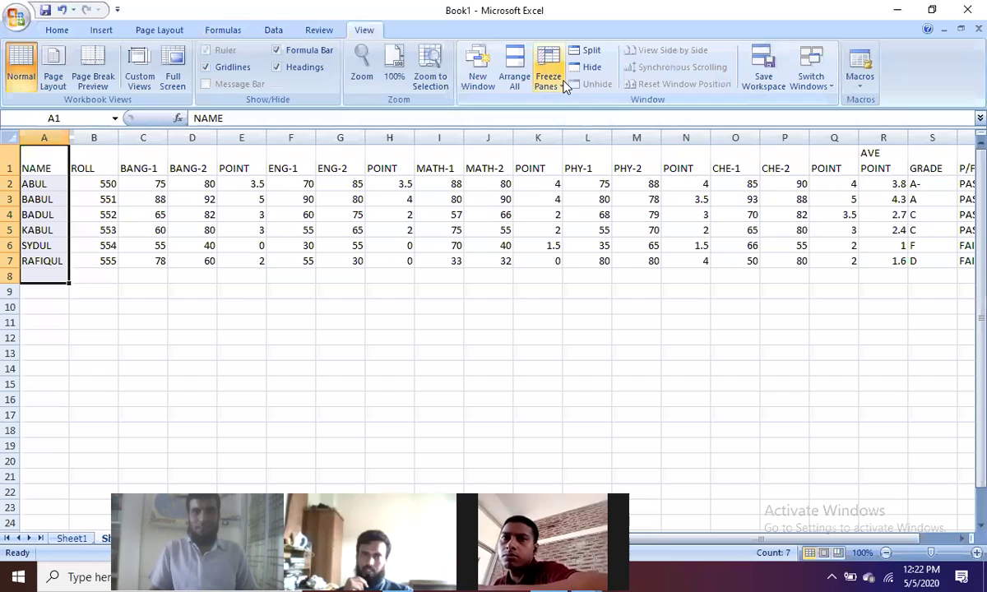